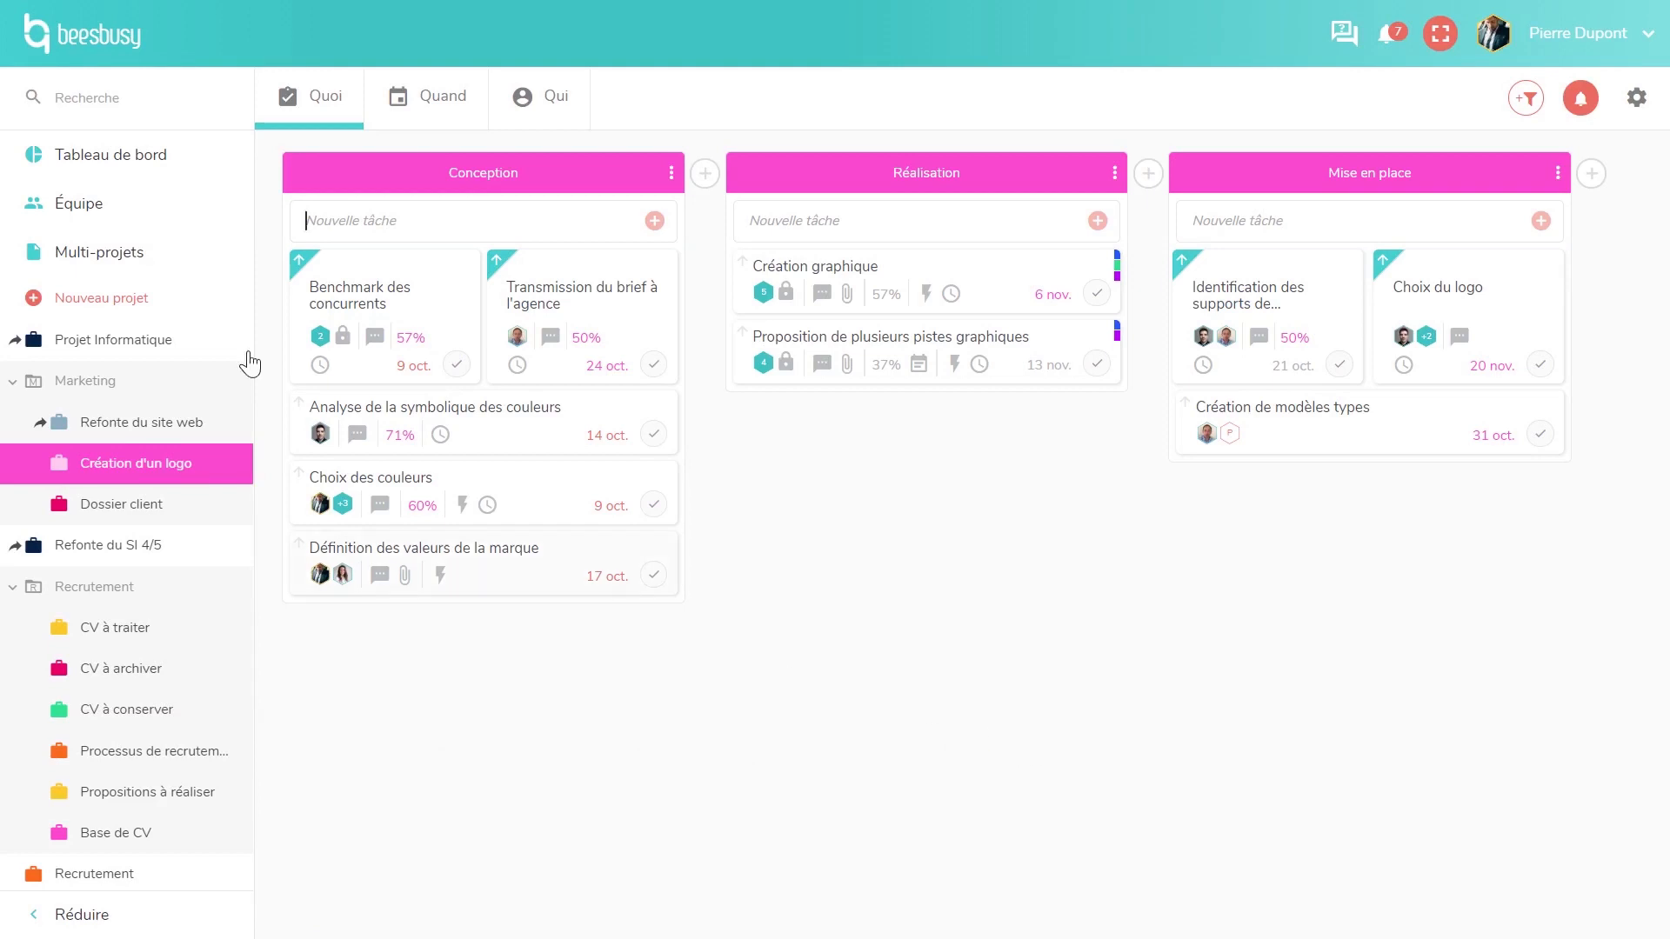
- Start a new project from the sidebar to bring up the 'Nom du projet' field
click(54, 312)
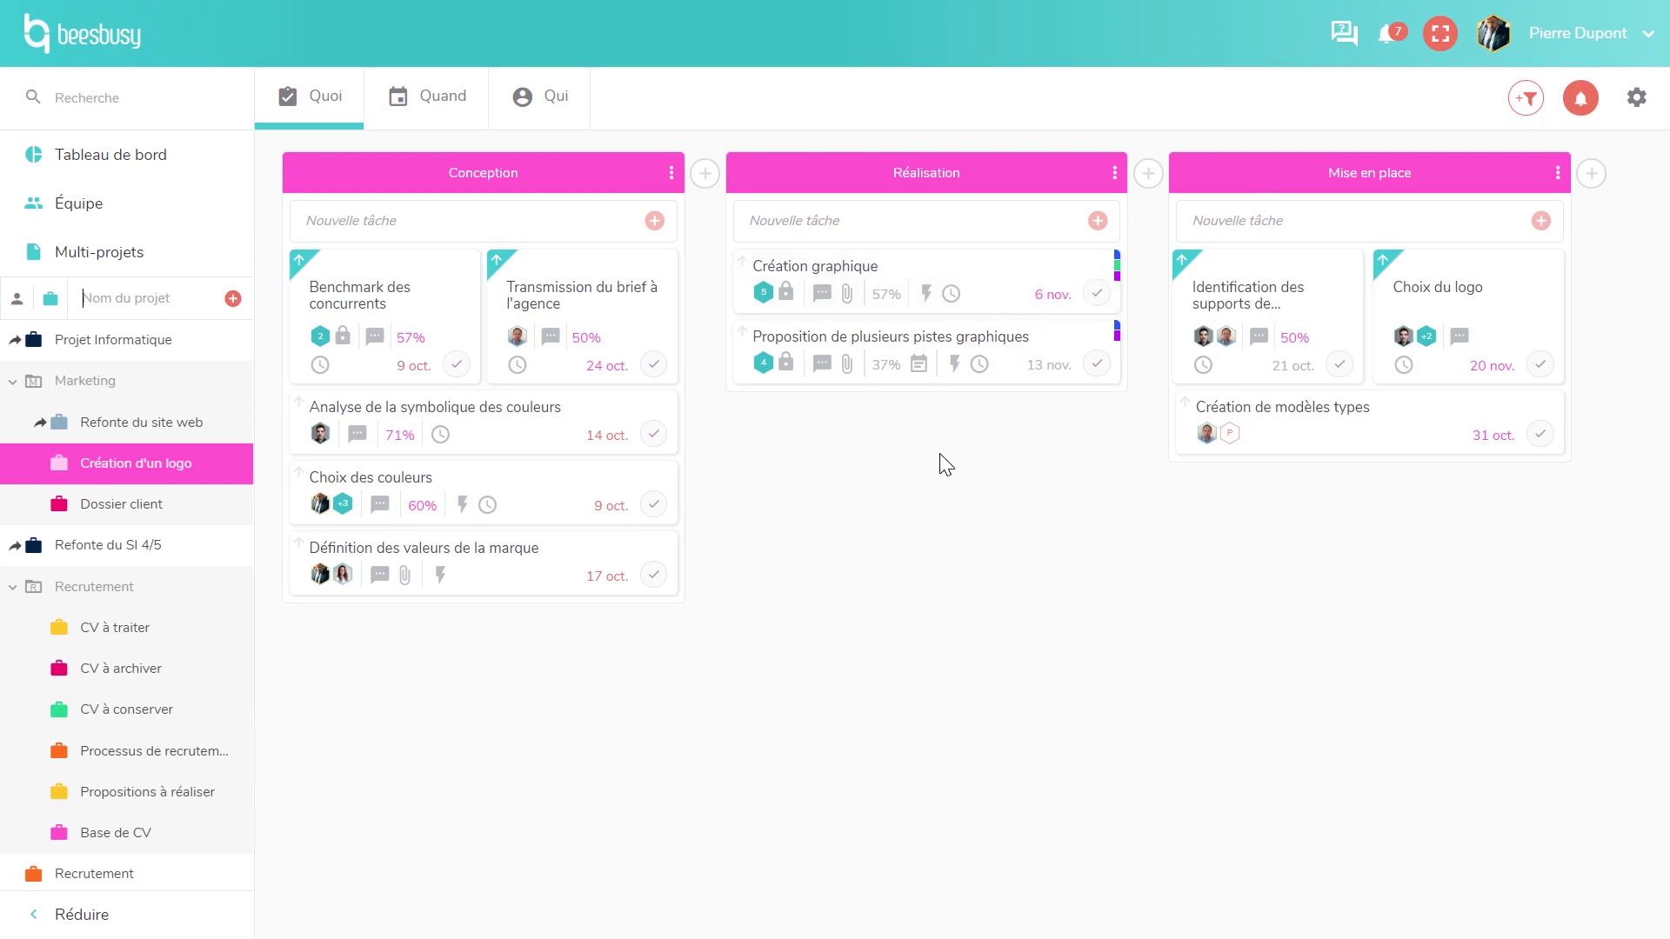
- Add a task named 'Test' to the Réalisation column
click(796, 222)
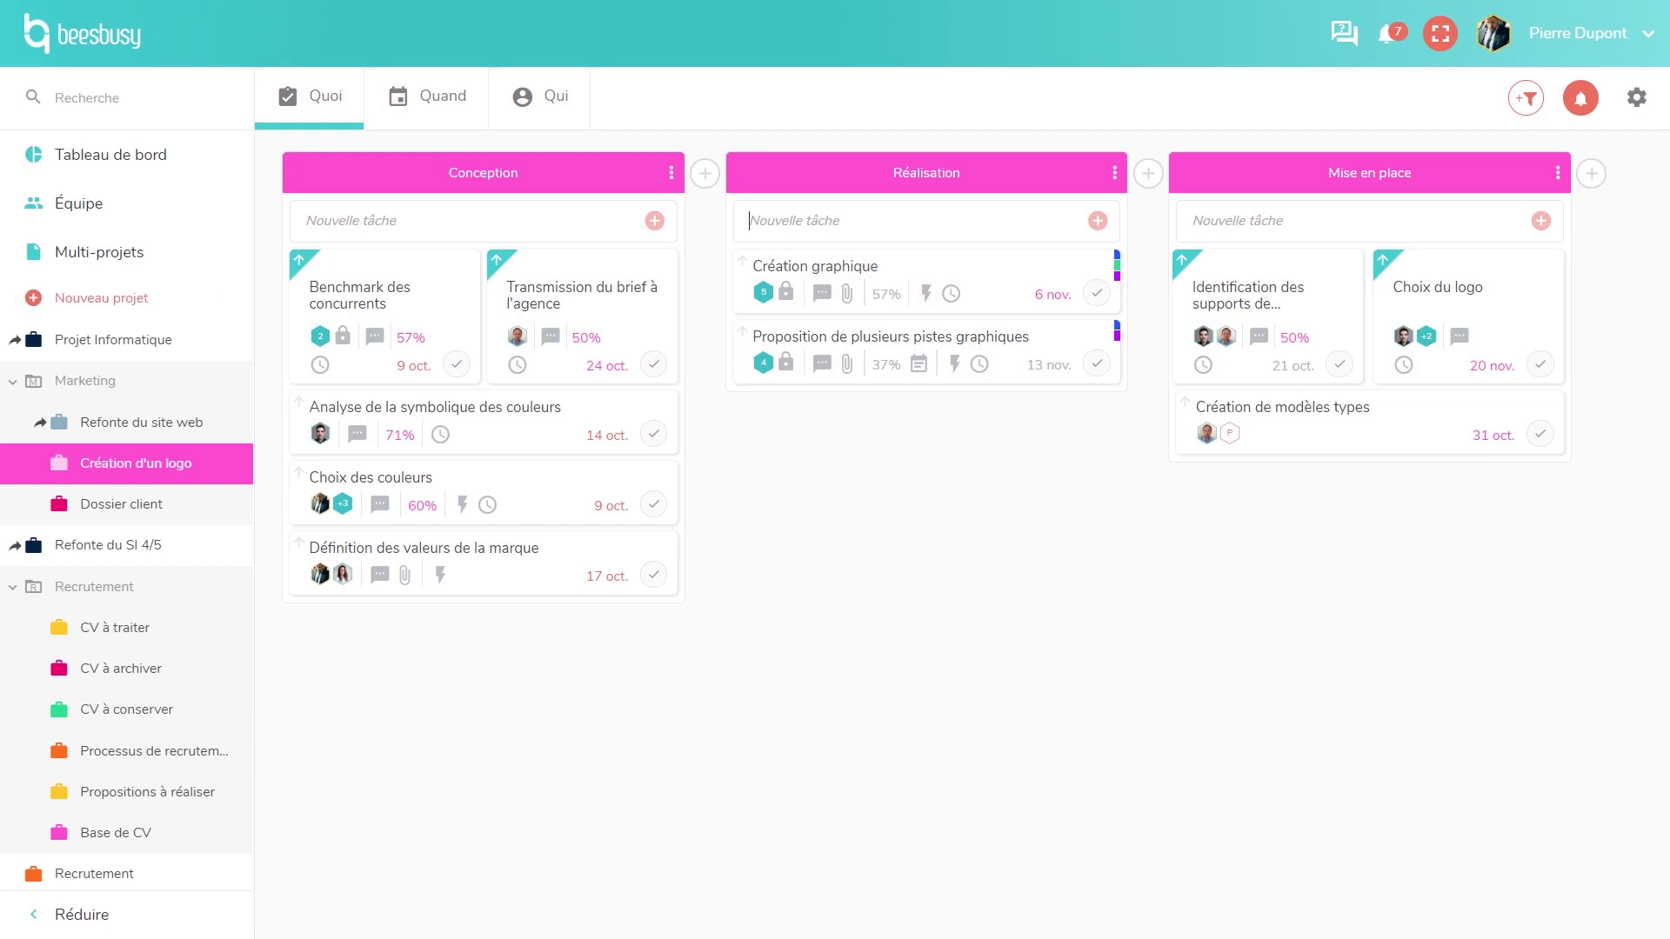
text(Test)
key(Return)
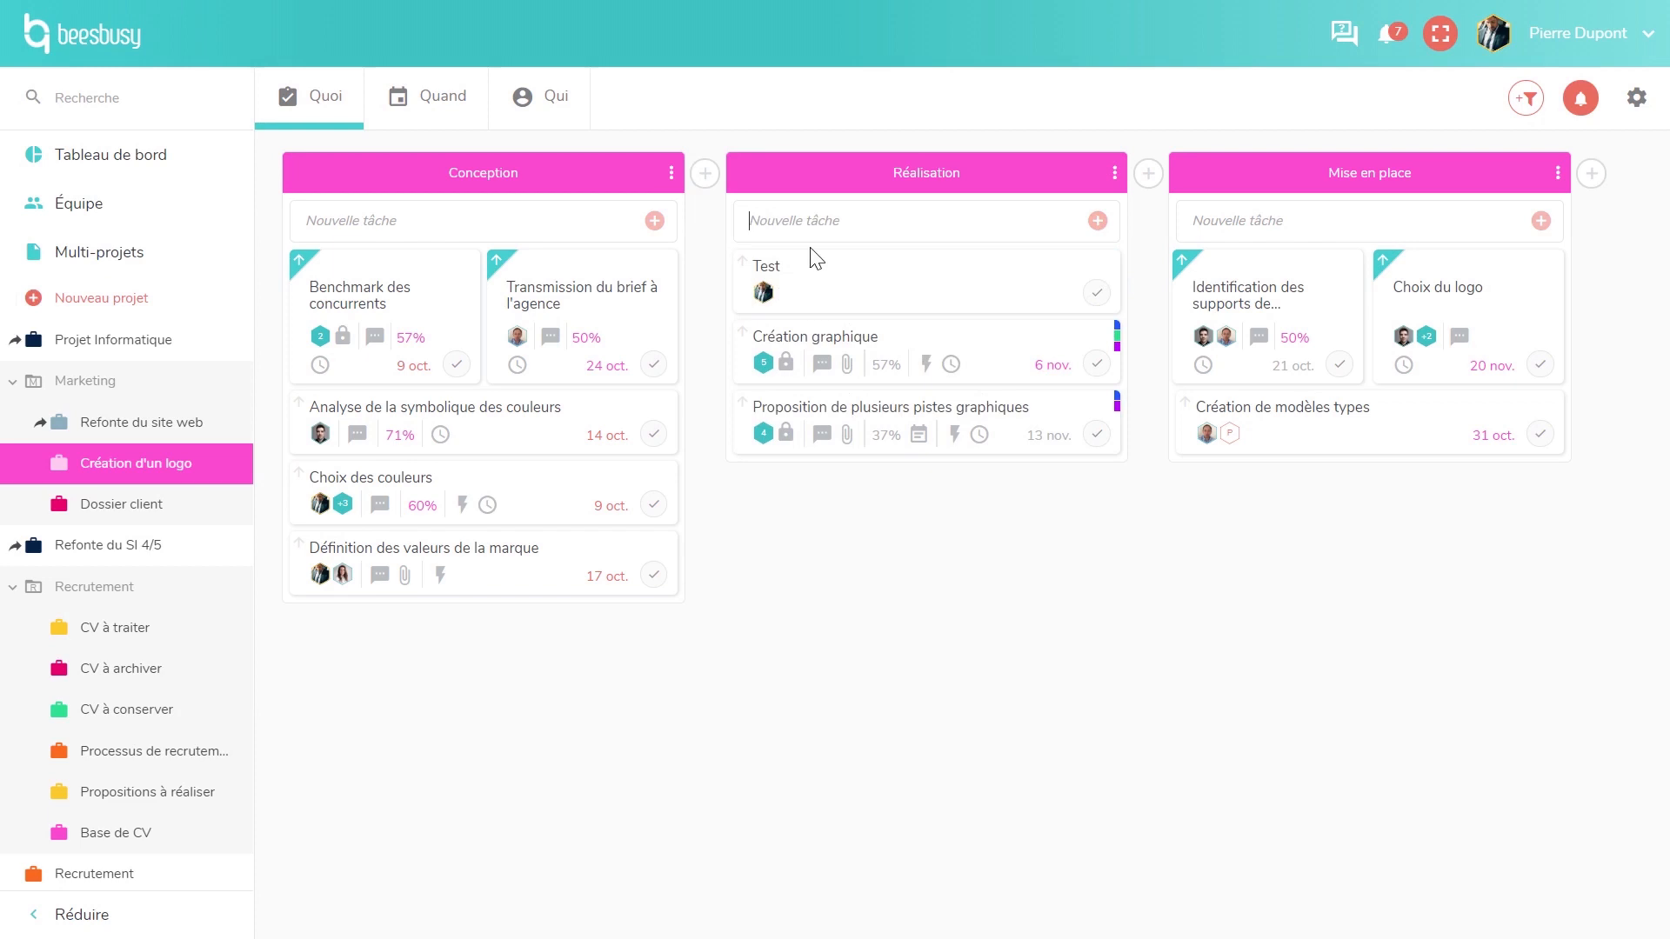
- Move Test into Conception, mark it completed, and open 'Proposition de plusieurs pistes graphiques'
drag(522, 405, 454, 487)
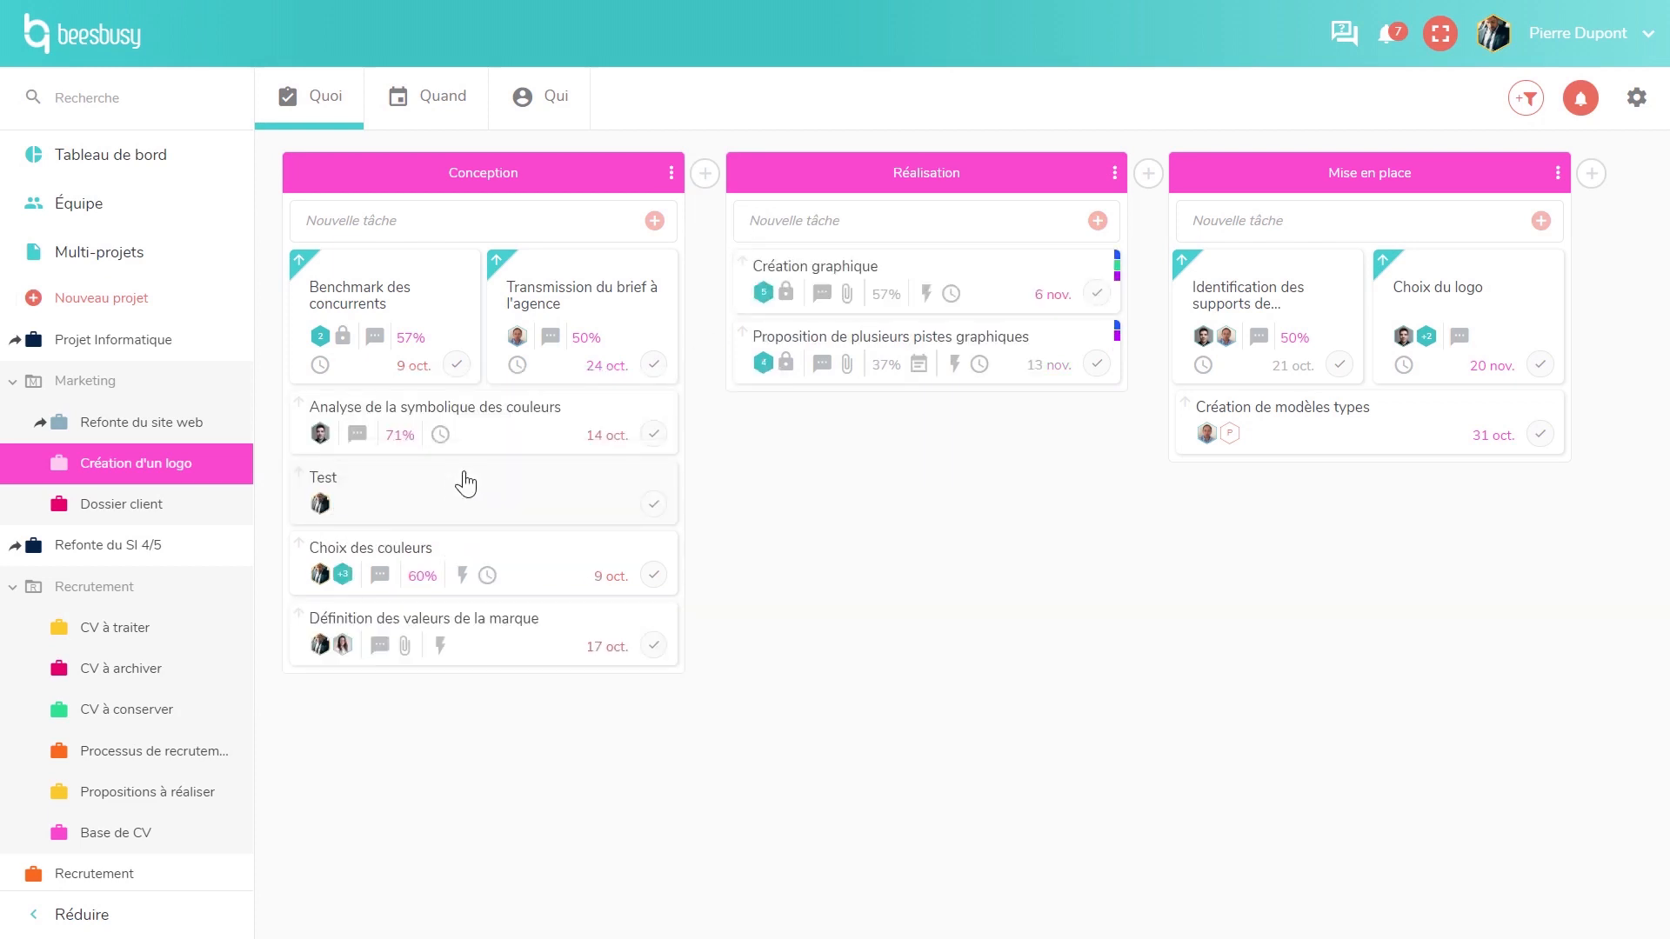
click(654, 504)
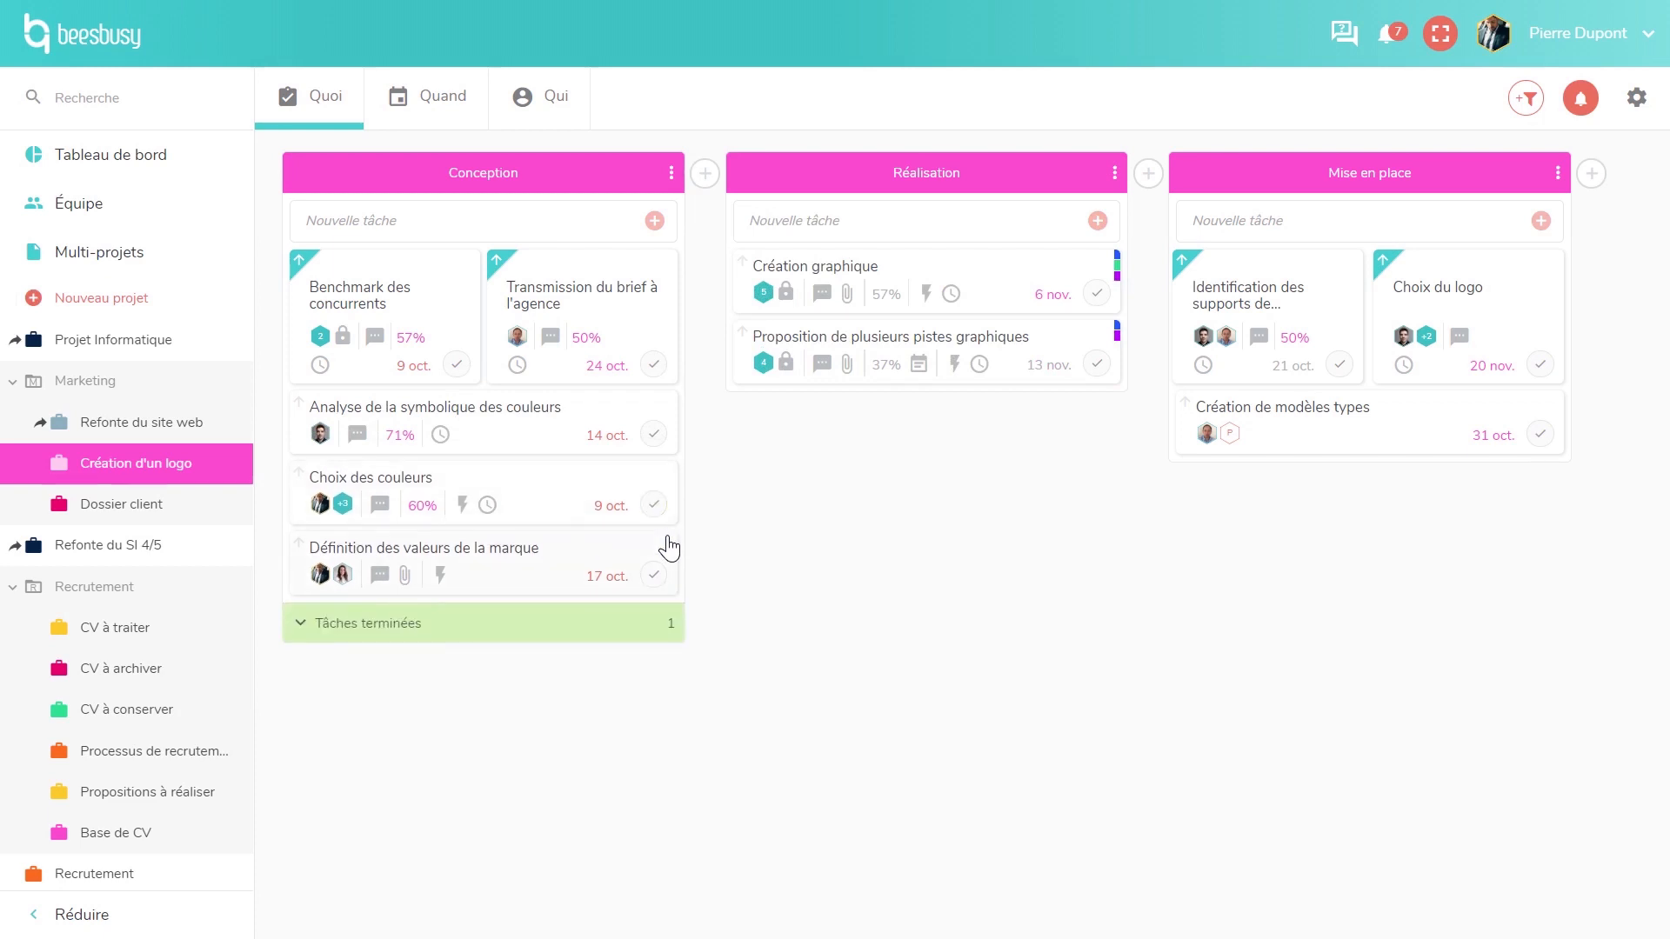
click(499, 634)
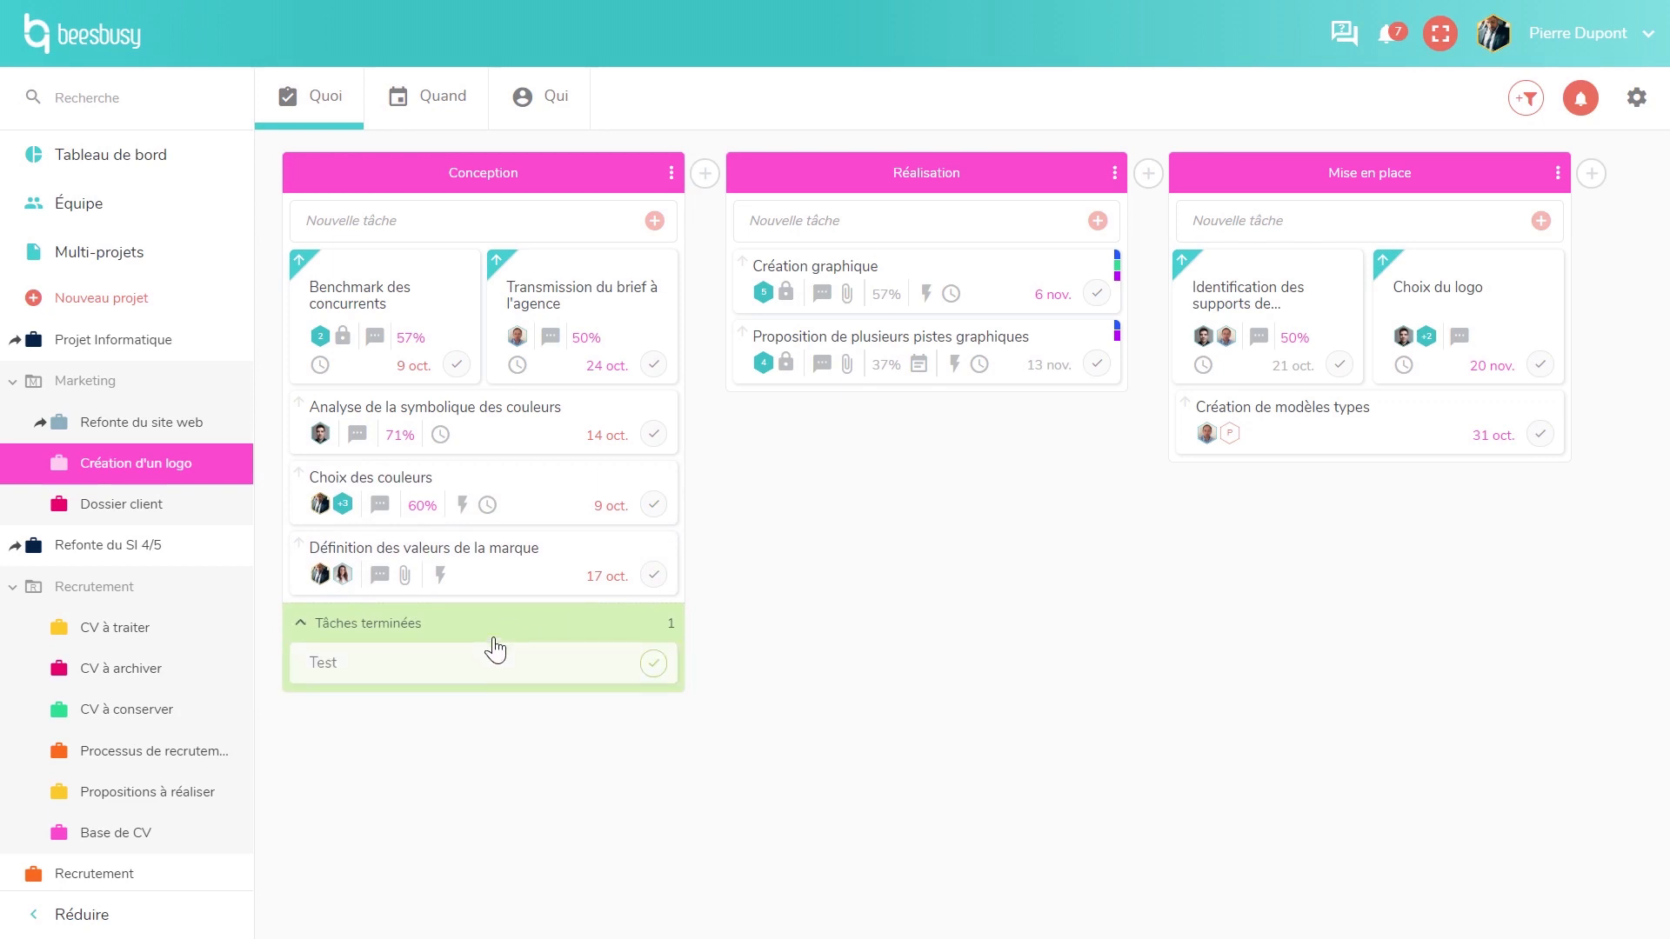
click(496, 633)
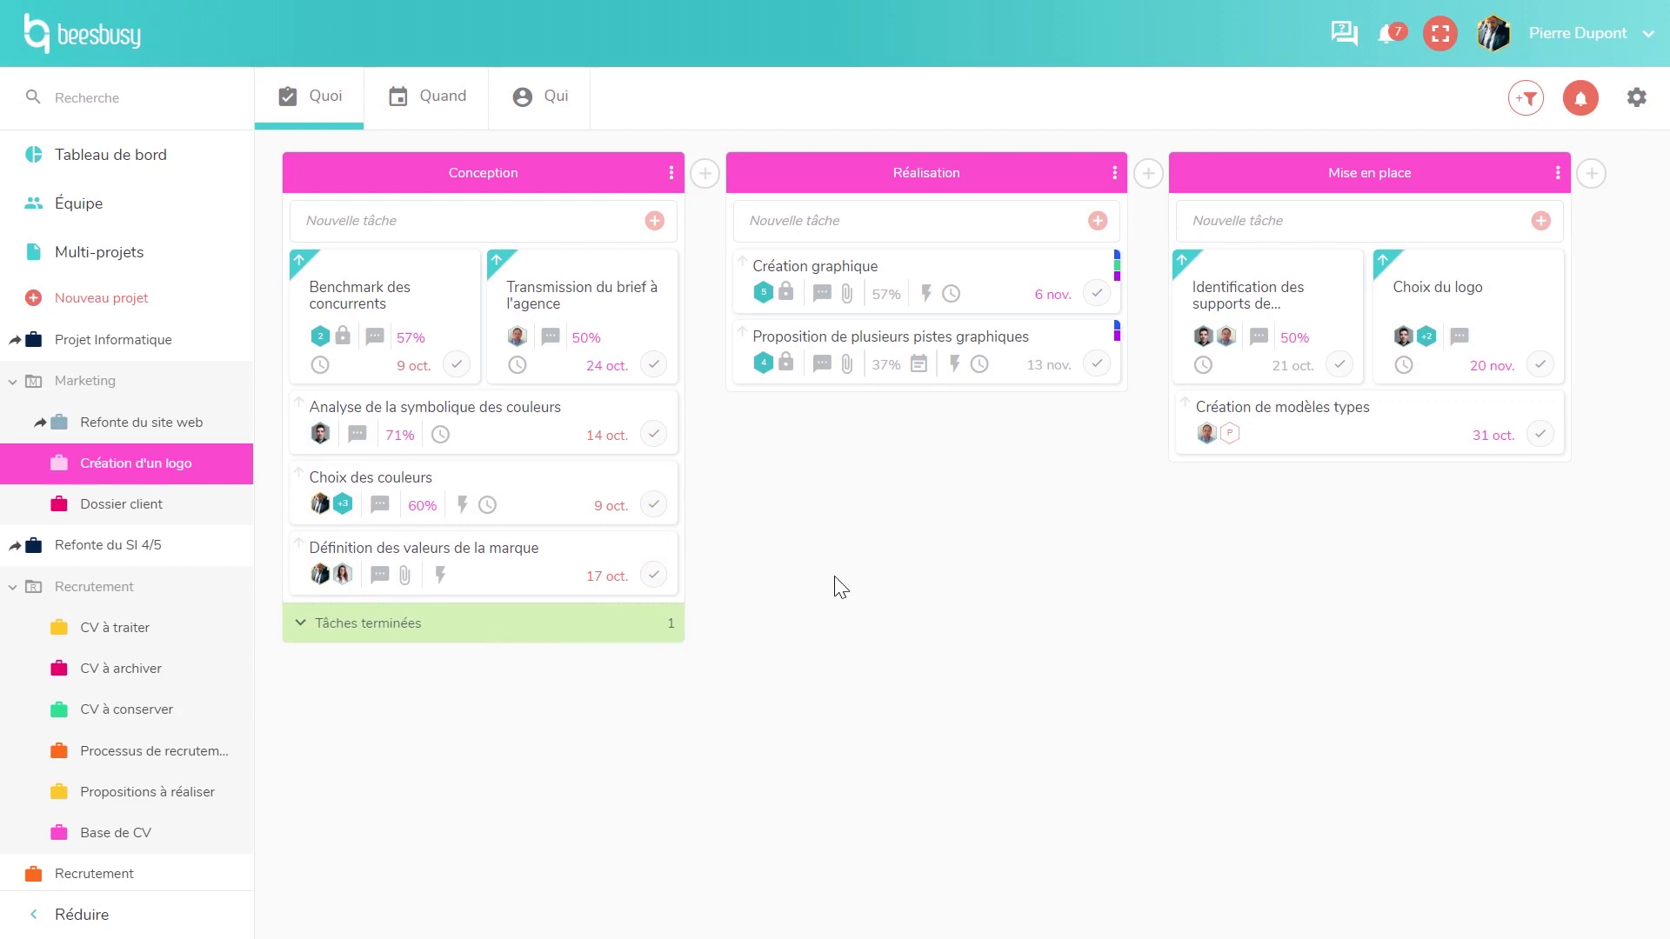
click(907, 360)
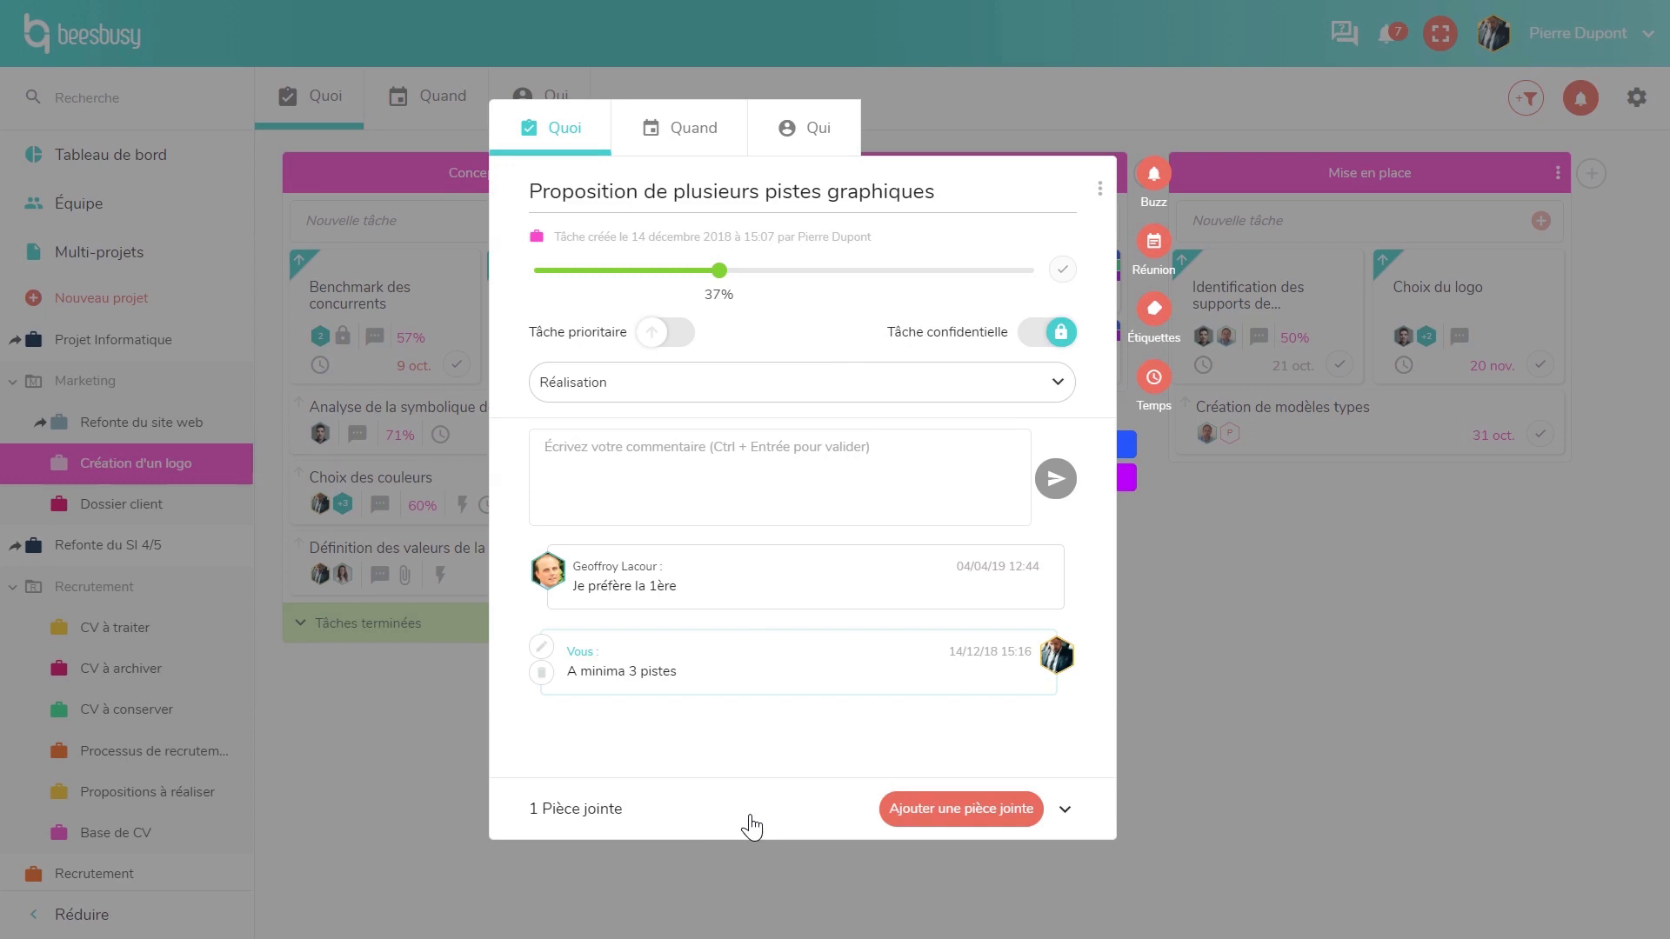
- Set the task's end date to 19/11/2019 with a '1 jour avant' reminder
click(703, 142)
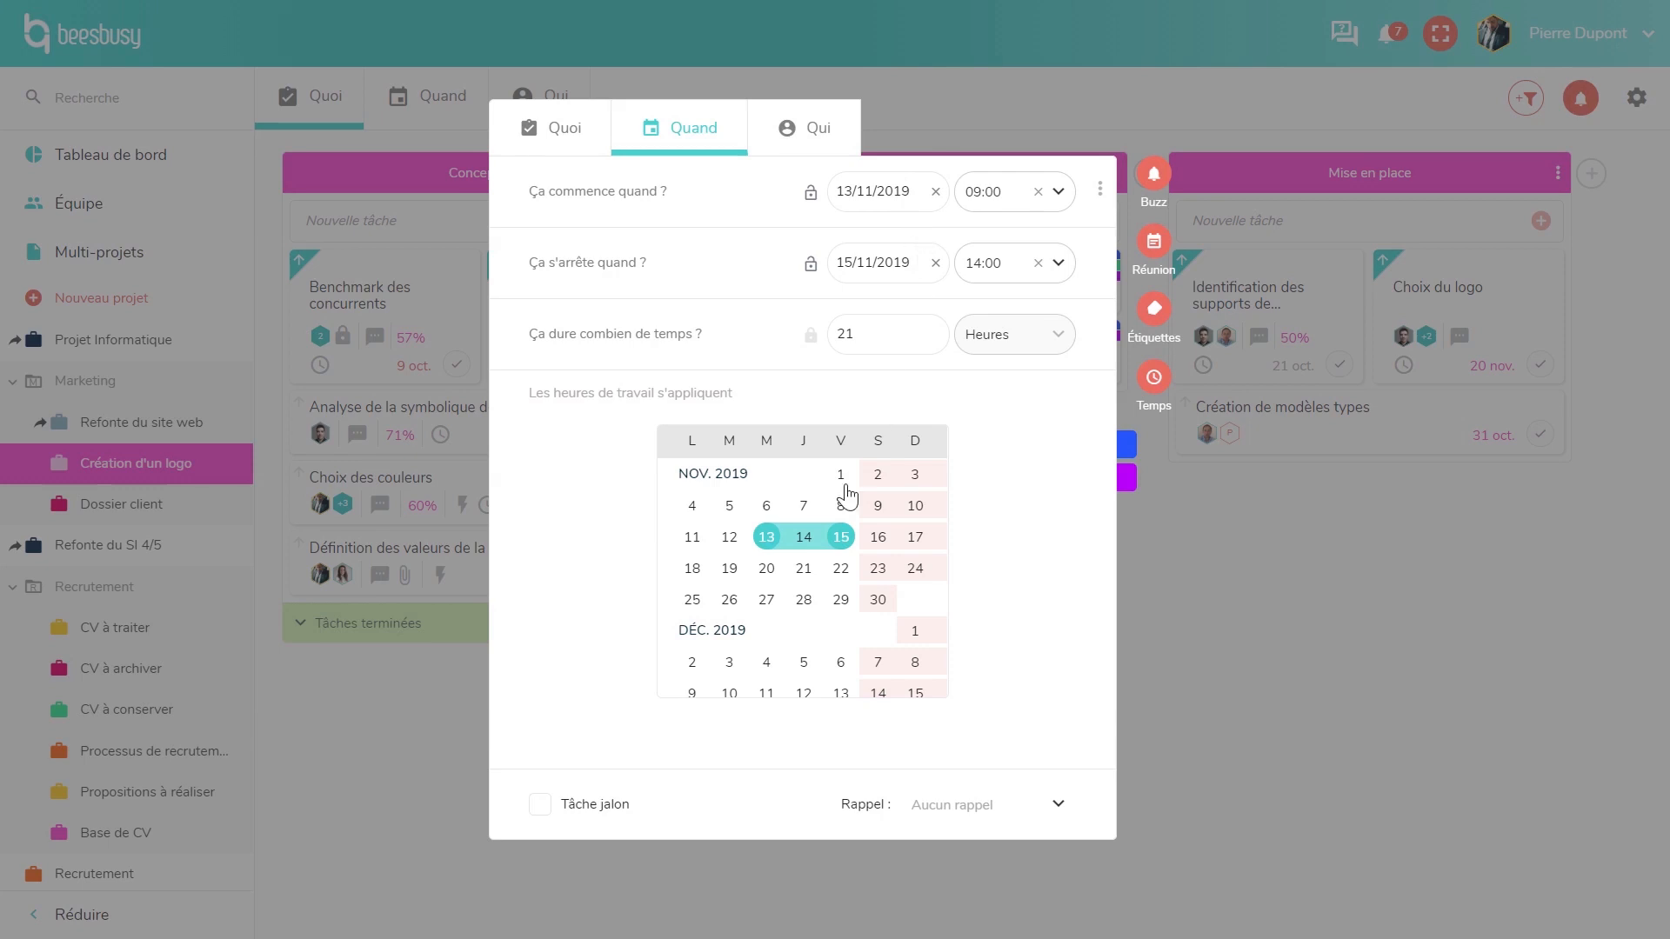
click(729, 569)
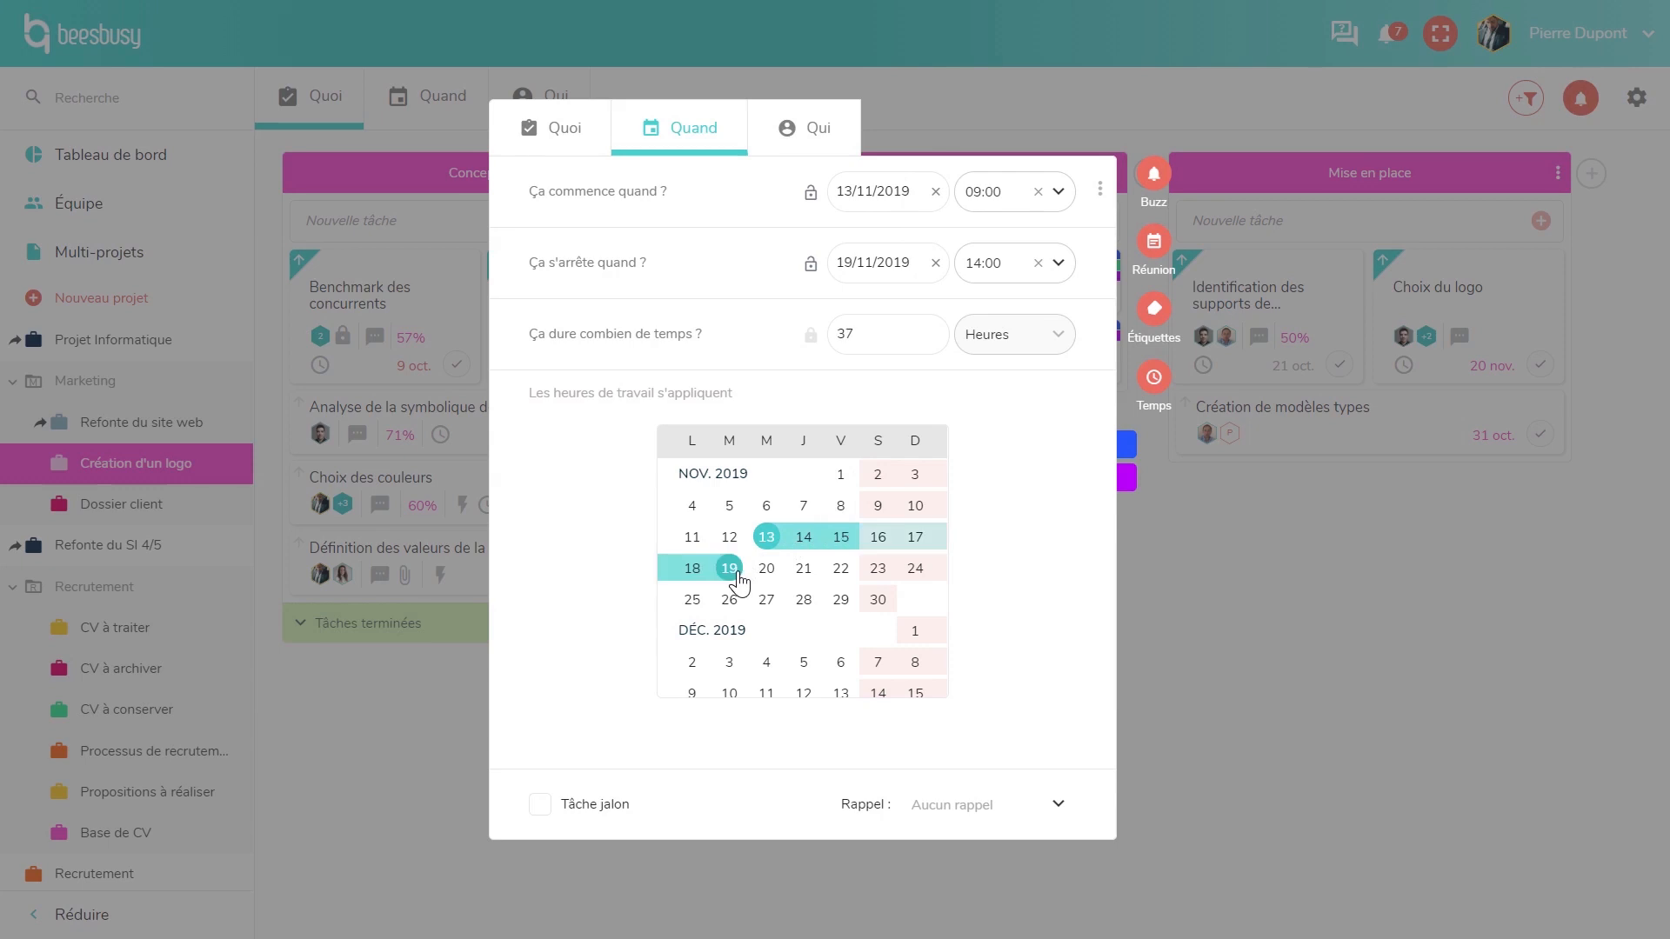
click(986, 815)
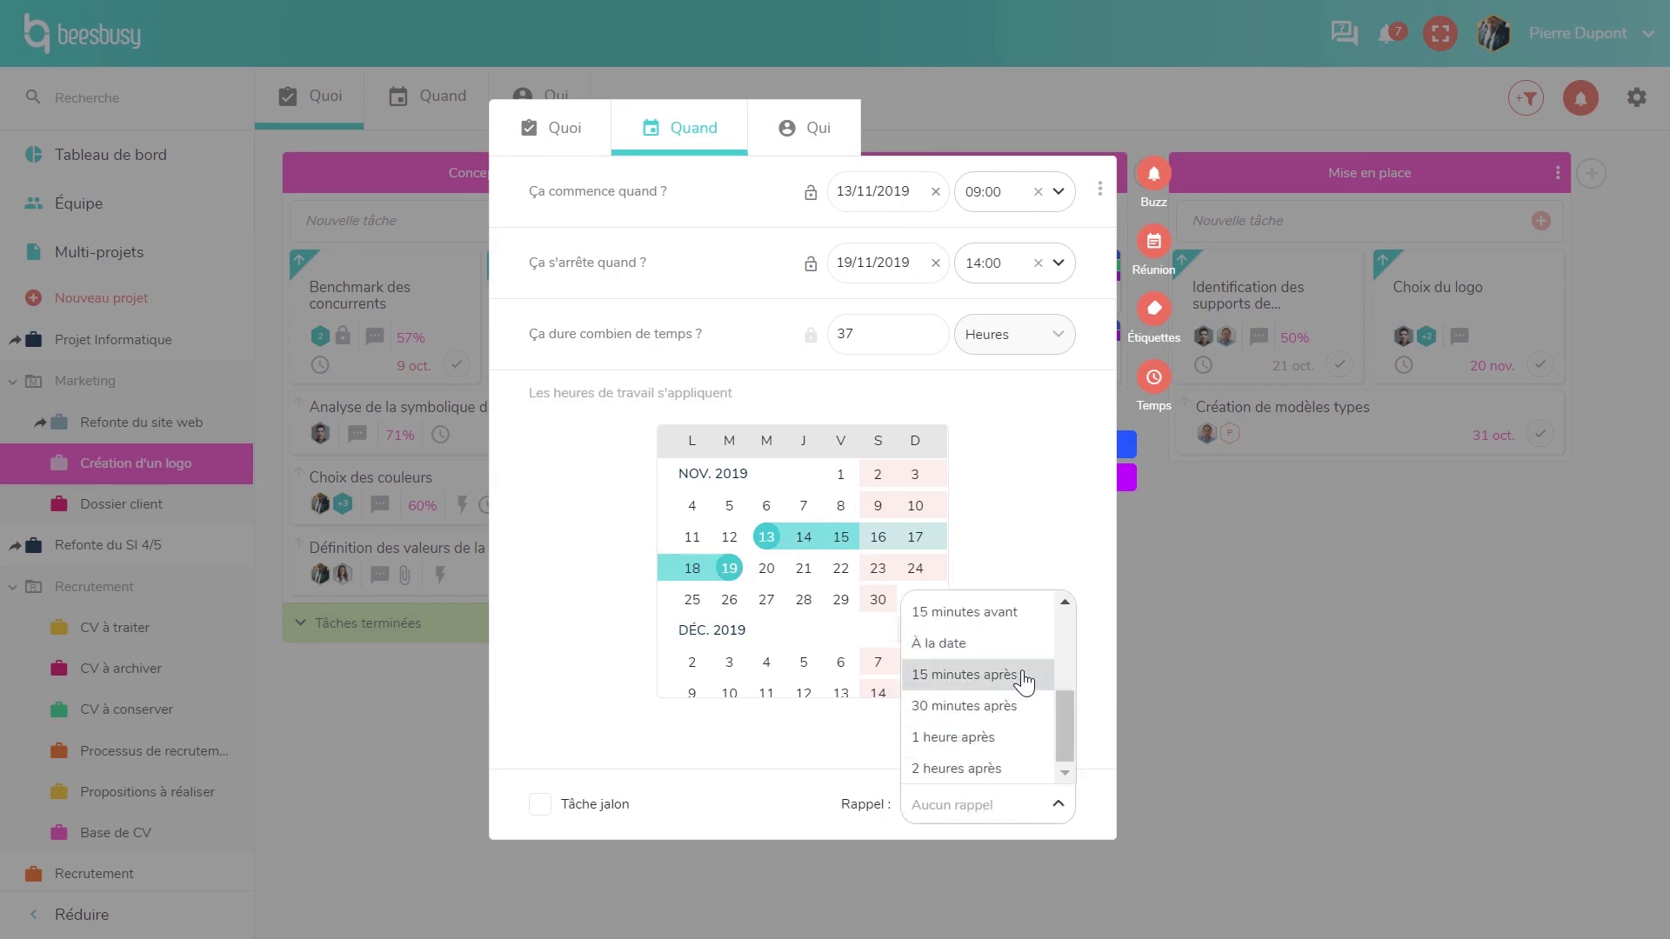
click(1064, 601)
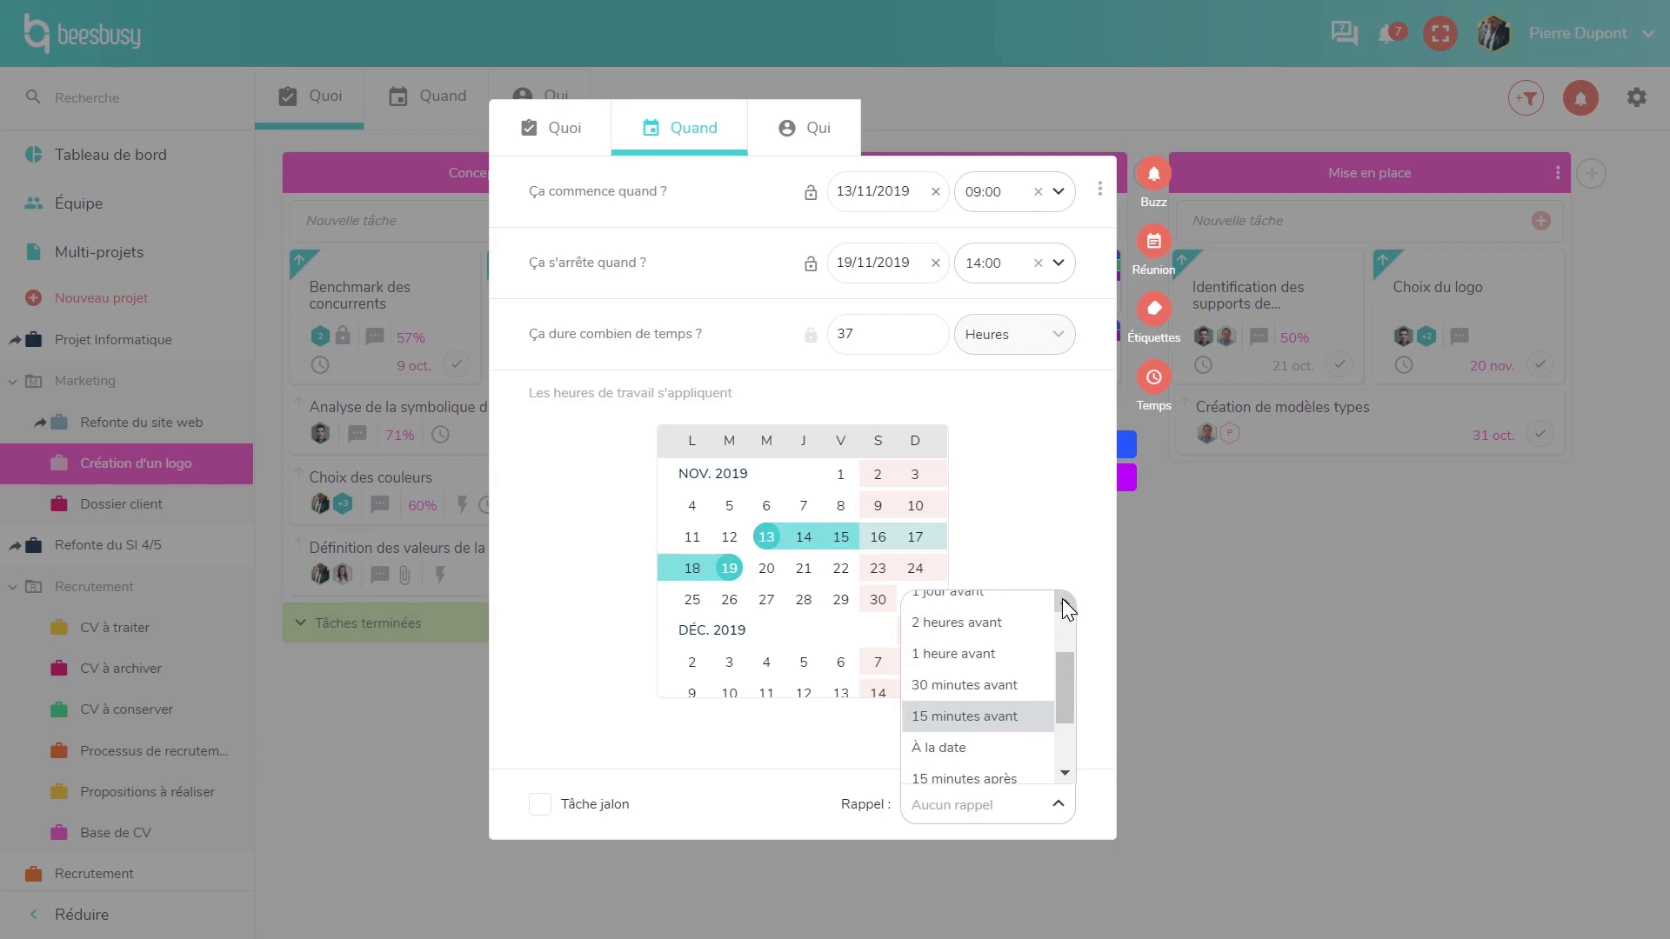
click(1062, 598)
click(1062, 598)
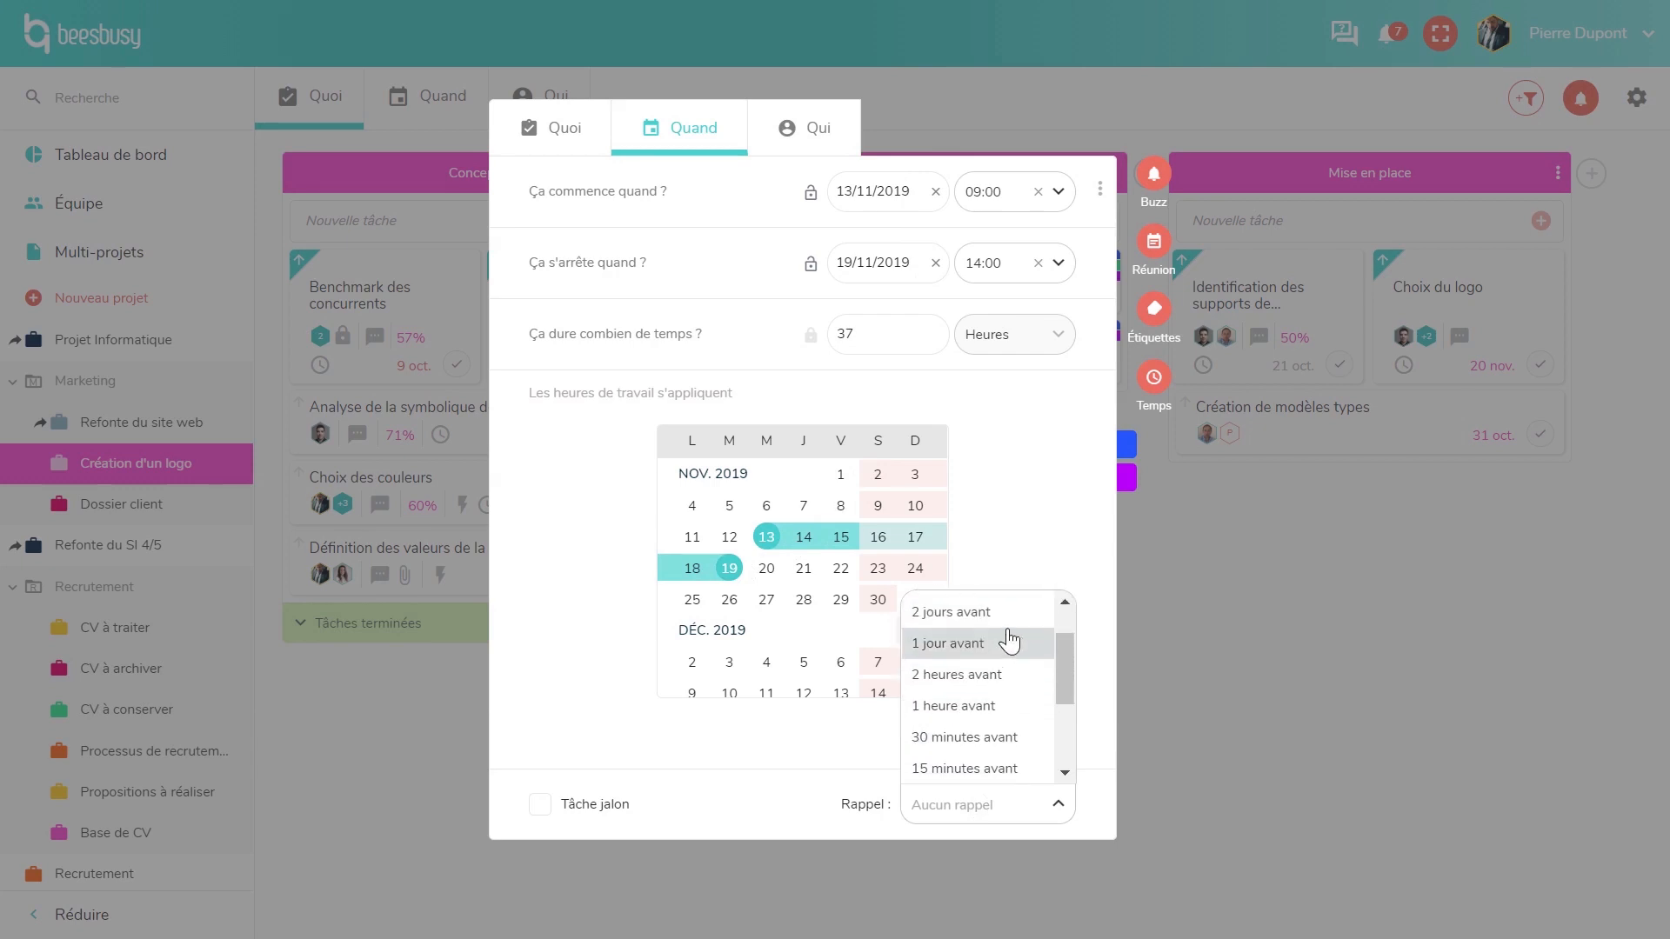
click(1002, 640)
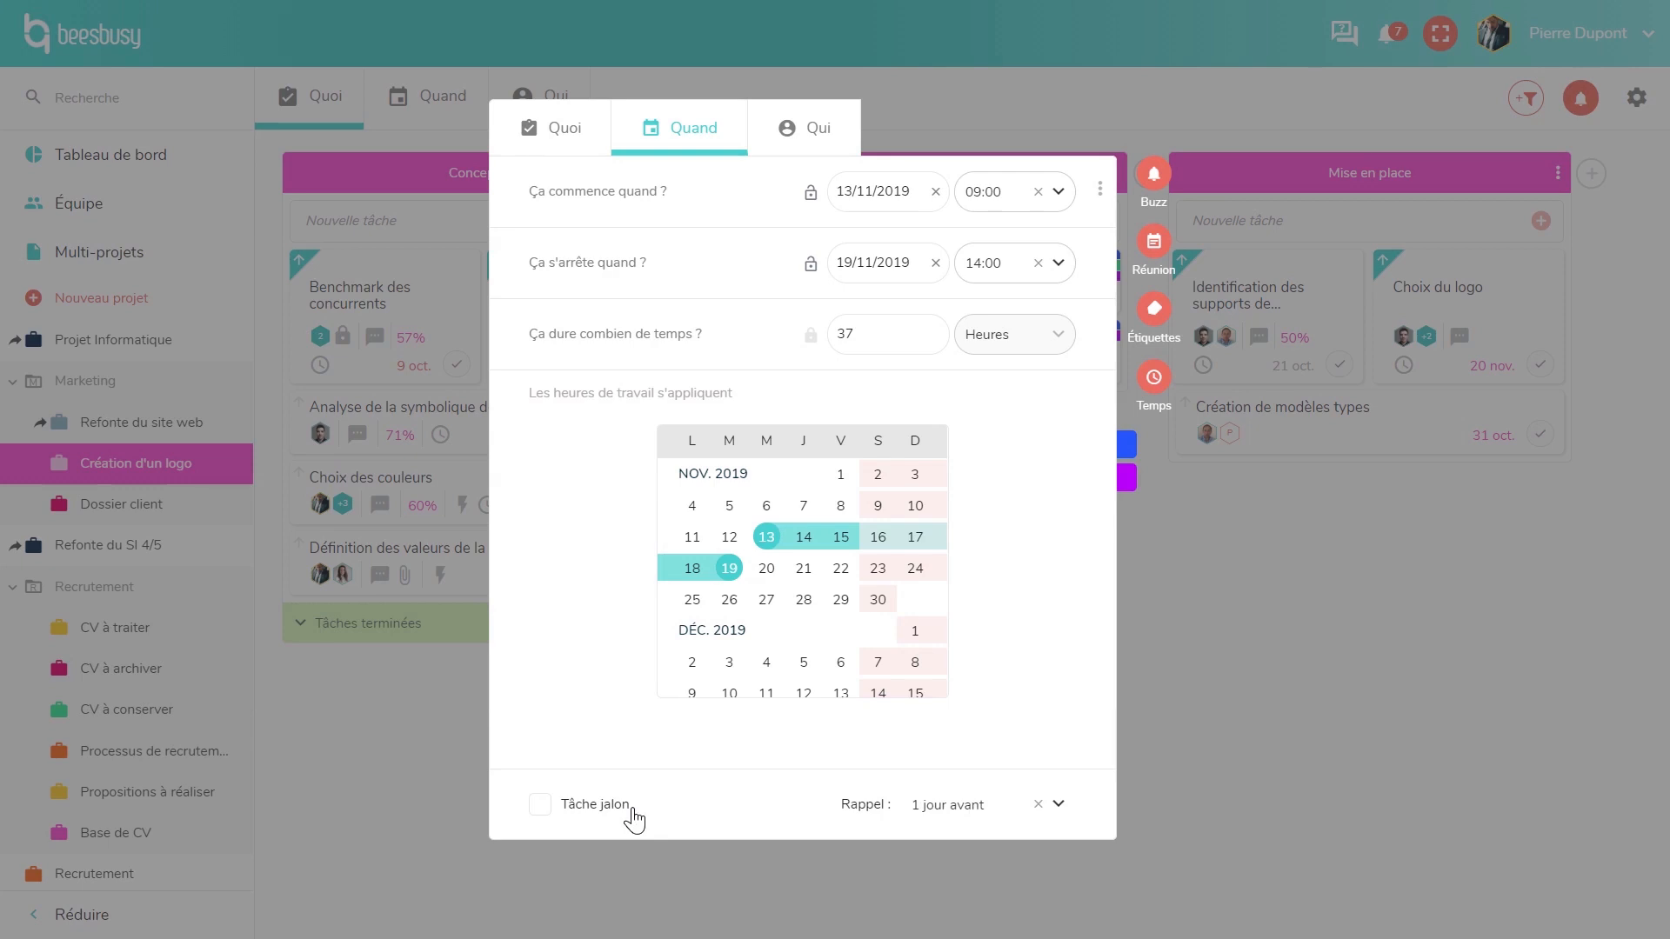
click(826, 150)
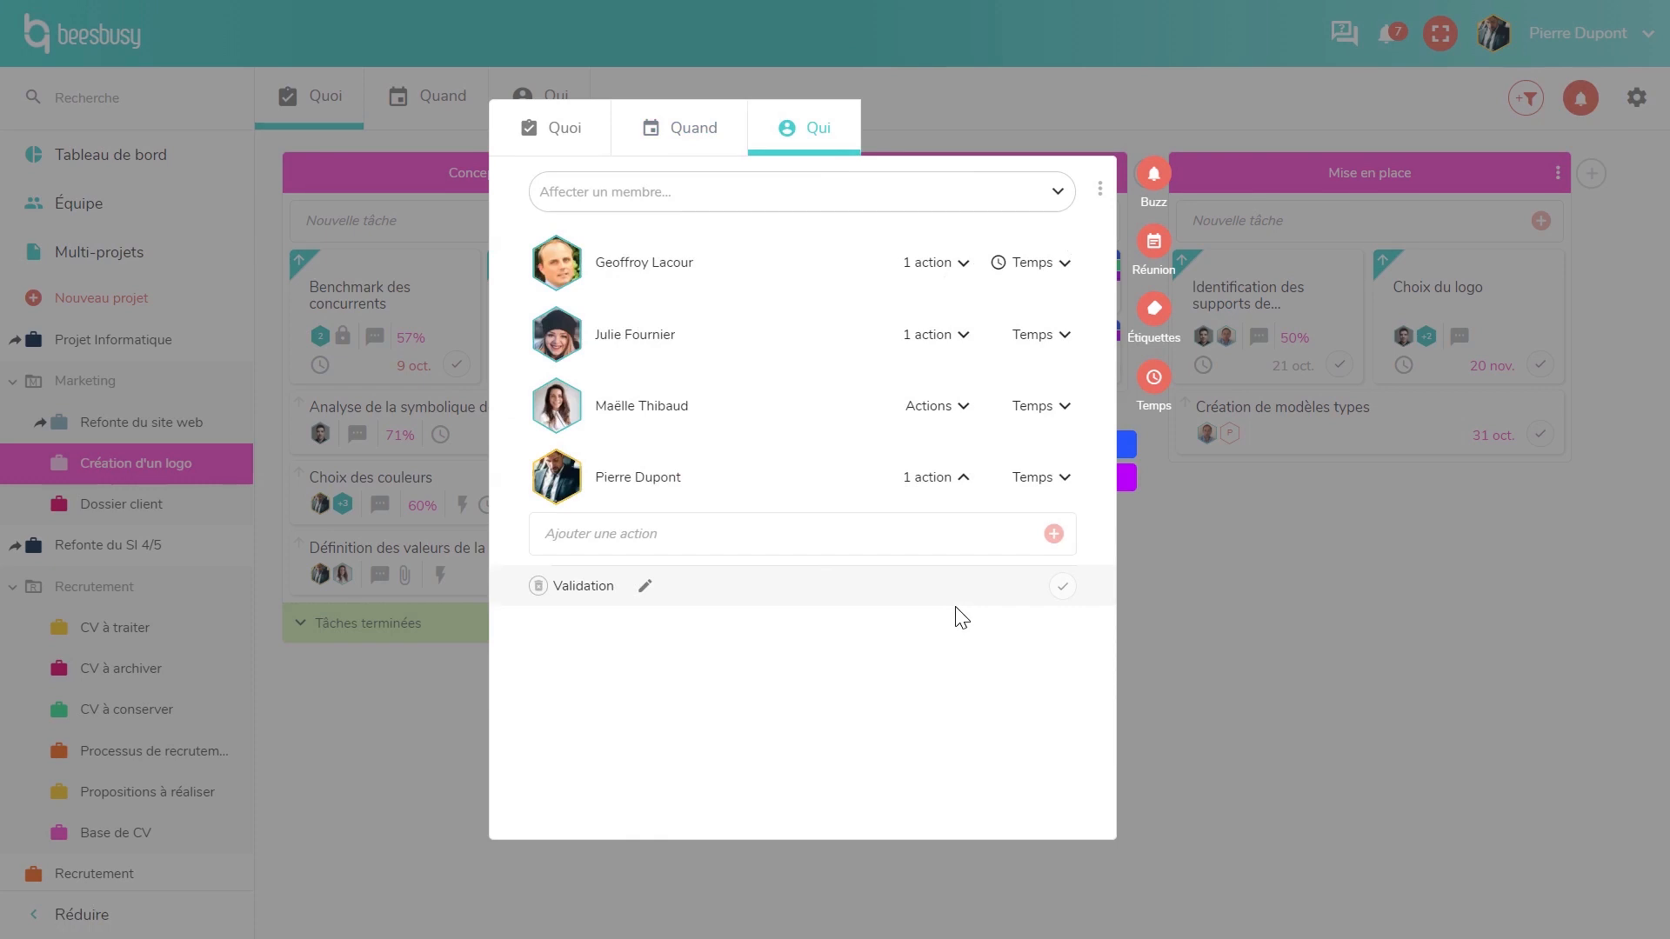
- Expand the first member's time figures: 5 h initial, 3 h done, 37,5 % progress
click(1053, 273)
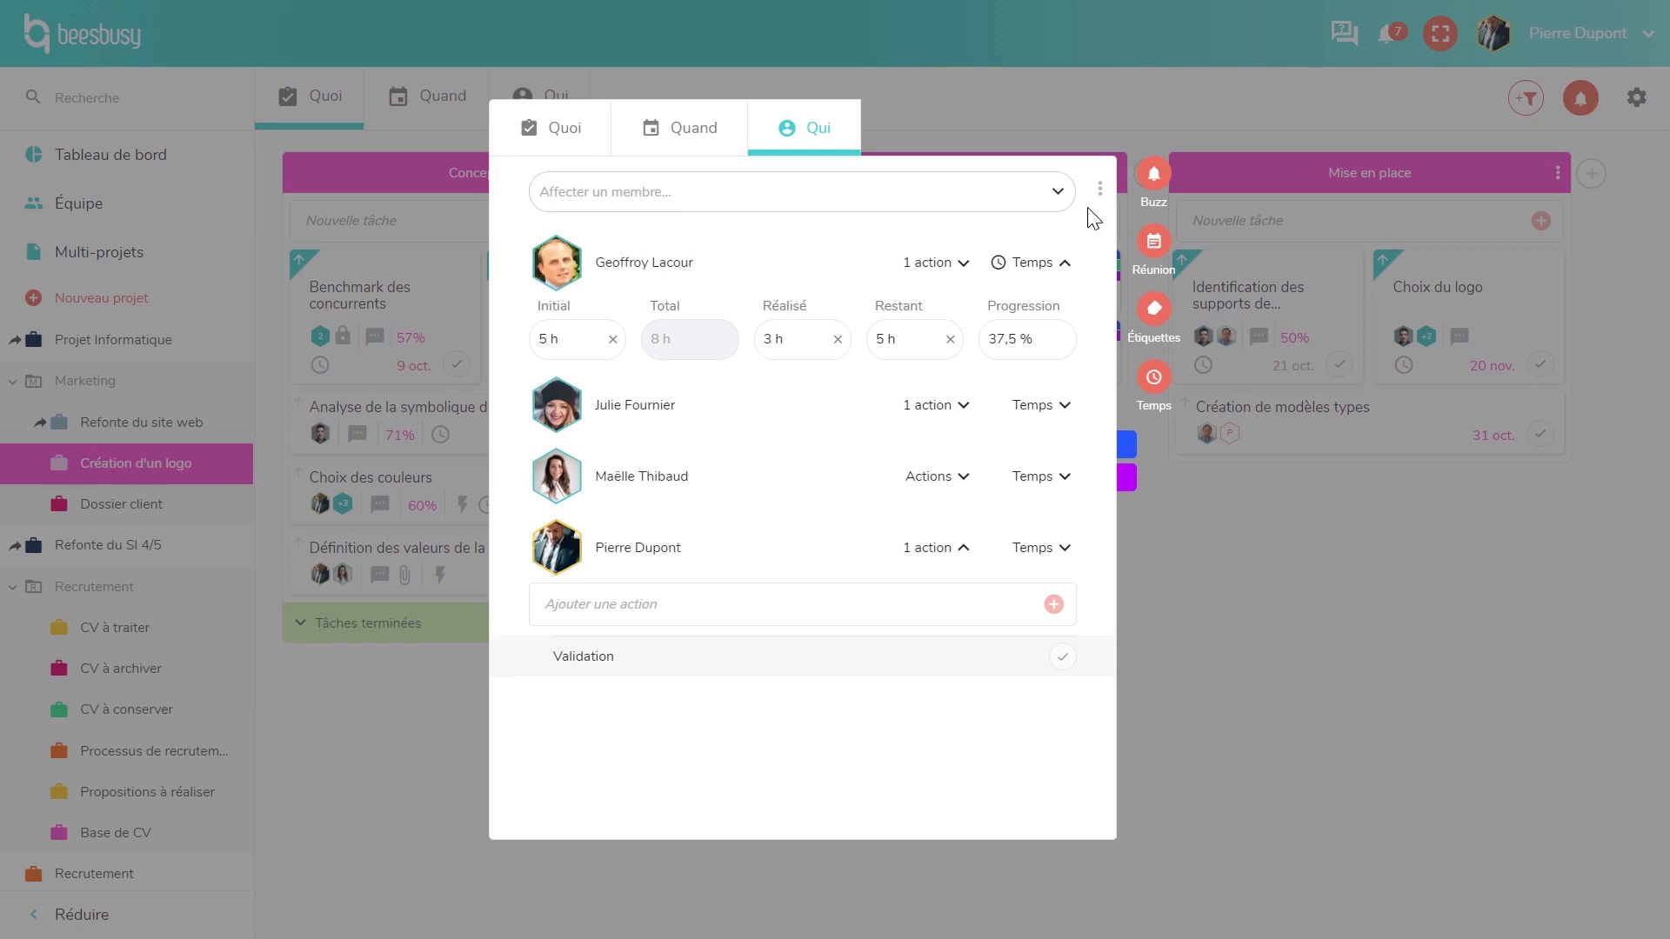
click(1155, 178)
- Send a buzz noted 'Démonstration', swapping the third recipient for another team member
click(1178, 246)
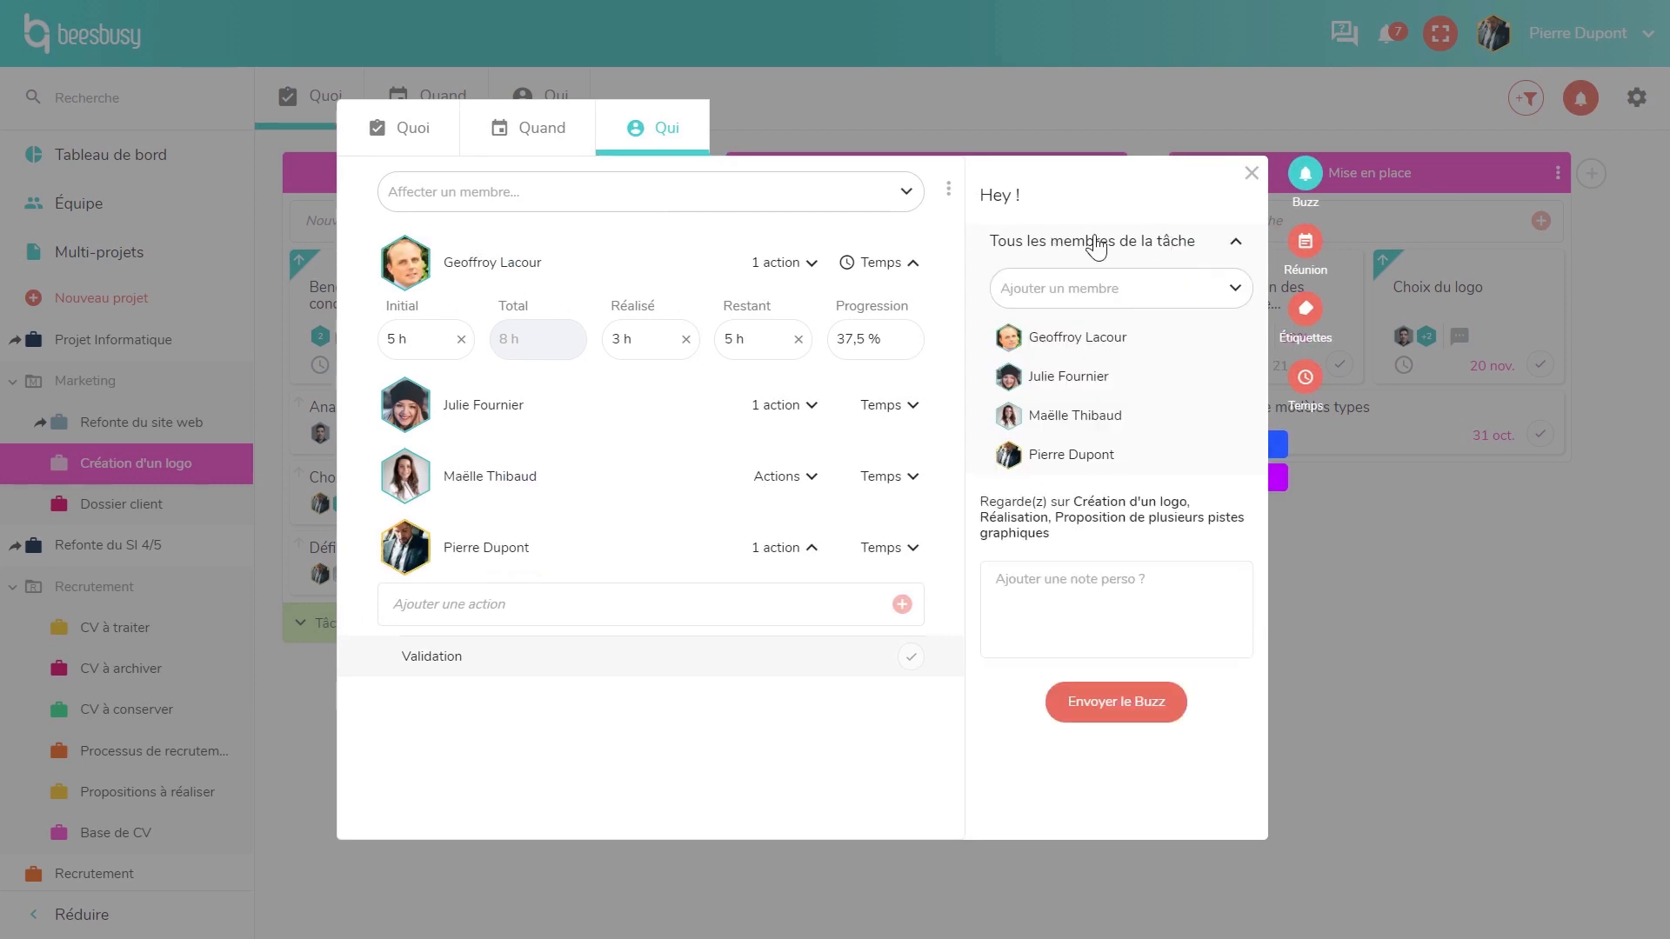
mouse_move(1125, 429)
click(980, 416)
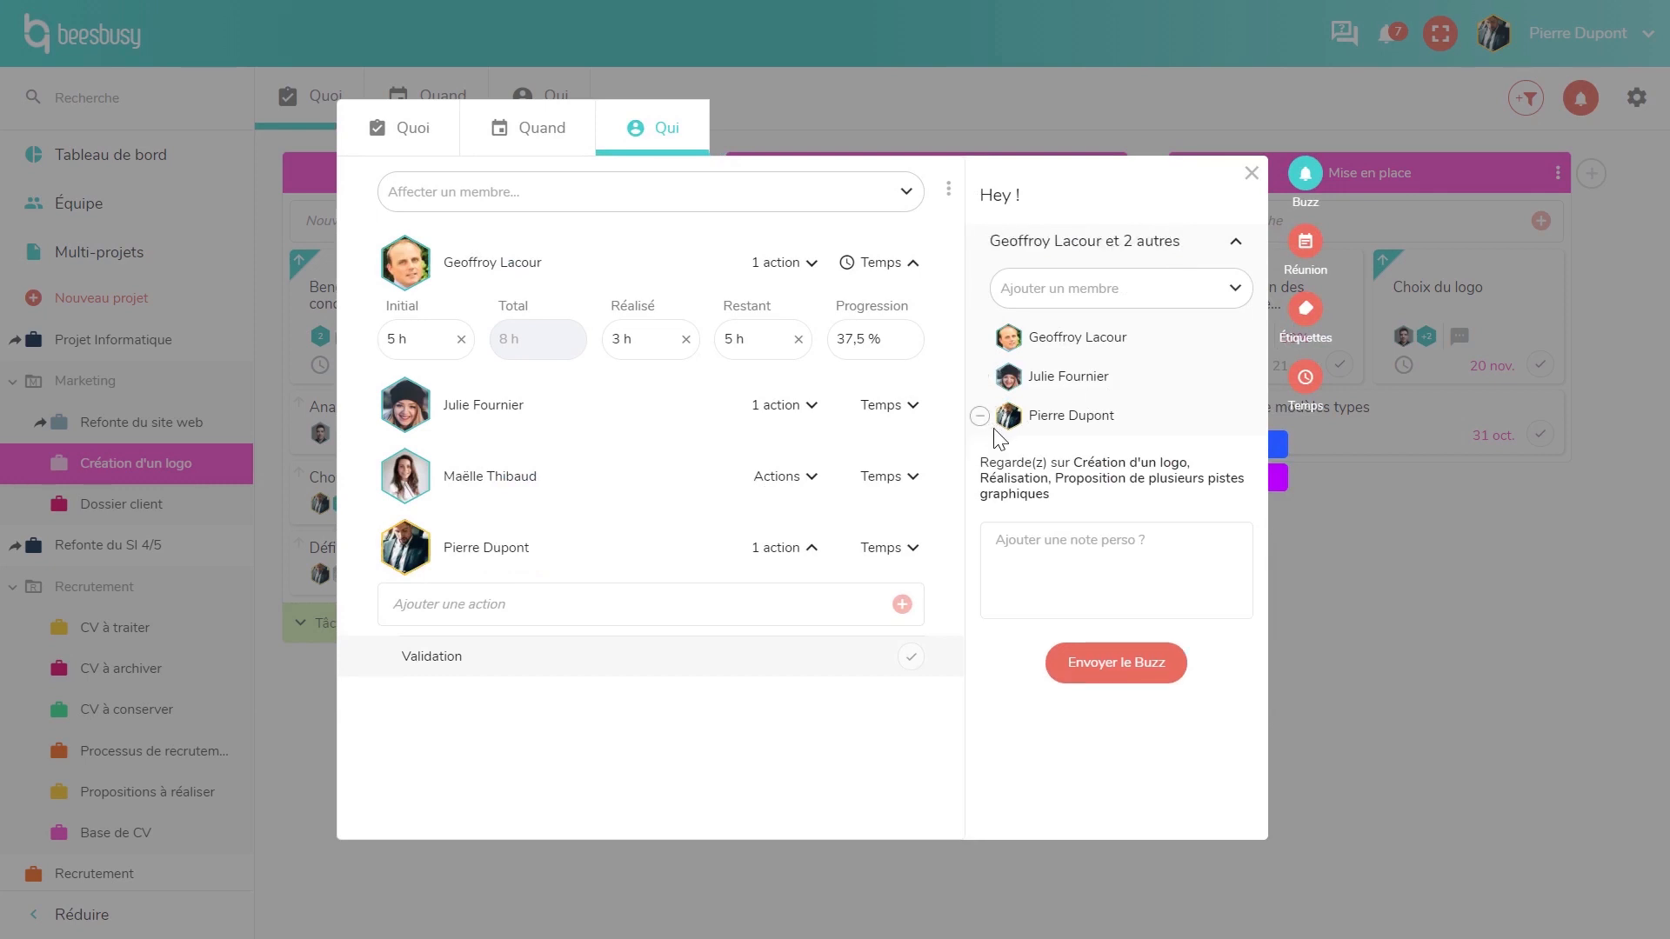
click(1070, 301)
click(1064, 423)
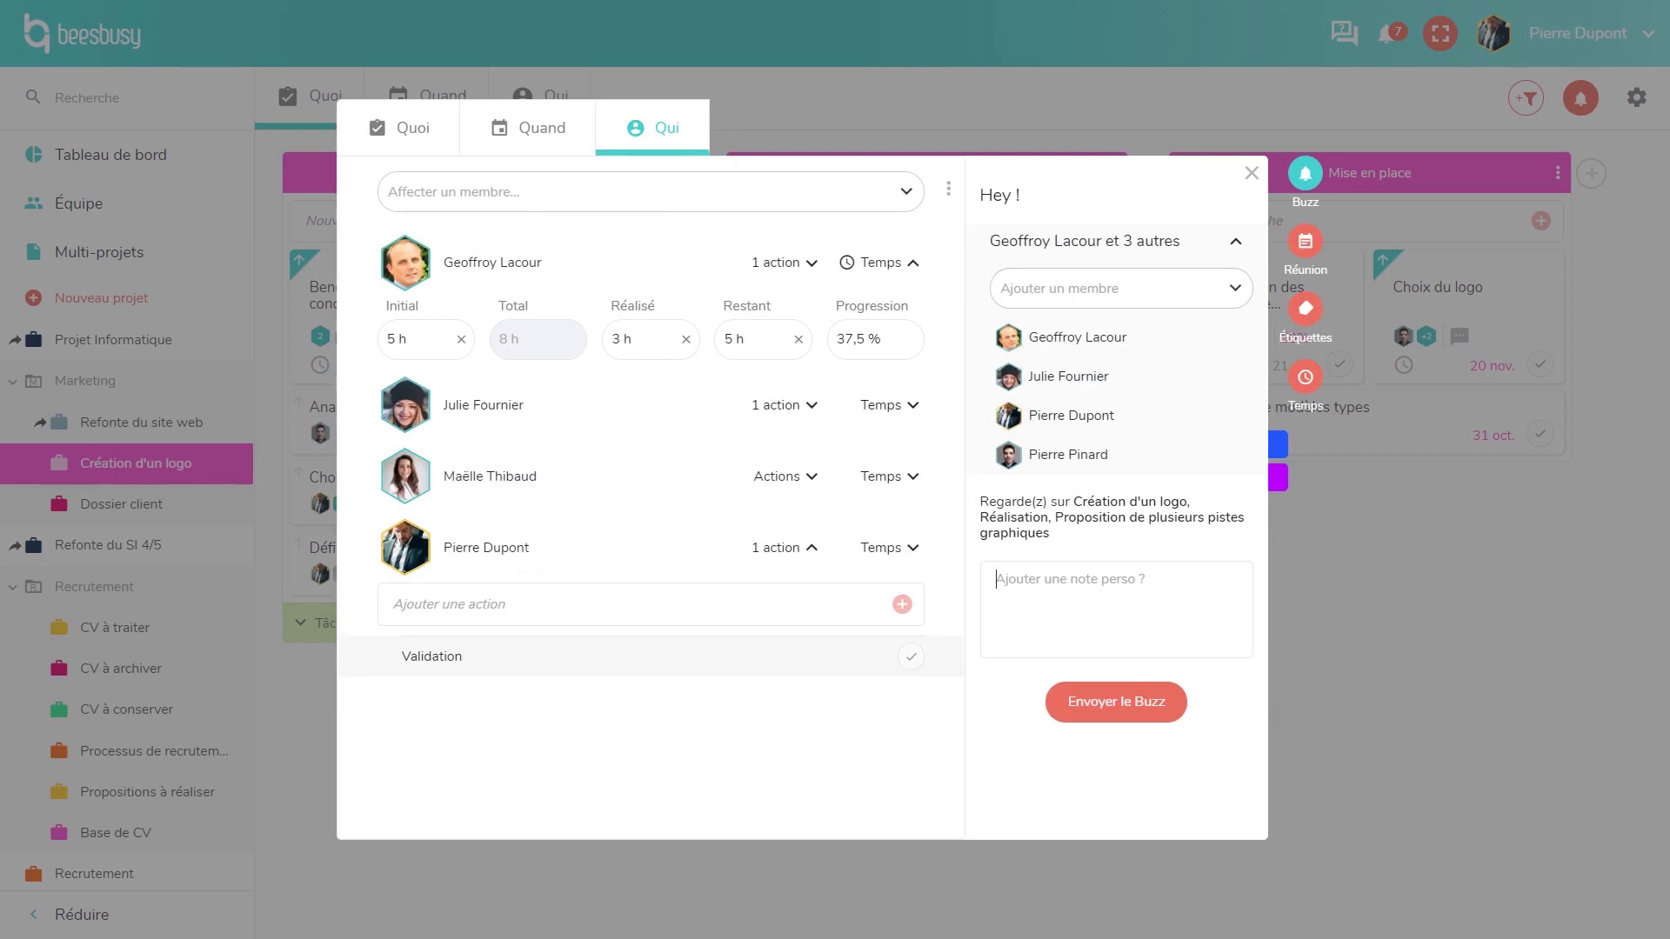
text(Démonstration)
click(1125, 710)
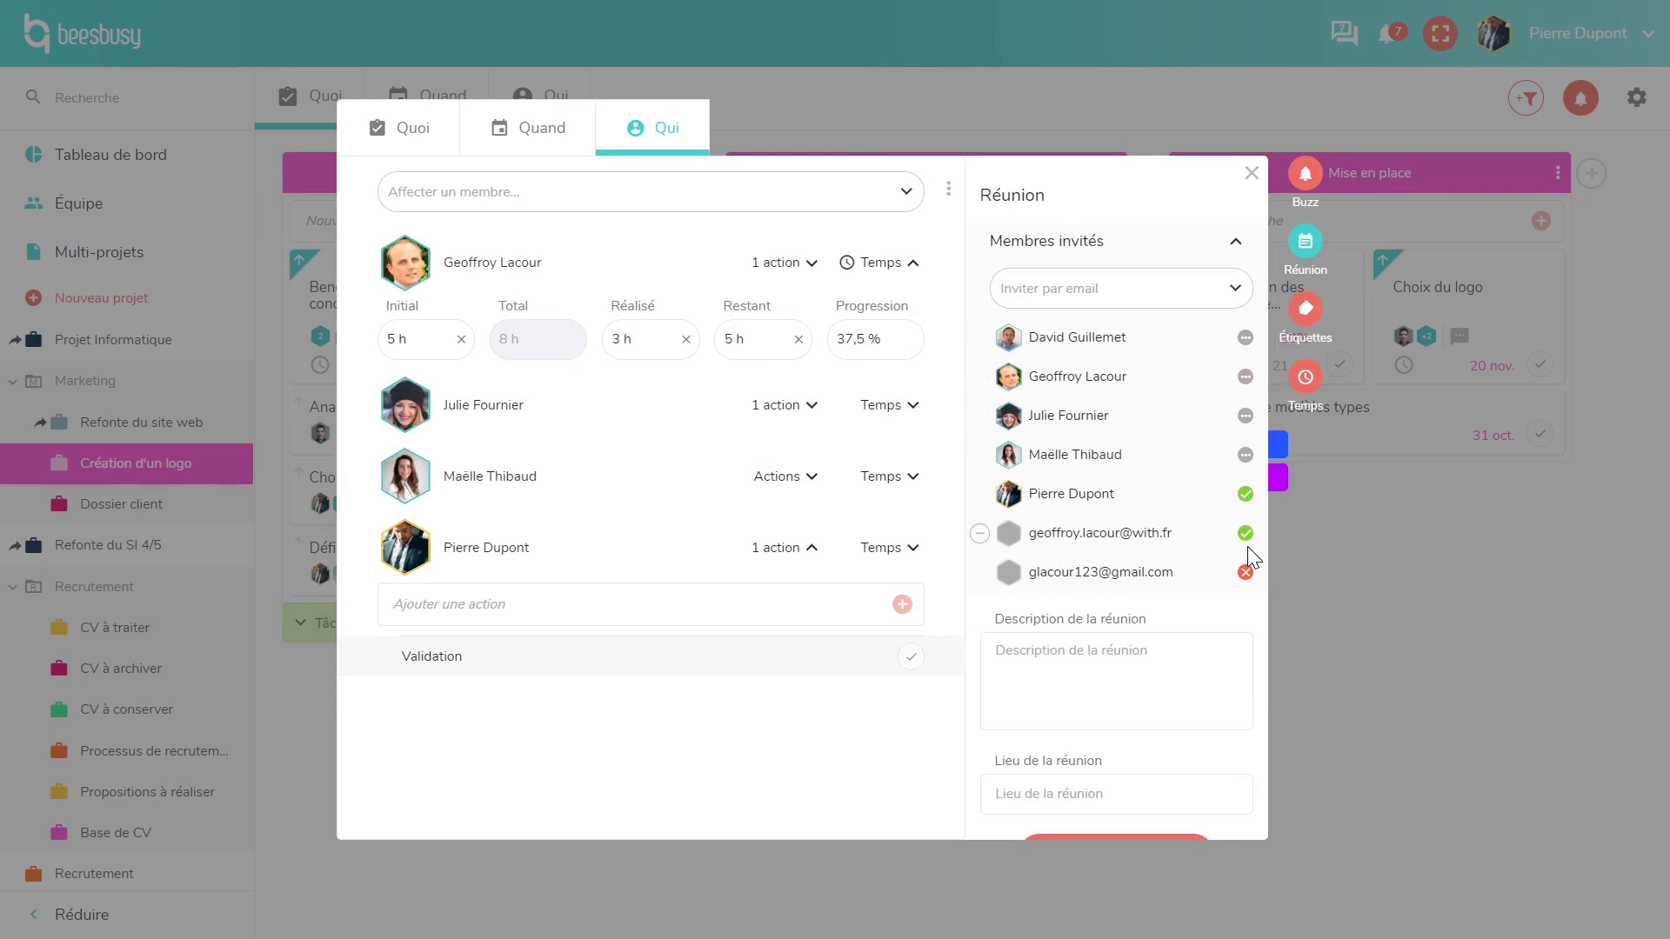
- Show the task's Étiquettes list, where MOA and AMOA are applied
click(1306, 312)
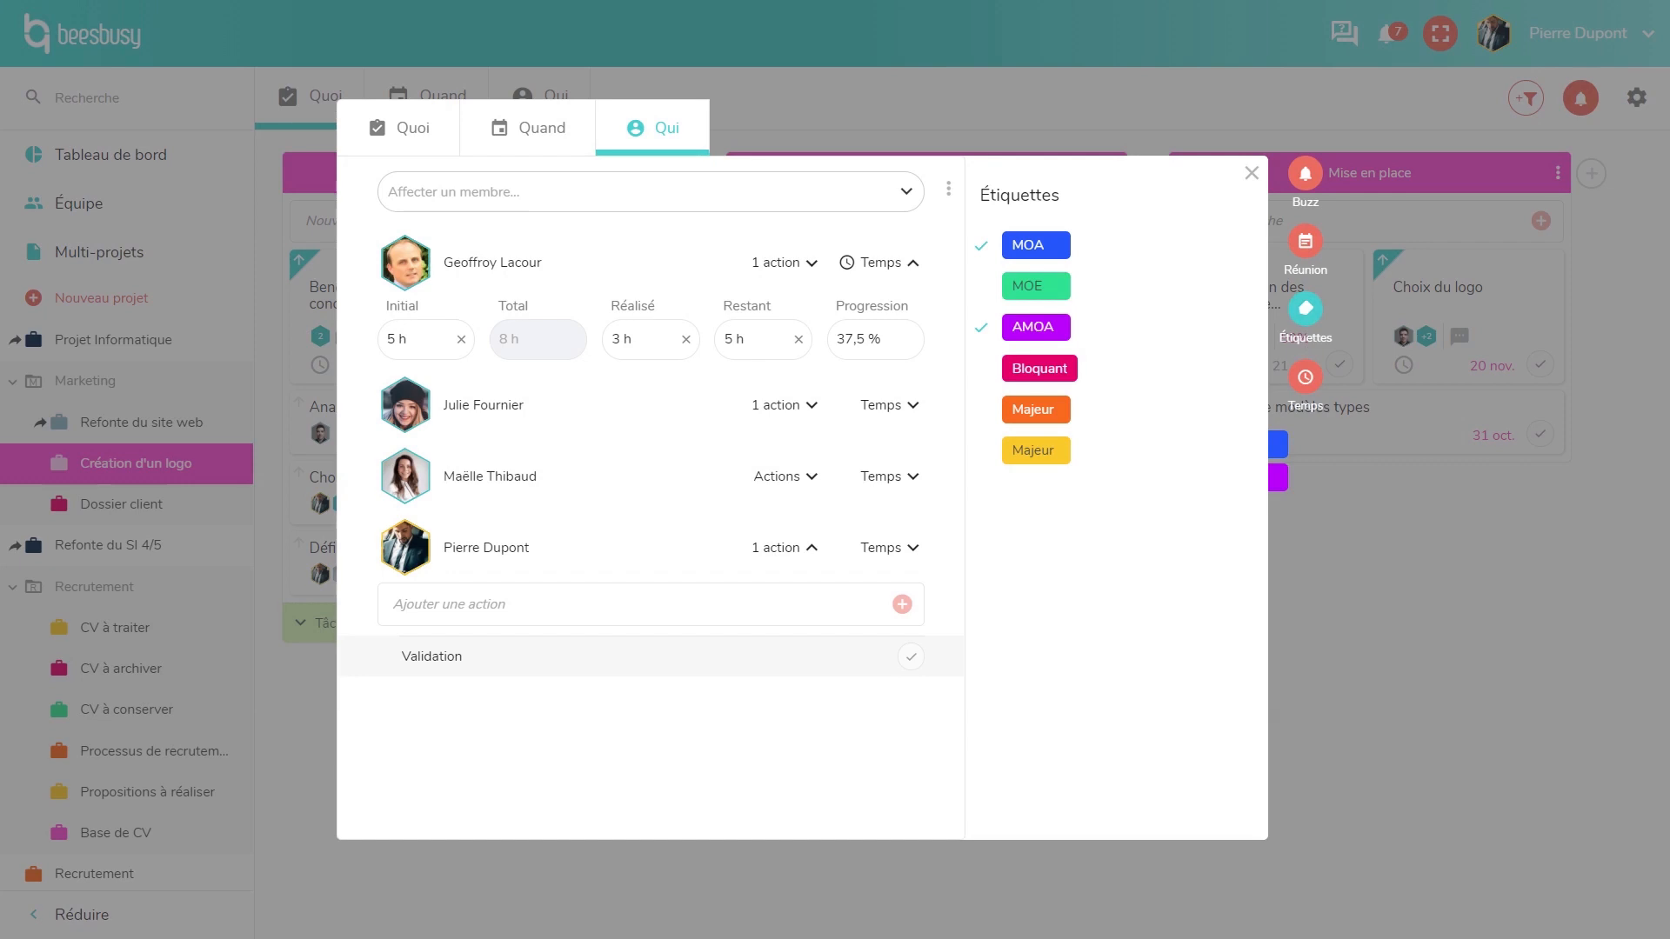
- Open the task's time panel showing 37 h duration, 5 h initial, 3 h done, 37 %
click(1305, 379)
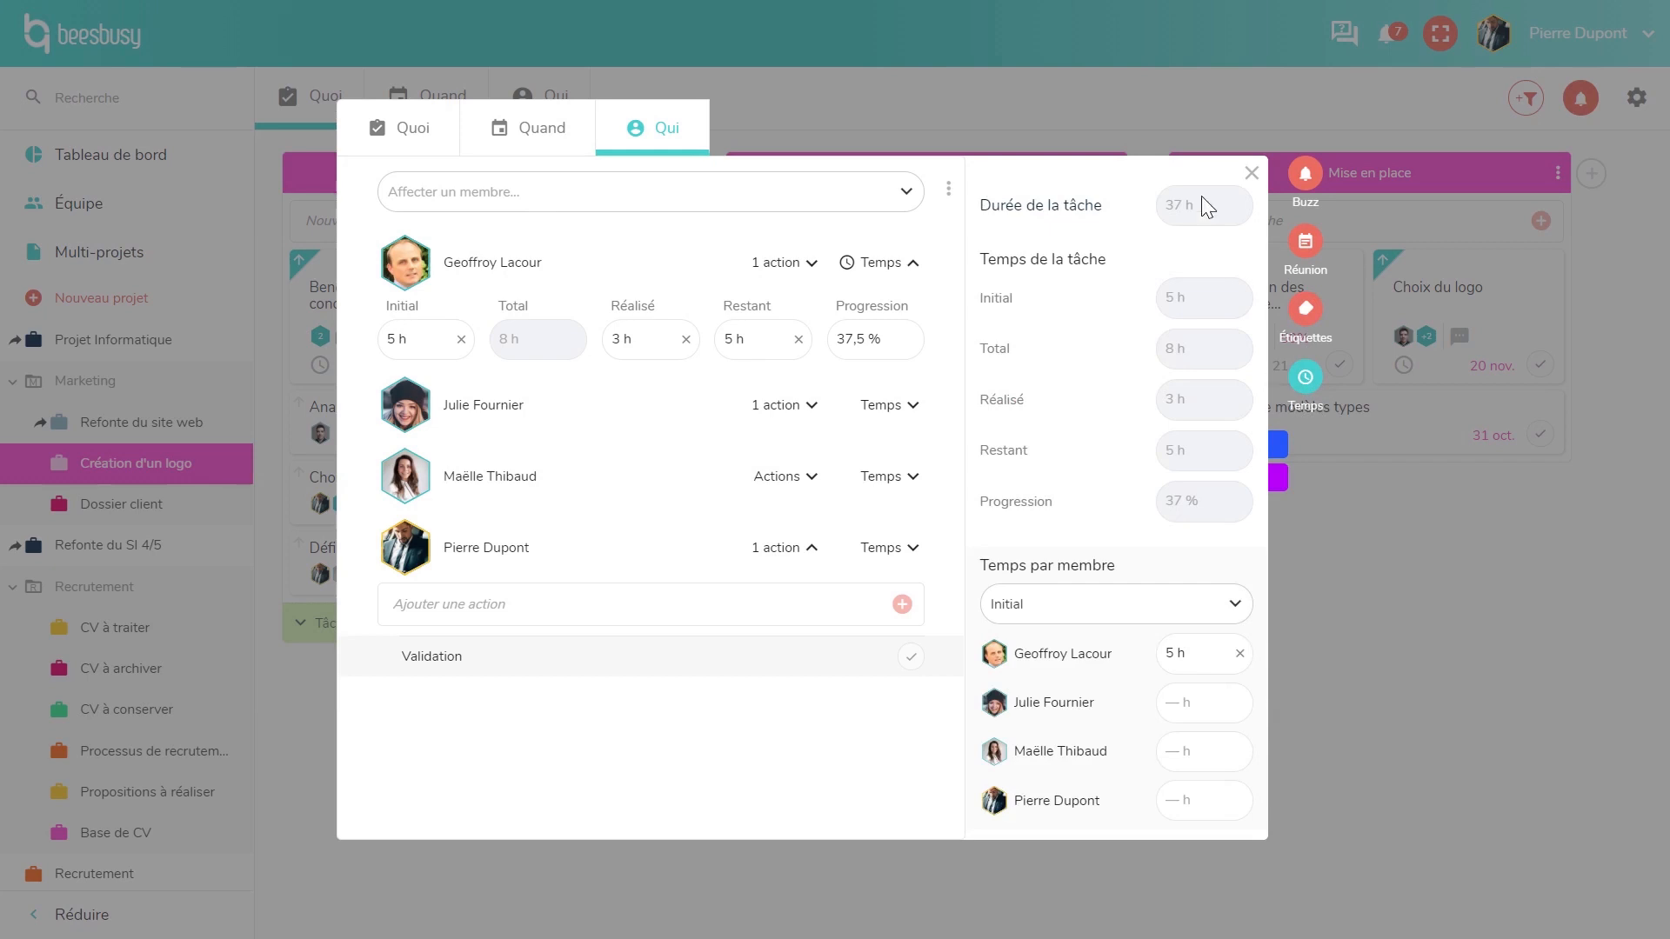
- Close the task details to return to the Création d'un logo board
click(1250, 173)
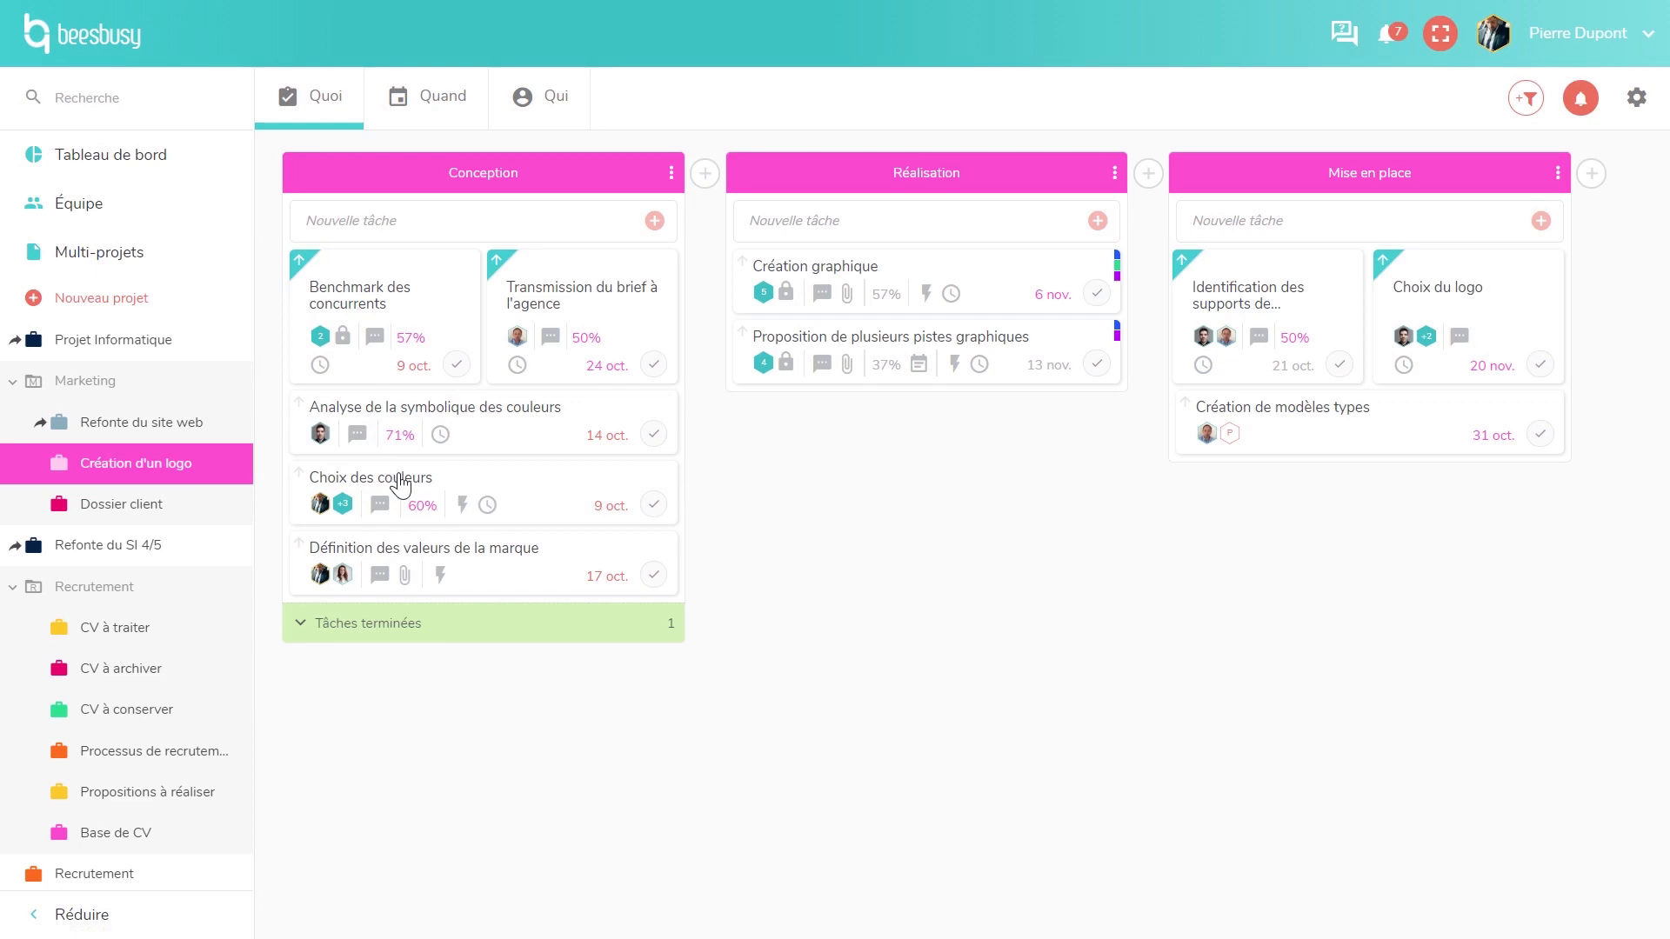
- Mark 'Analyse de la symbolique des couleurs' as prioritaire
click(306, 405)
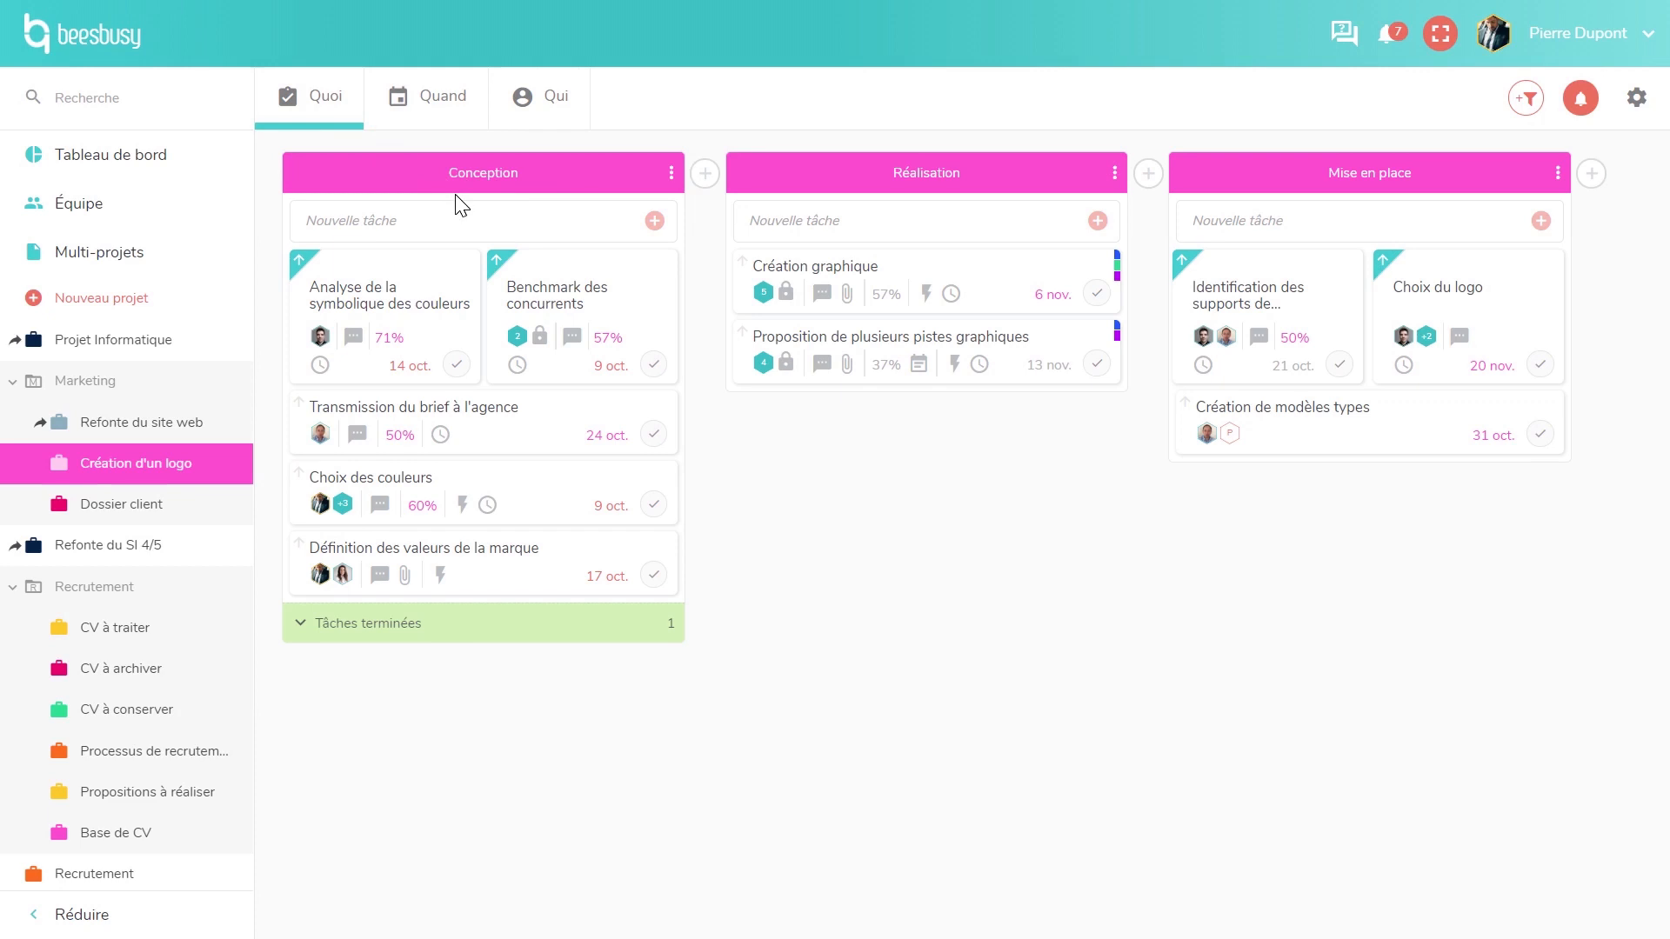
- In the Gantt view, shift Benchmark des concurrents later and move Choix des couleurs to 15/10
click(441, 128)
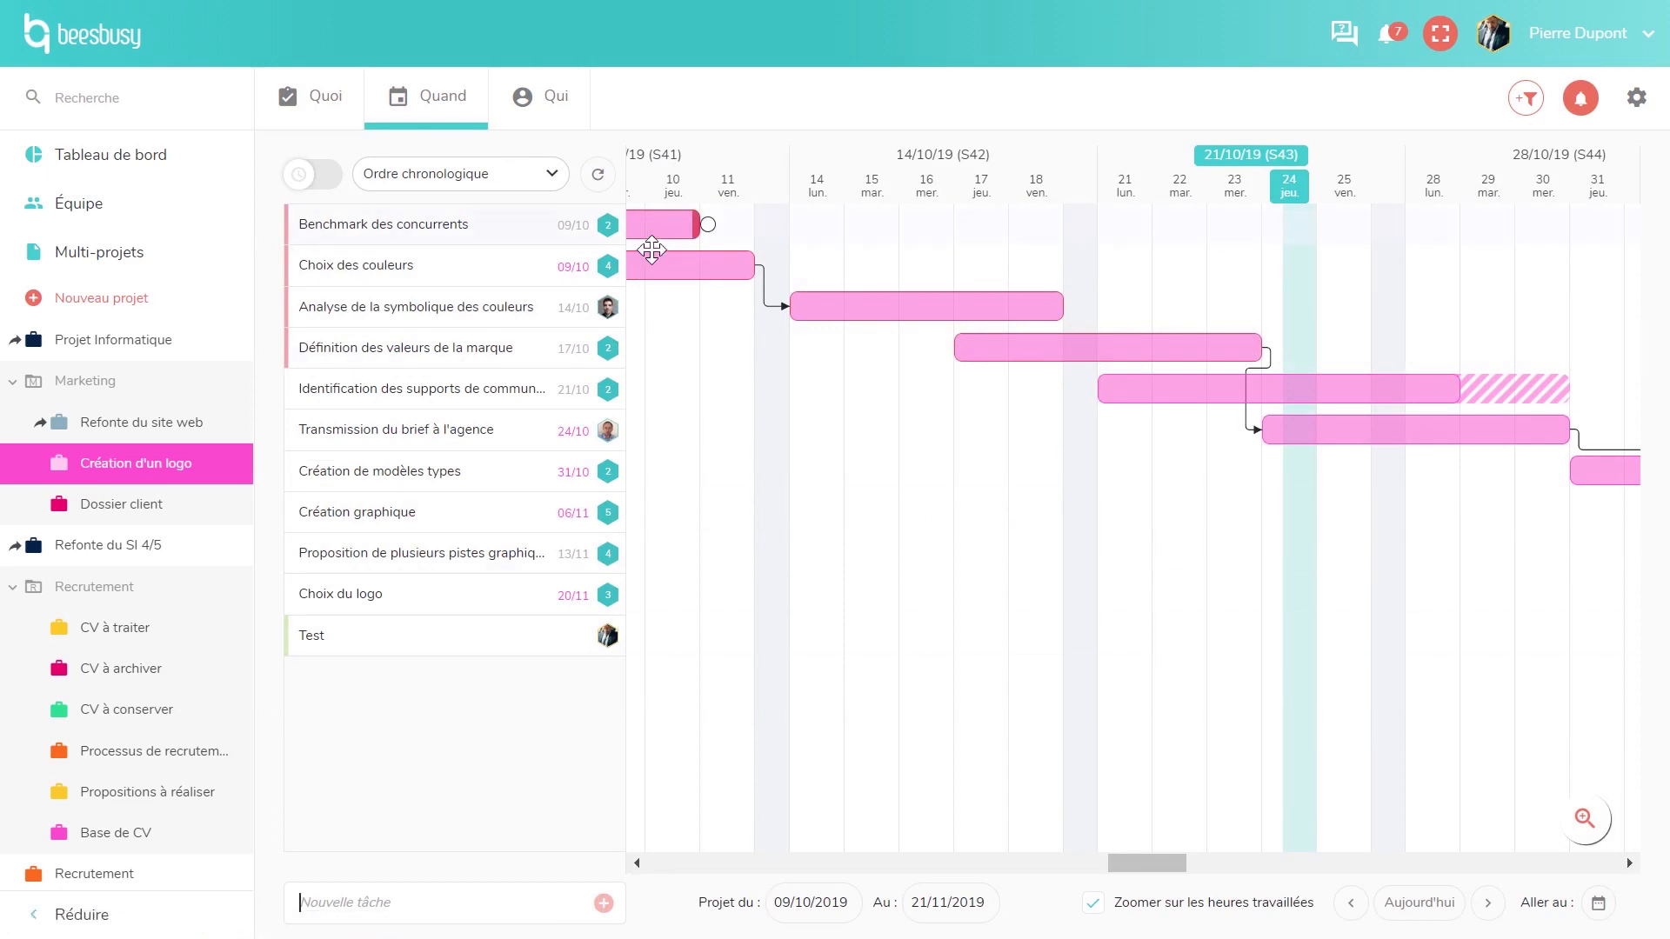
drag(670, 228, 1035, 232)
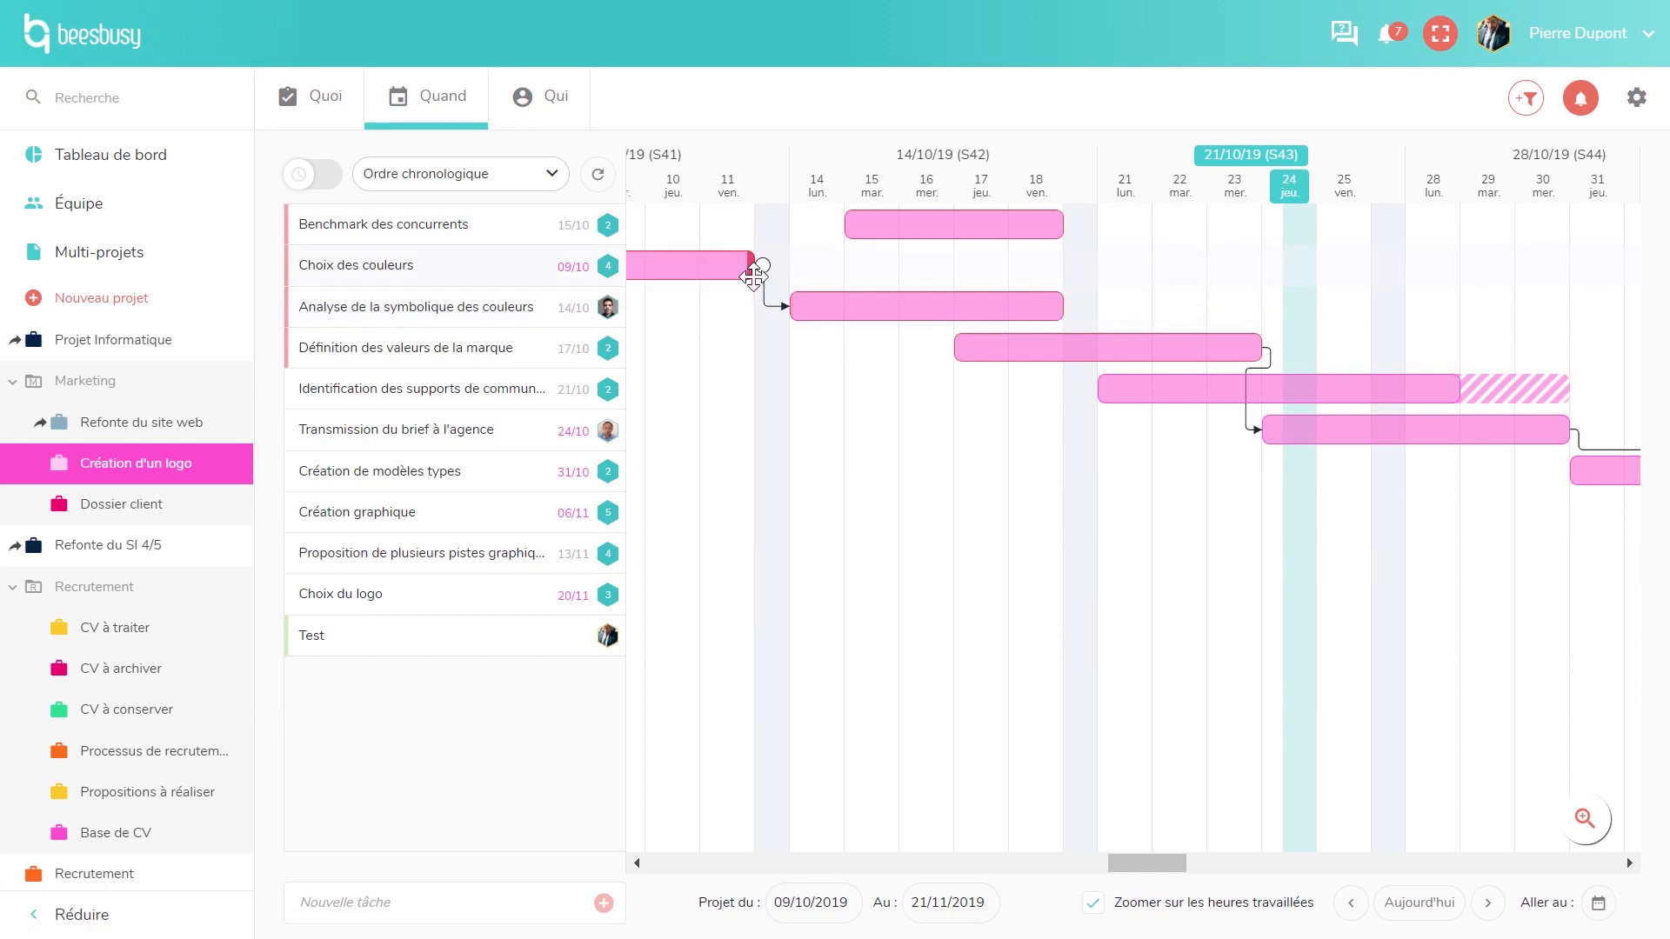
drag(752, 266, 926, 272)
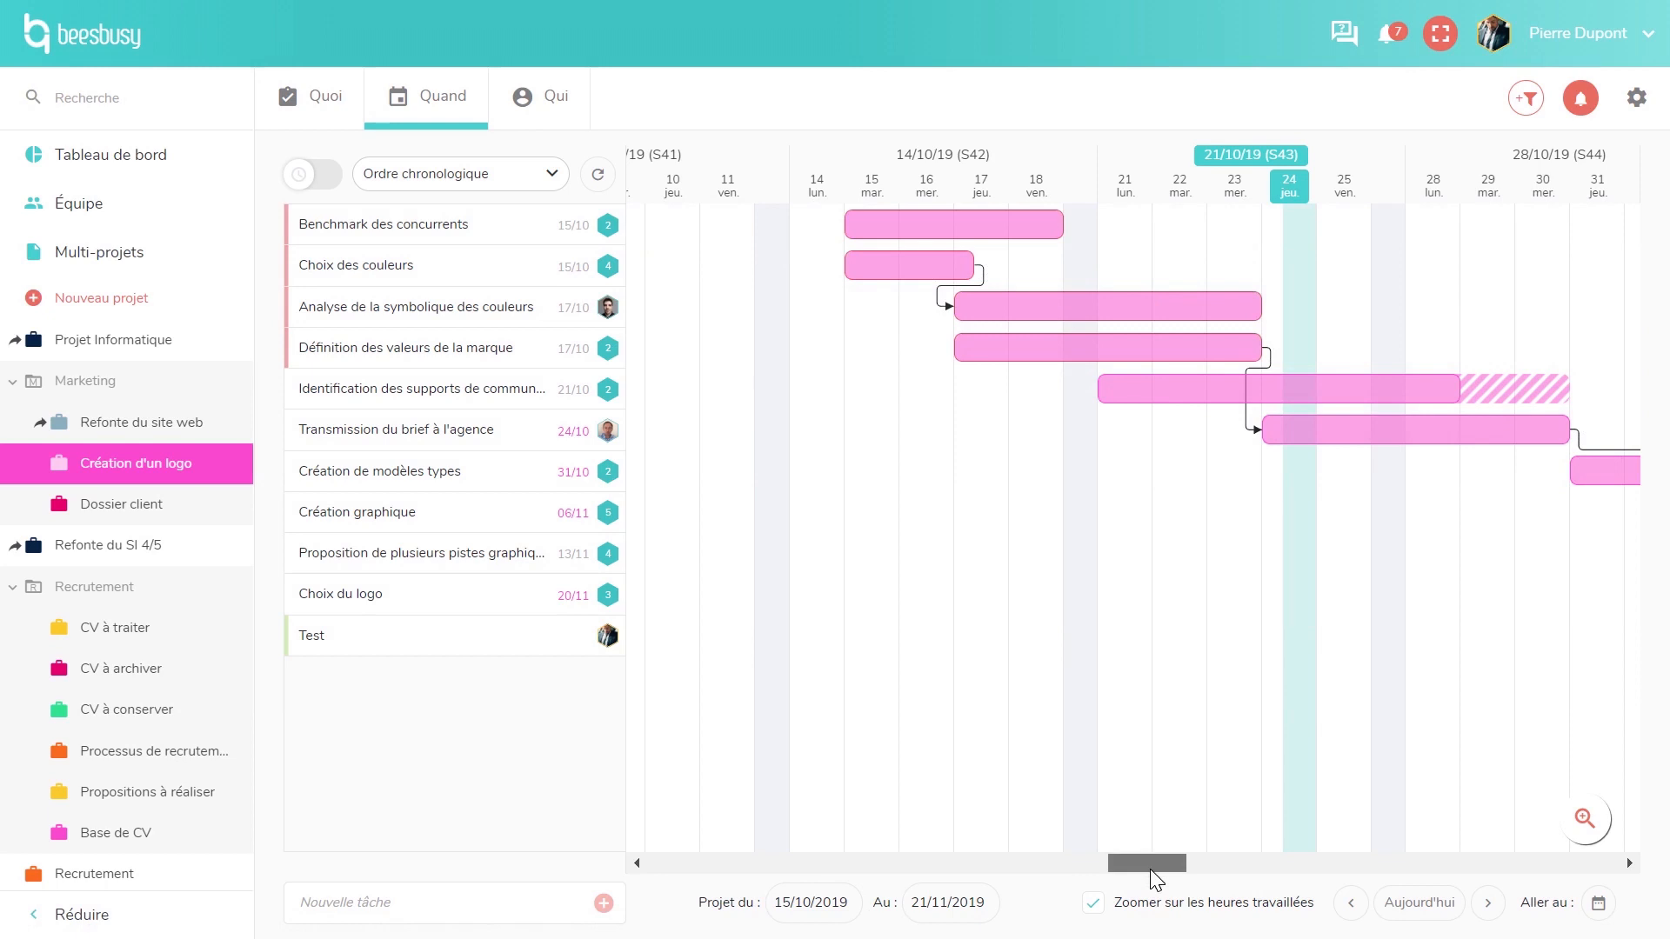
- Move Définition des valeurs de la marque to 23/10–29/10 and extend Identification to end on 30/10
drag(1155, 879, 1189, 880)
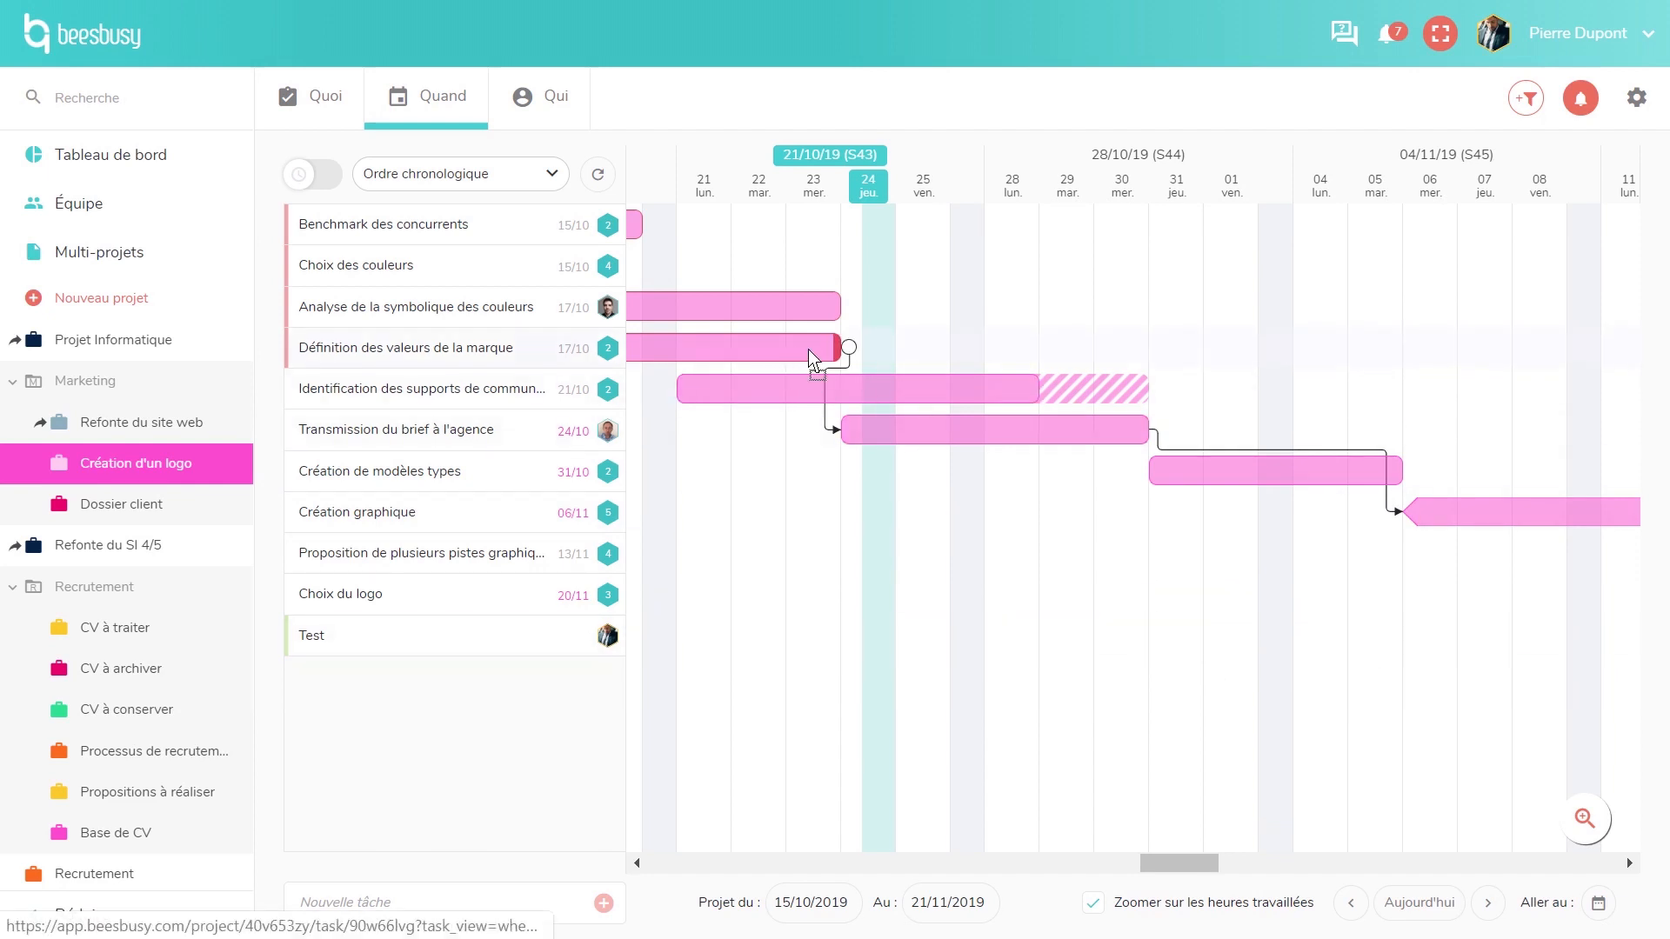
drag(810, 352, 1034, 348)
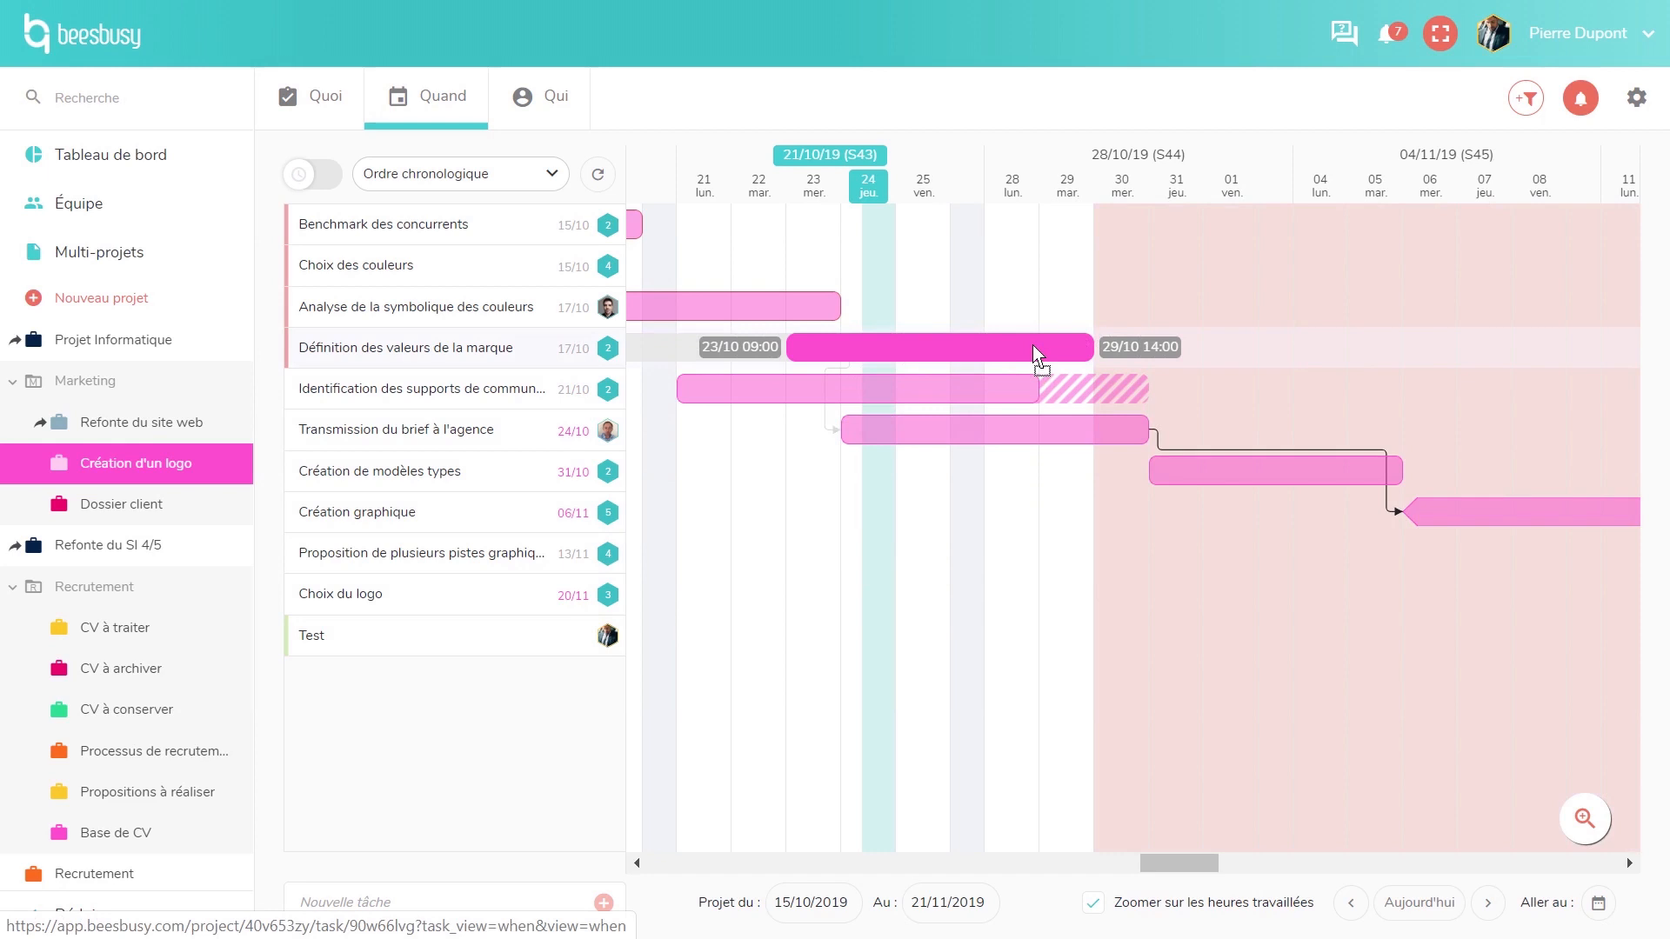
drag(1035, 352, 1036, 353)
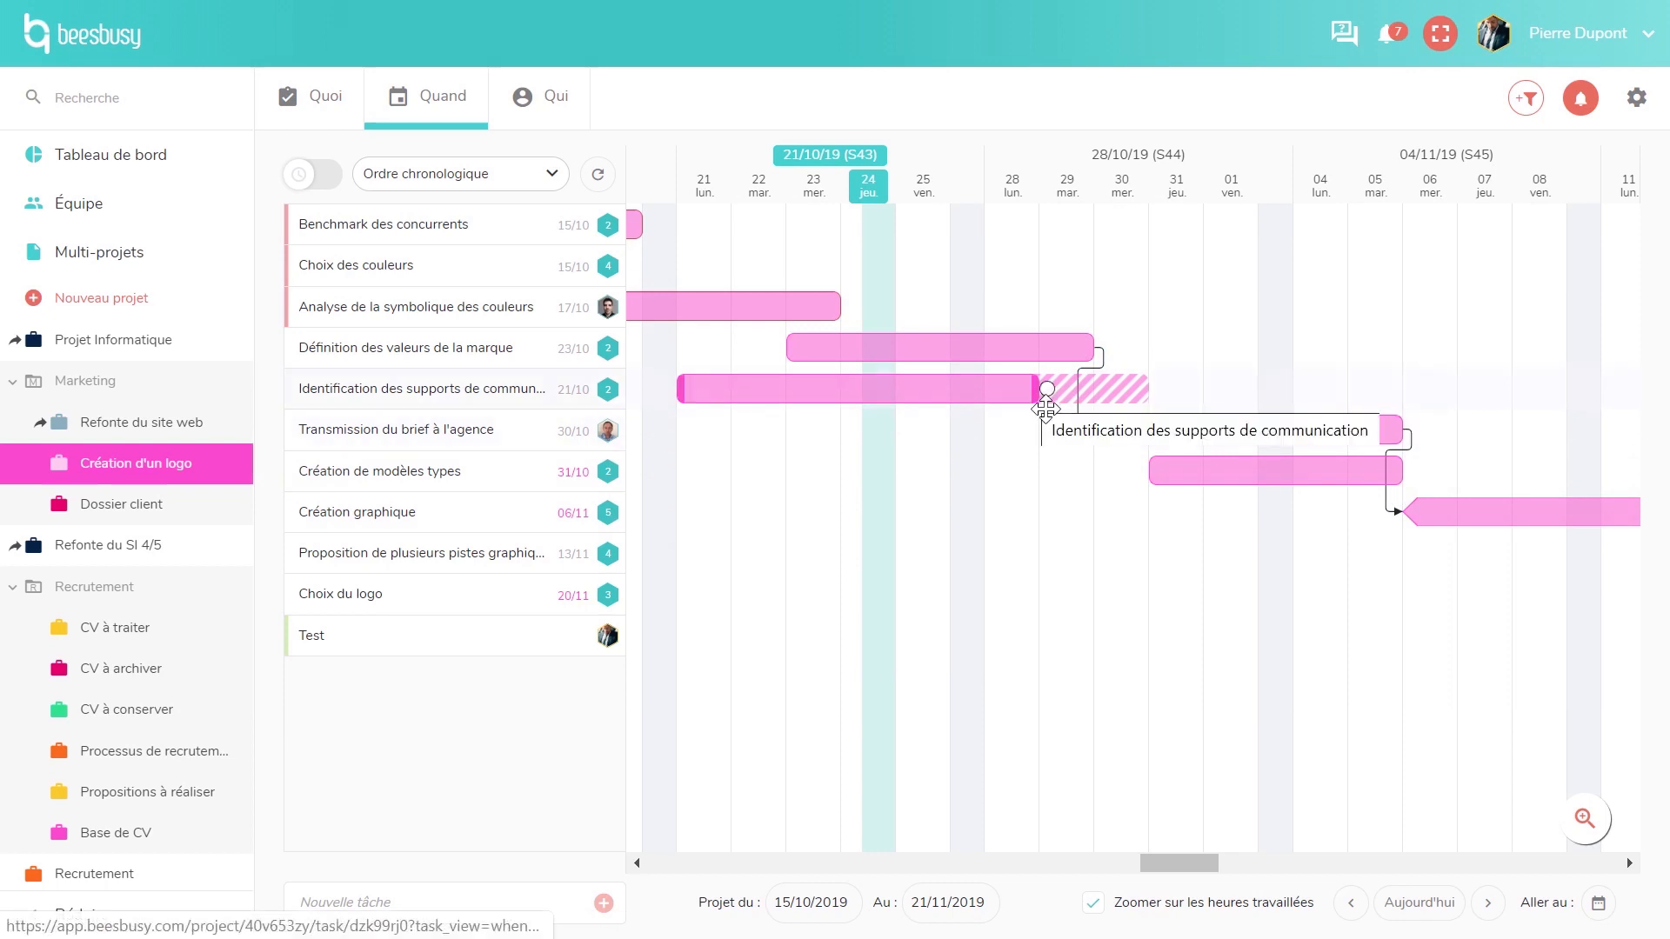
drag(1045, 402, 1143, 400)
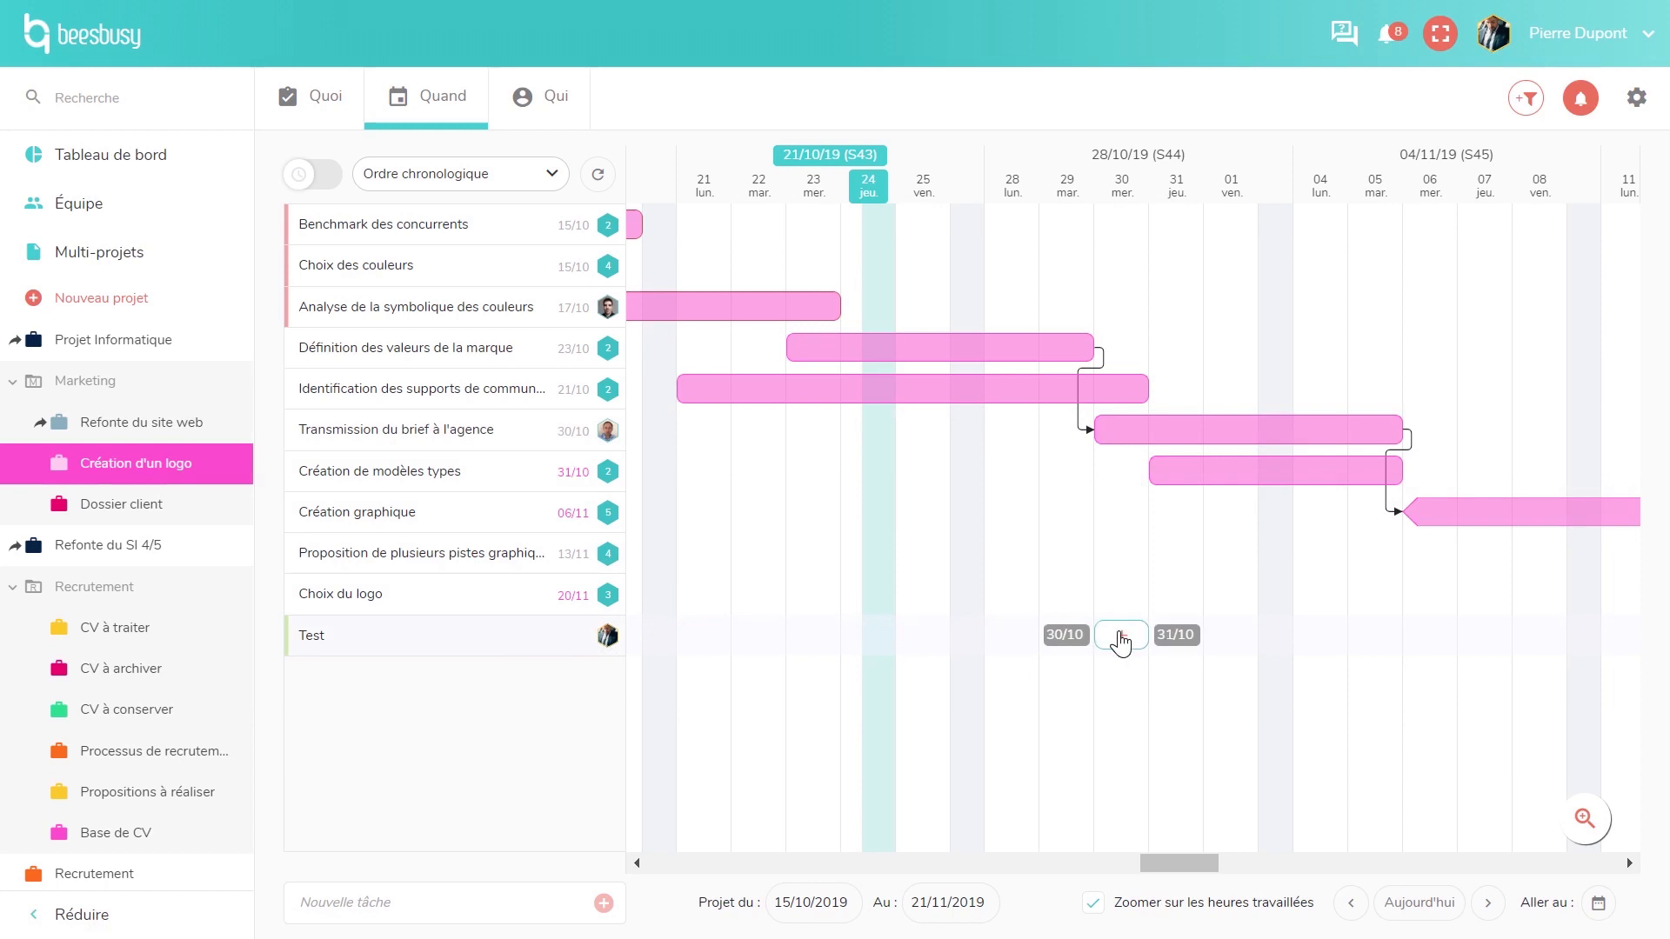
- Schedule the Test task over several days and link it after Analyse de la symbolique des couleurs
click(1121, 638)
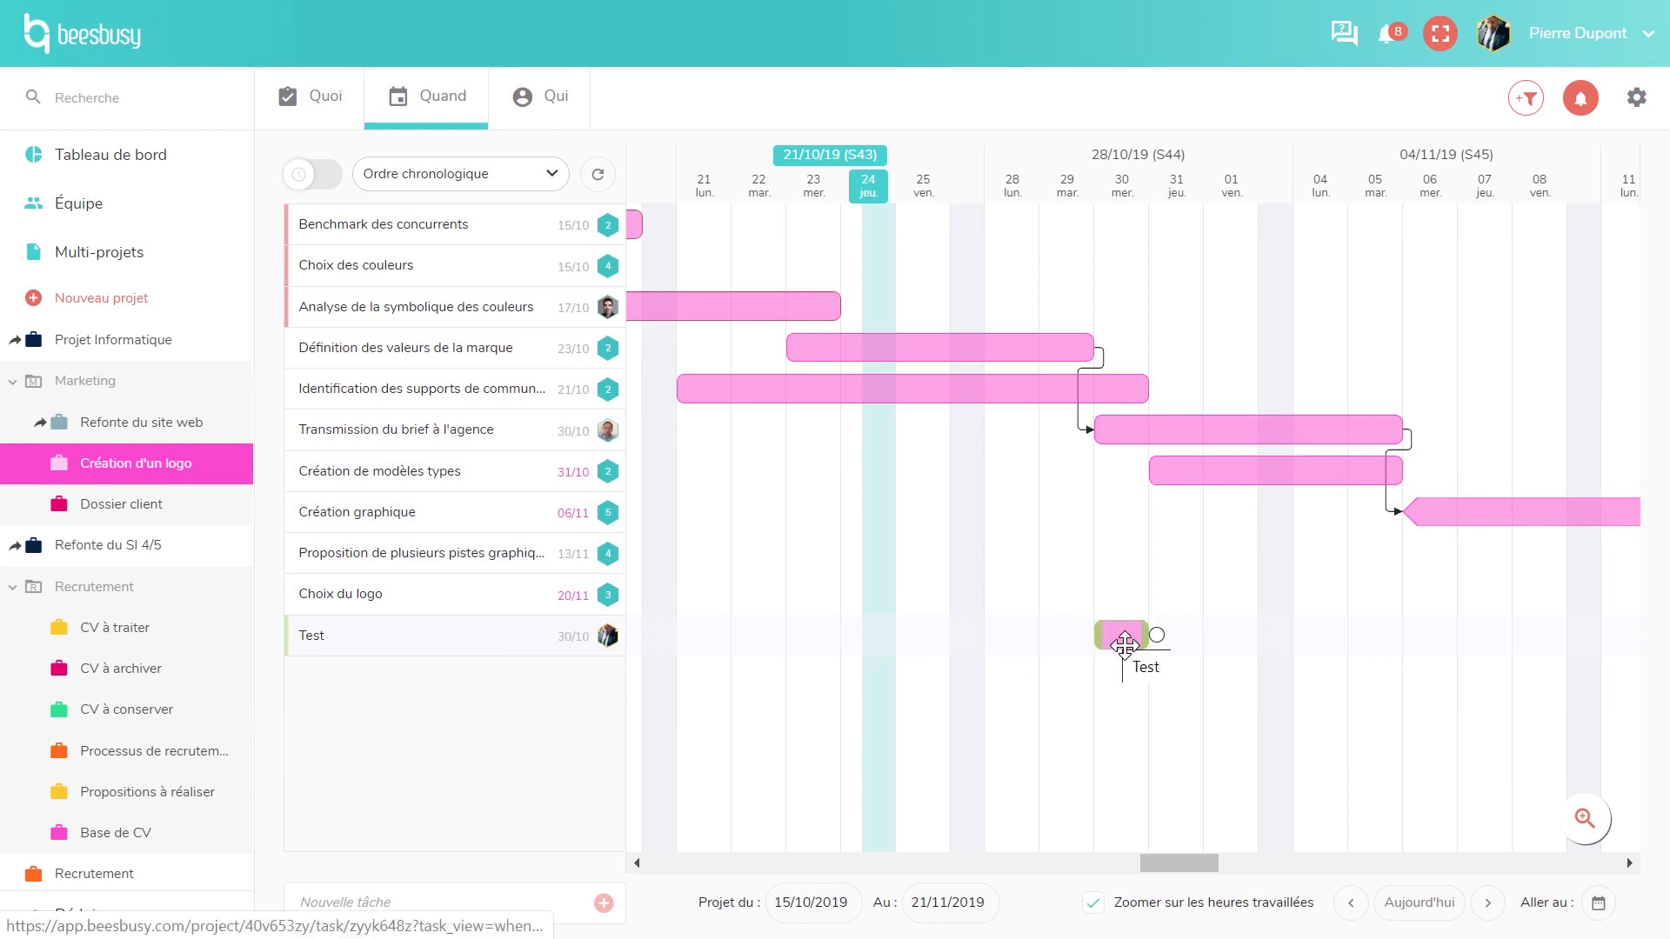
drag(1116, 640, 1061, 628)
drag(857, 315, 1040, 546)
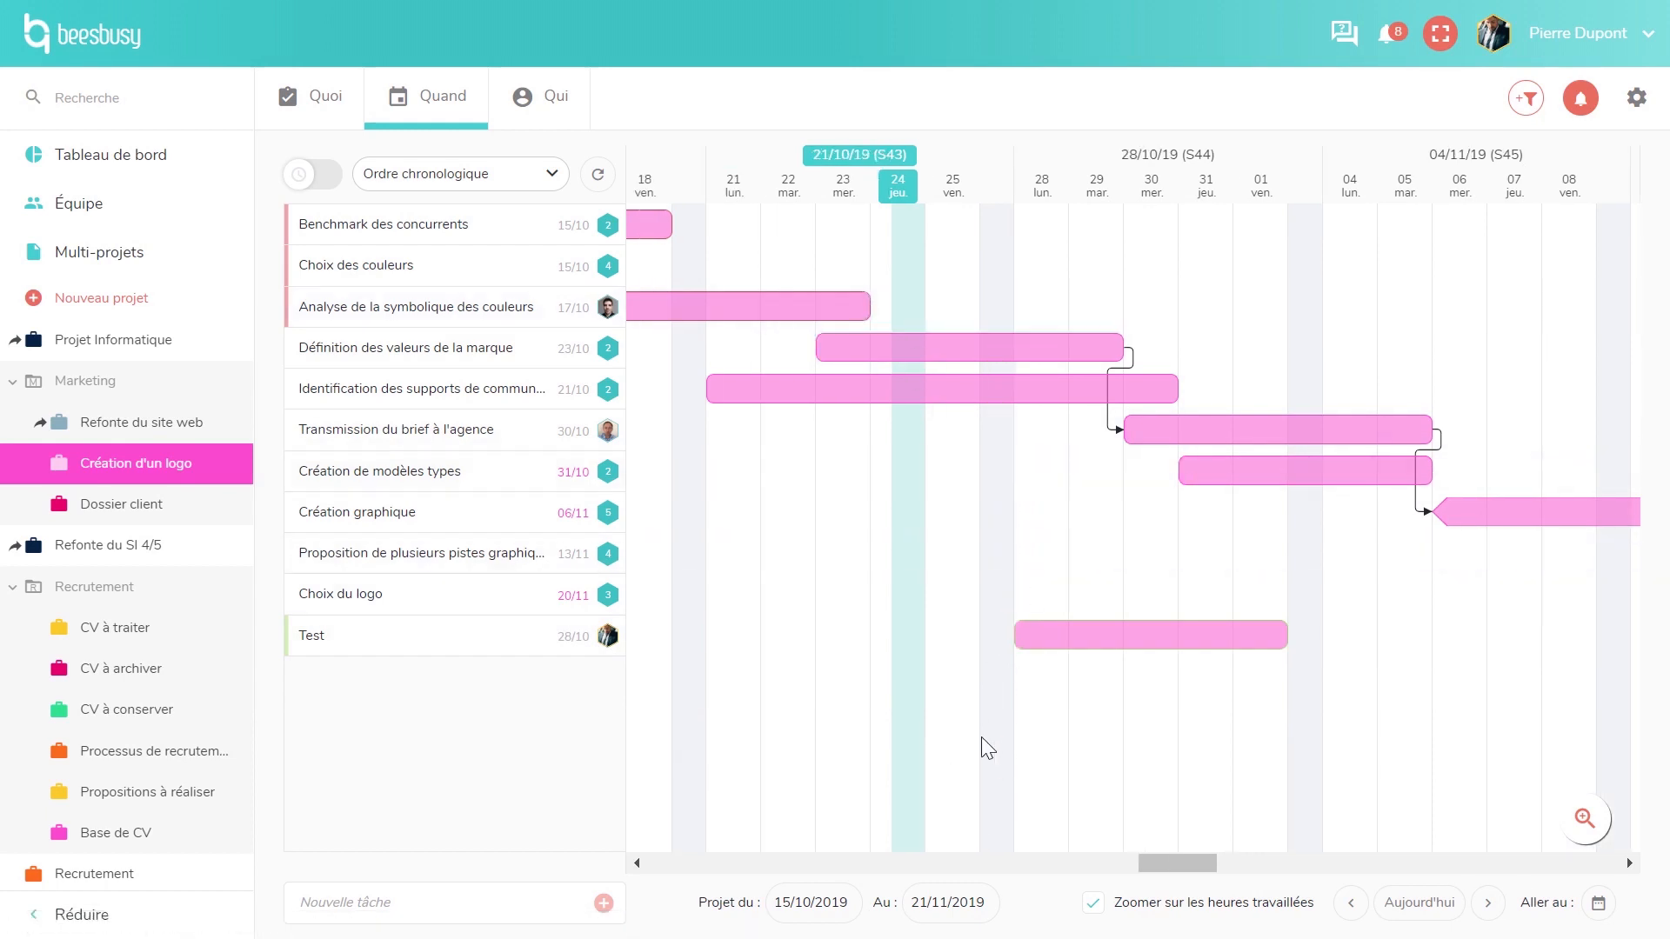
drag(871, 313, 1023, 635)
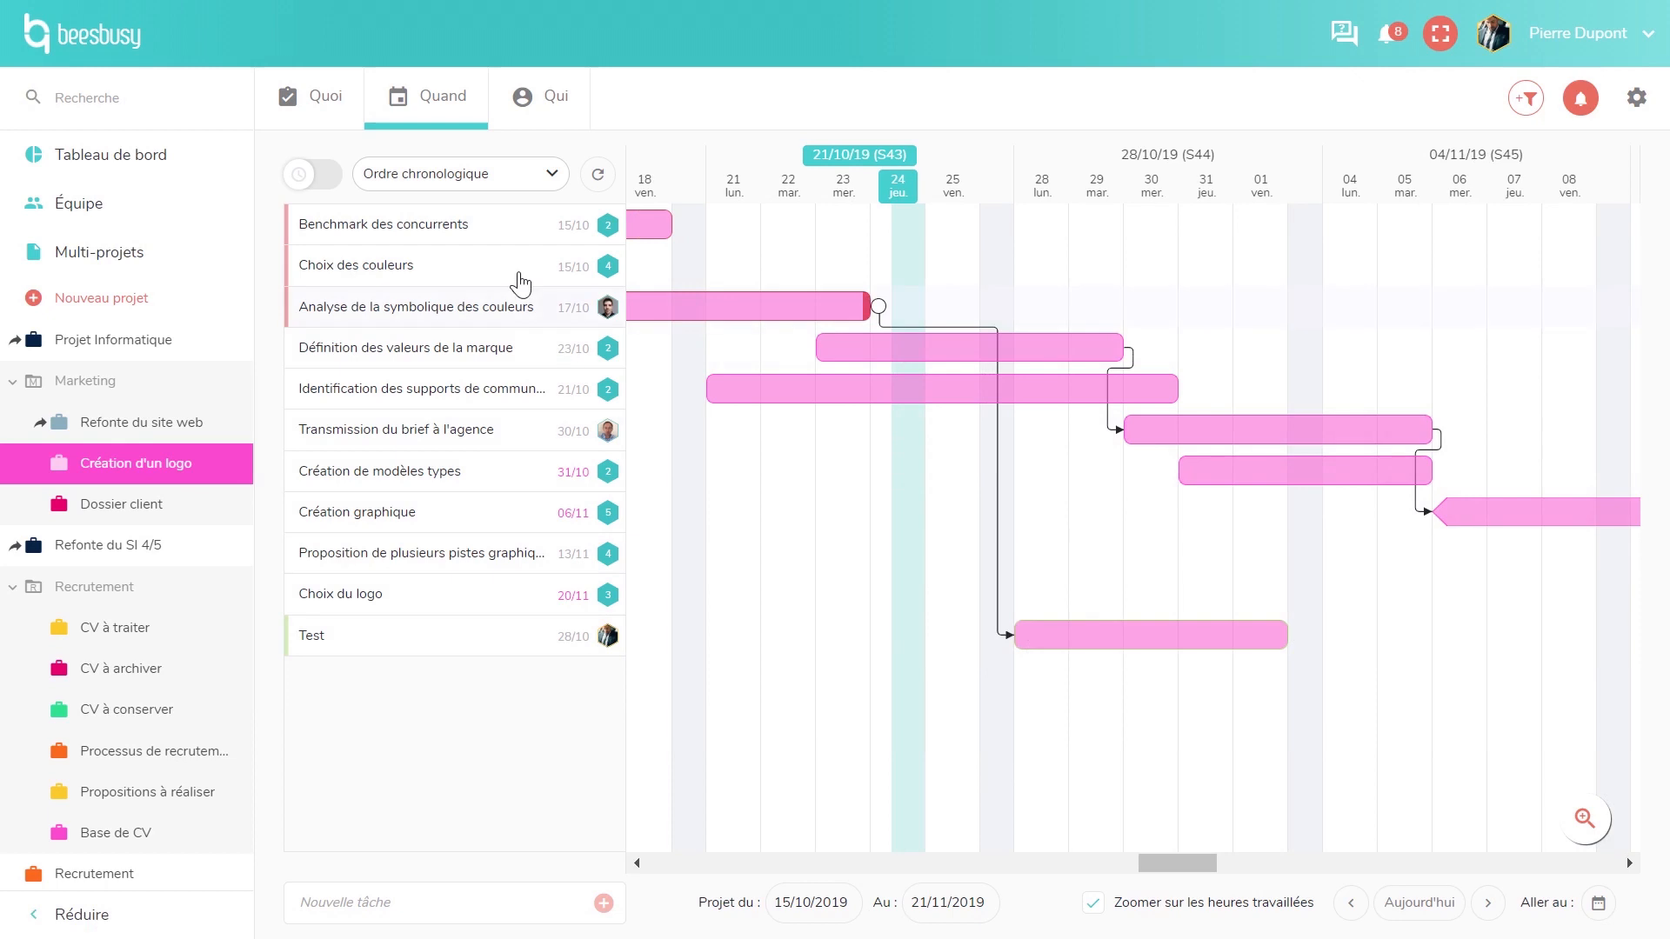
- Try grouping by Par liste de tâches, then use Ordre personnalisé and move Test up below Transmission du brief à l'agence
click(453, 182)
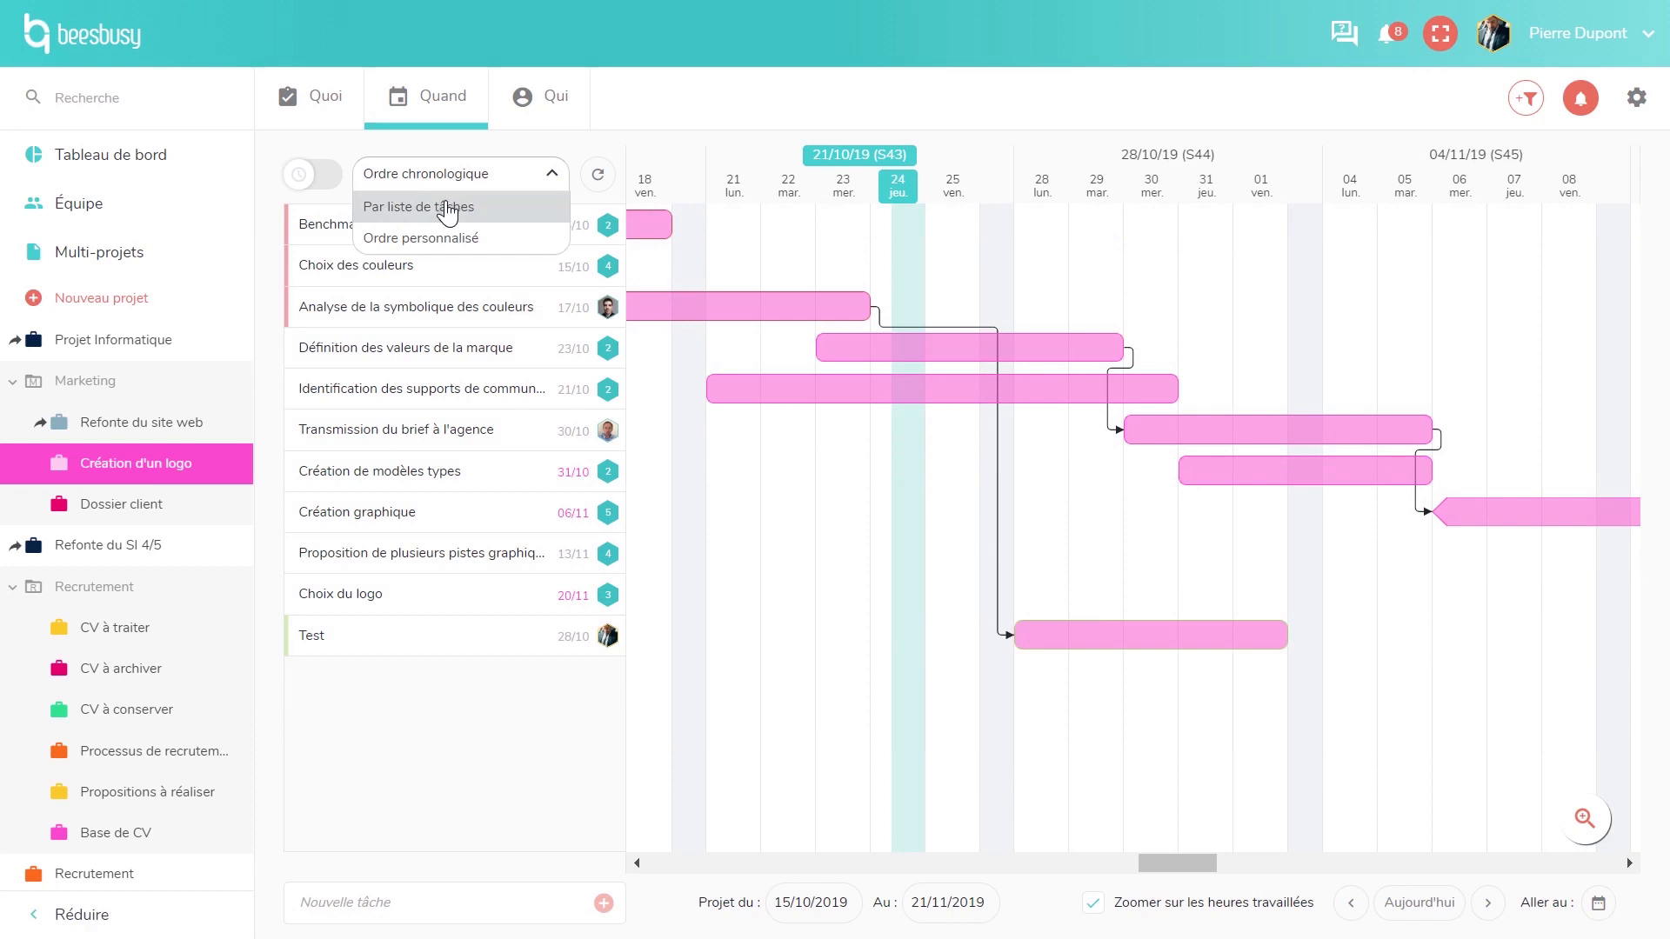
click(446, 208)
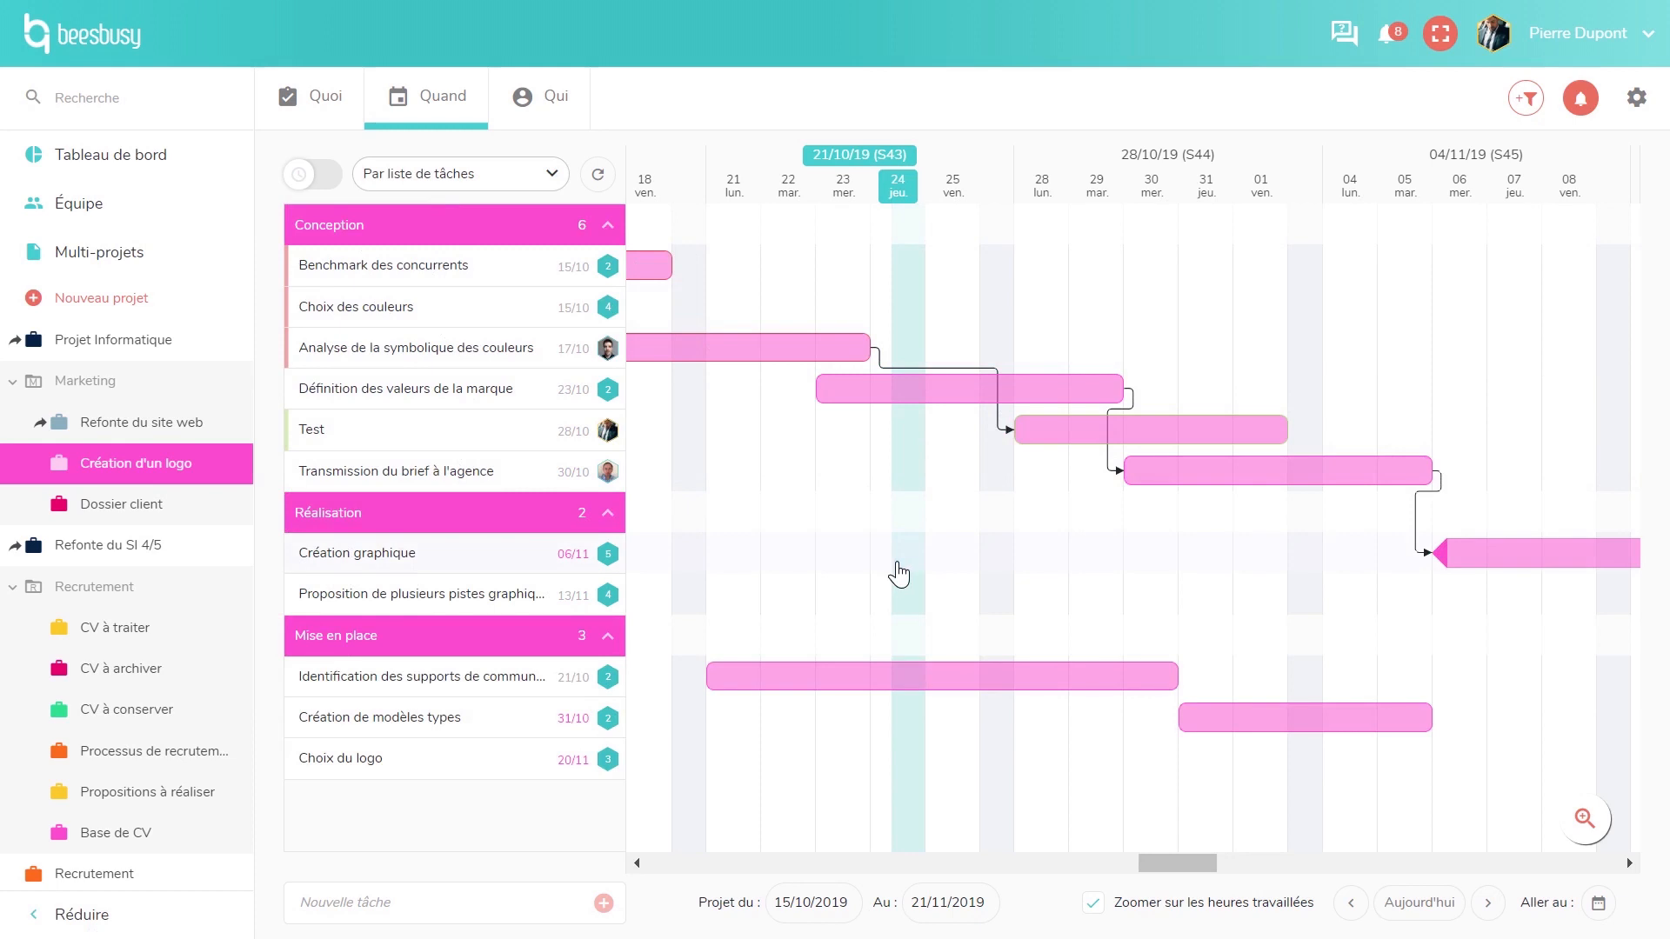
click(485, 178)
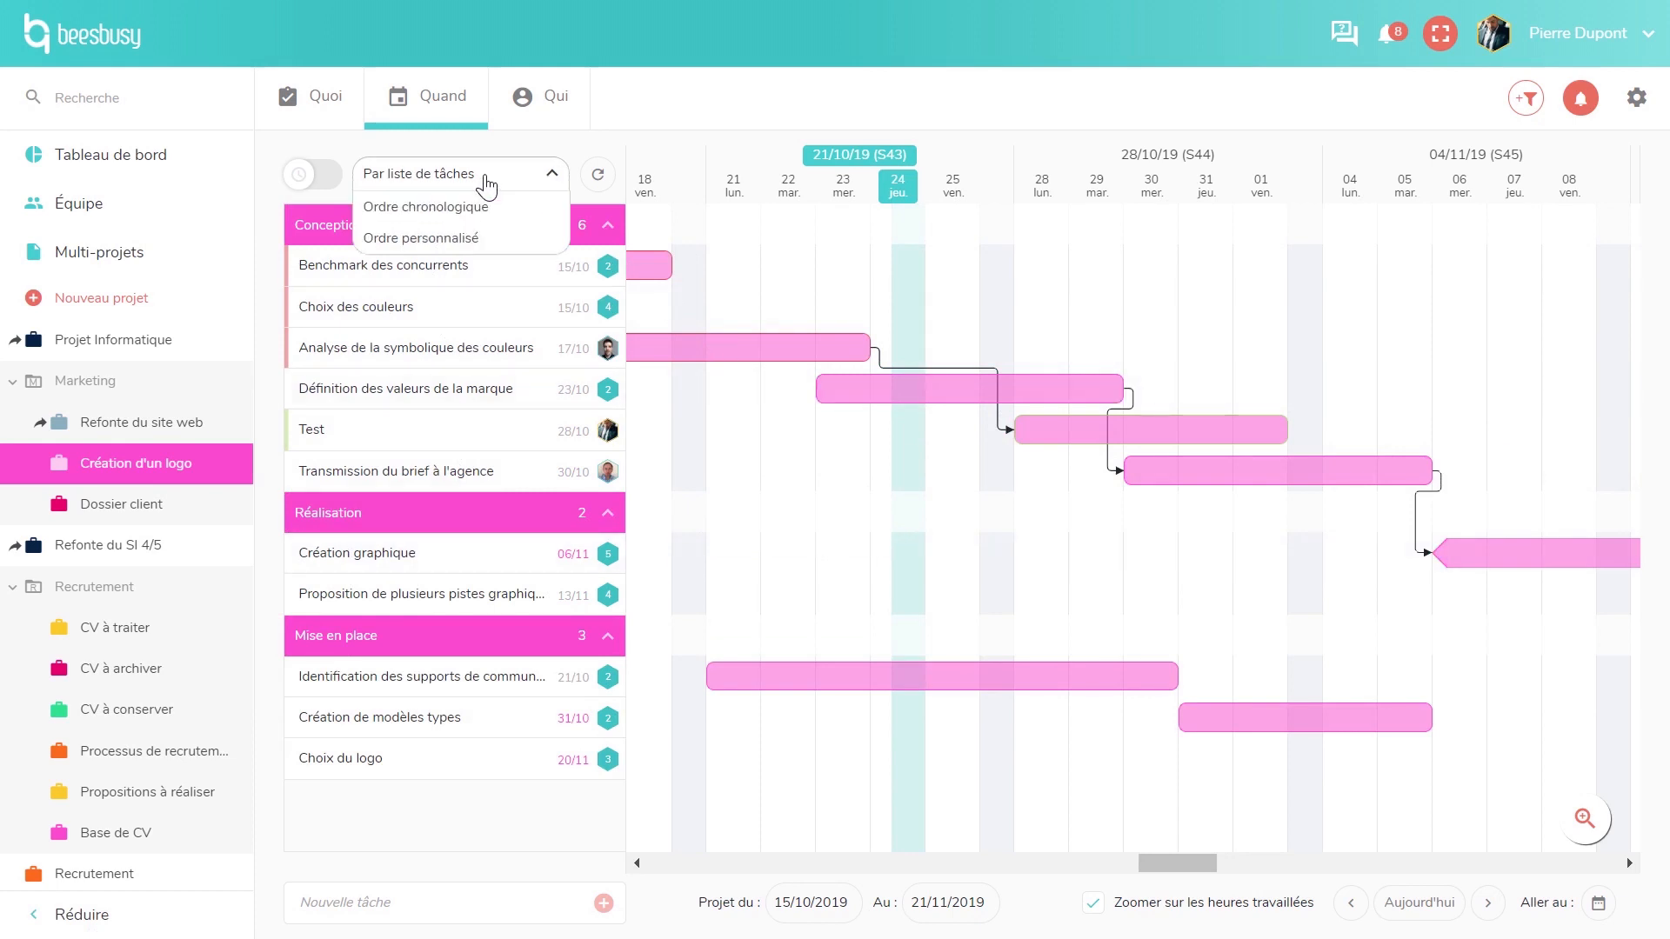
click(461, 237)
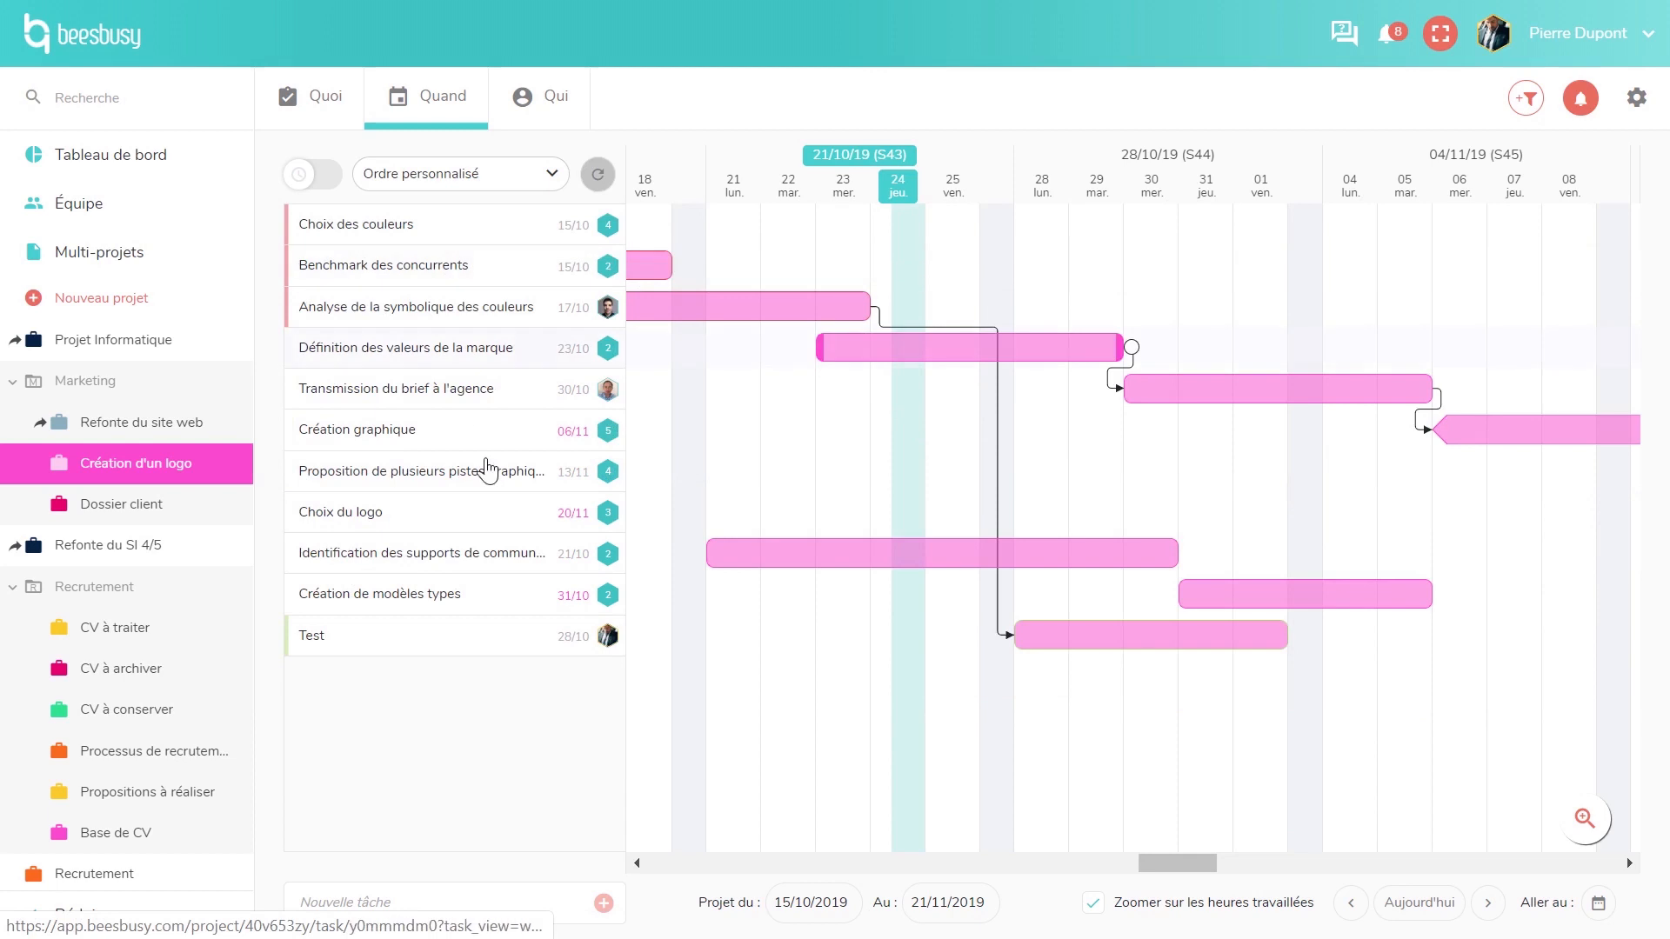
drag(470, 639, 466, 429)
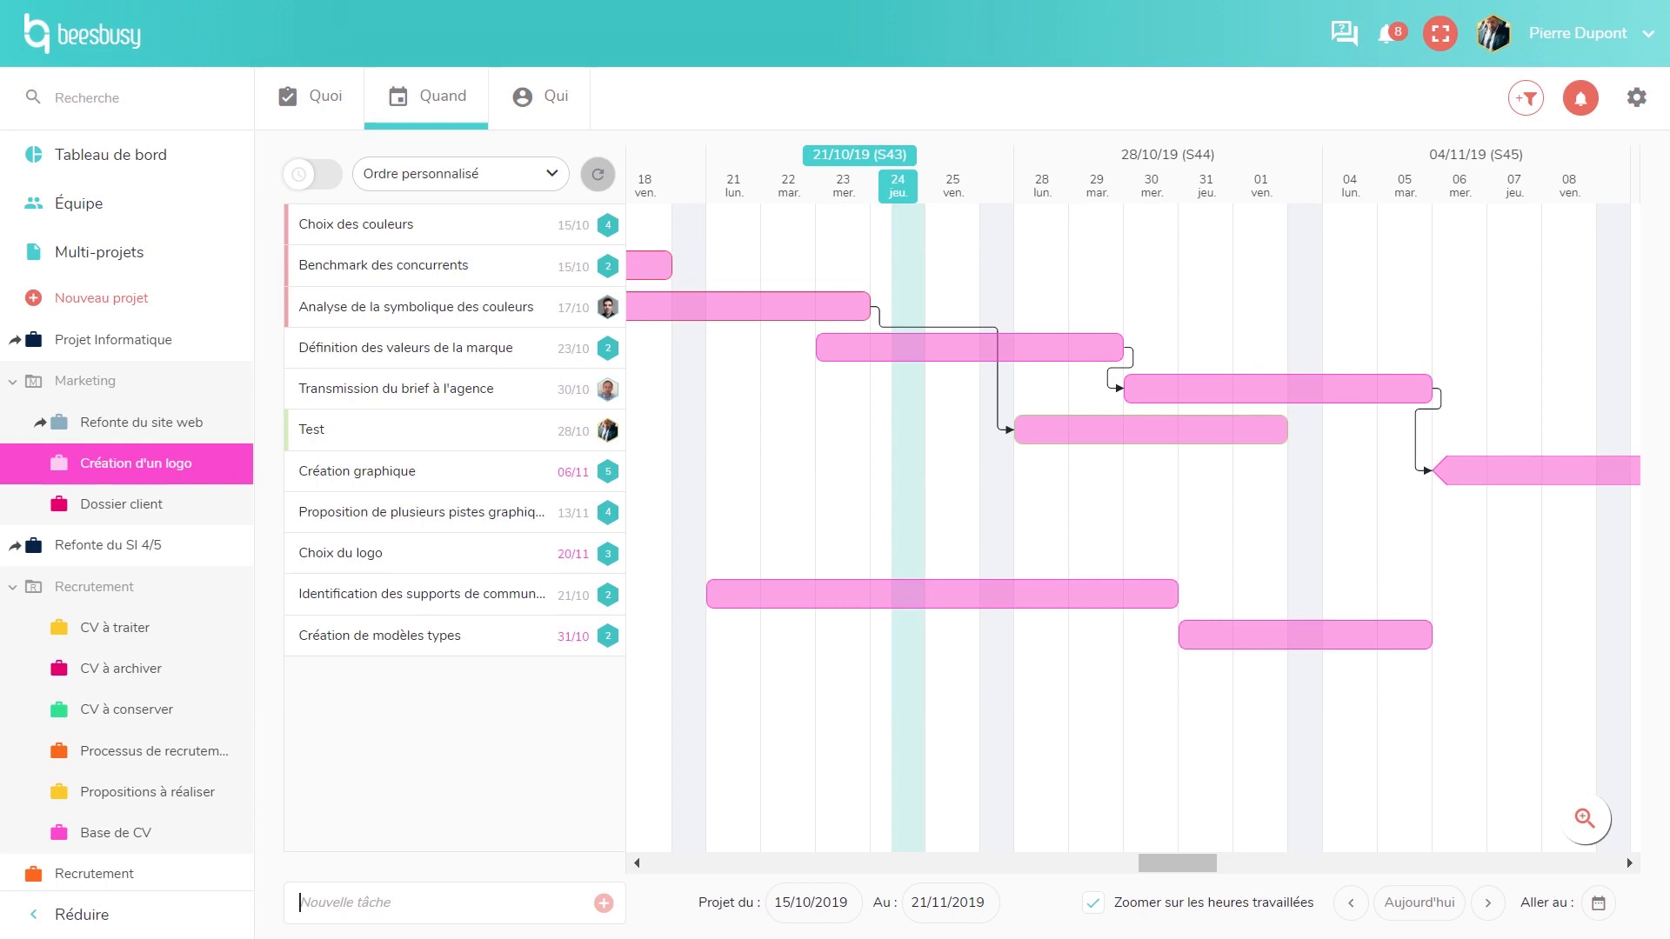
- Turn on the time-tracking totals and switch to the Qui timeline showing each member's tasks
click(1586, 828)
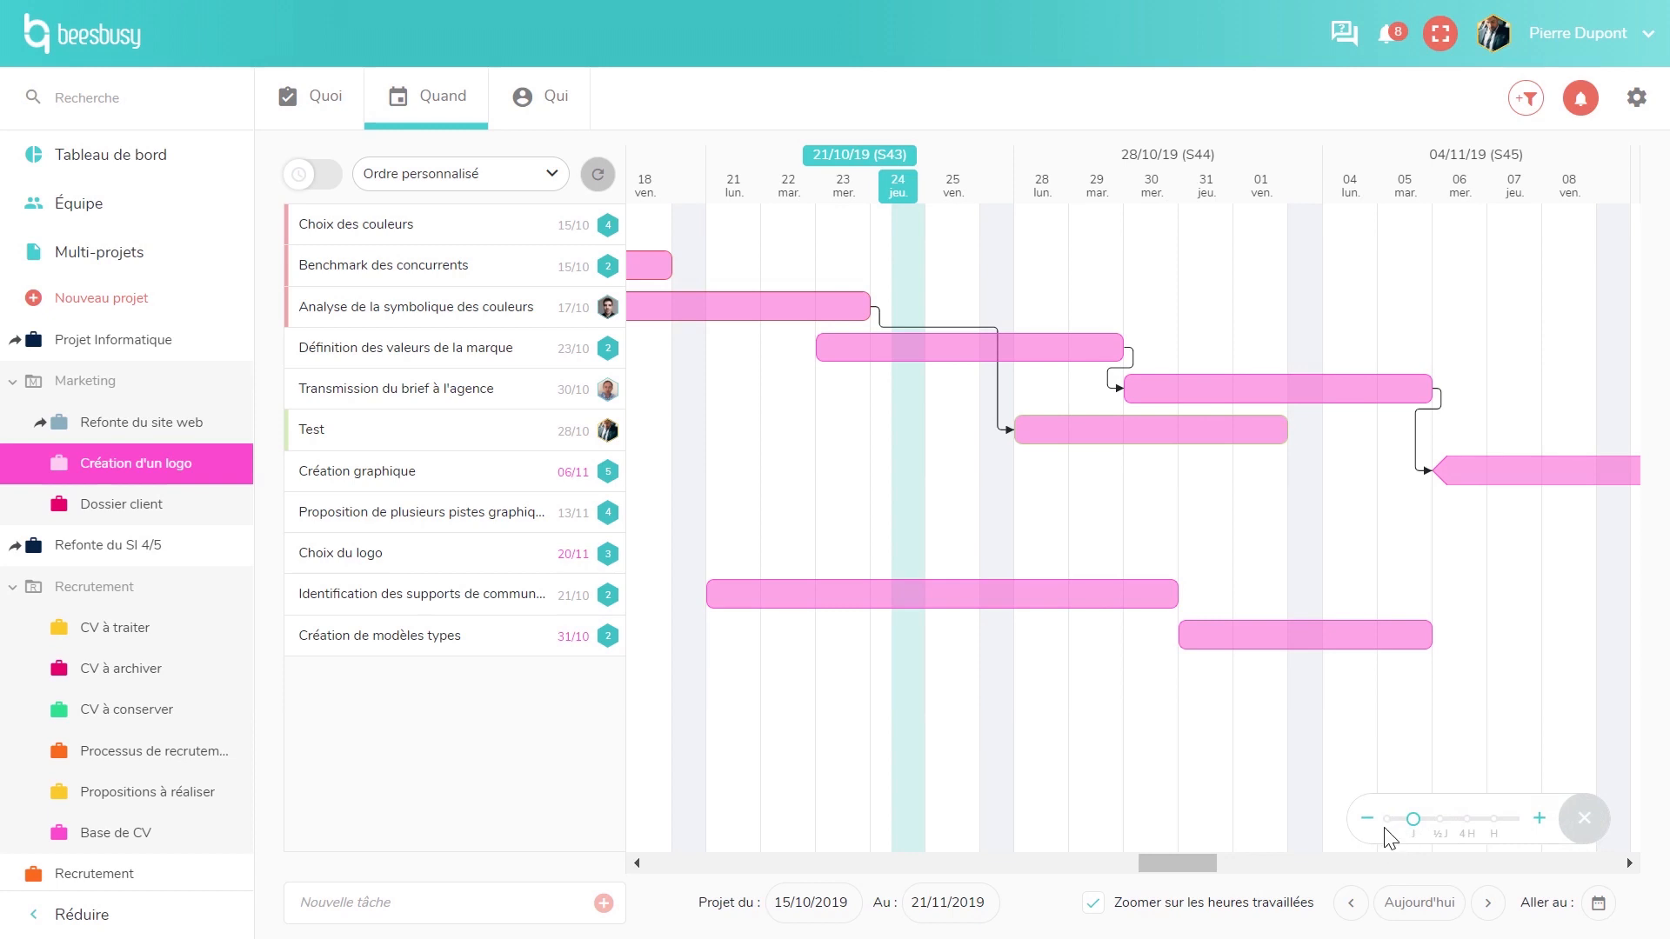
click(1610, 831)
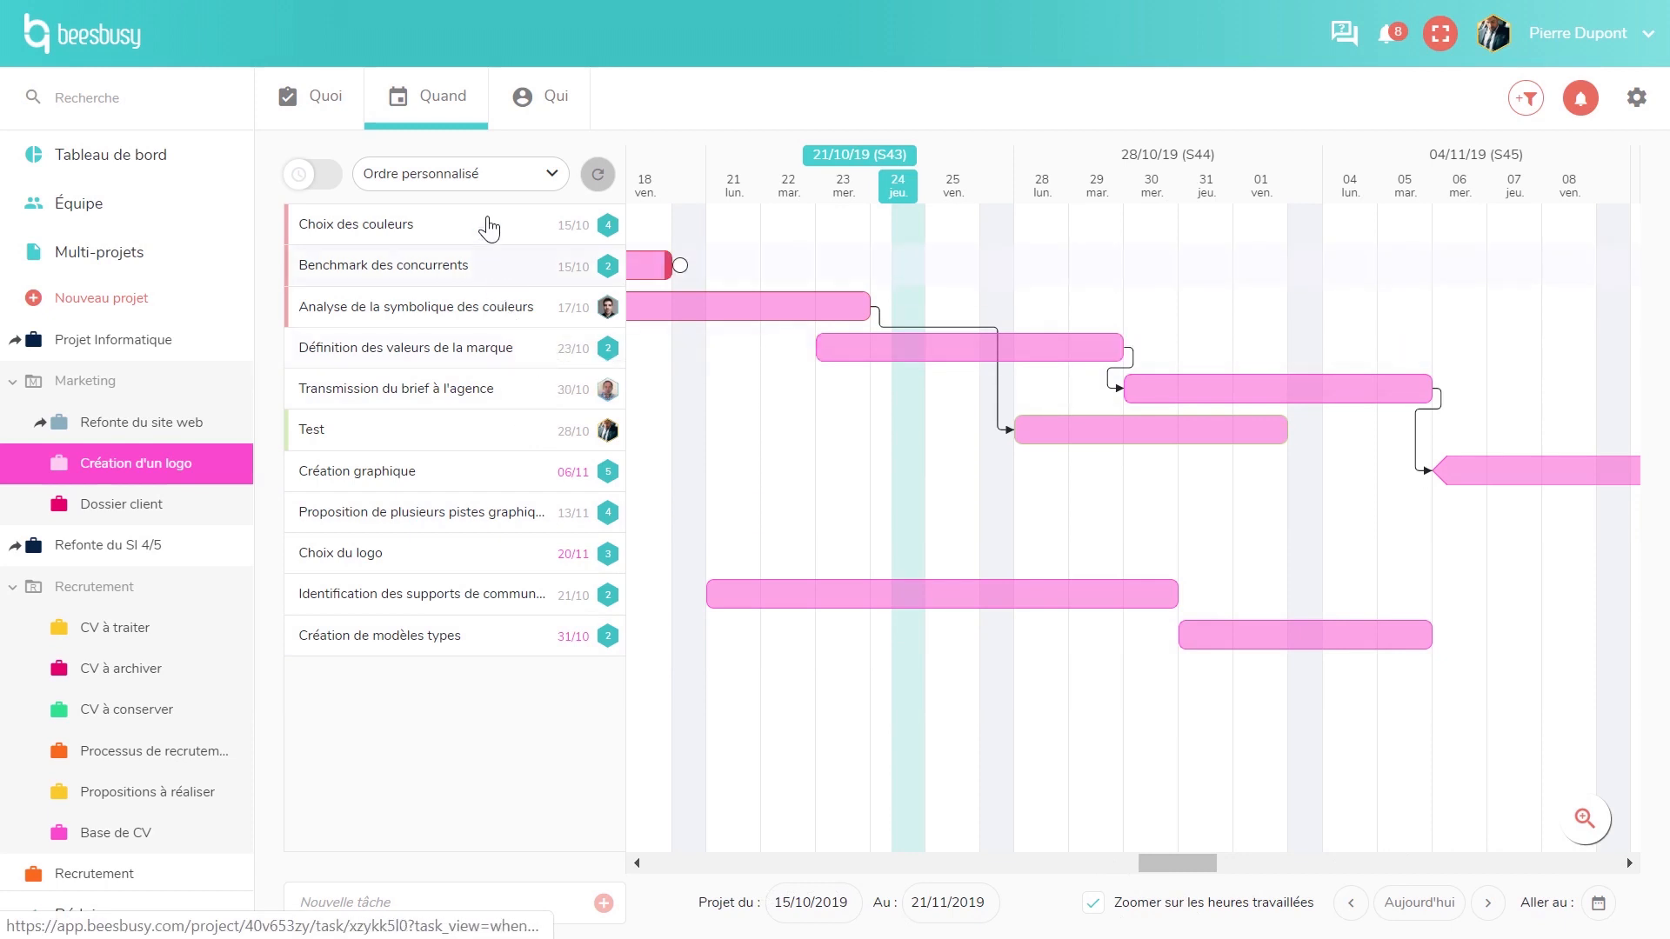
click(327, 175)
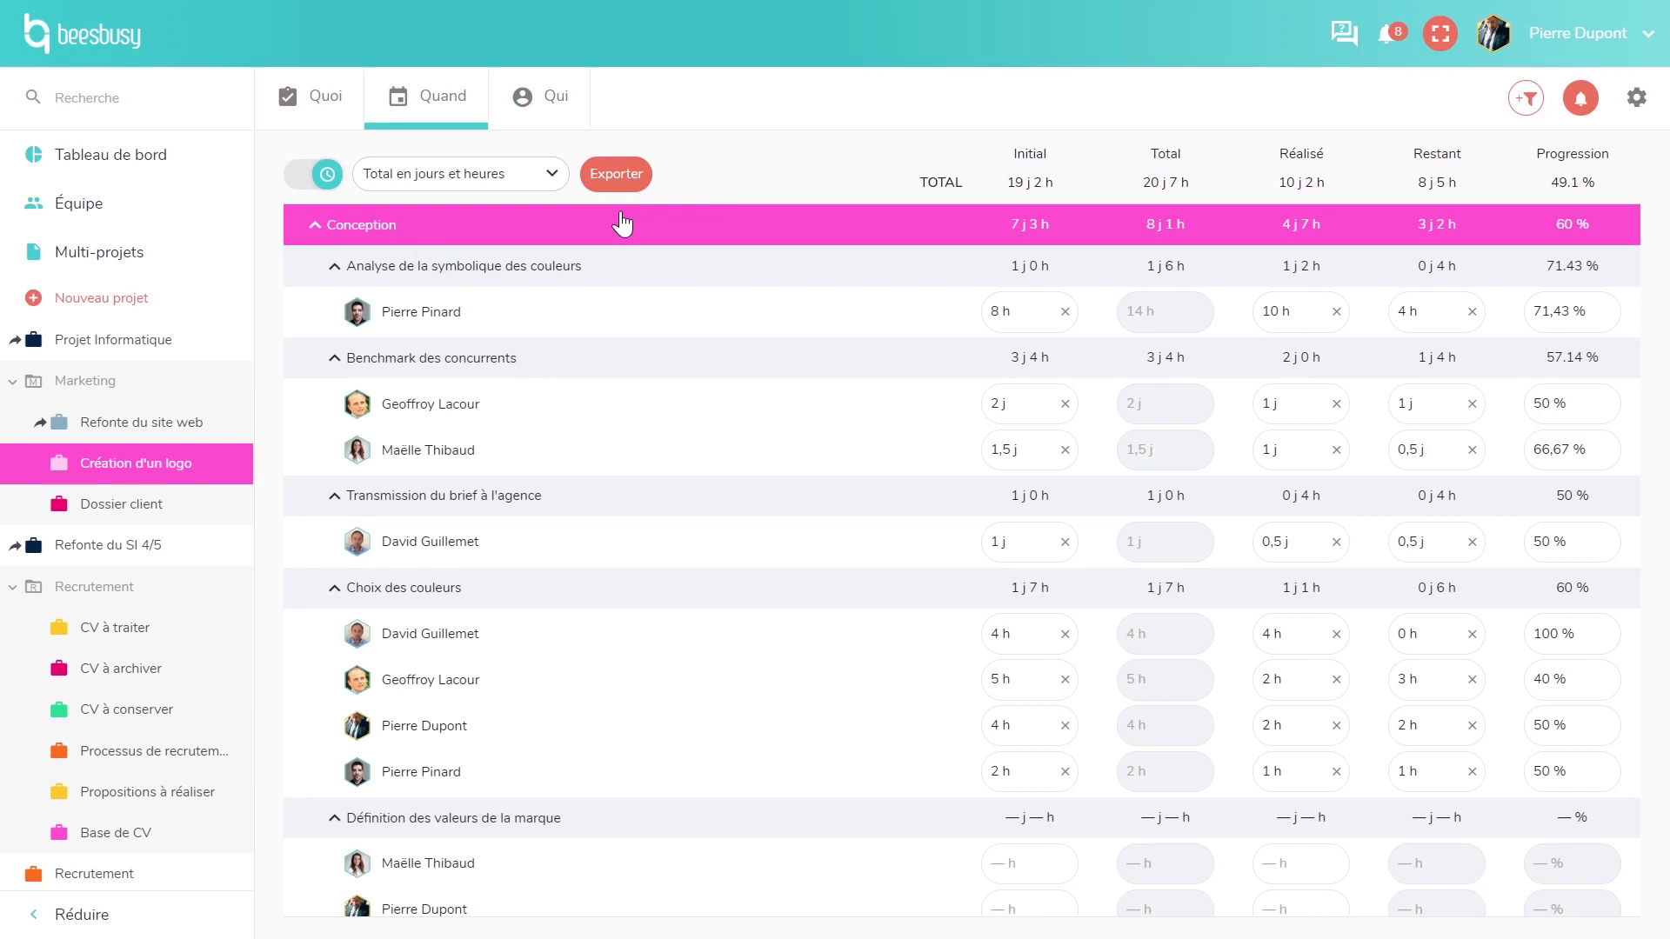
click(541, 87)
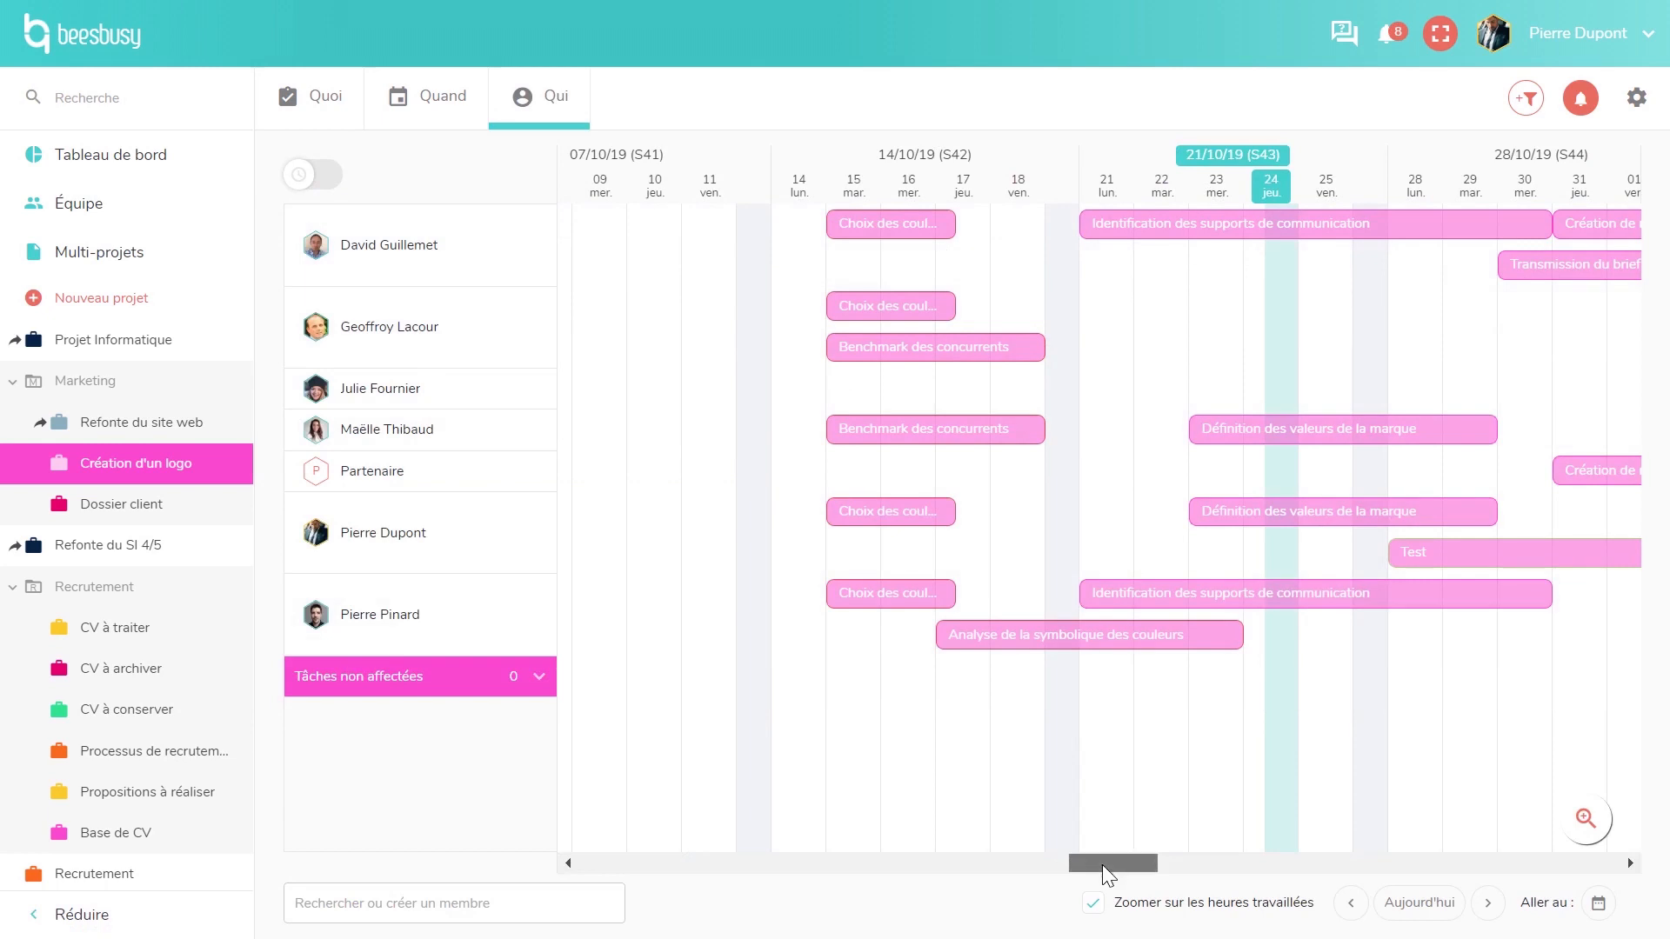
- Move Choix des couleurs to start 21/10 and Transmission du brief à l'agence to 30/10–05/11
drag(1103, 865, 1119, 868)
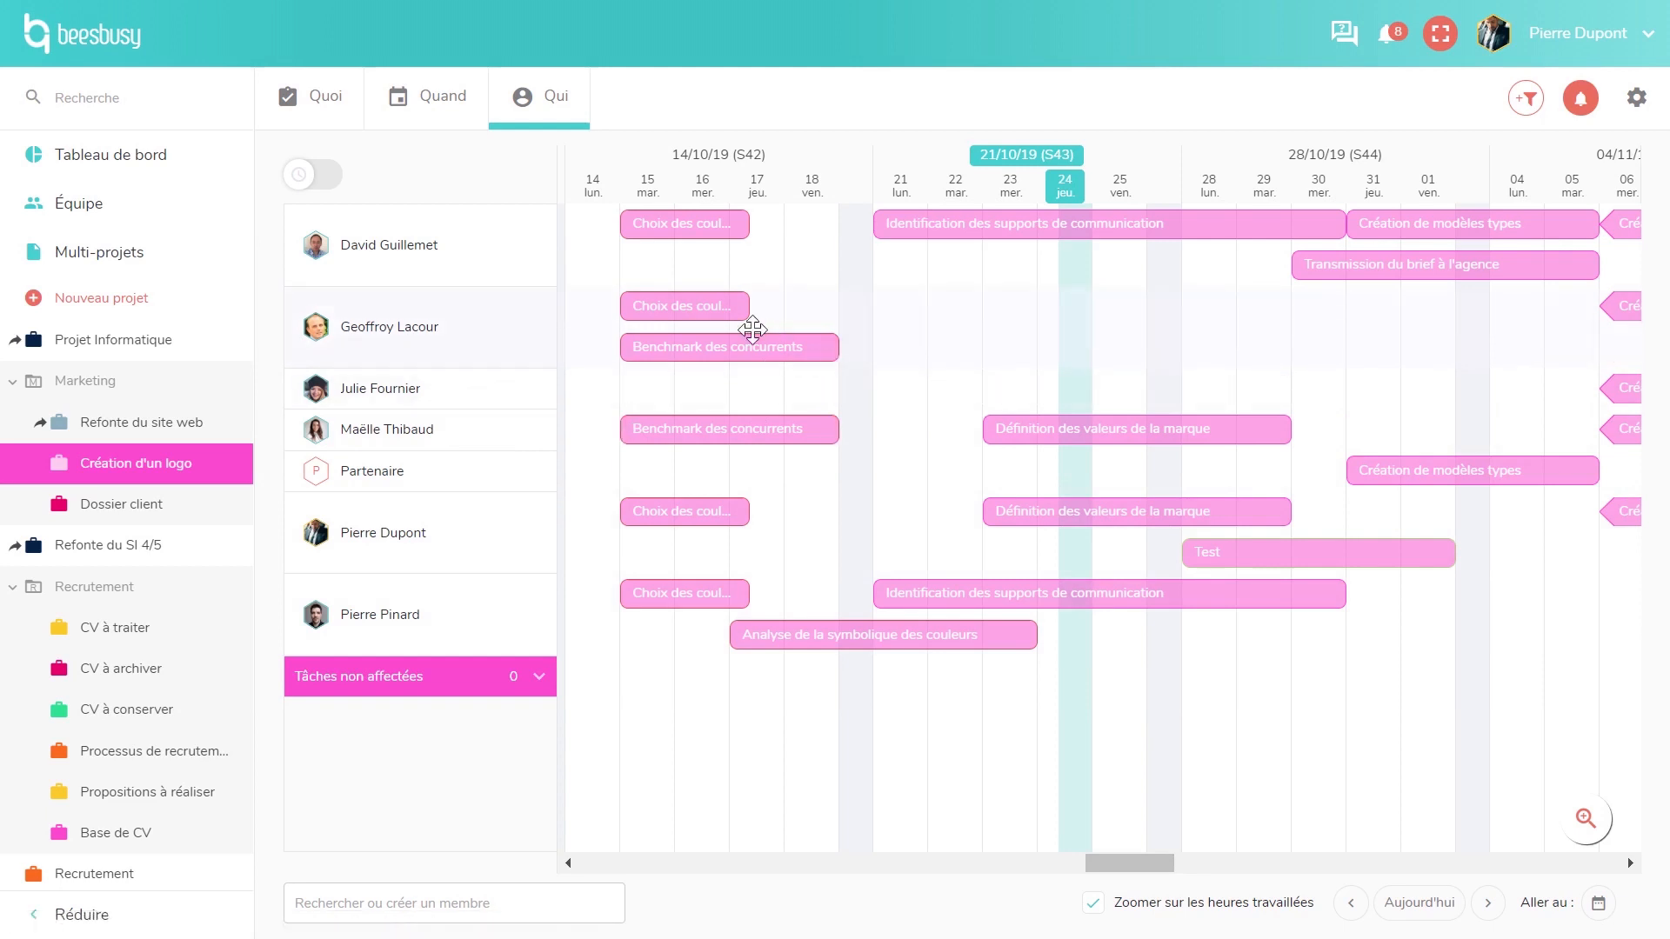
drag(725, 322, 962, 321)
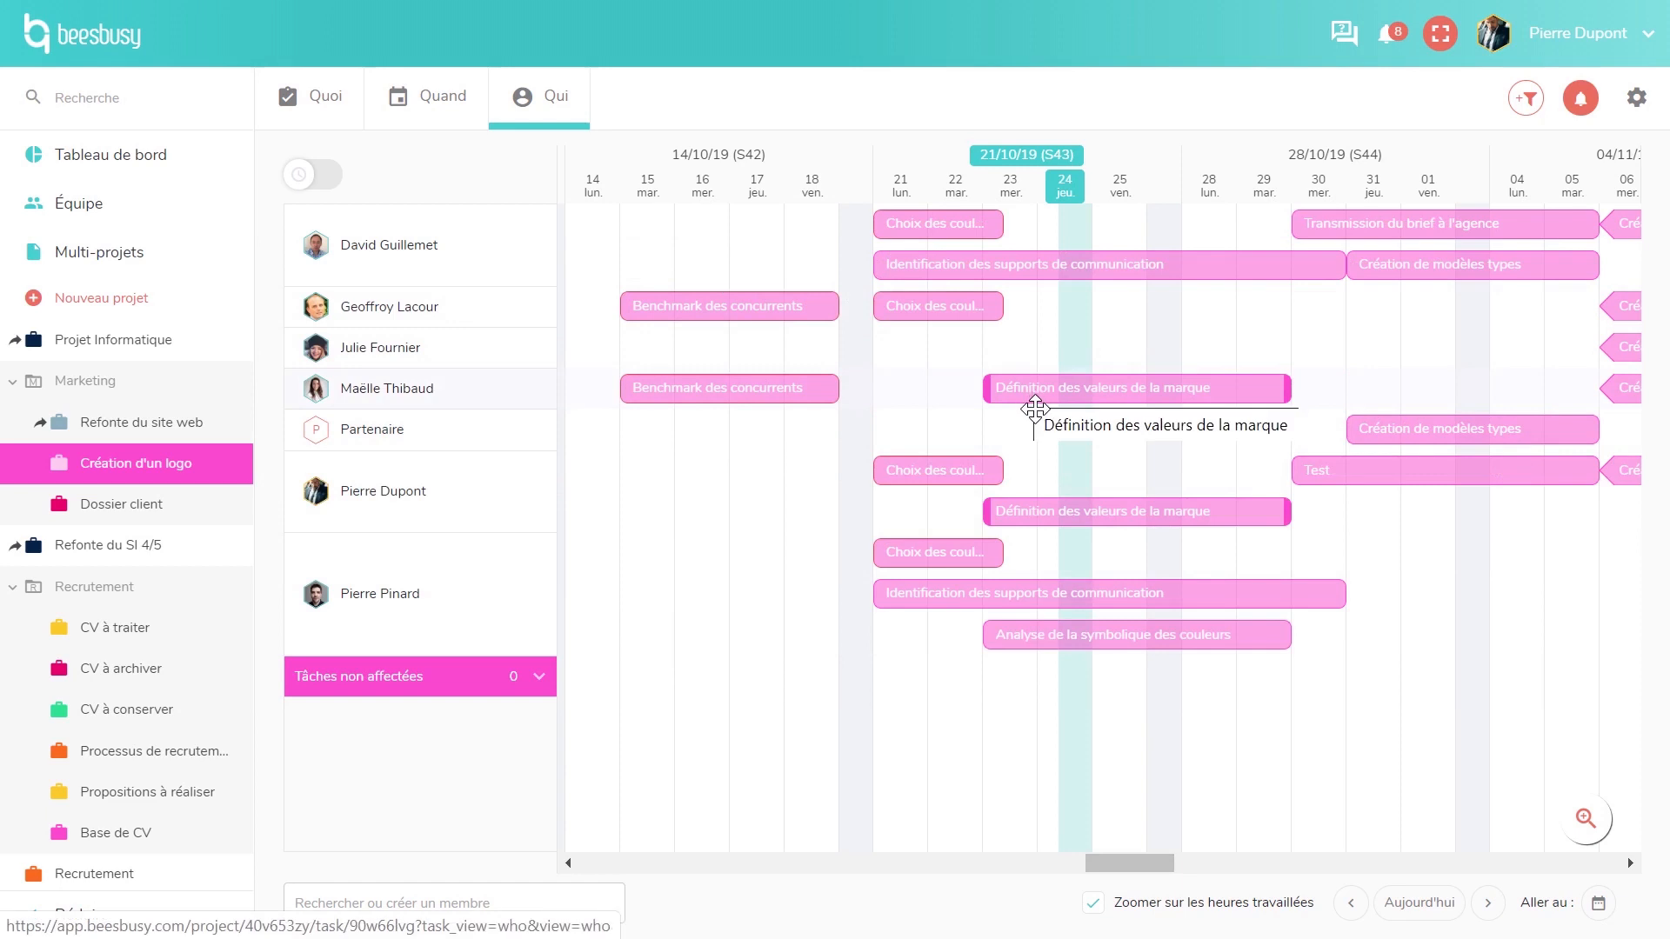
click(1479, 228)
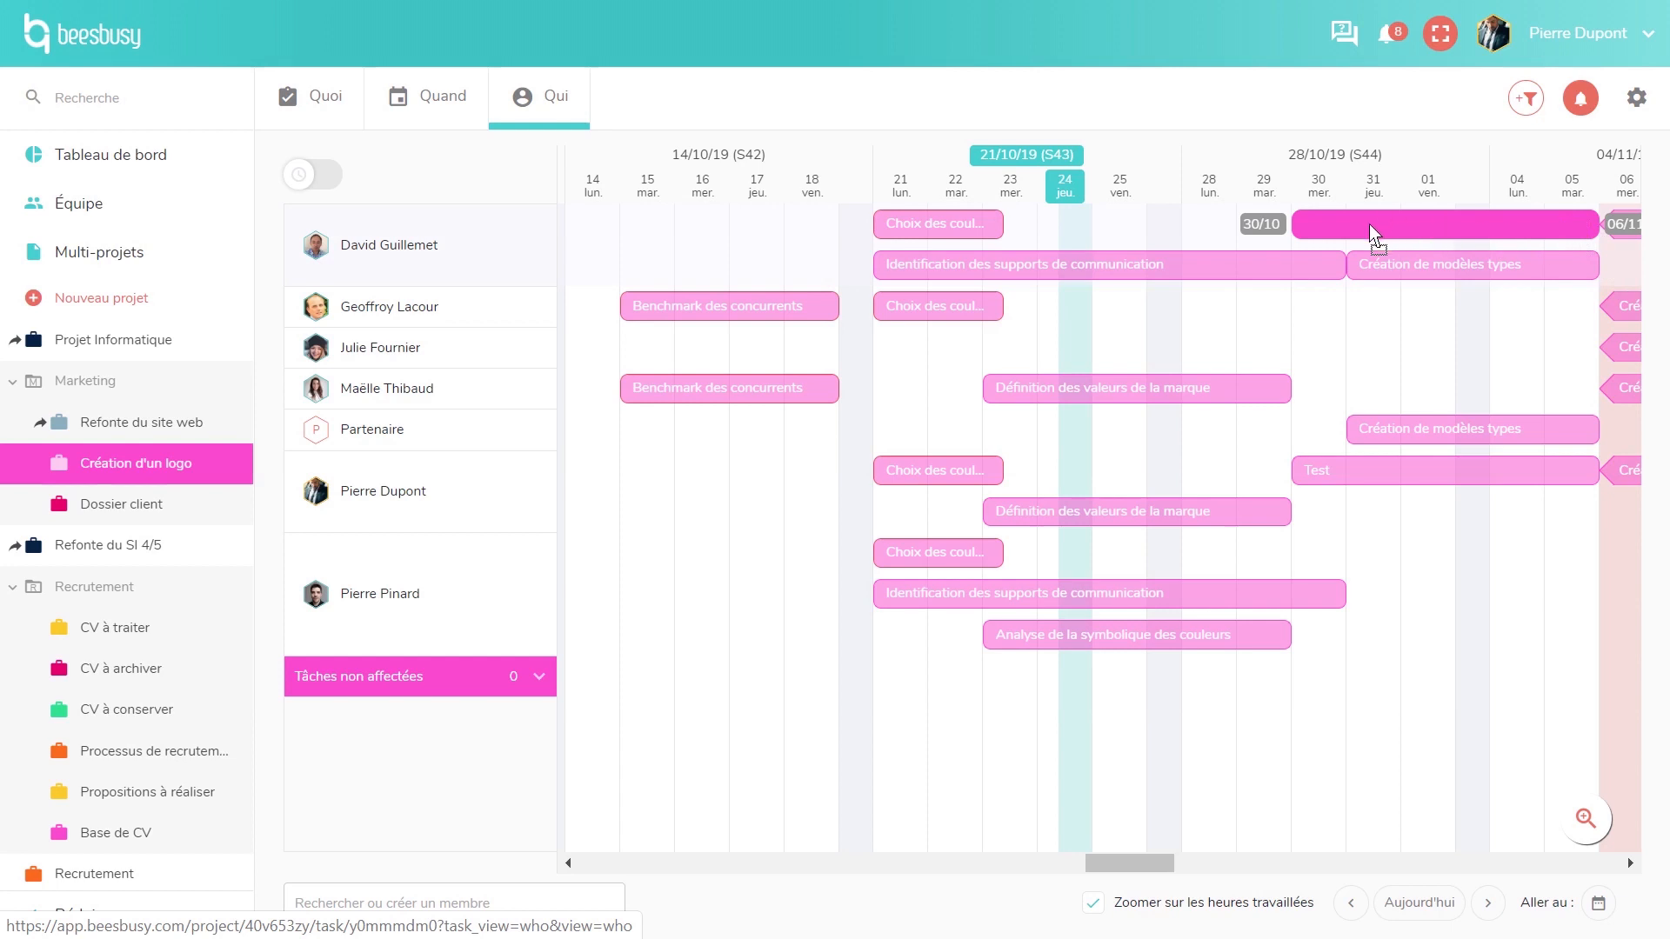
drag(1369, 222, 1369, 223)
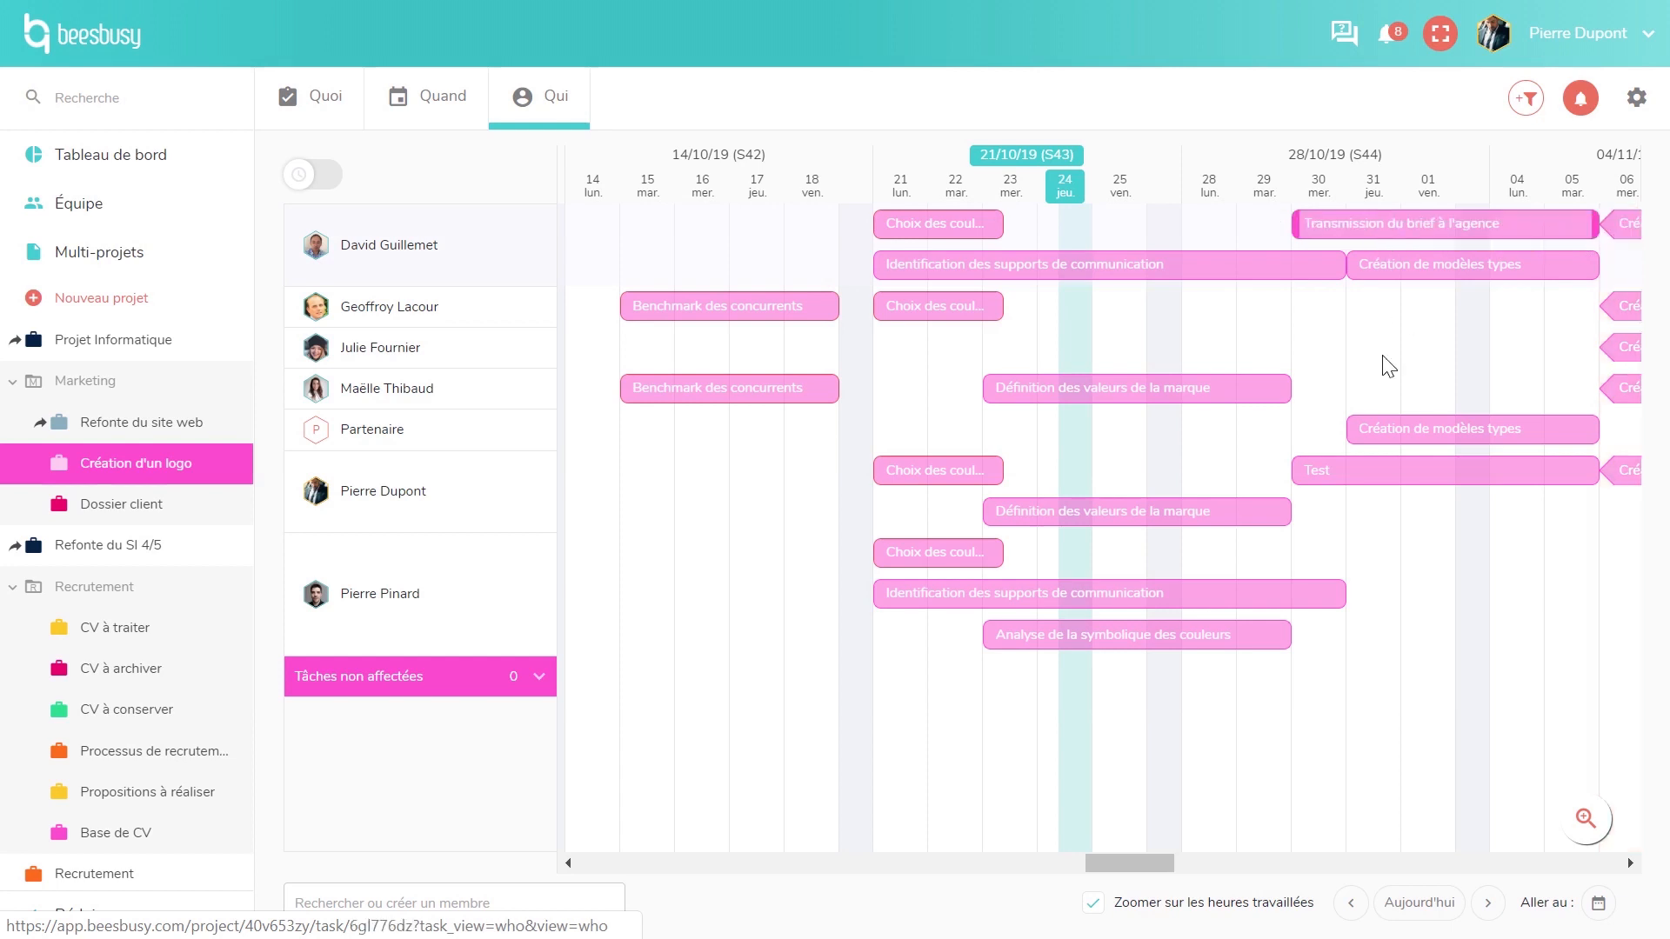
- Export the per-member time totals as Export timelogs (78).xls and show the file in its folder
click(335, 178)
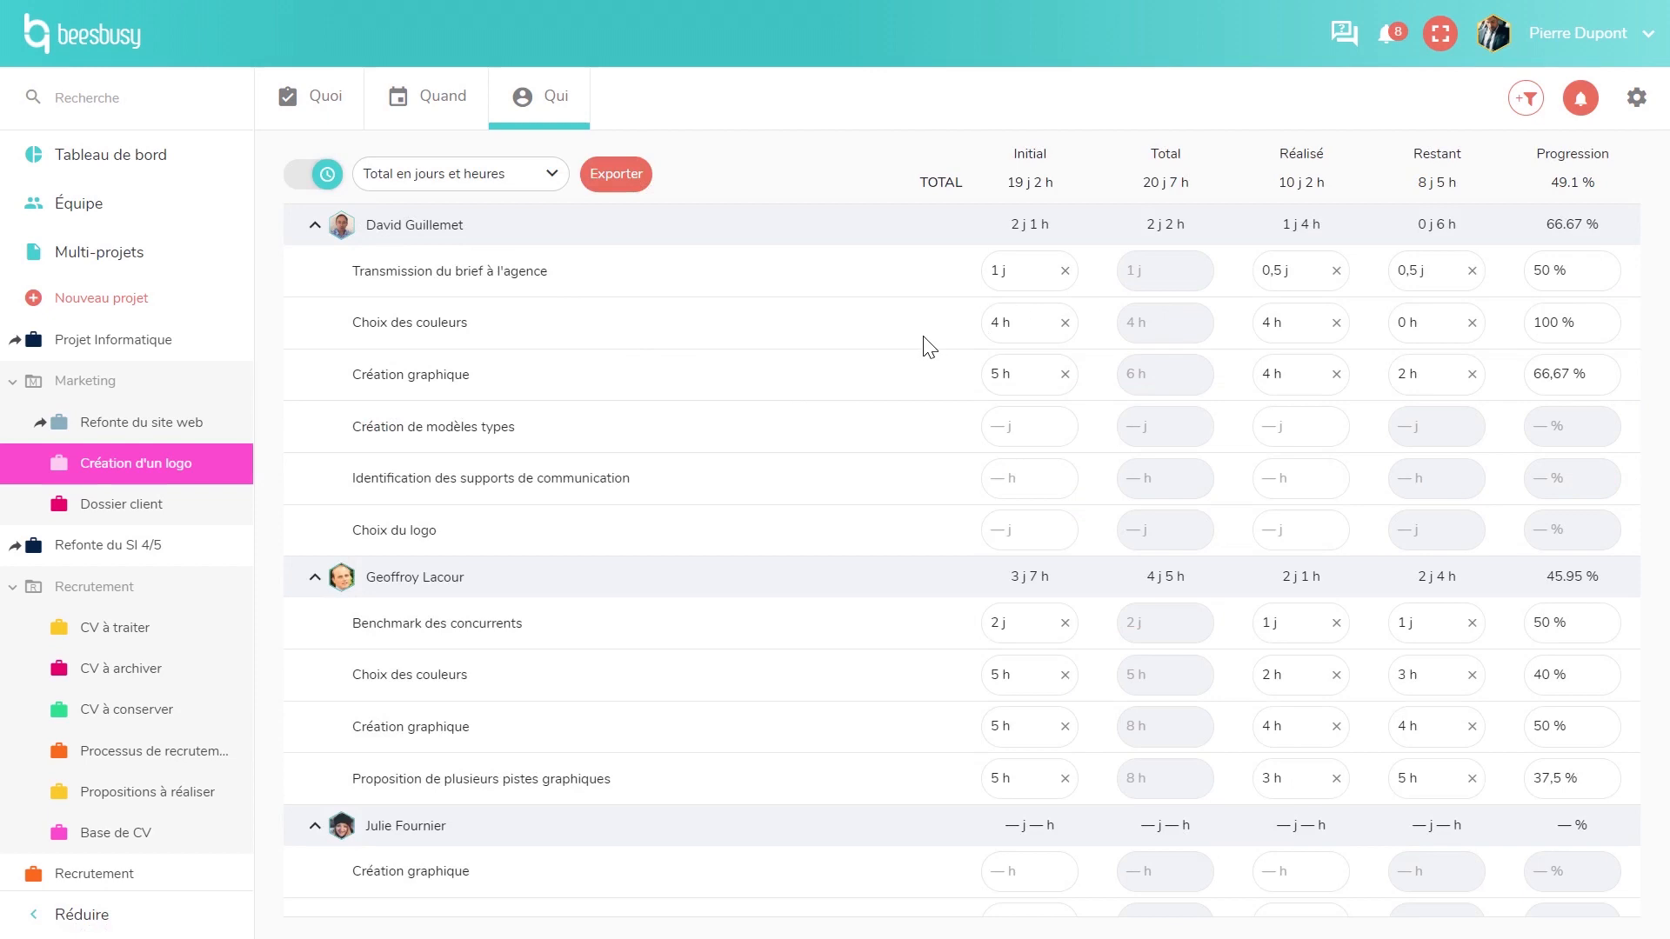
click(638, 201)
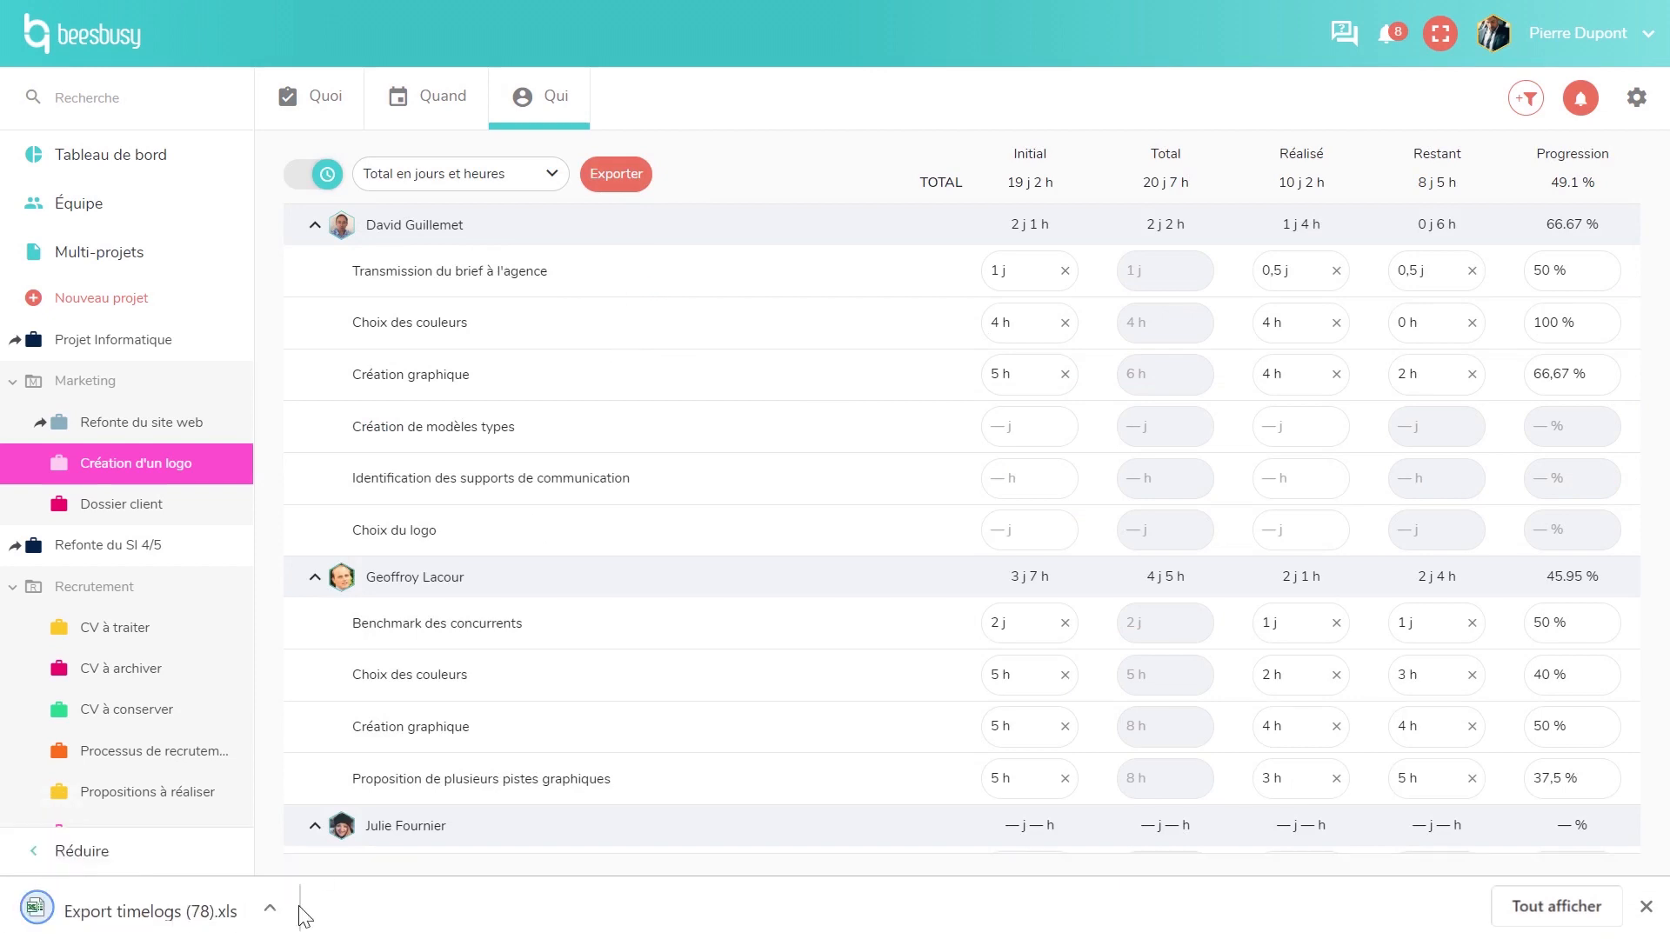
click(270, 907)
click(299, 819)
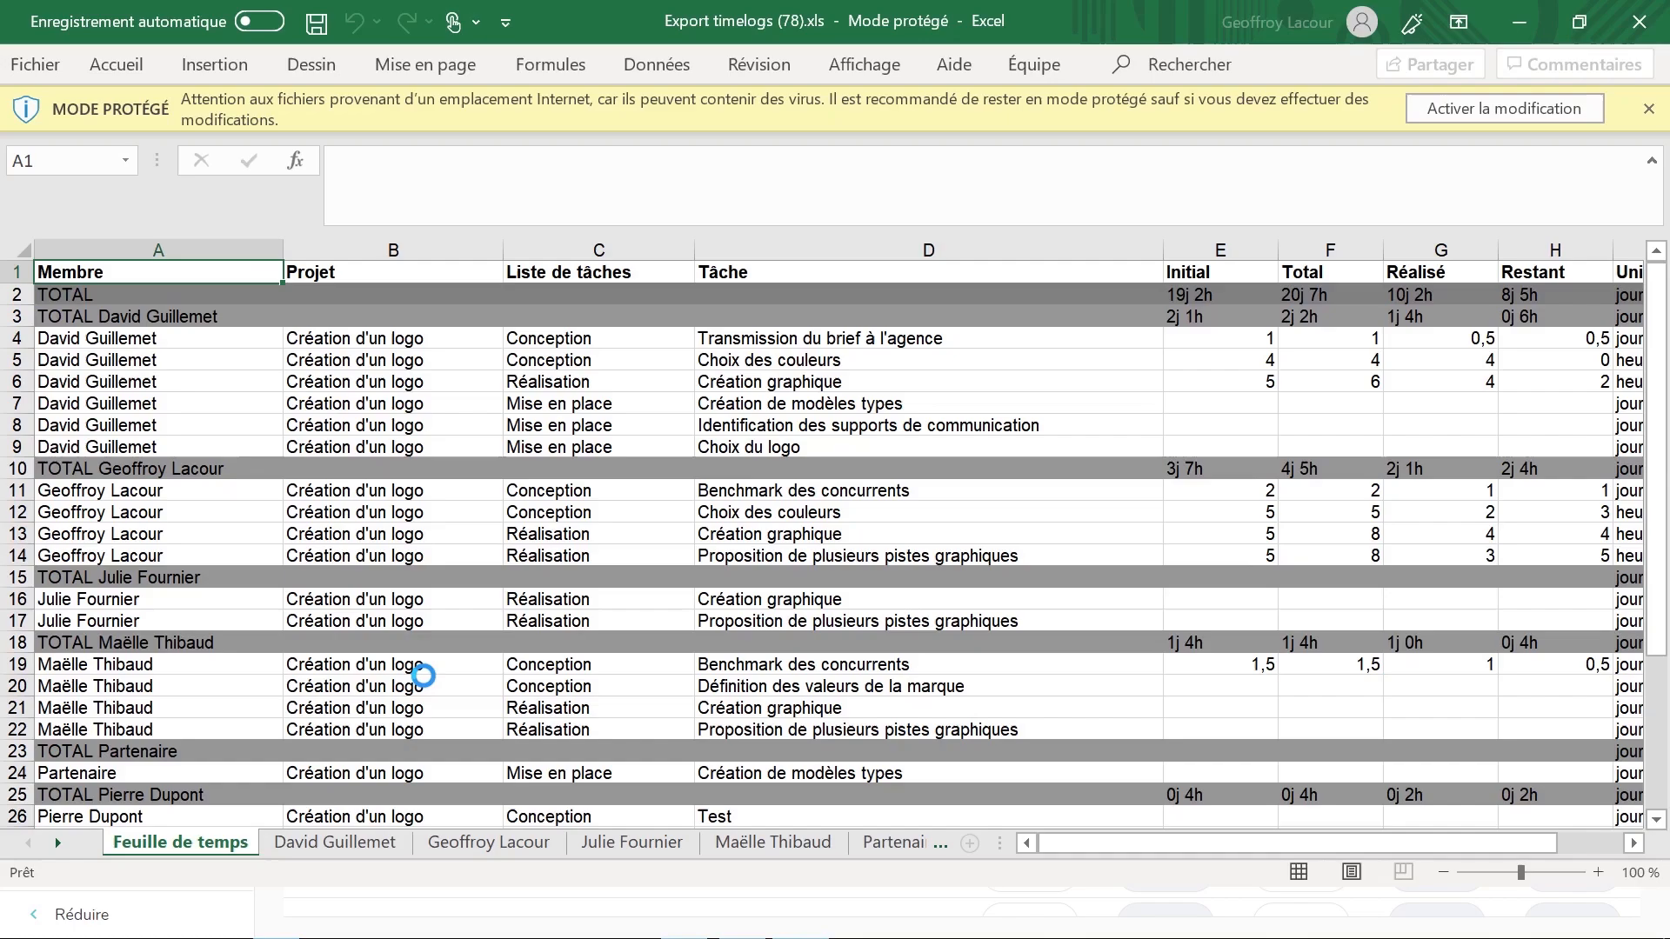
- View a team member's own sheet in the exported workbook, then close Excel
click(347, 846)
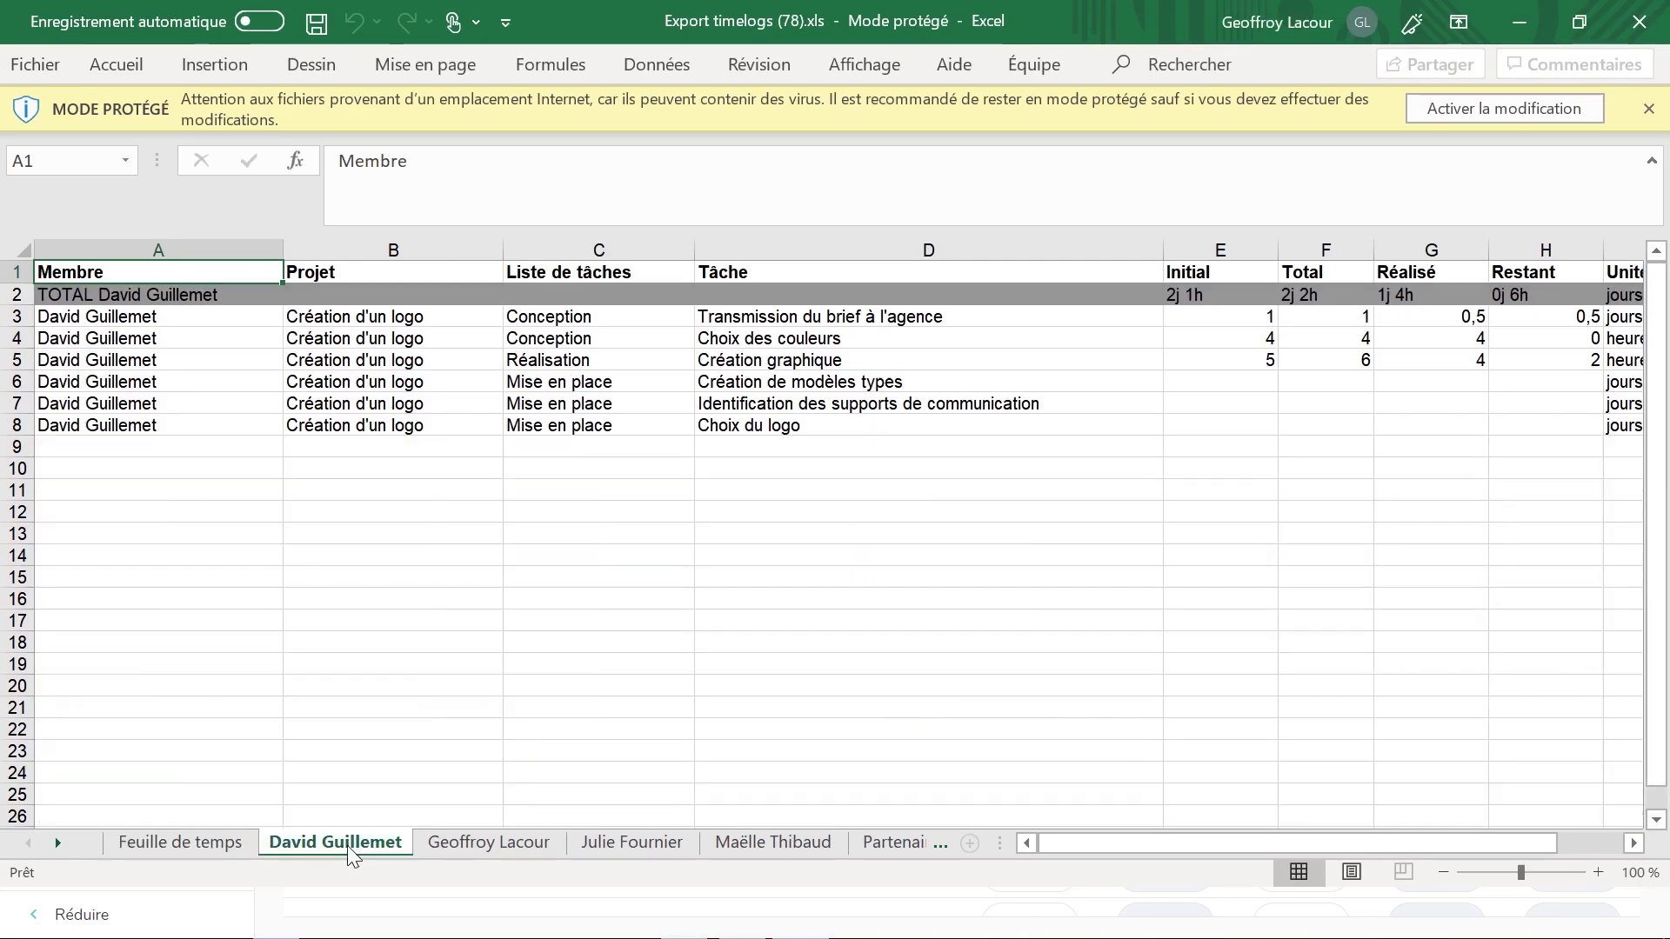
click(1653, 26)
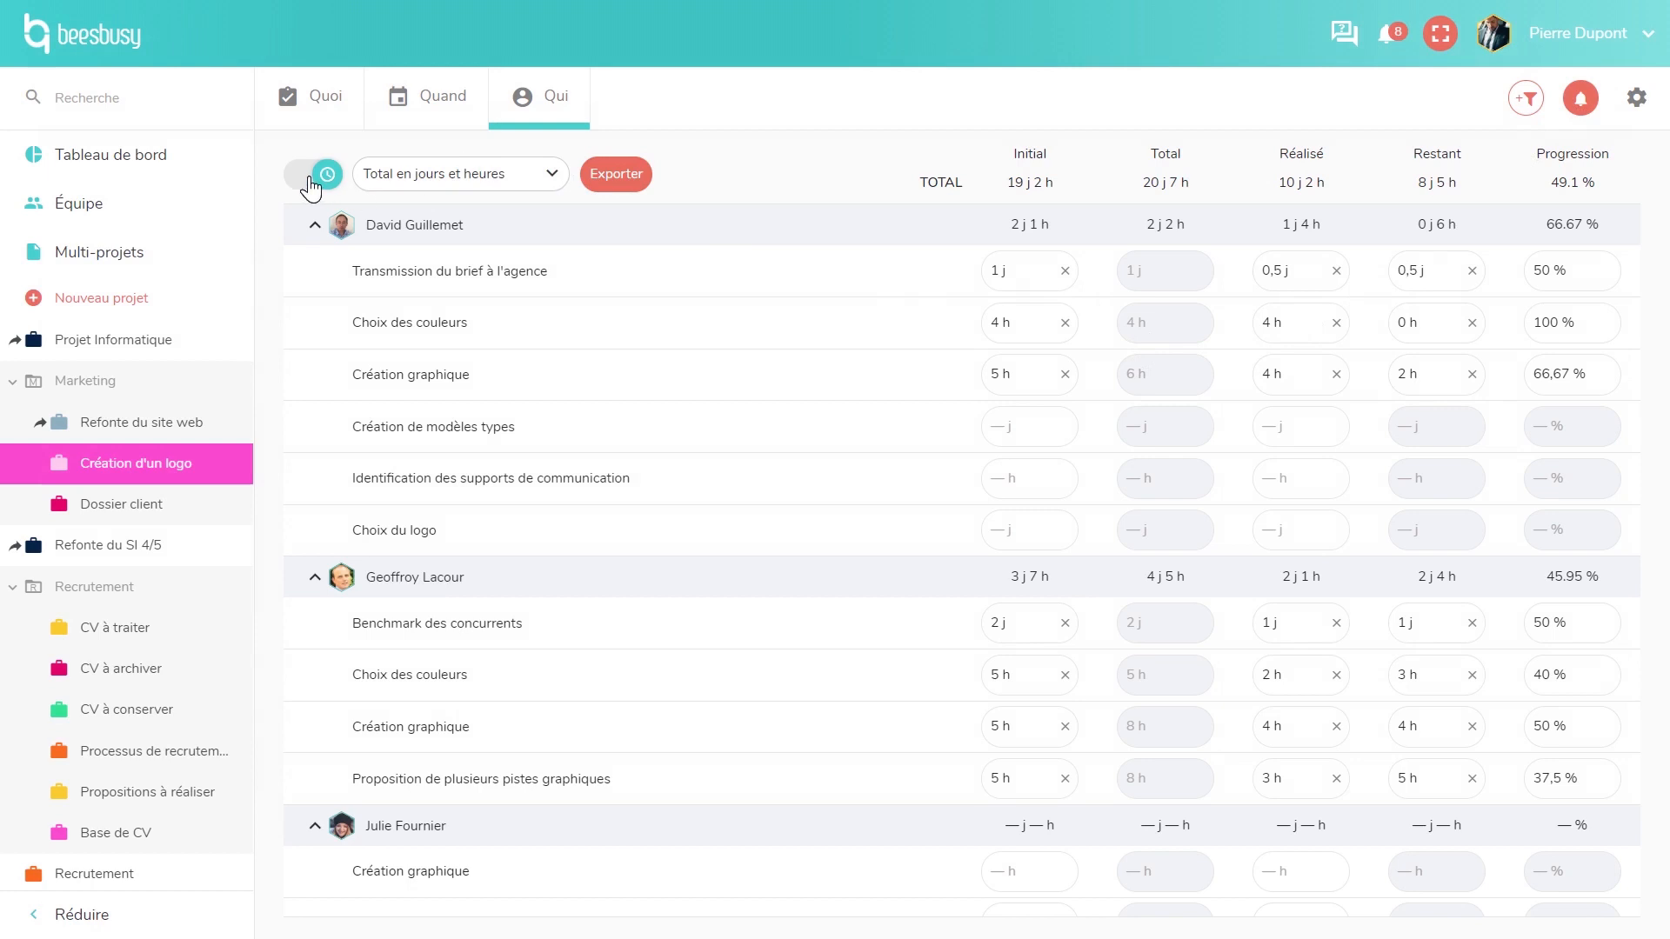
- Open the Création d'un logo settings and list the first member's access levels under Autorisations de l'équipe
click(1628, 154)
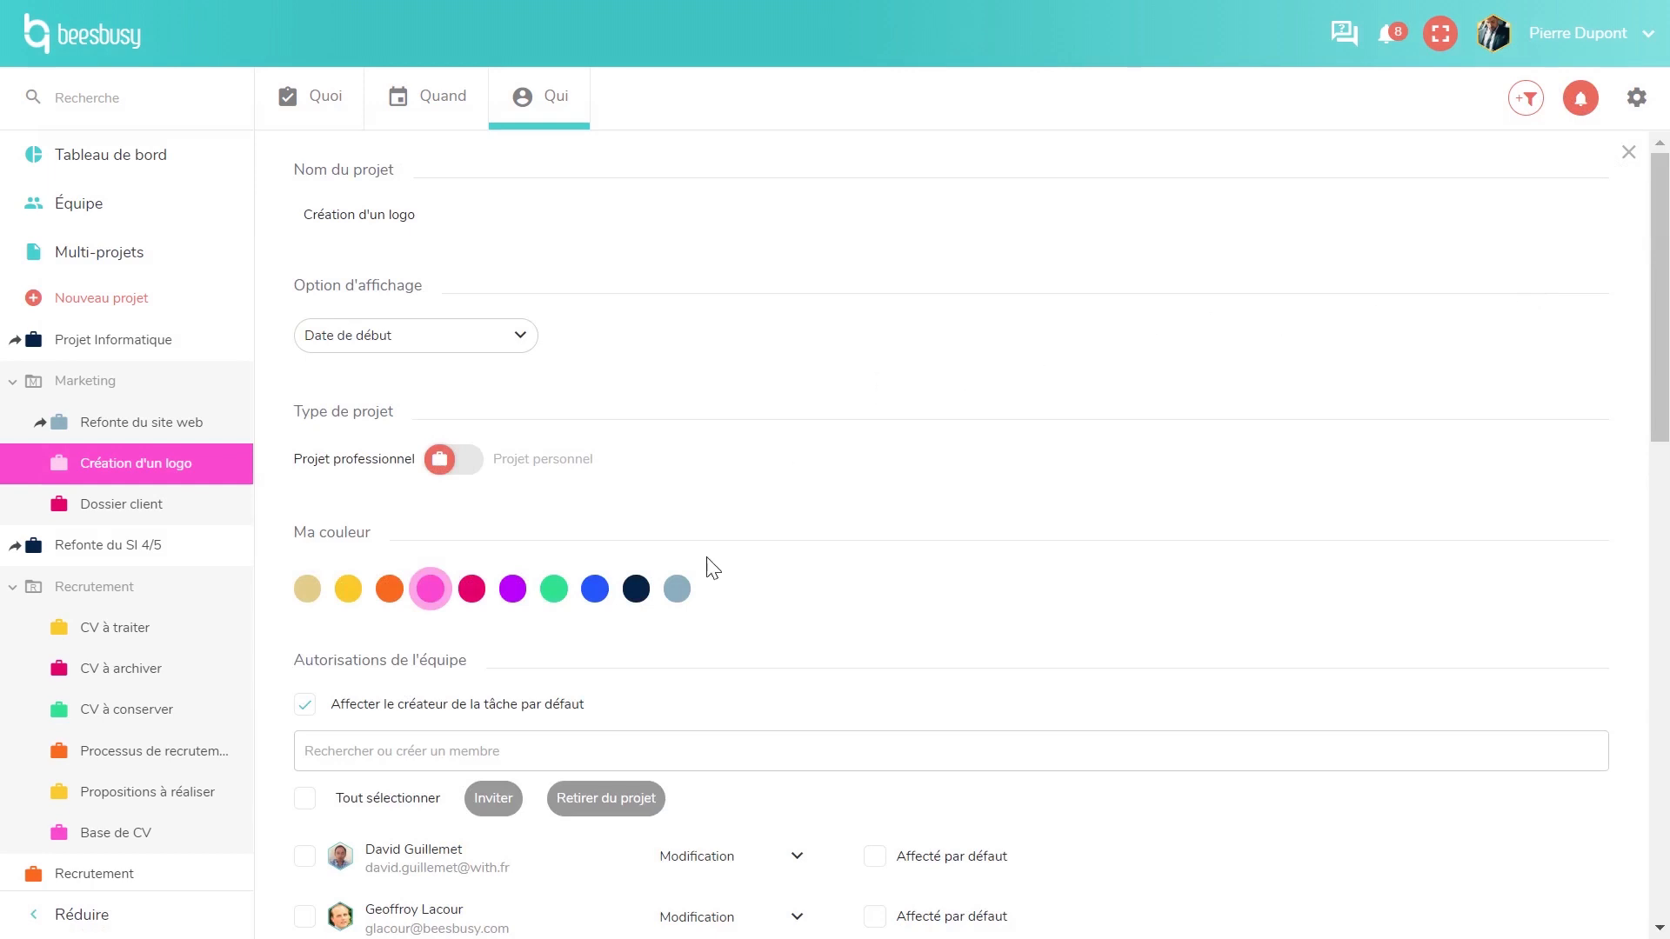
scroll(848, 478, down, 5)
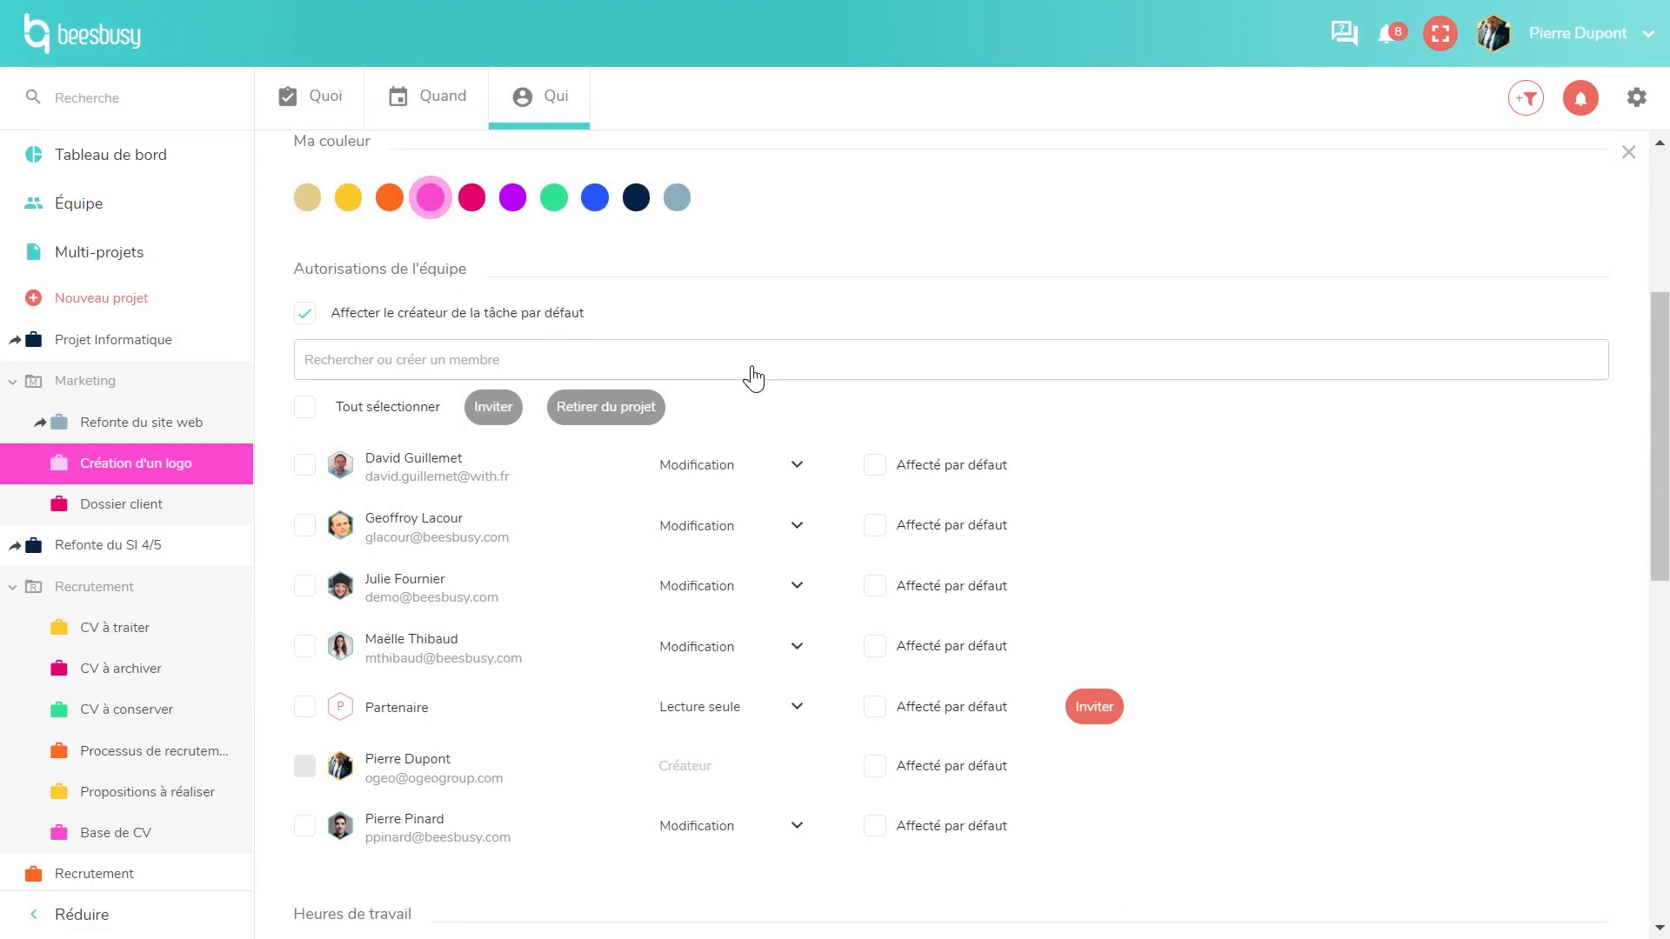
click(799, 470)
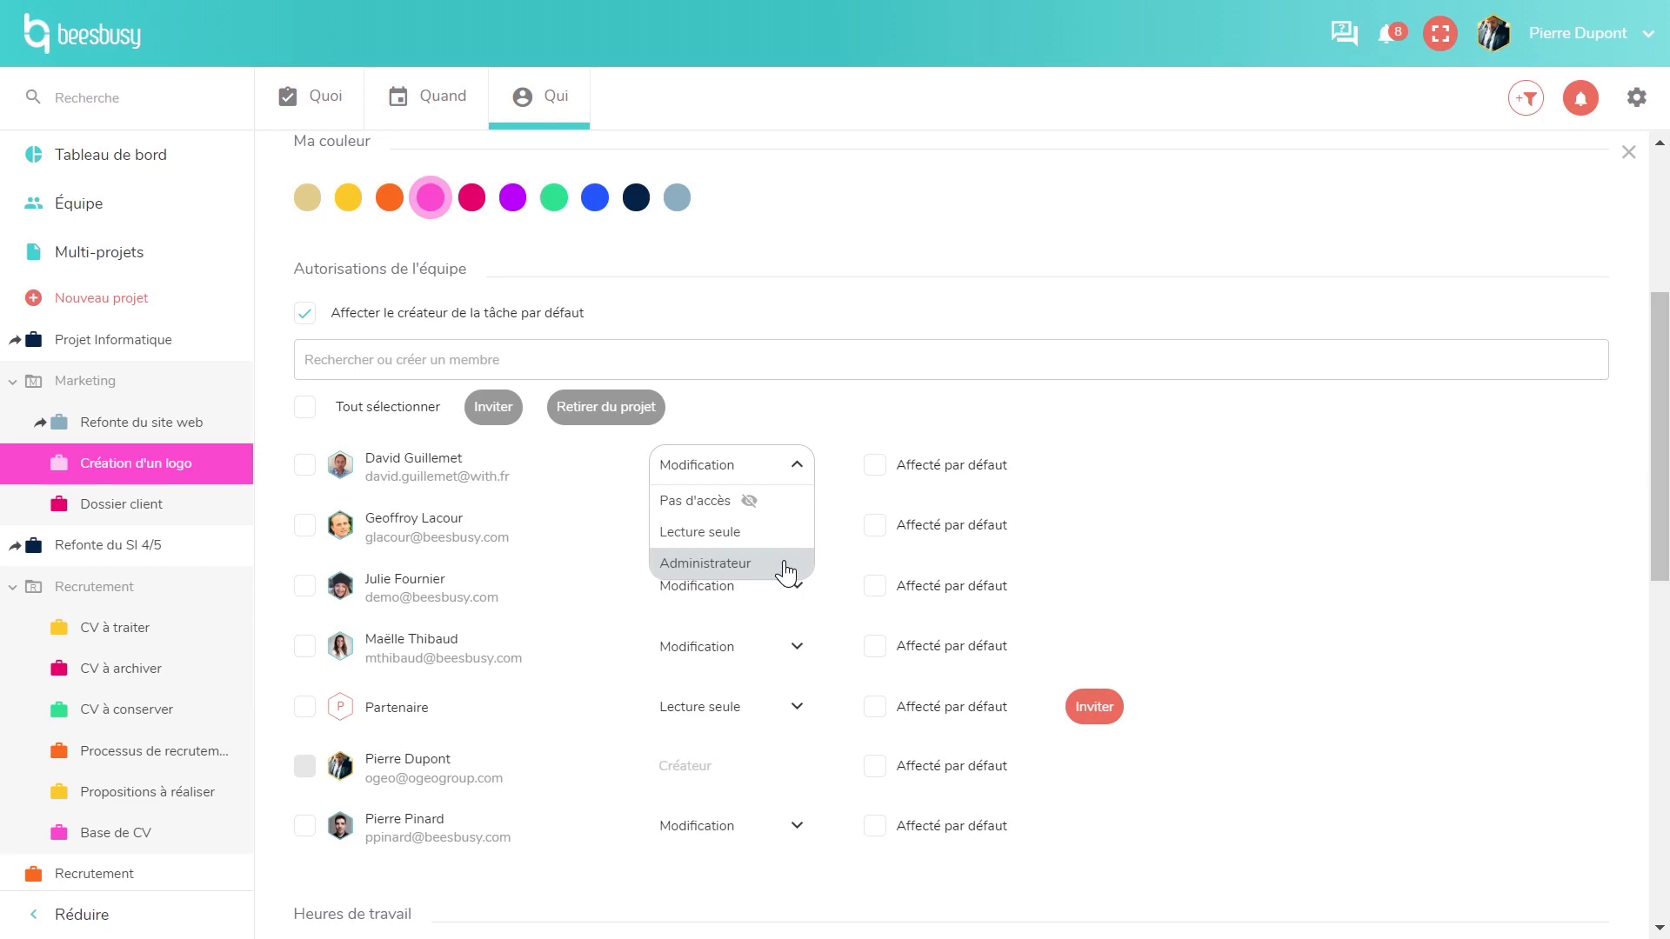
scroll(1431, 651, down, 5)
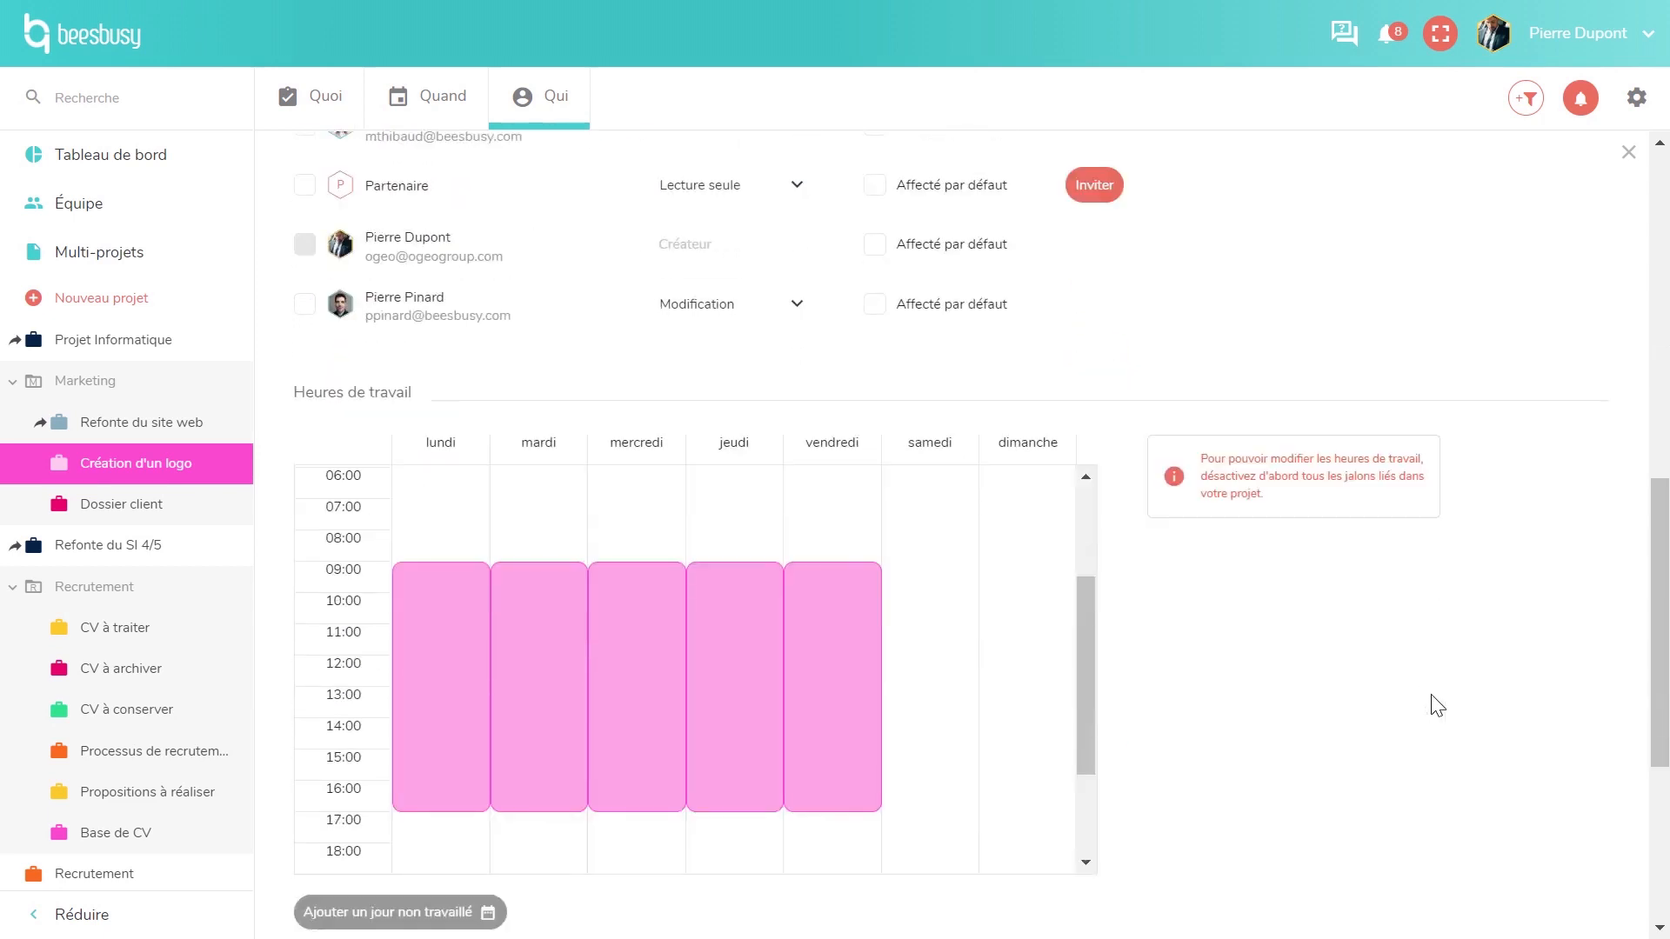
scroll(1436, 704, down, 1)
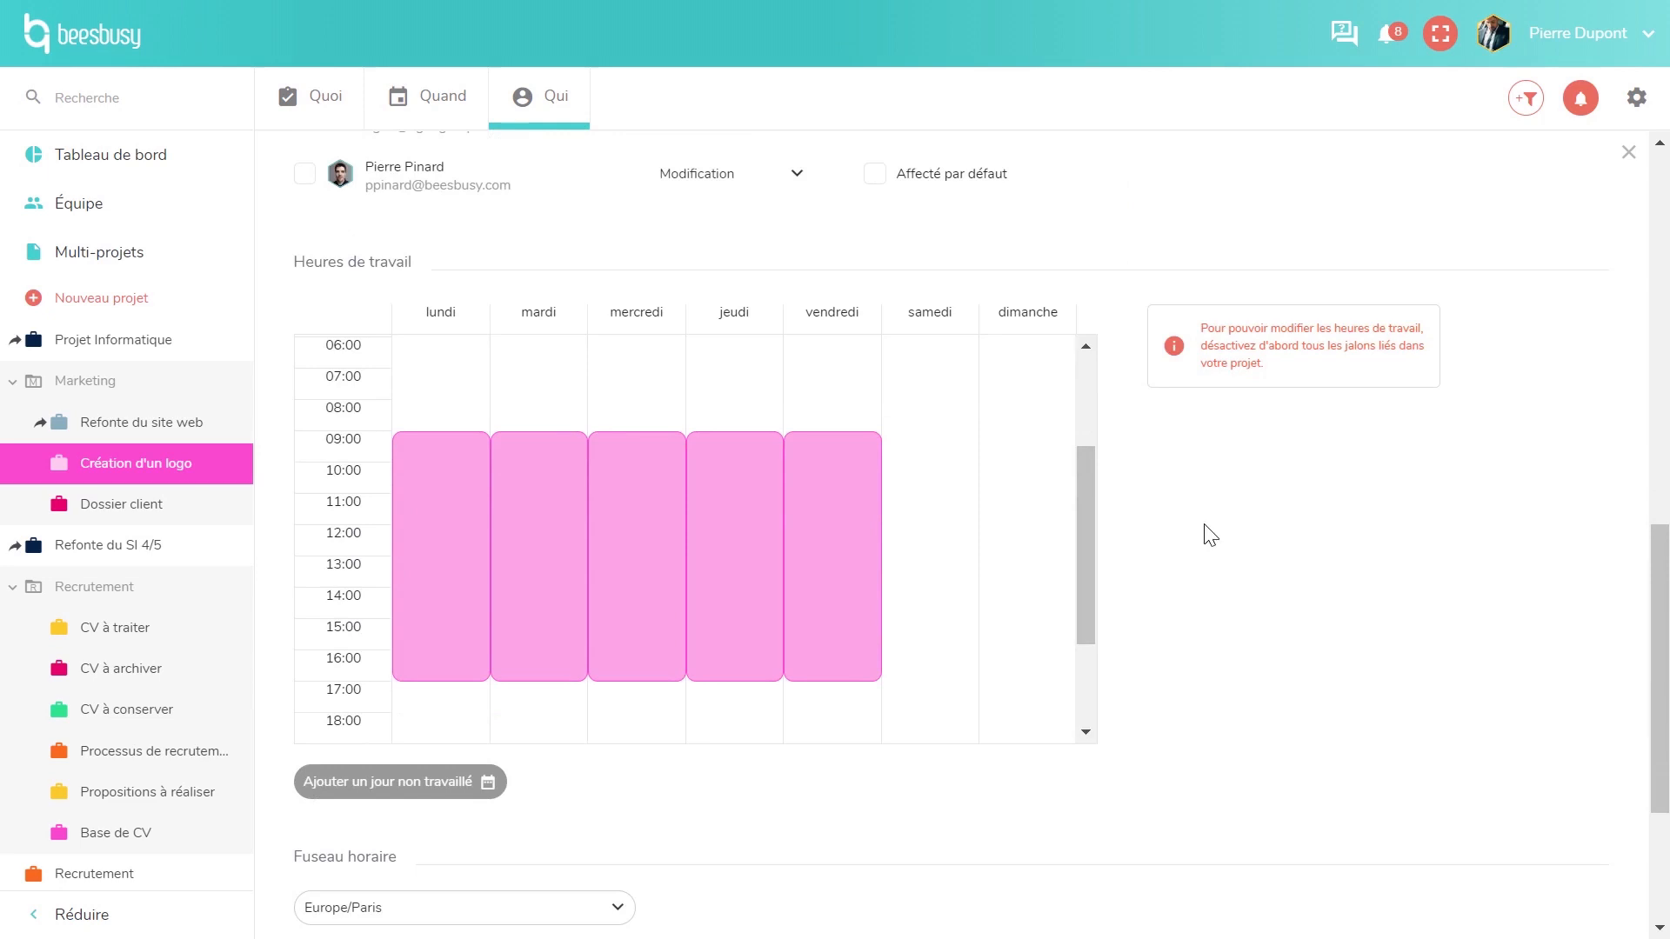
scroll(1191, 605, down, 3)
scroll(835, 687, down, 3)
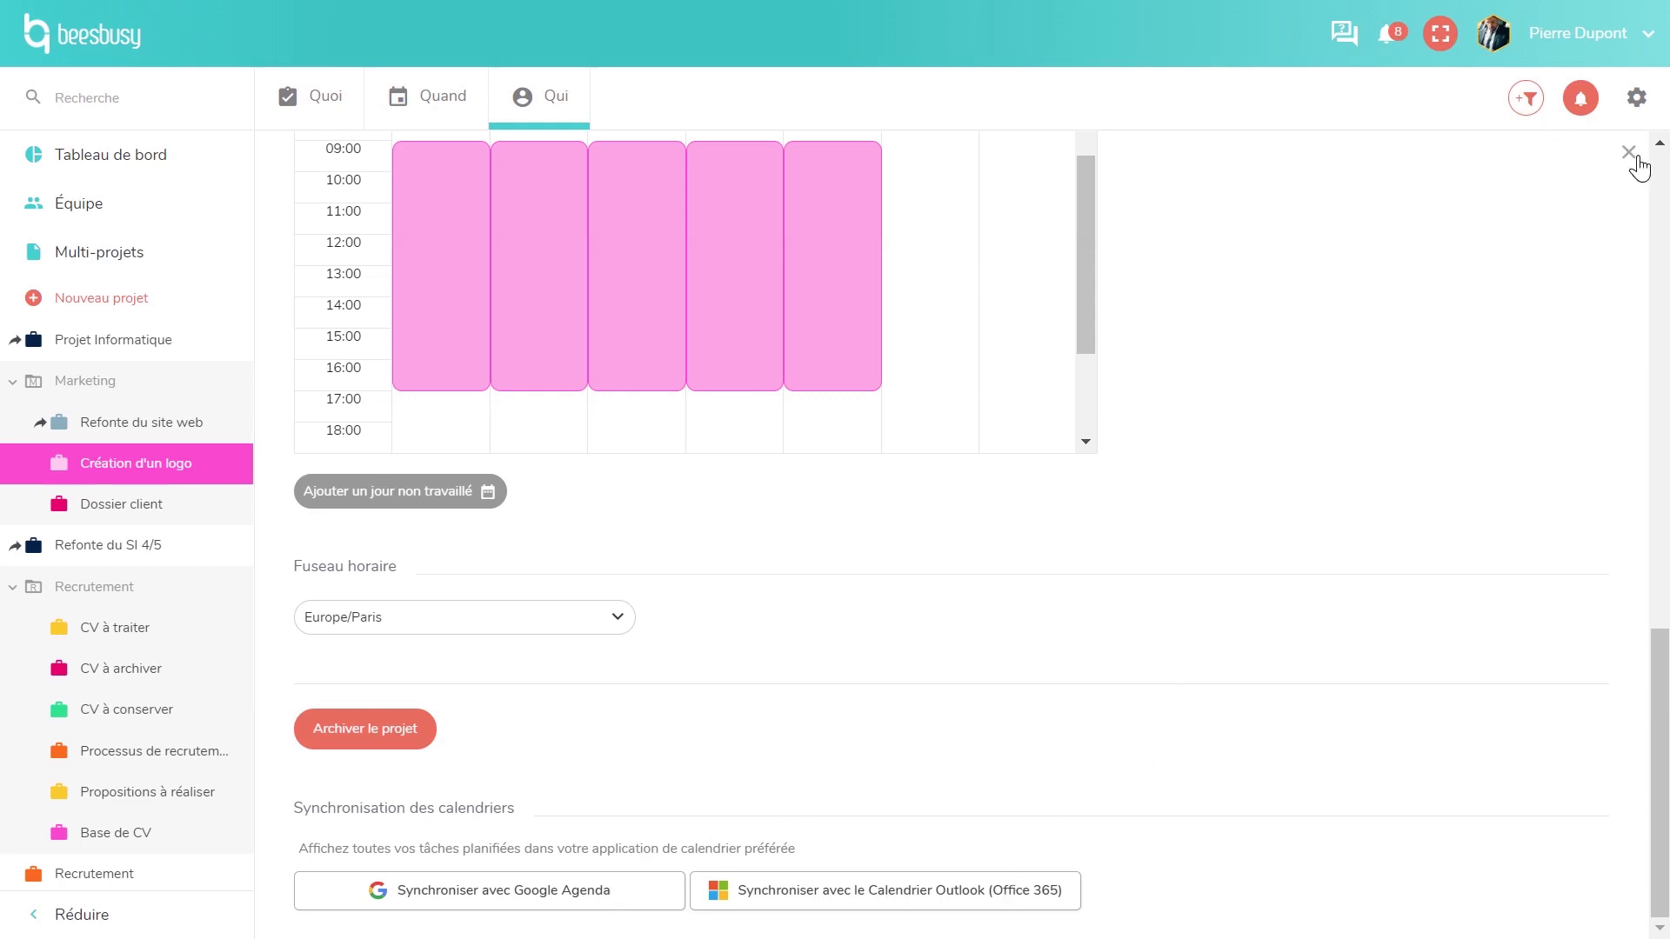
- Close the project settings and scroll the logo project's per-member time totals
click(1628, 153)
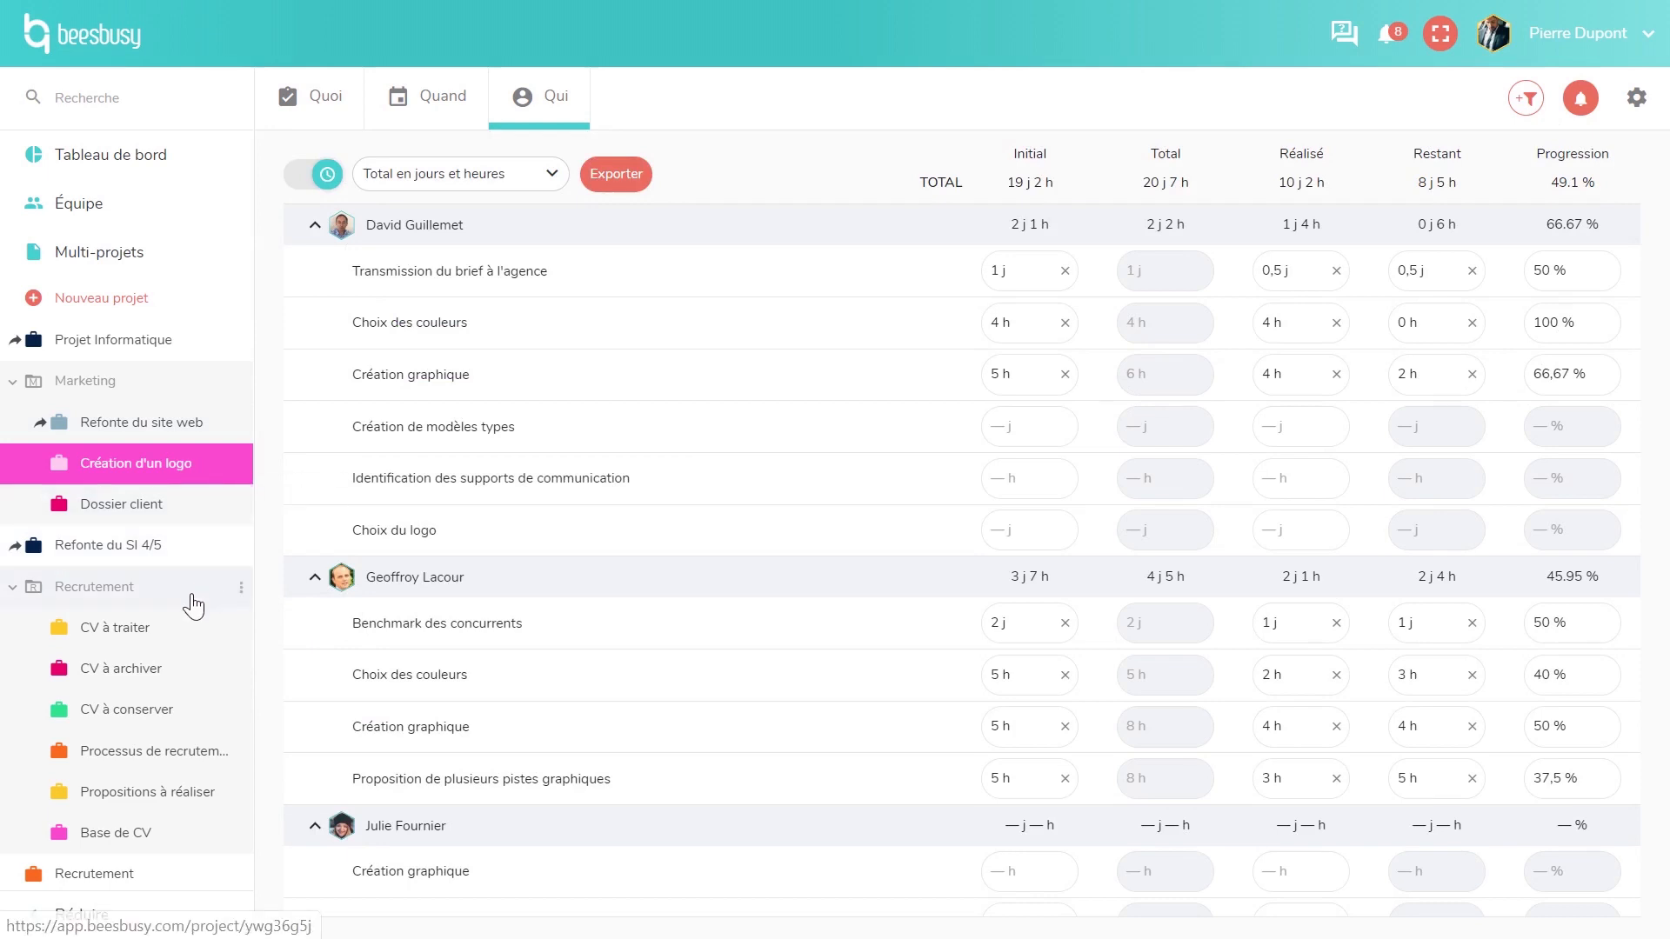
scroll(187, 609, down, 3)
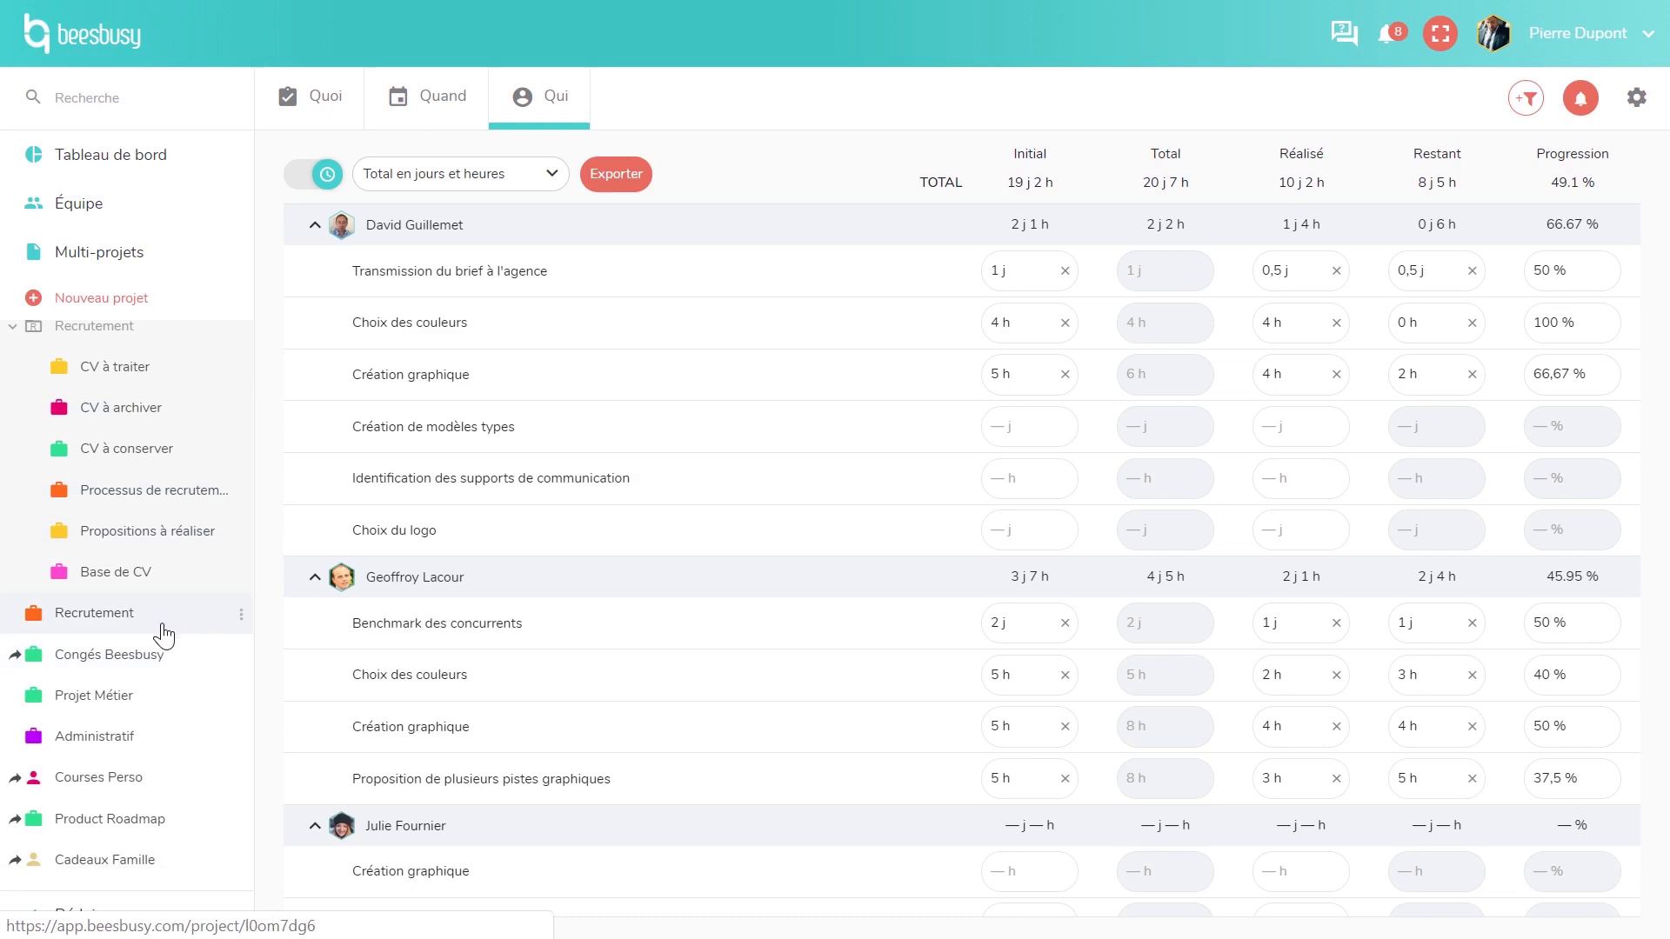
- In Recrutement, move the candidate from 1er entretien to 2ème entretien, then open Congés Beesbusy
click(162, 633)
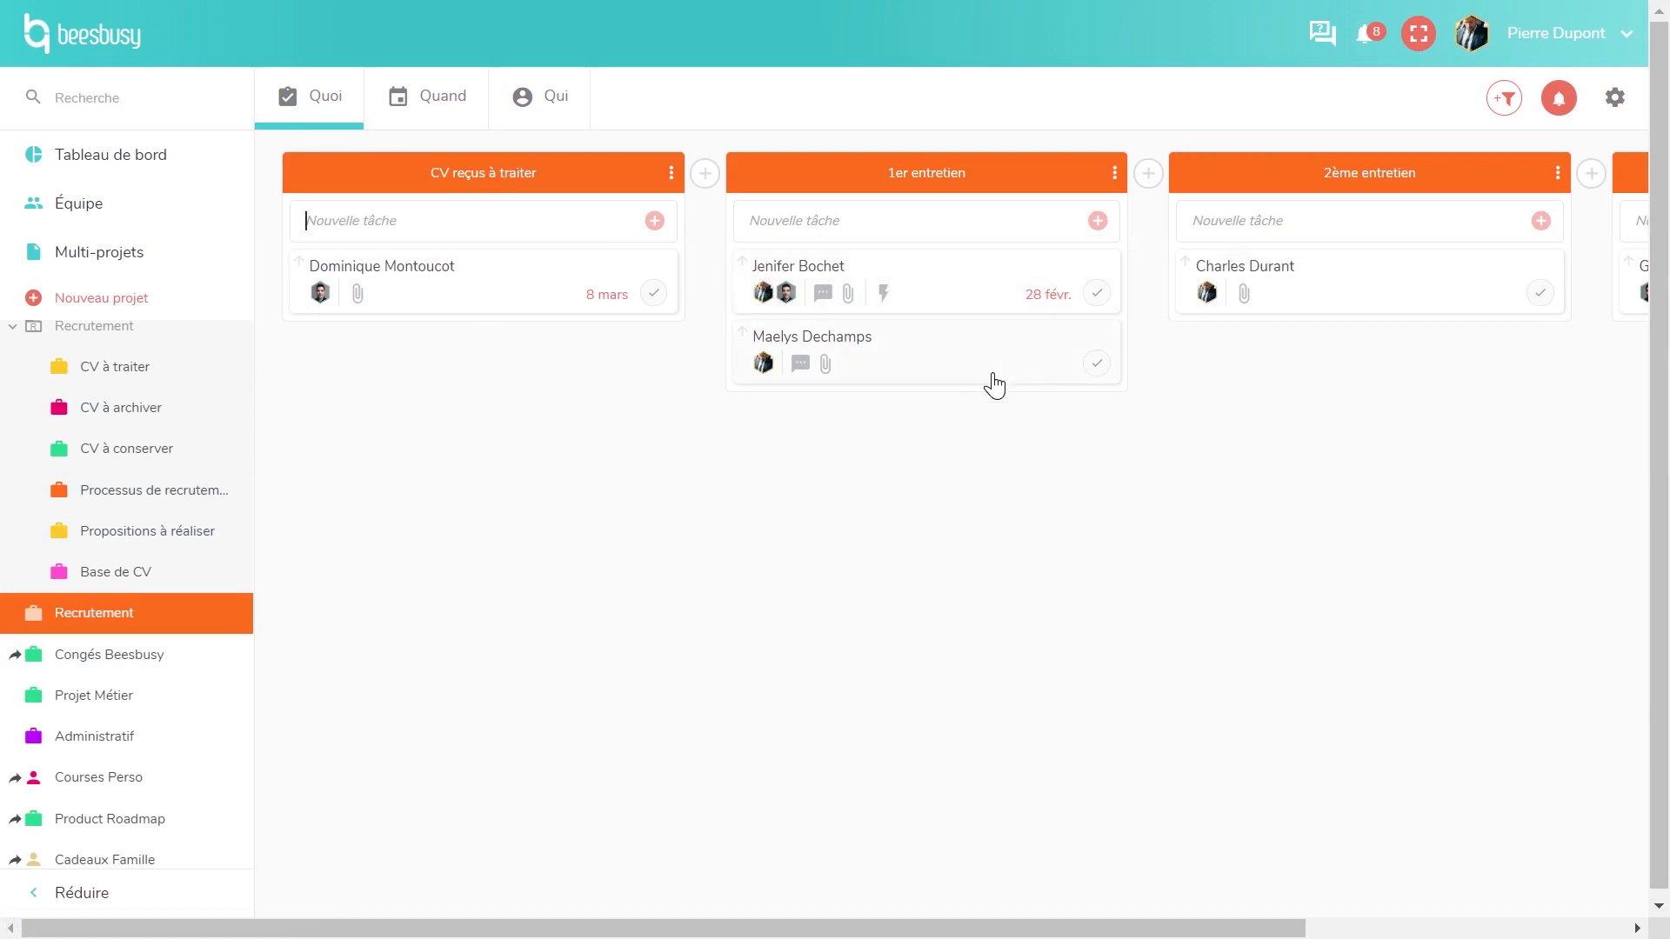
click(928, 306)
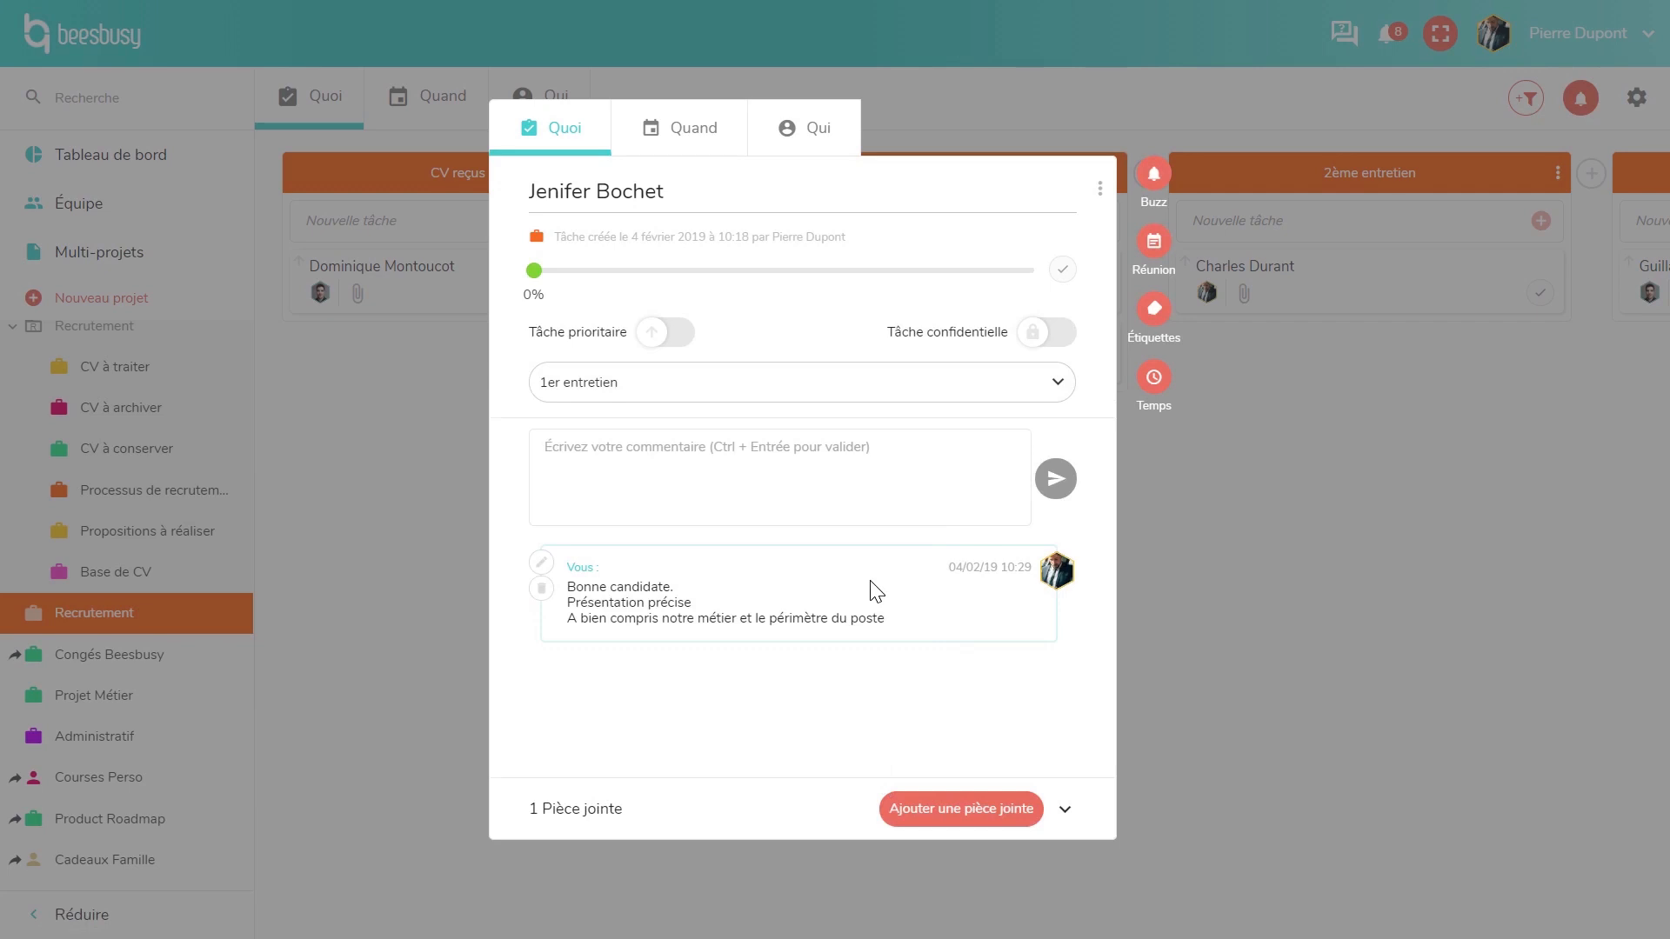
click(1161, 513)
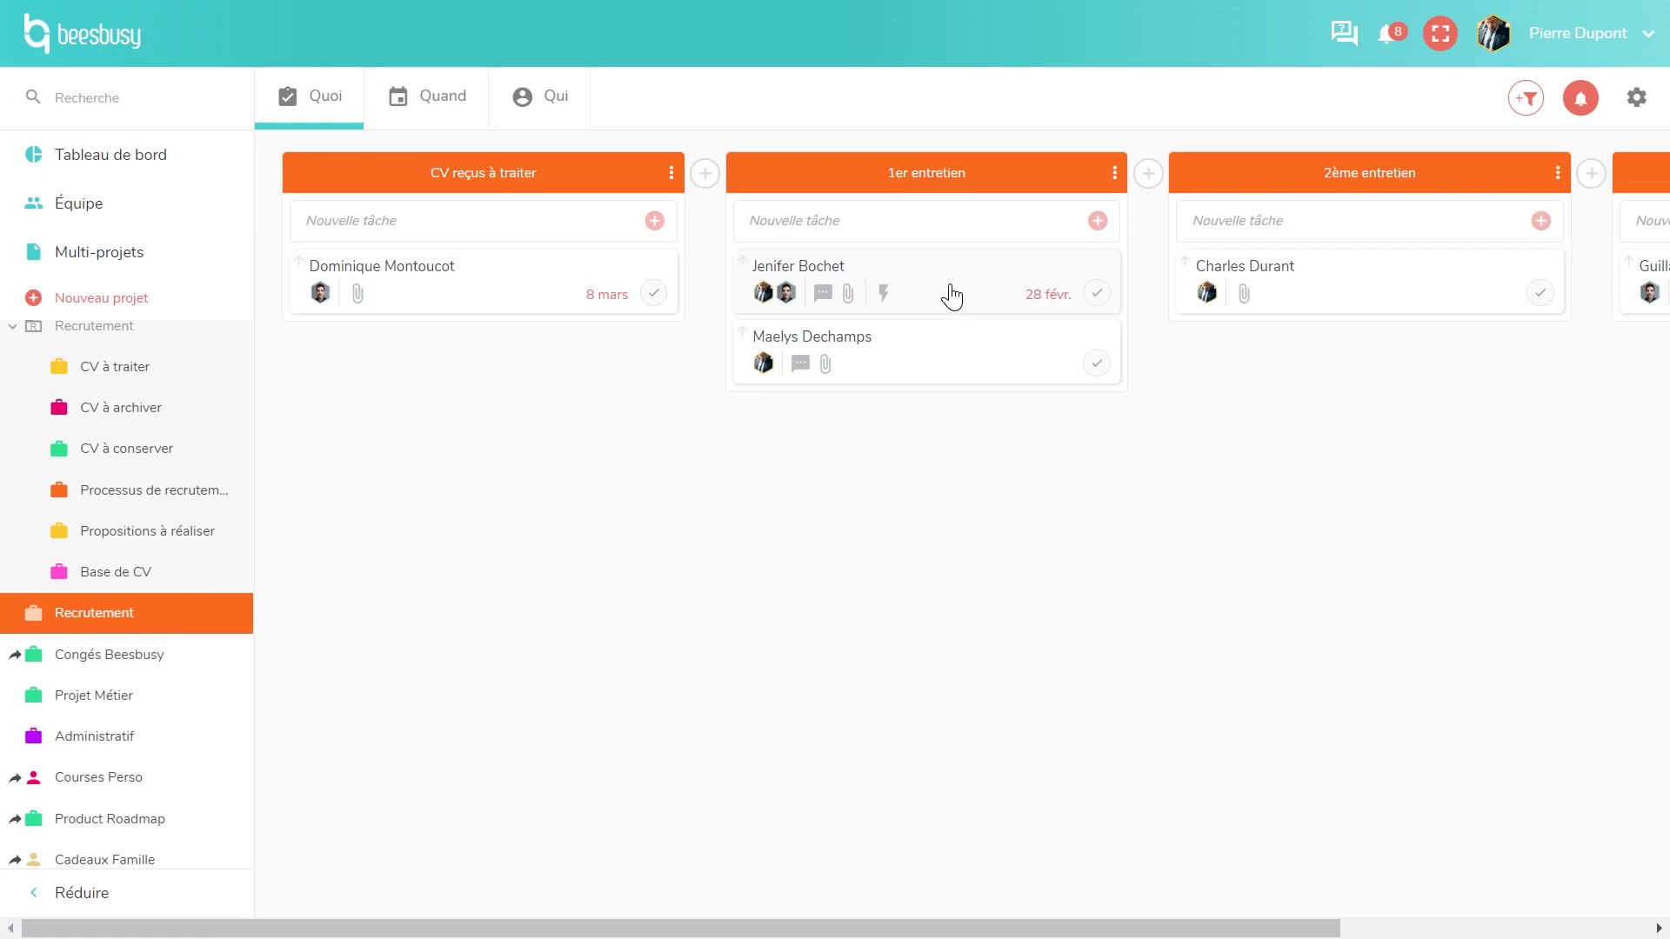
drag(951, 296, 1364, 354)
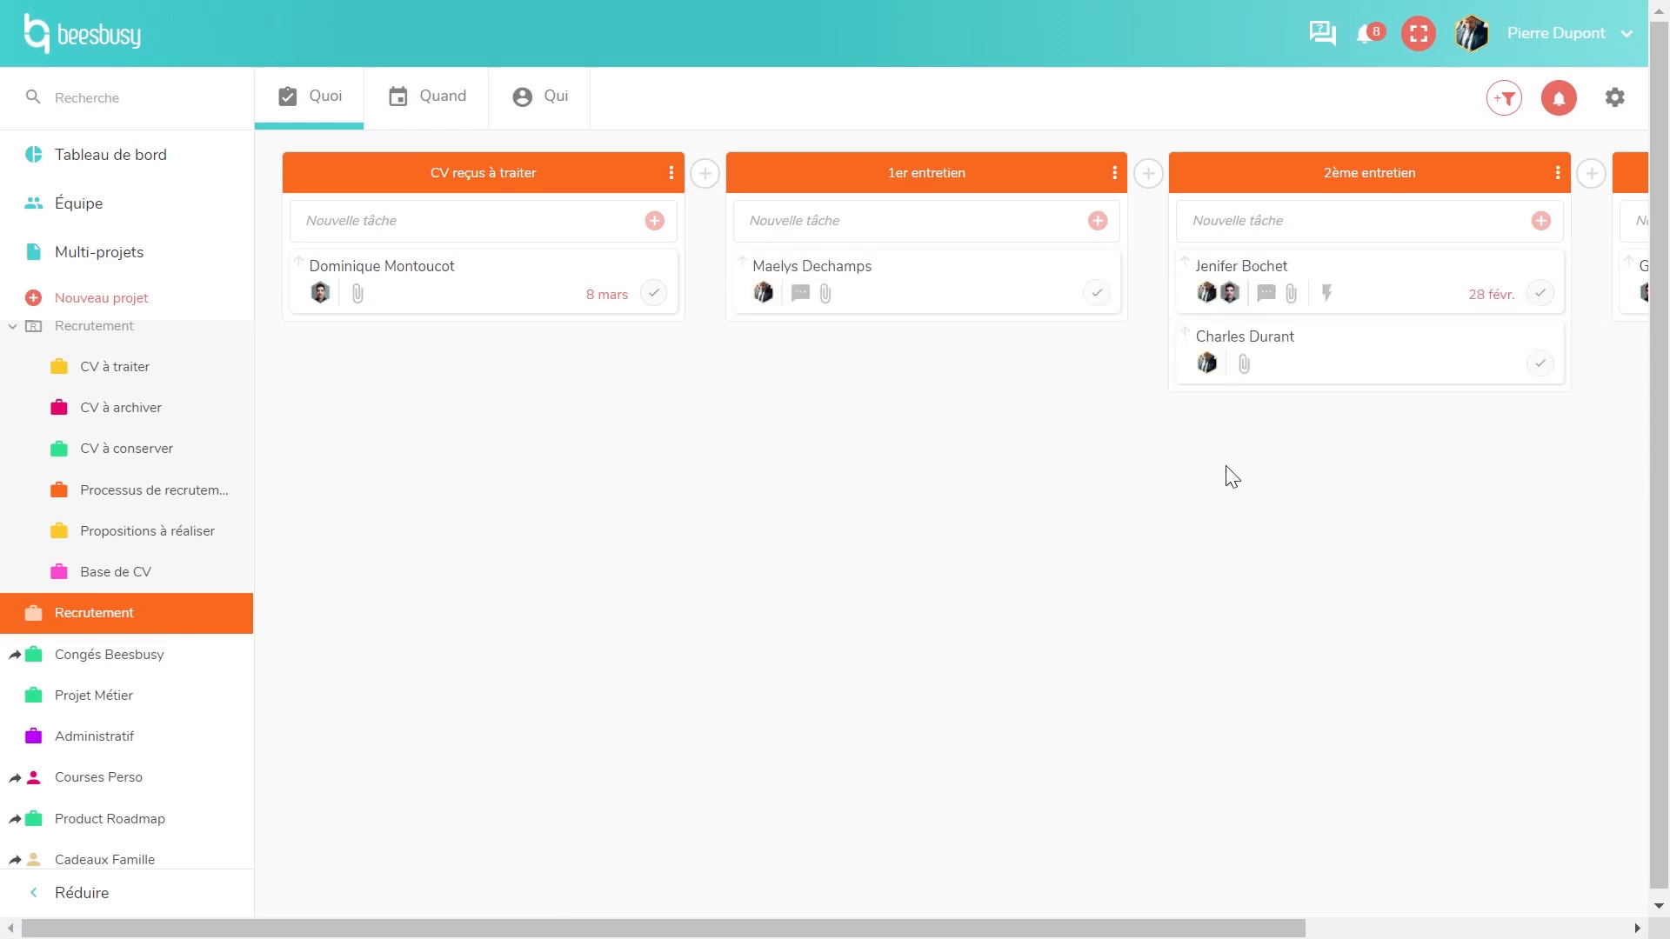
click(123, 666)
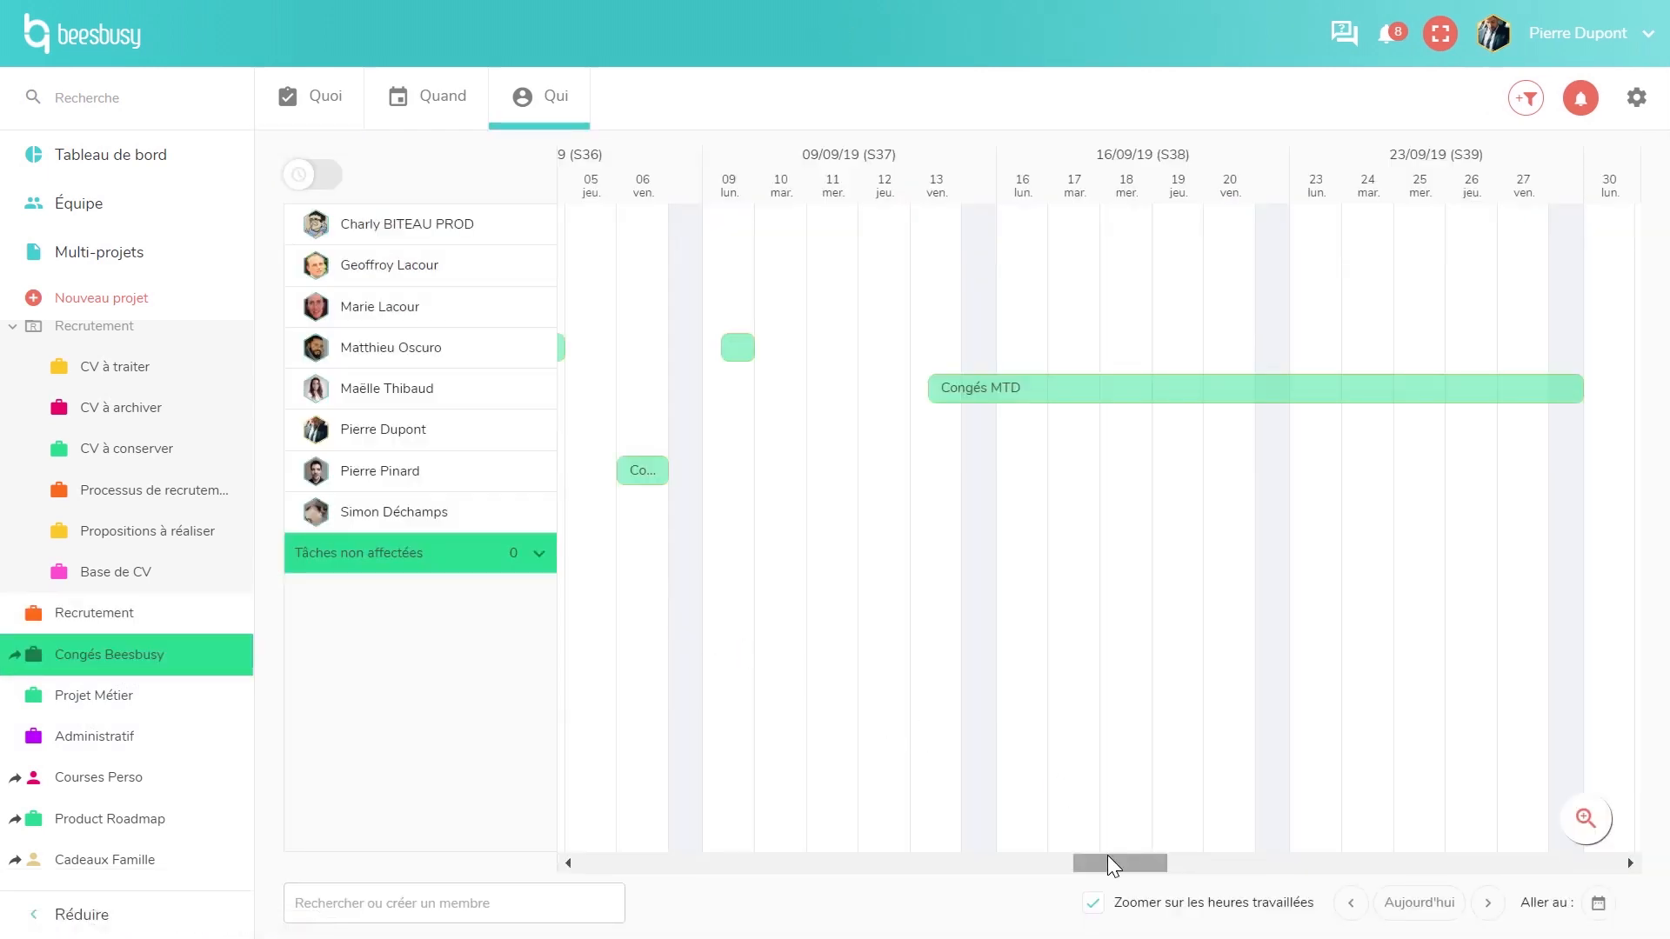
- Go through the Administratif project to the Courses Perso board
click(138, 740)
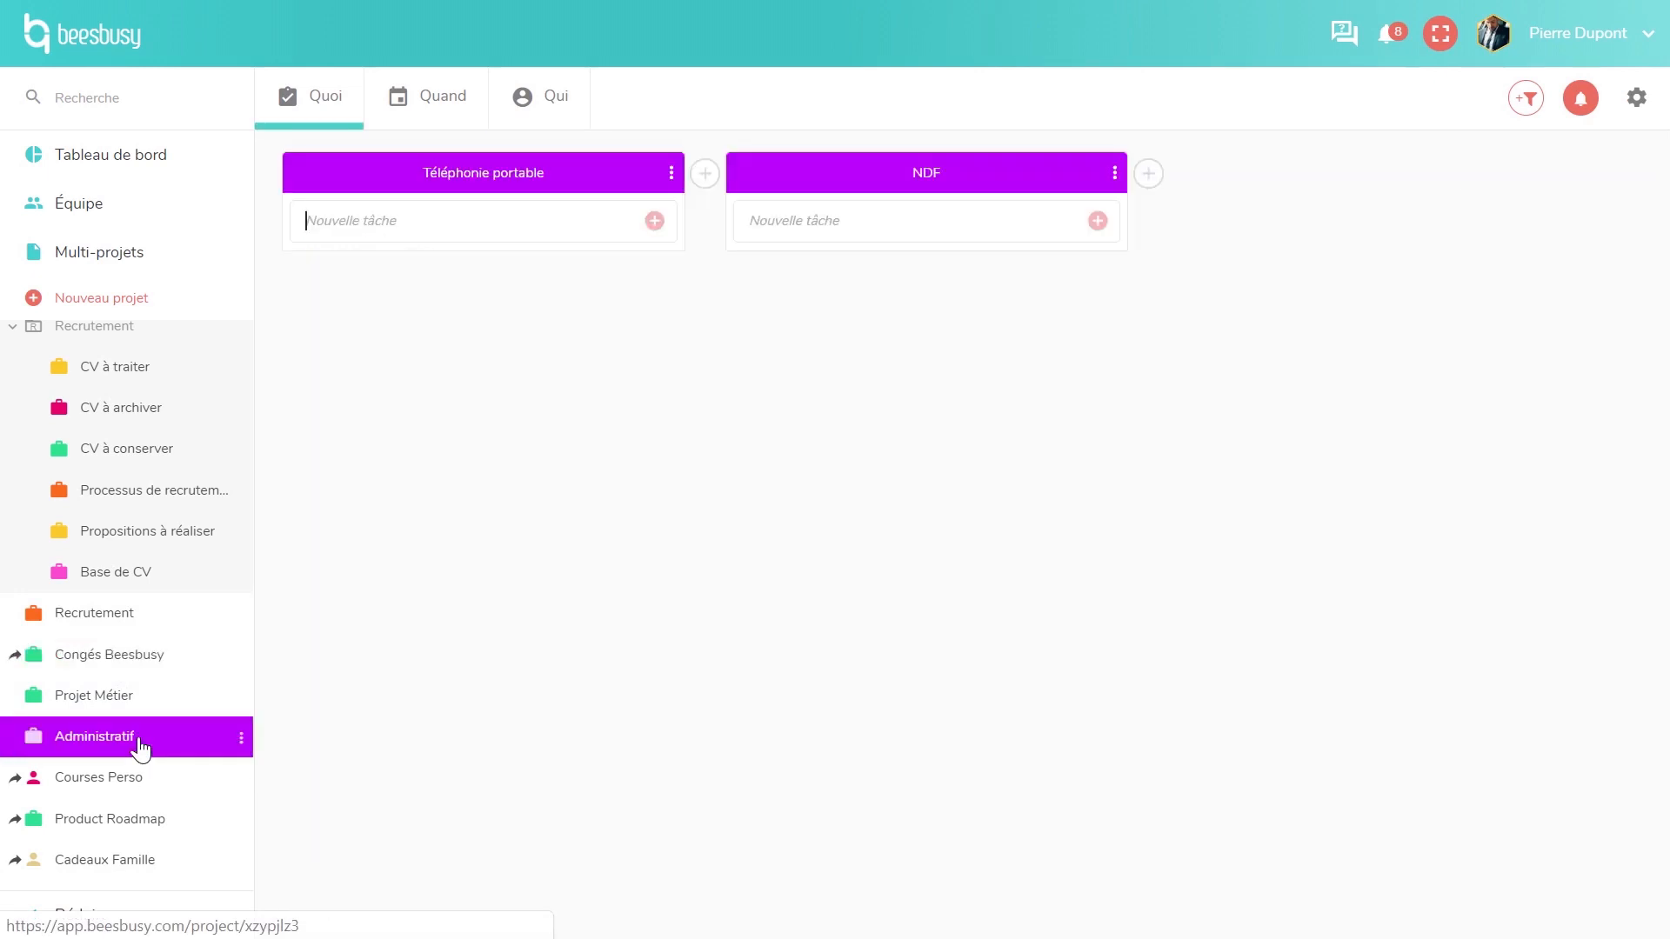
scroll(139, 743, down, 3)
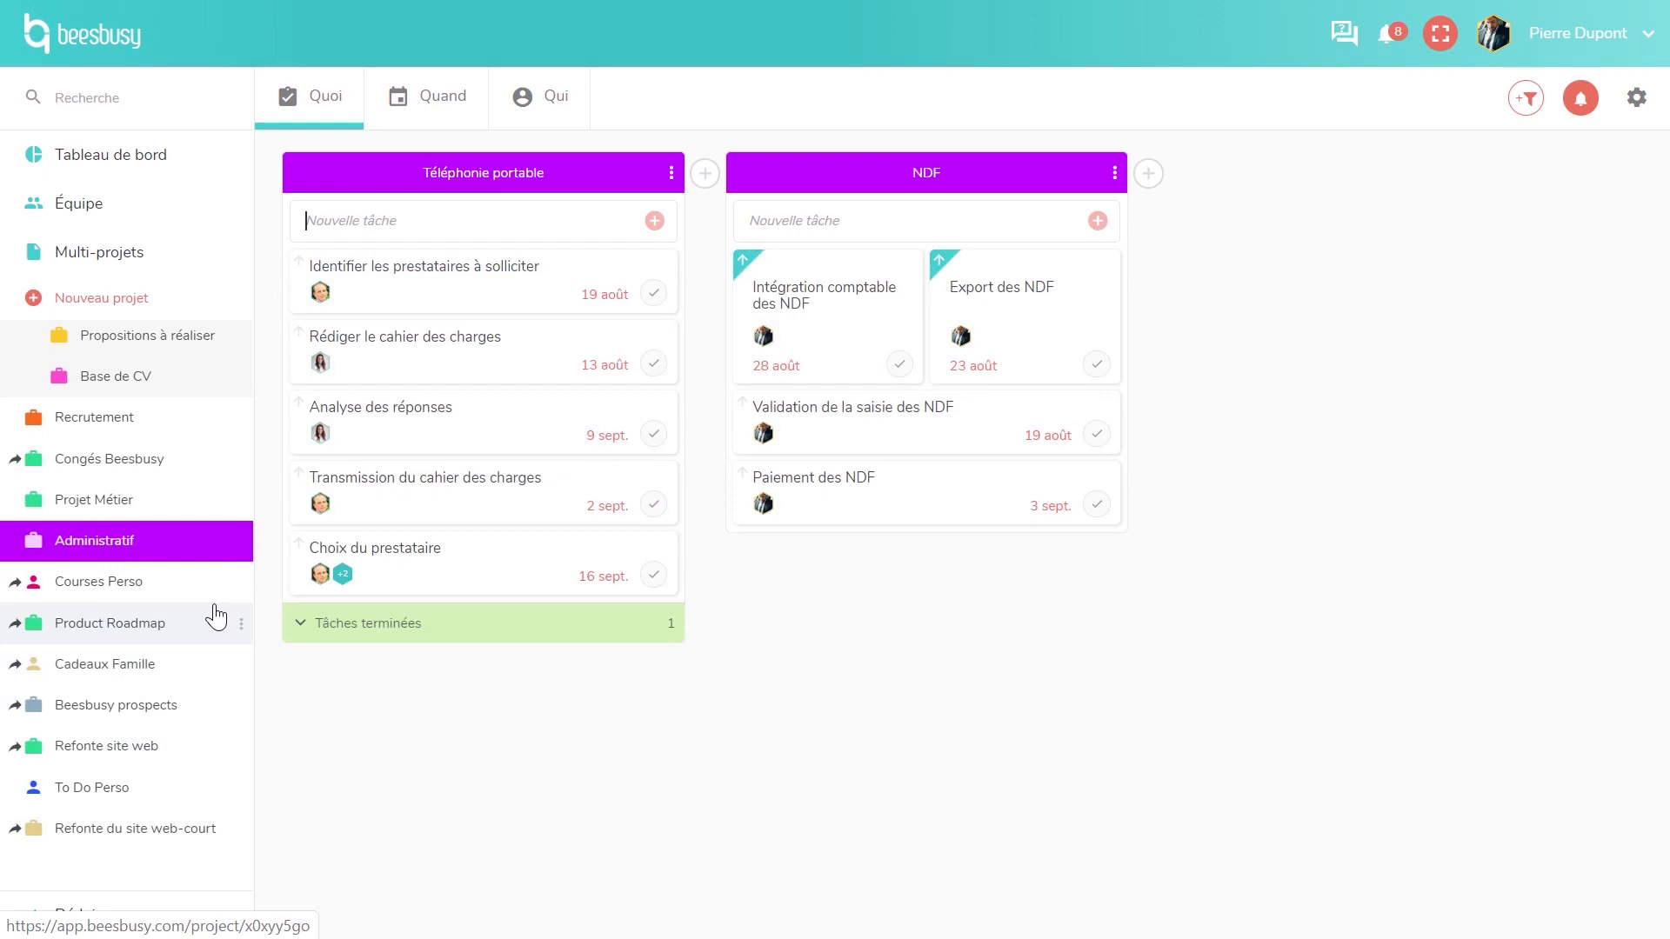
click(169, 597)
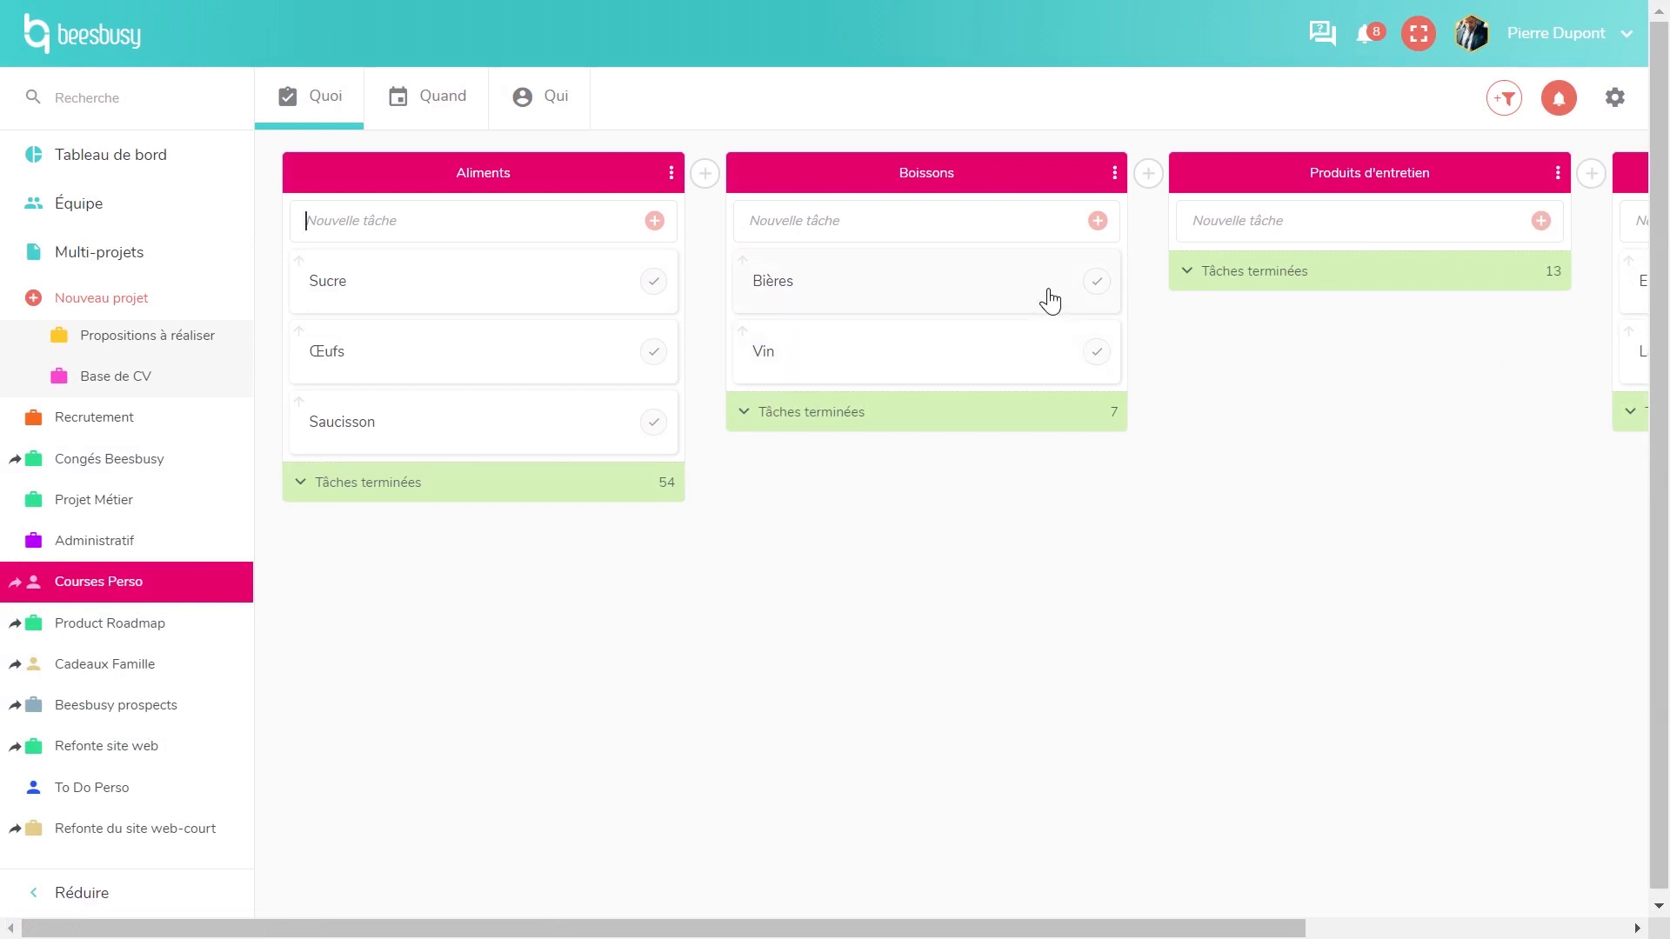
- Mark Bières as done, then reopen it from Tâches terminées under Boissons
click(1101, 284)
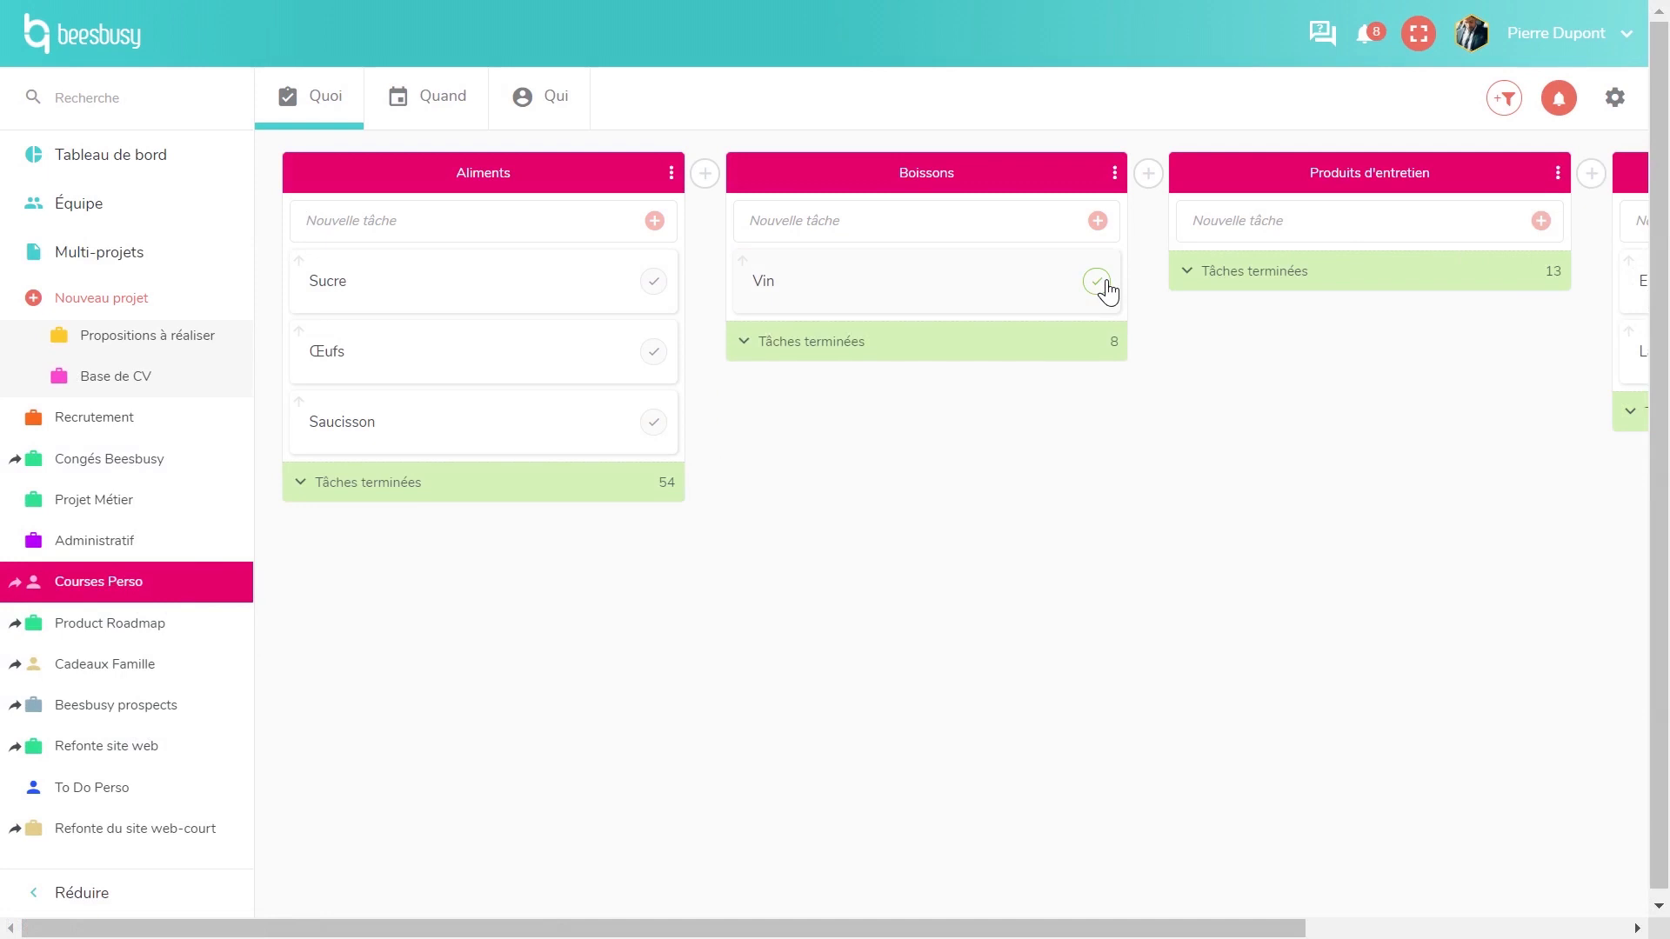
click(1051, 352)
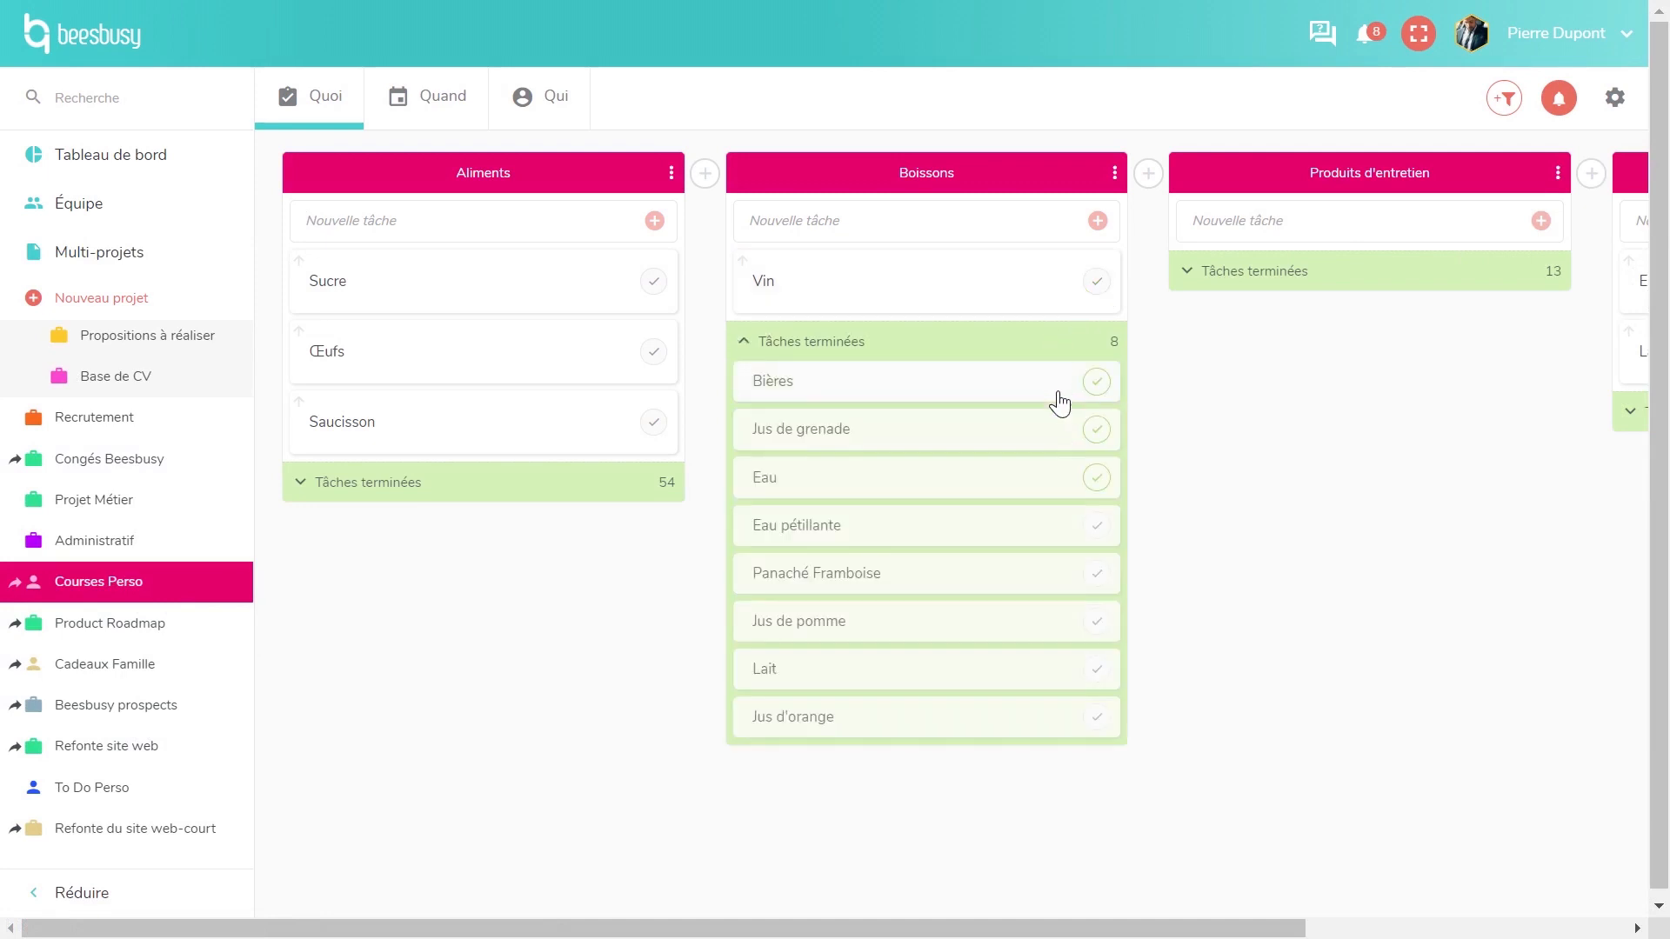
click(1097, 383)
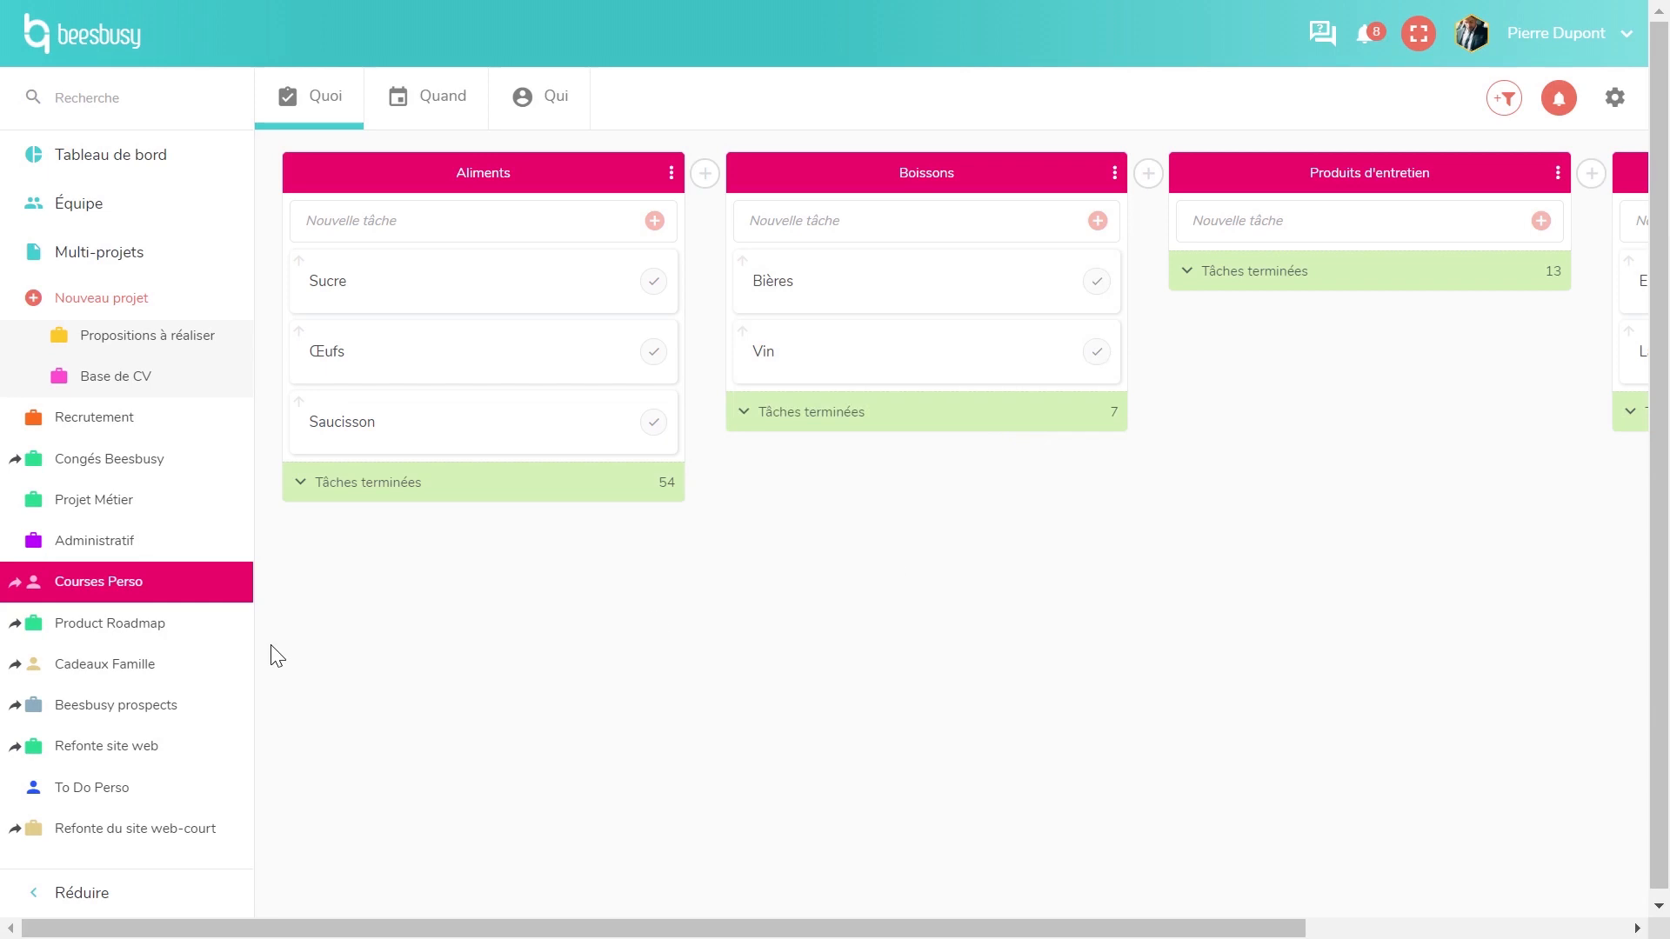
- In Cadeaux Famille, download and view the Vélo task's IMG_7893.JPG attachment
click(210, 683)
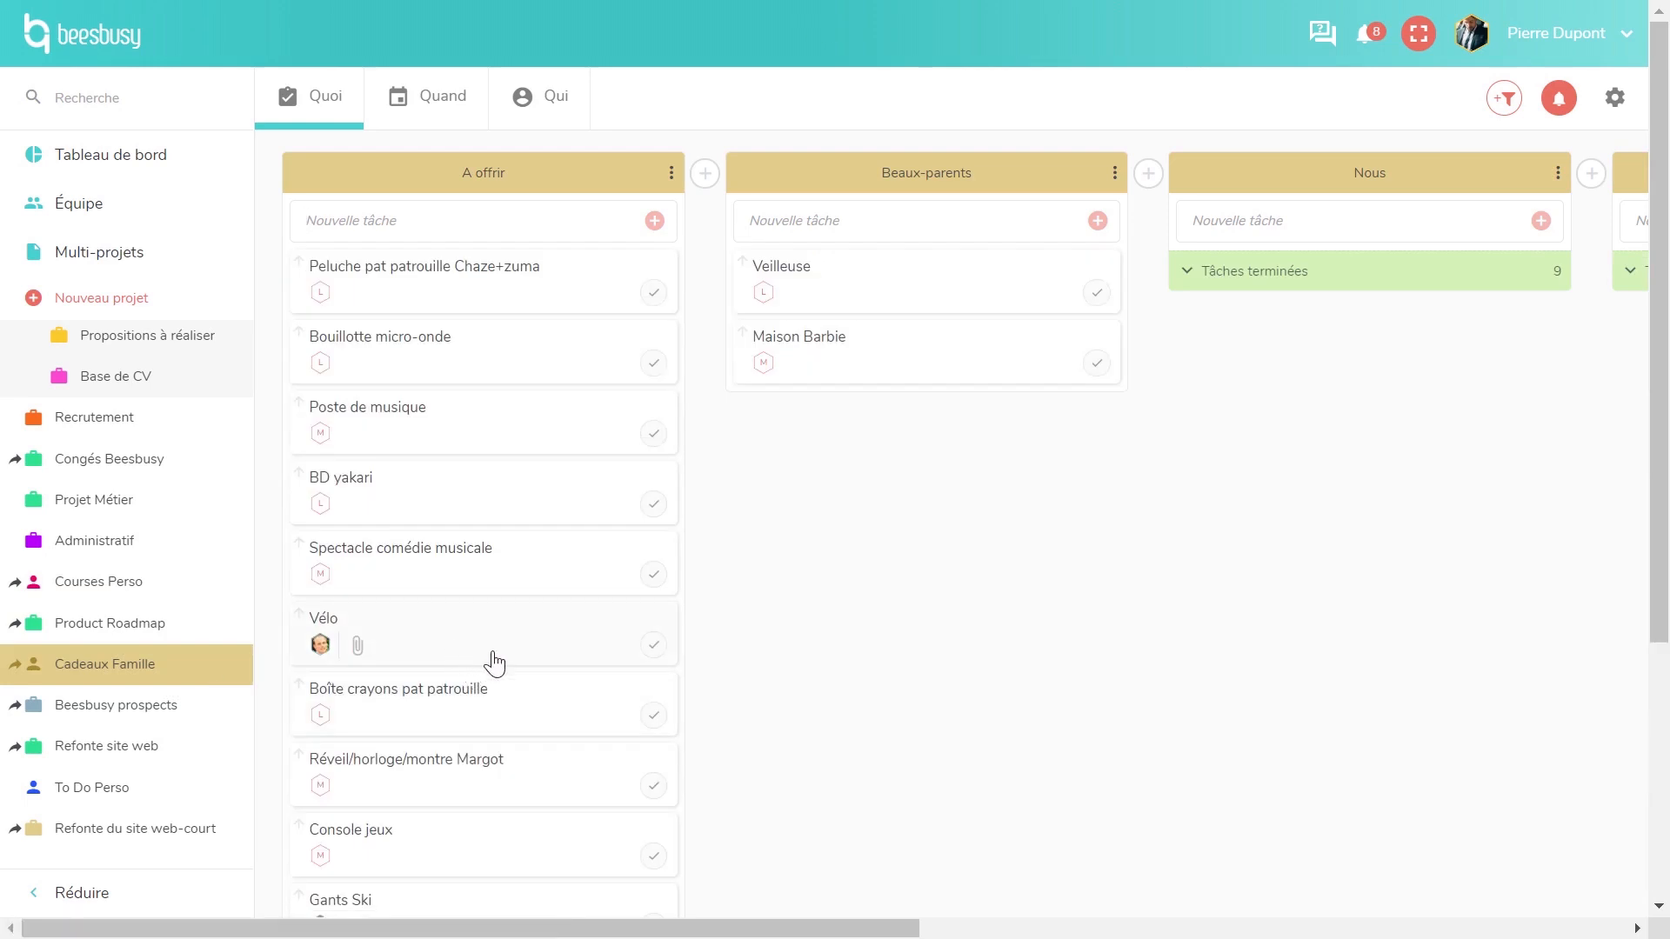
click(528, 654)
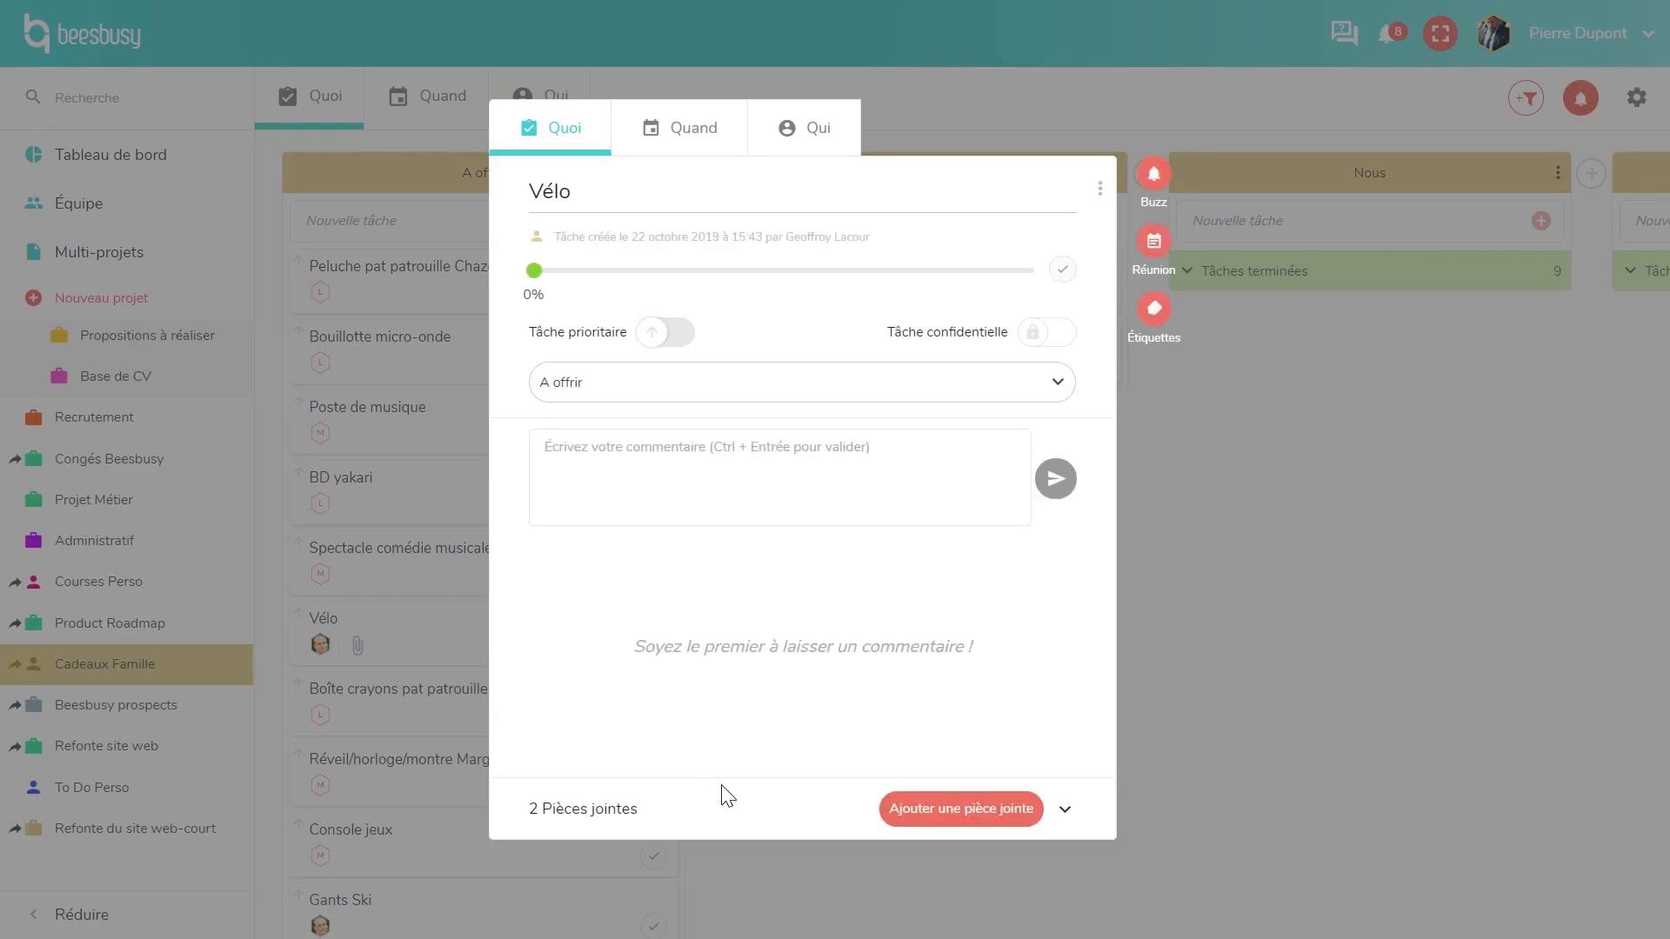
click(786, 823)
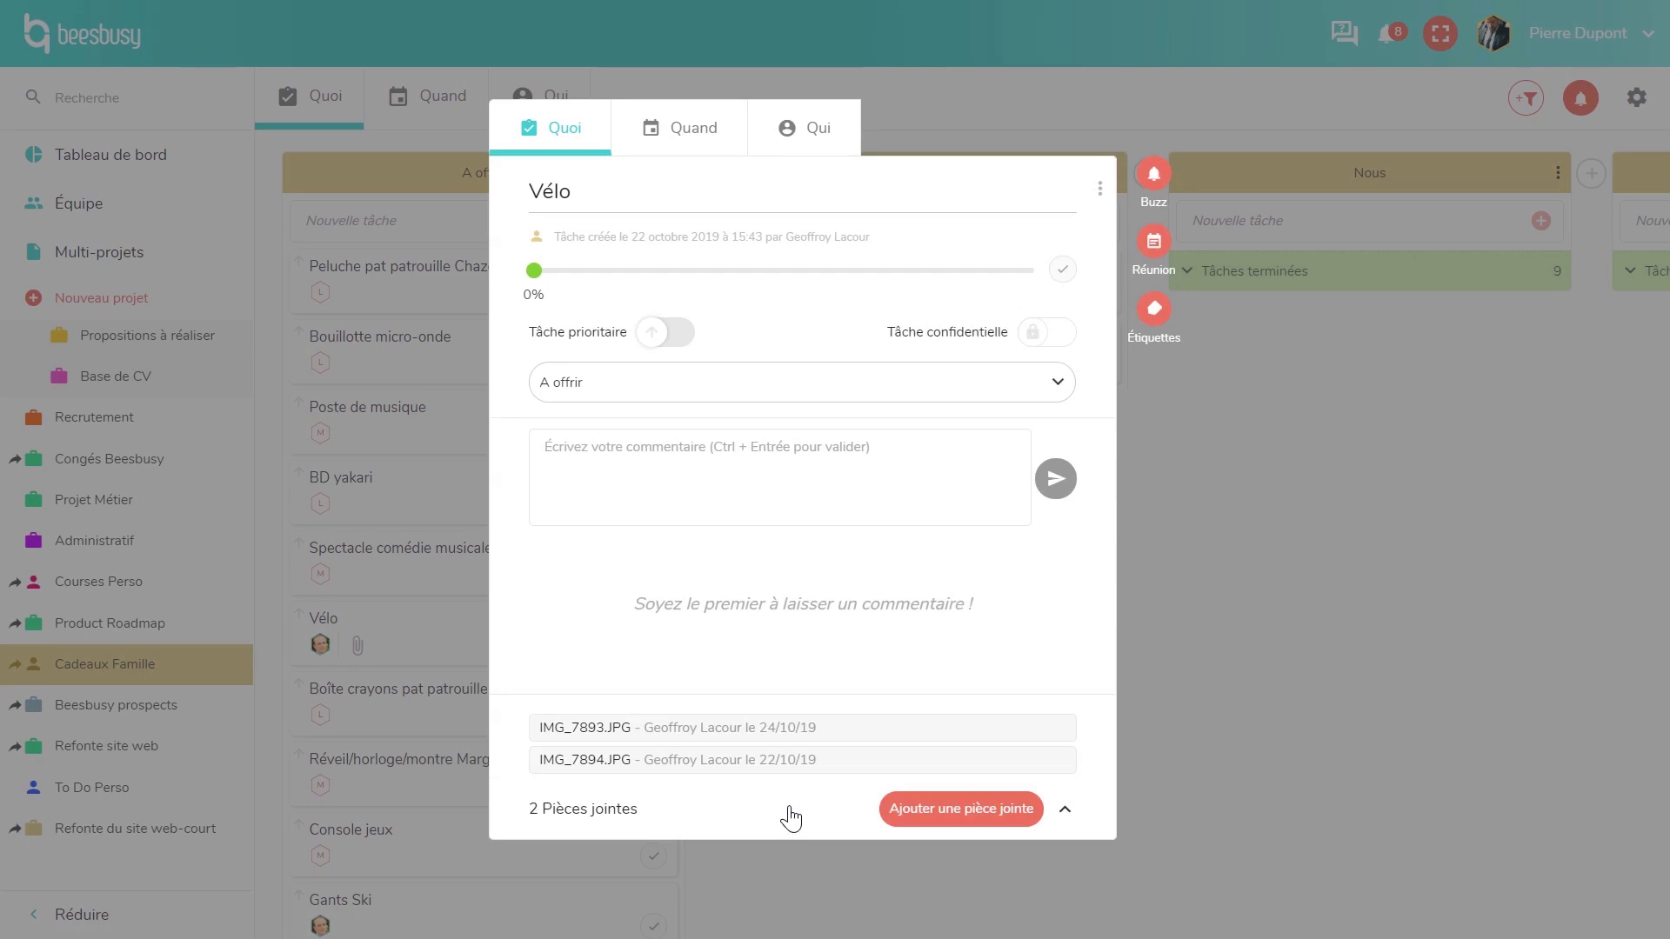
click(673, 744)
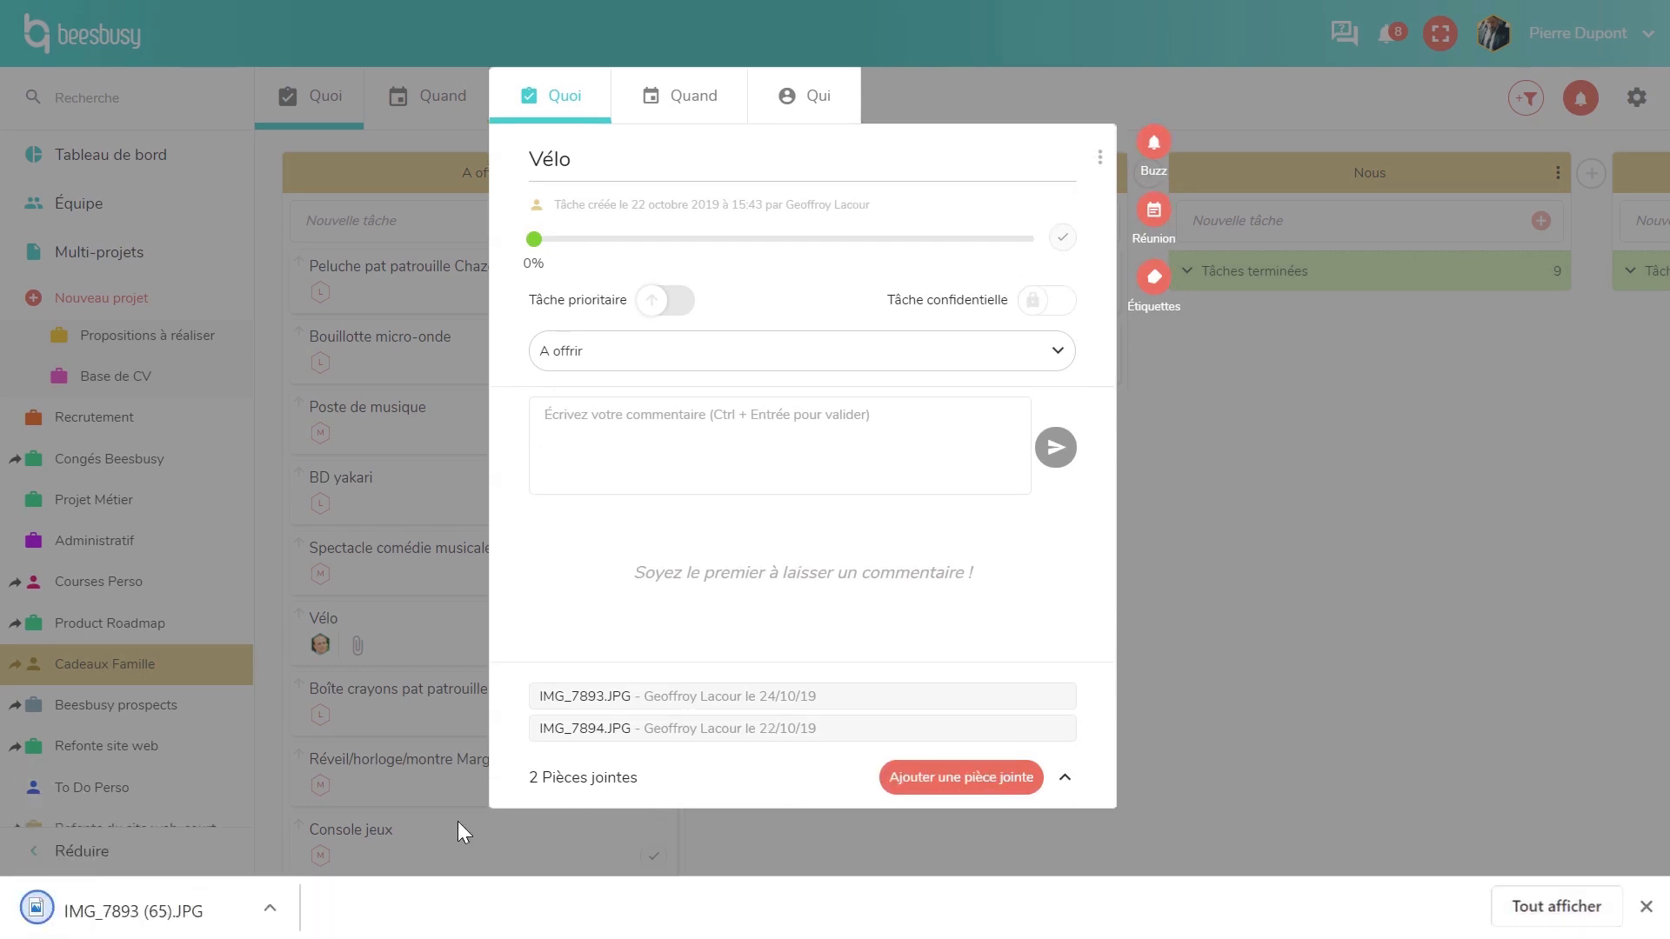
click(275, 916)
click(301, 743)
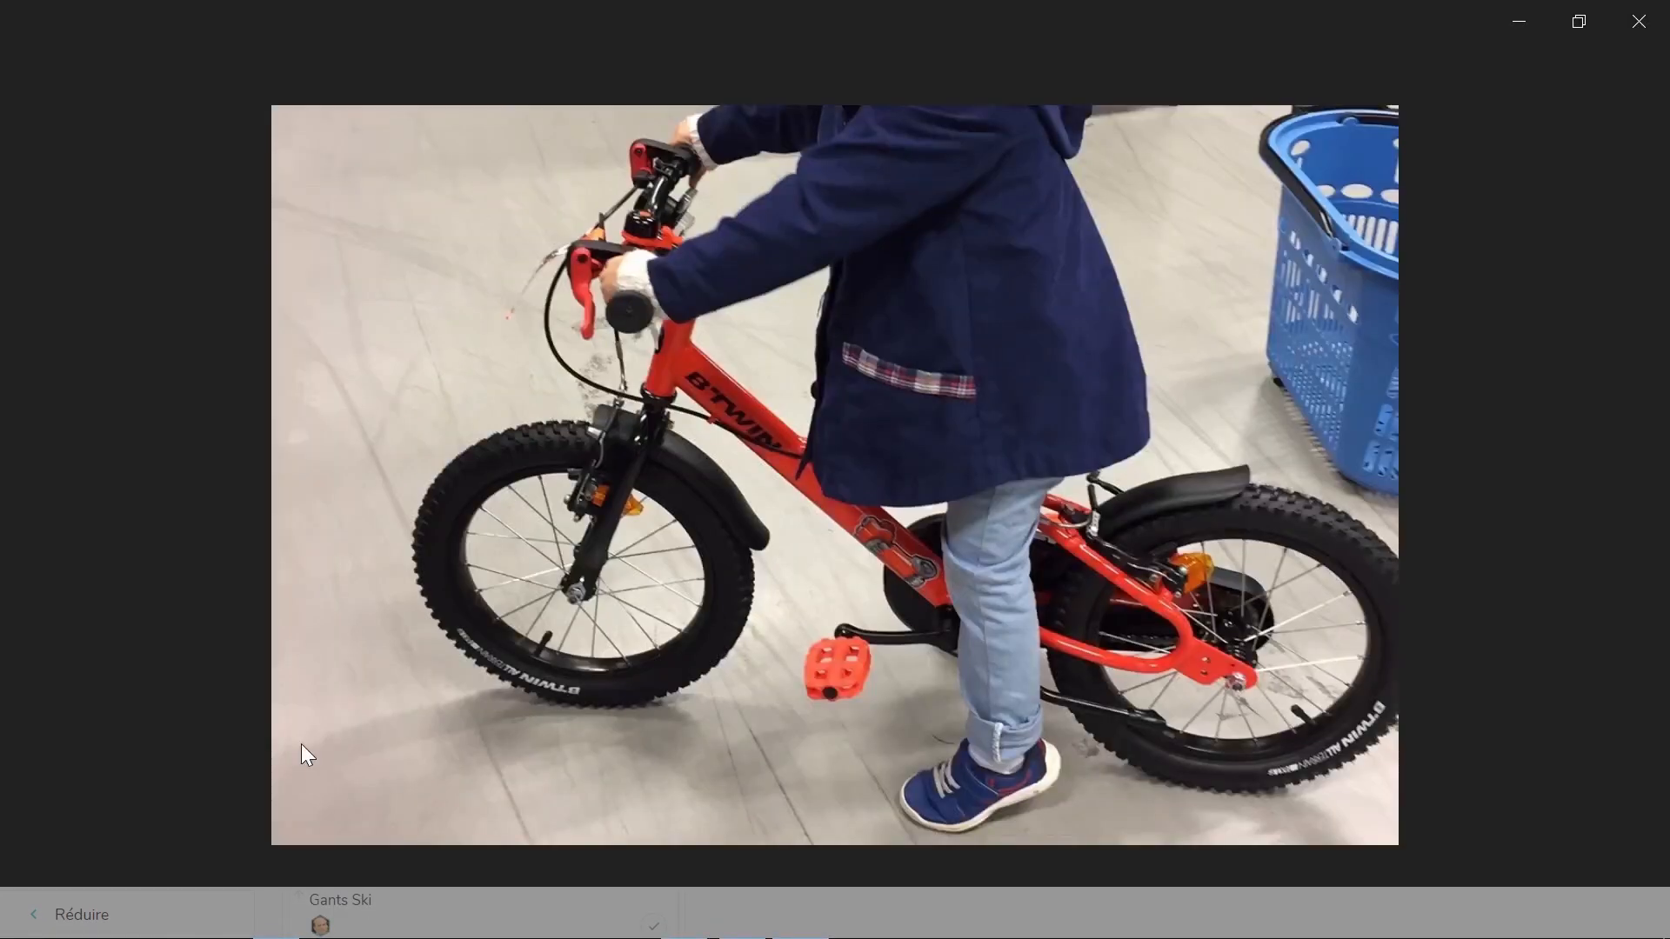
click(1655, 32)
- Close the Vélo task and show Création d'un logo's per-member time table
click(1357, 426)
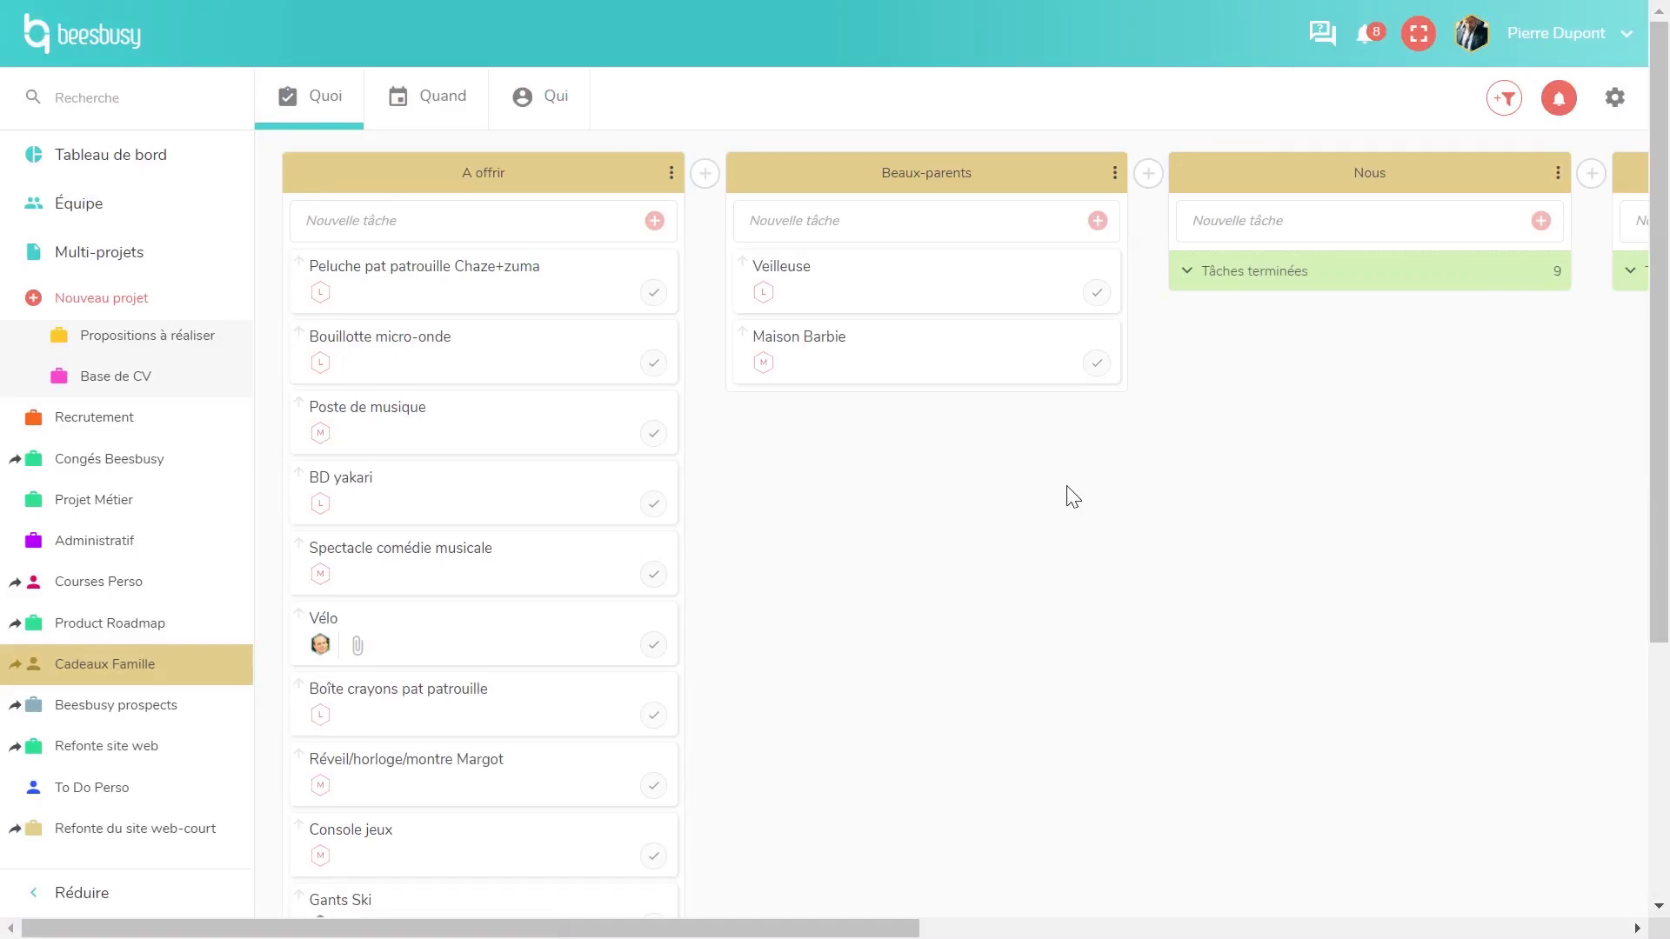
scroll(201, 577, up, 5)
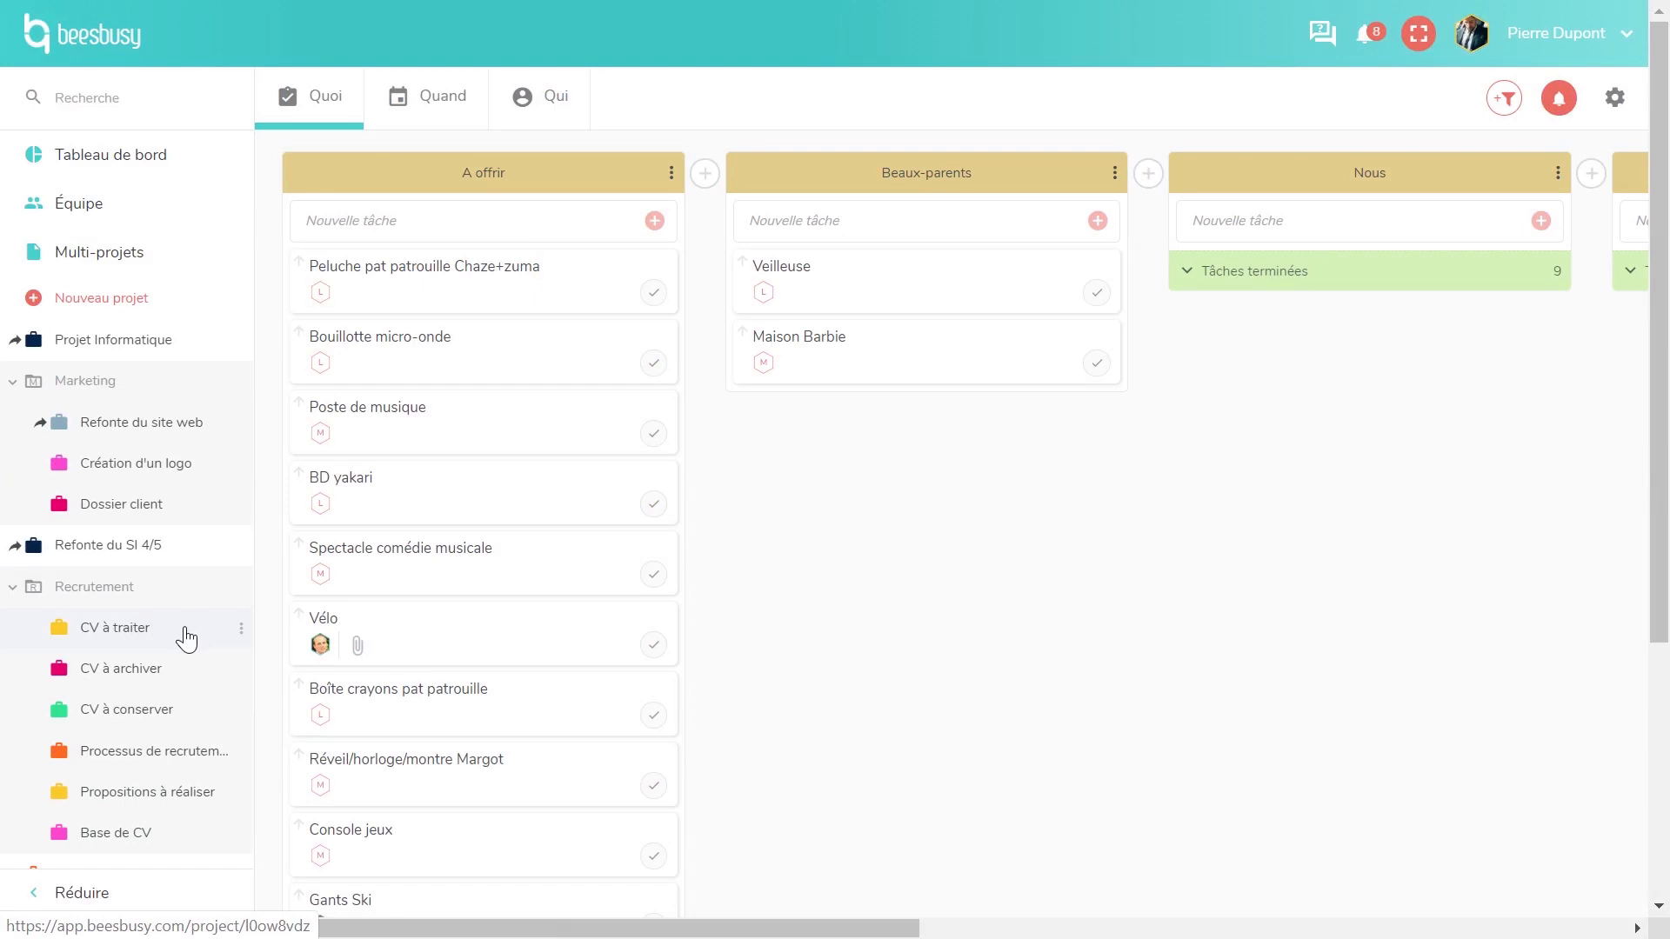
click(170, 473)
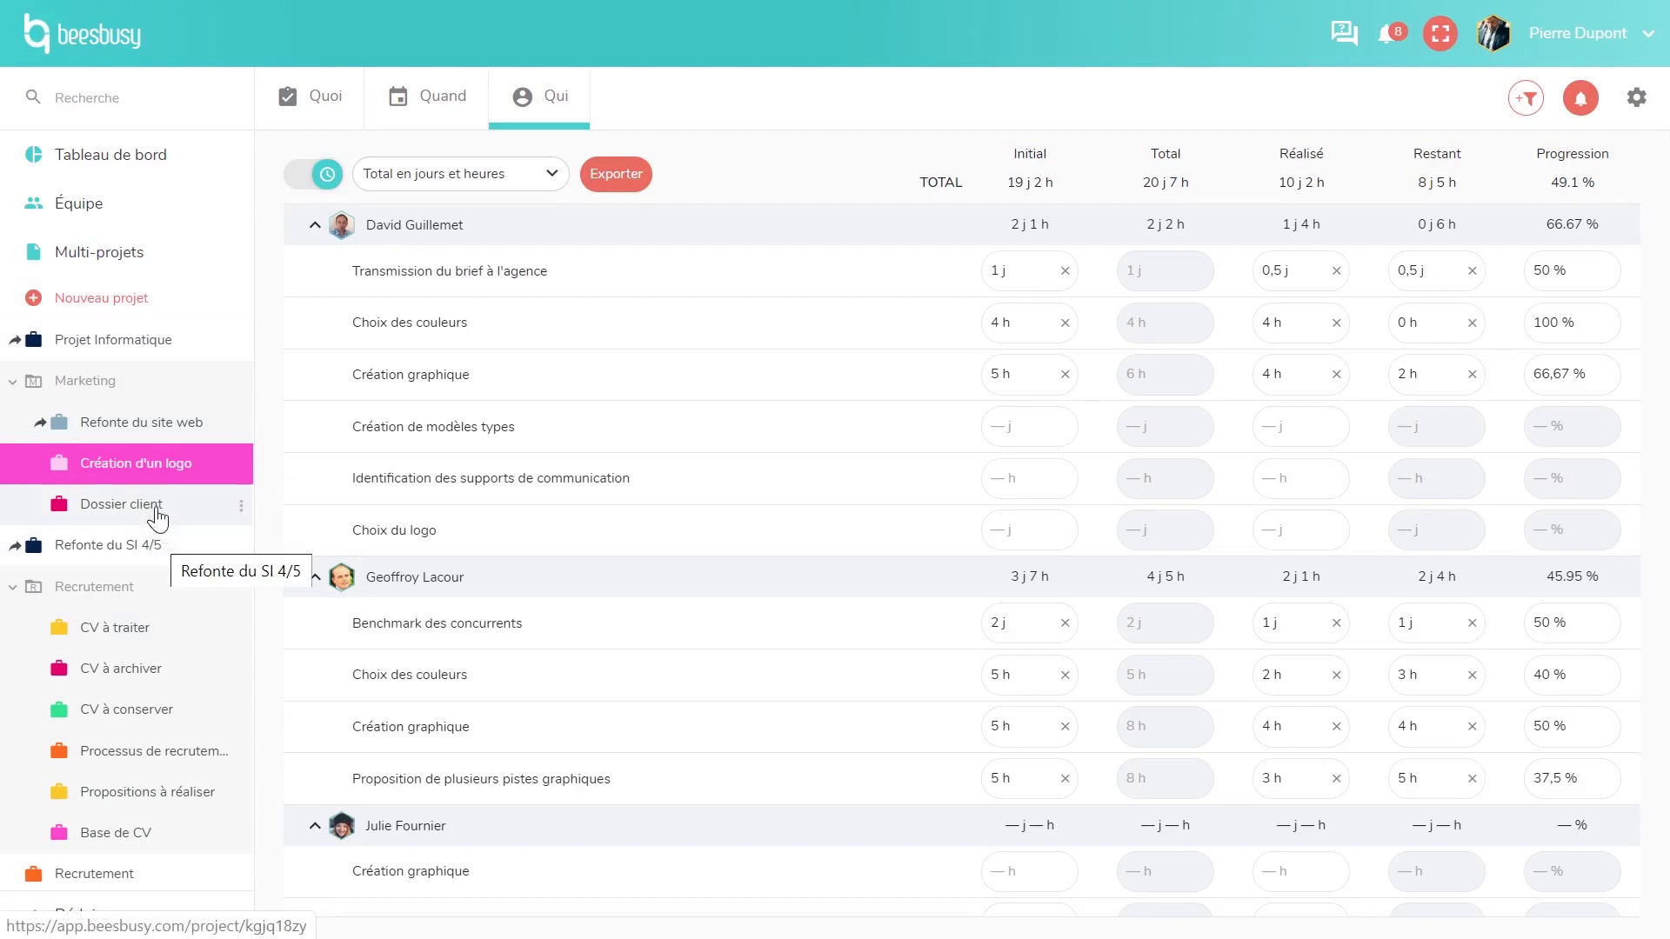
- Open the multi-project planning and browse its state, member and project filters
click(132, 261)
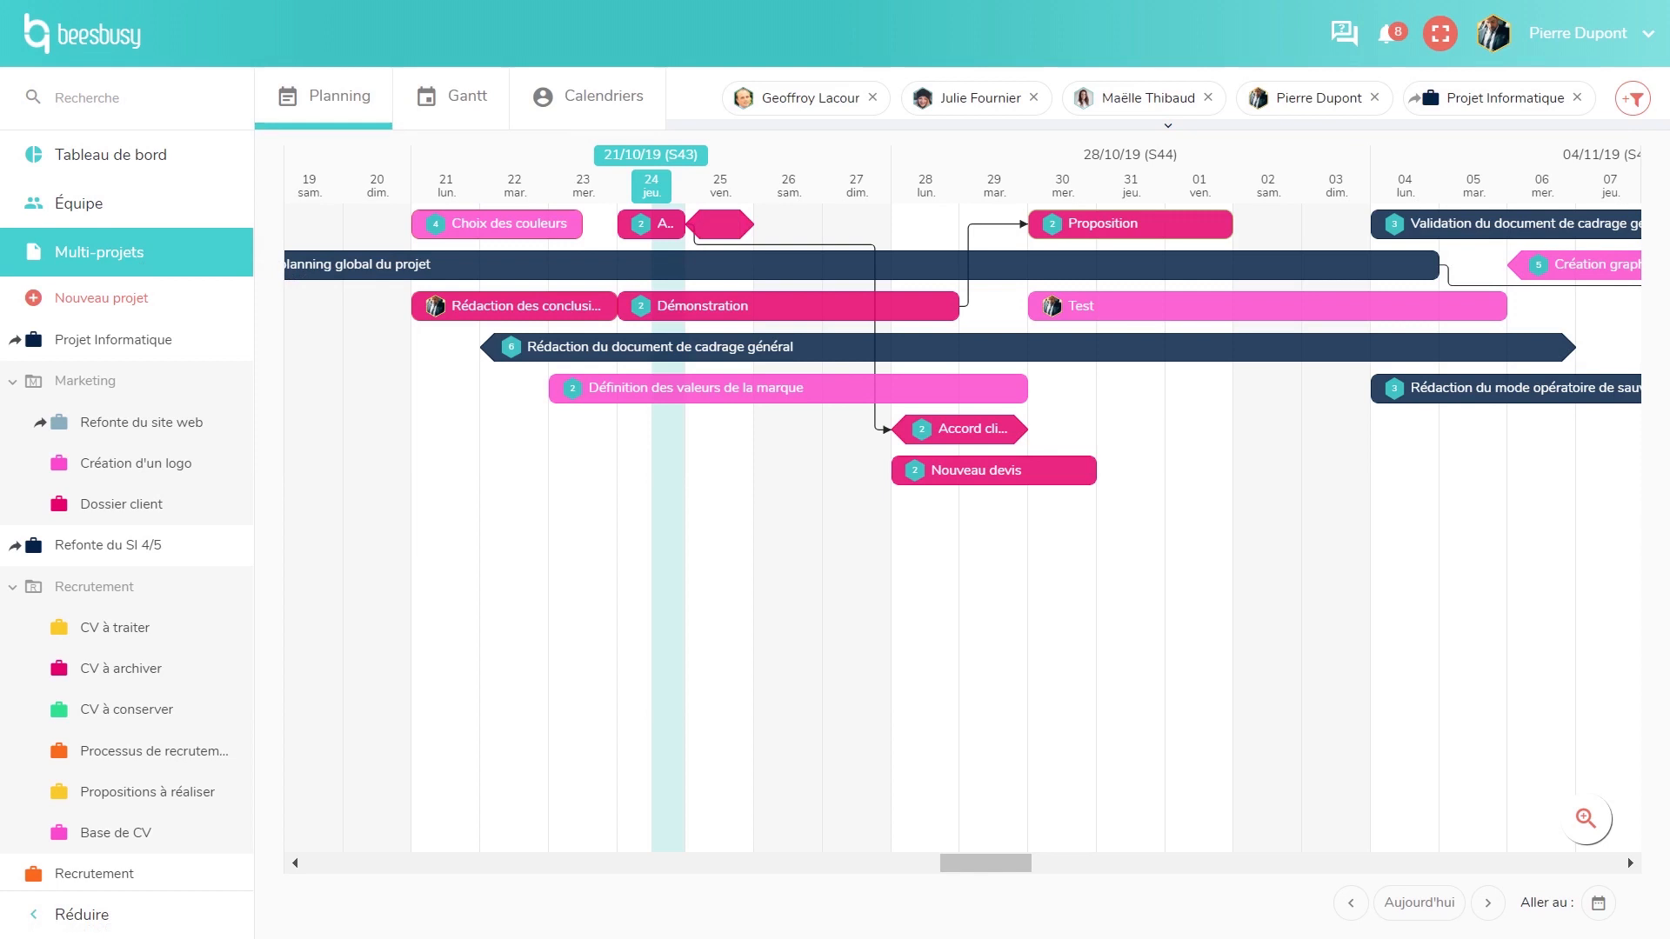
click(1634, 103)
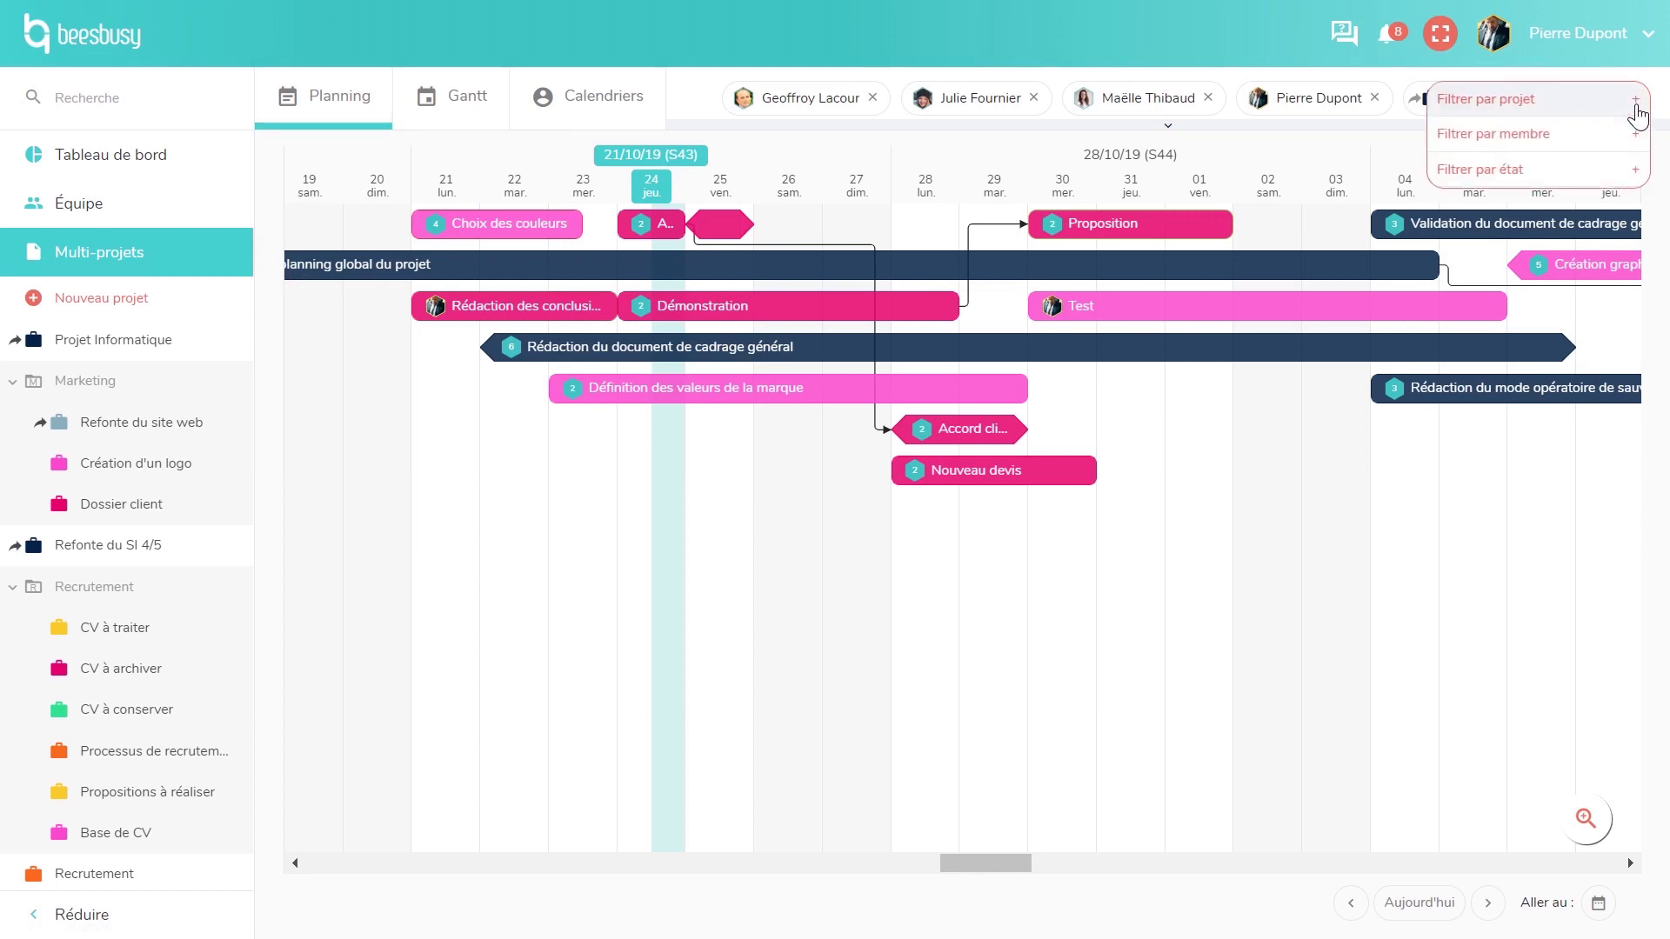
click(1566, 179)
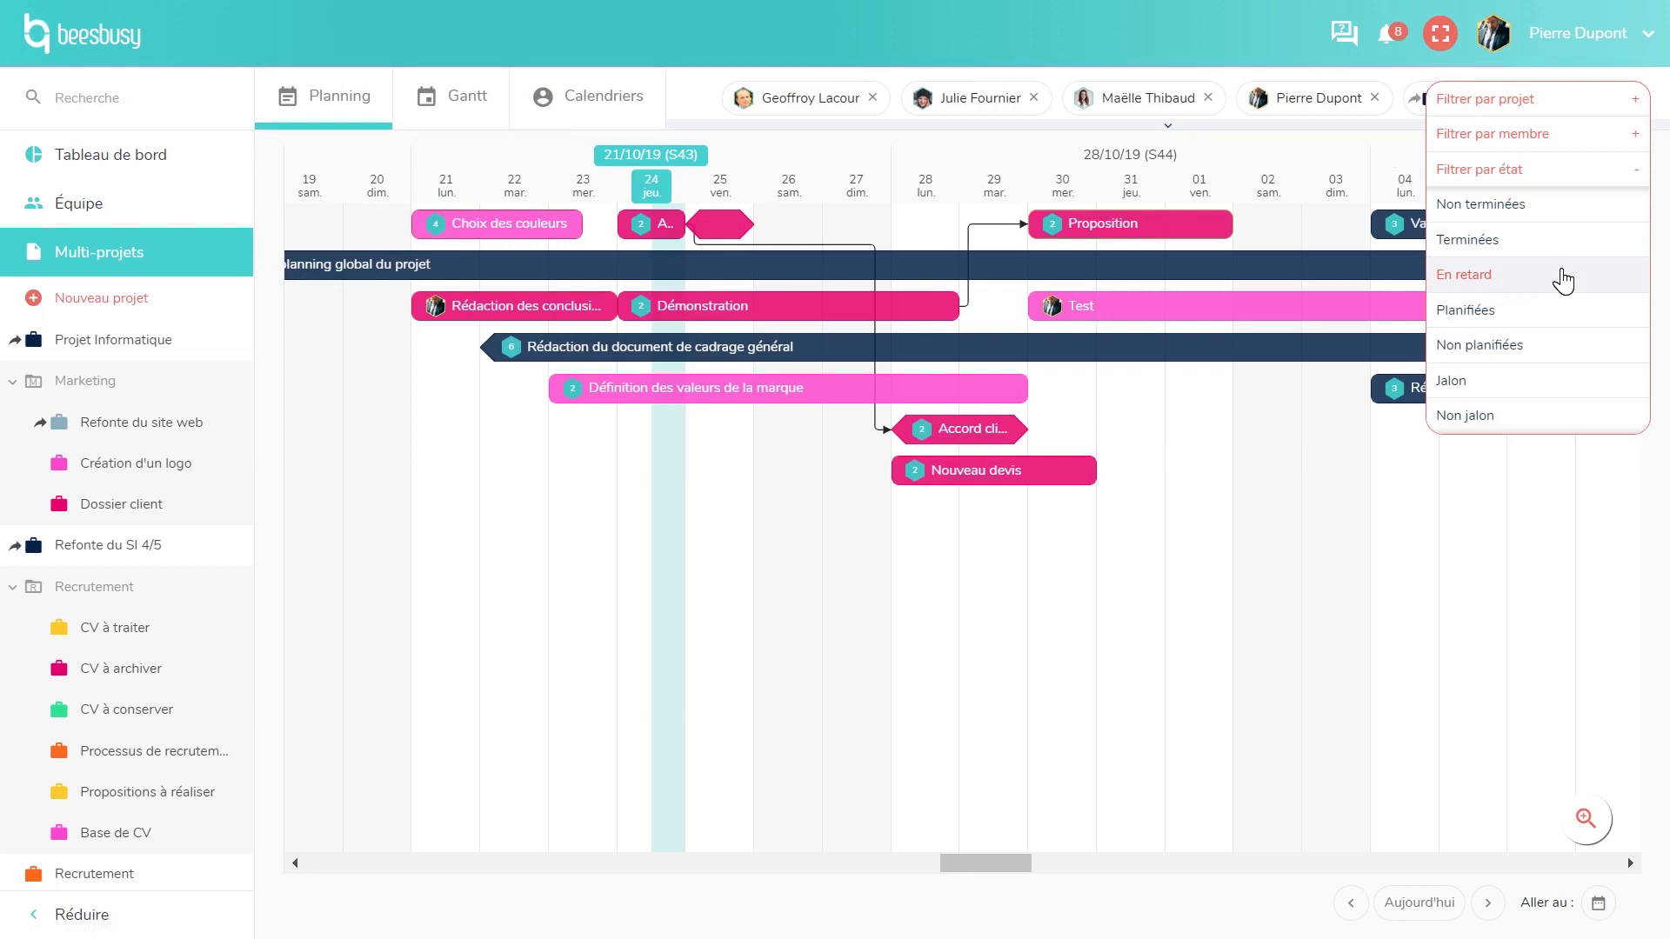
click(1594, 169)
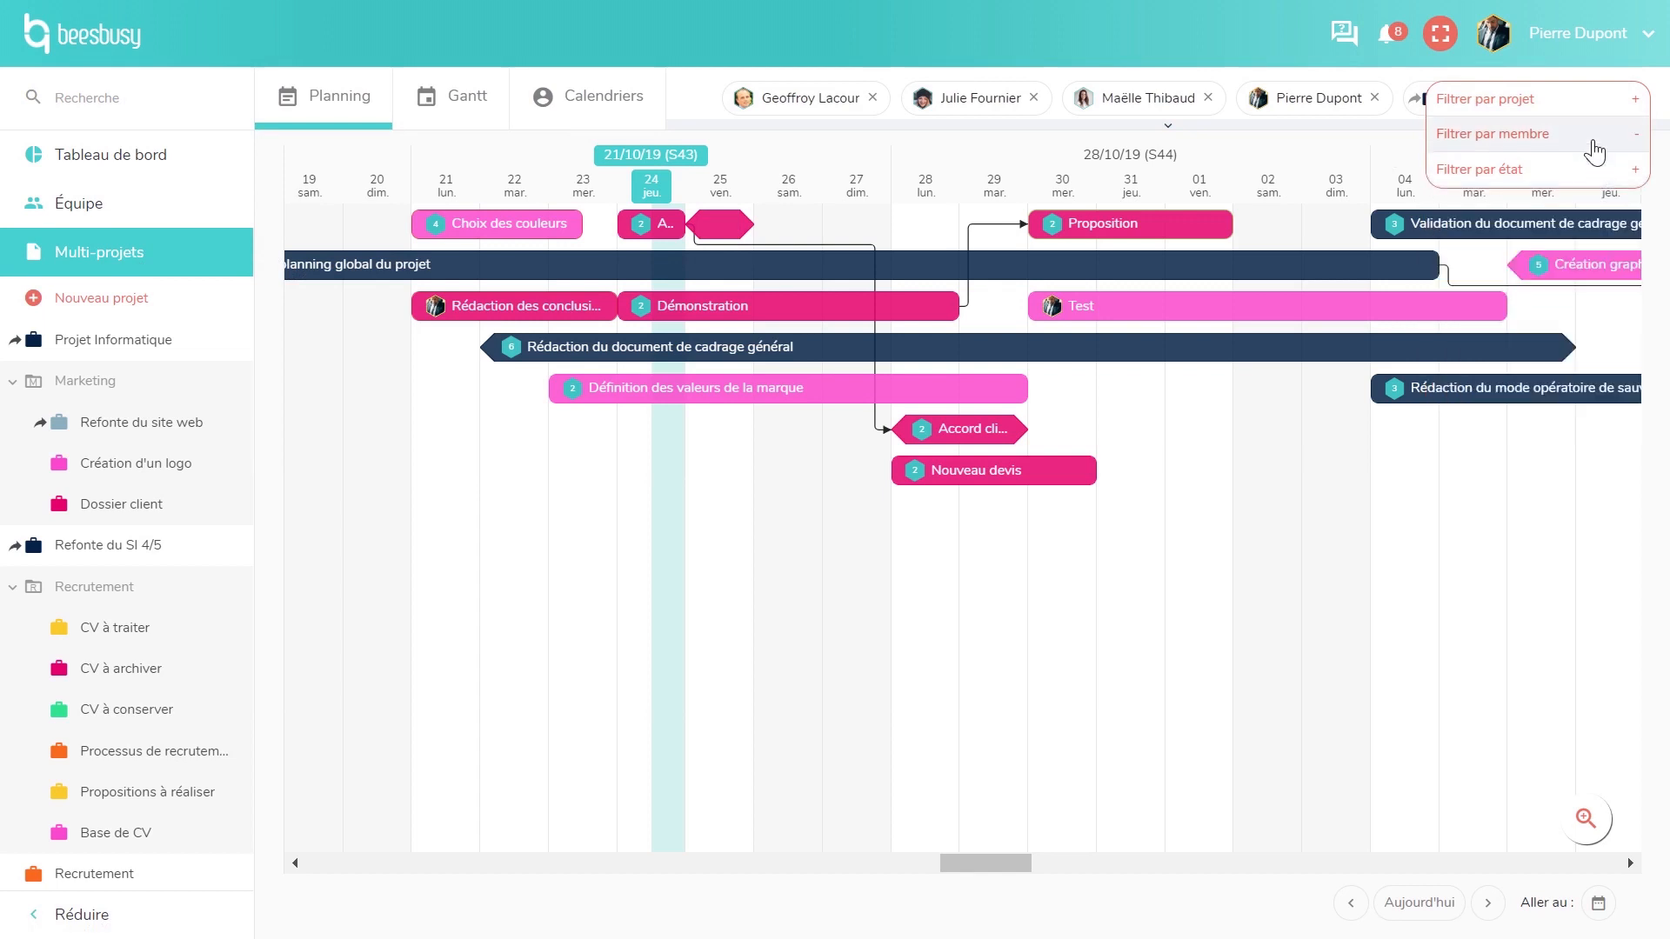
click(1593, 139)
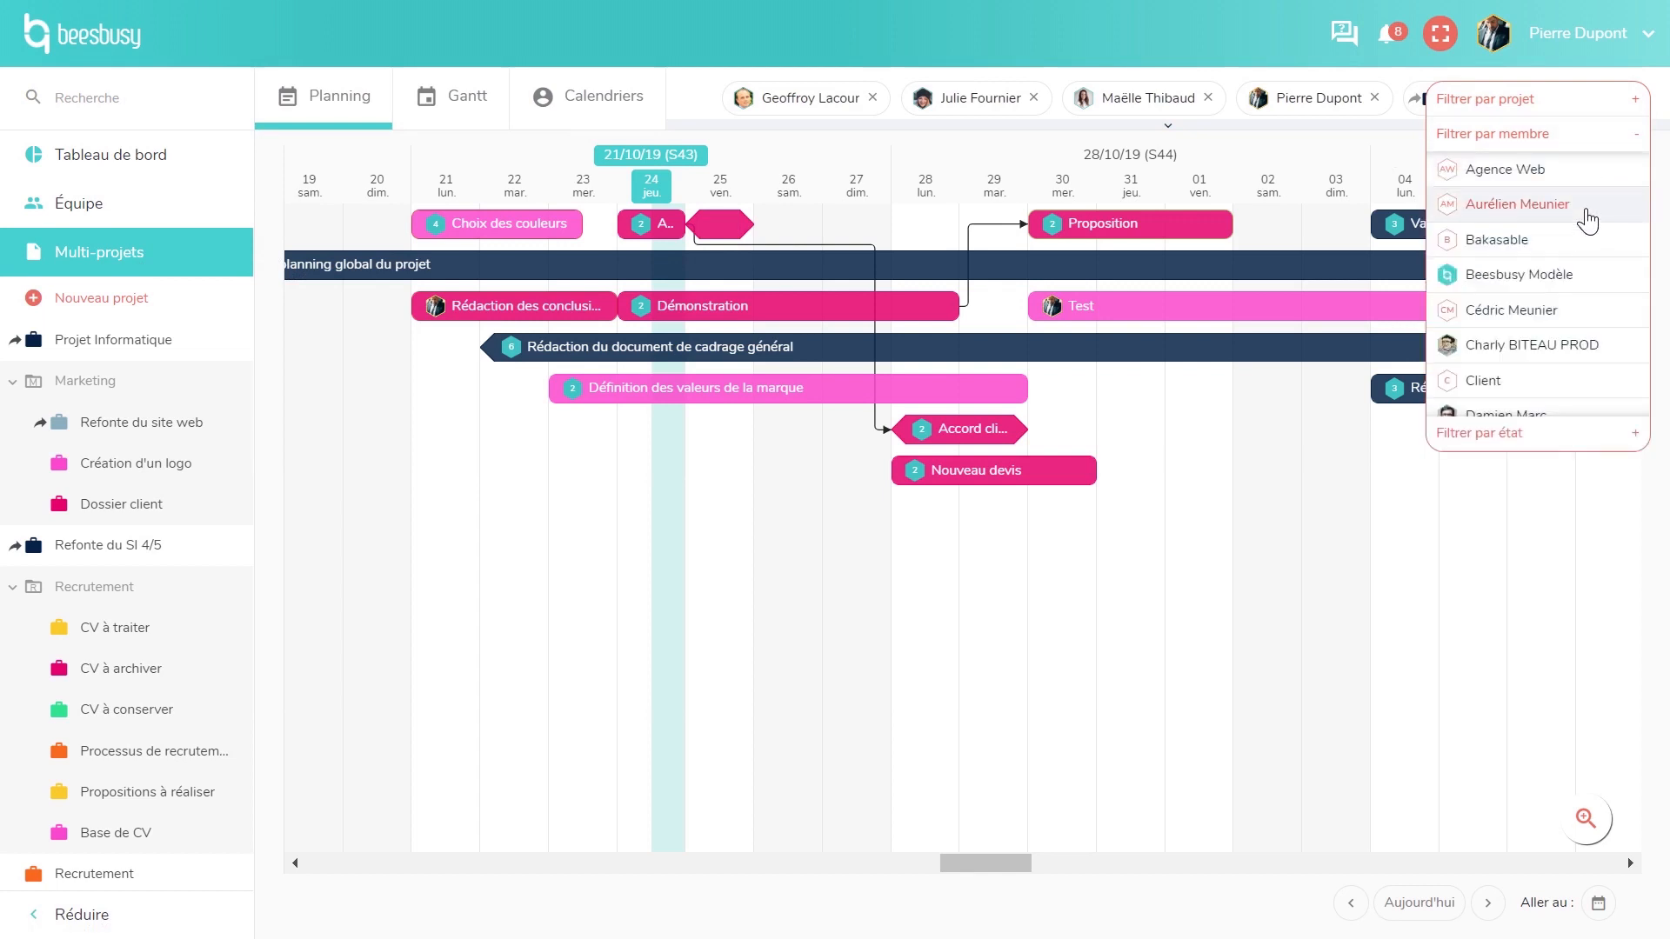
click(1607, 139)
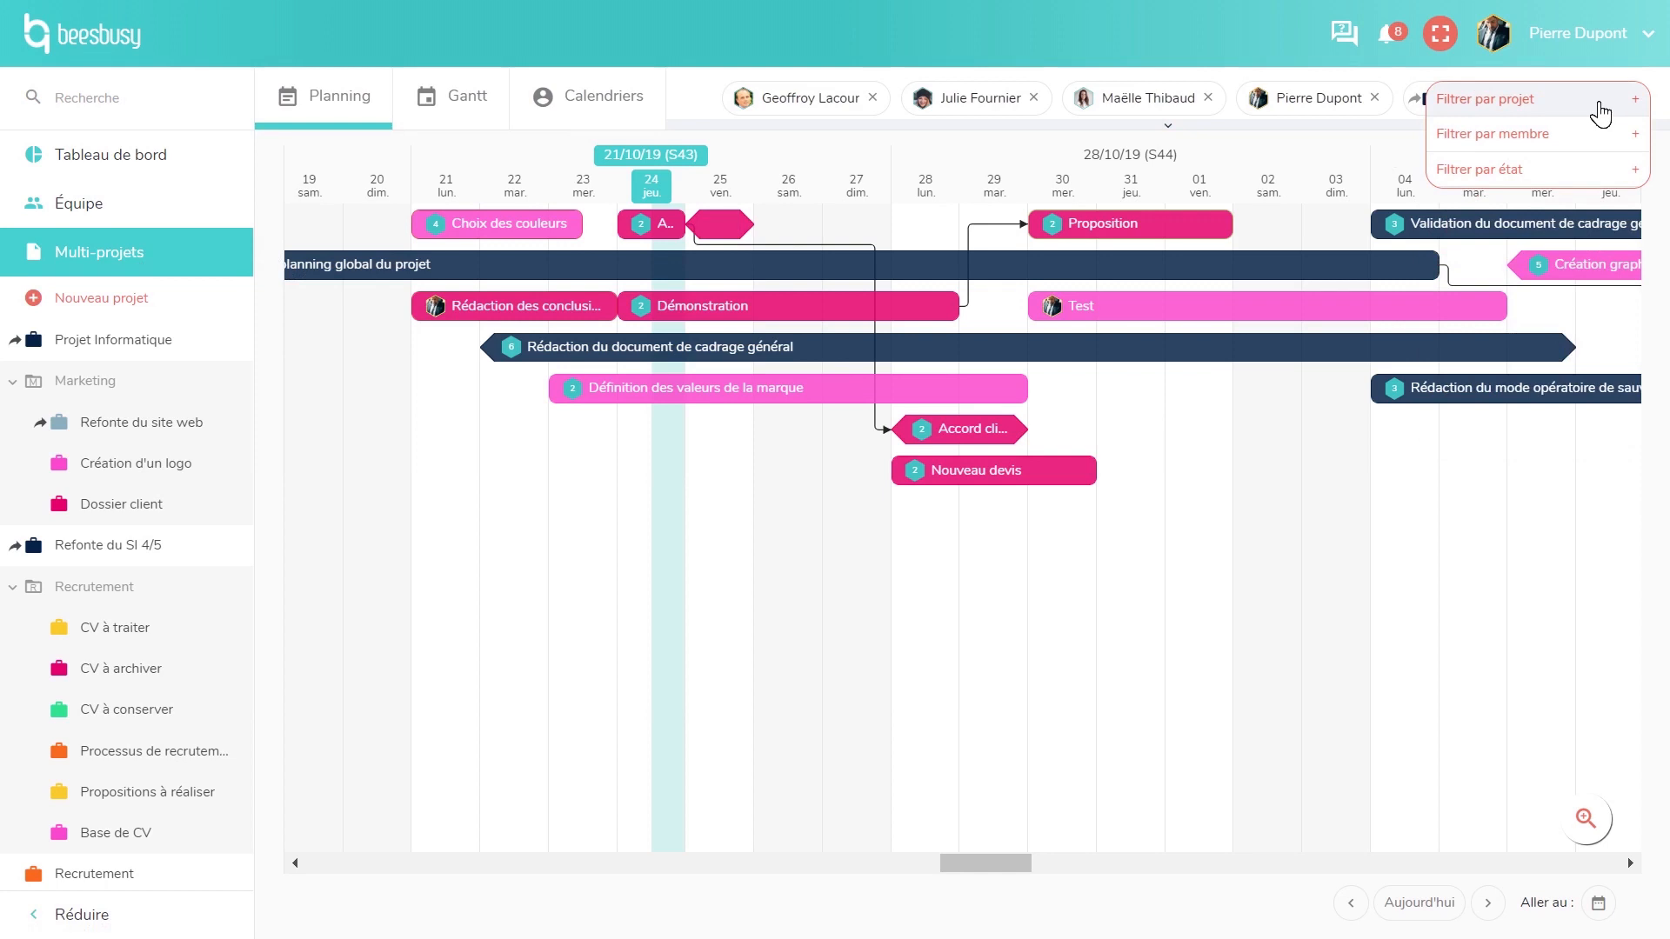
click(1600, 104)
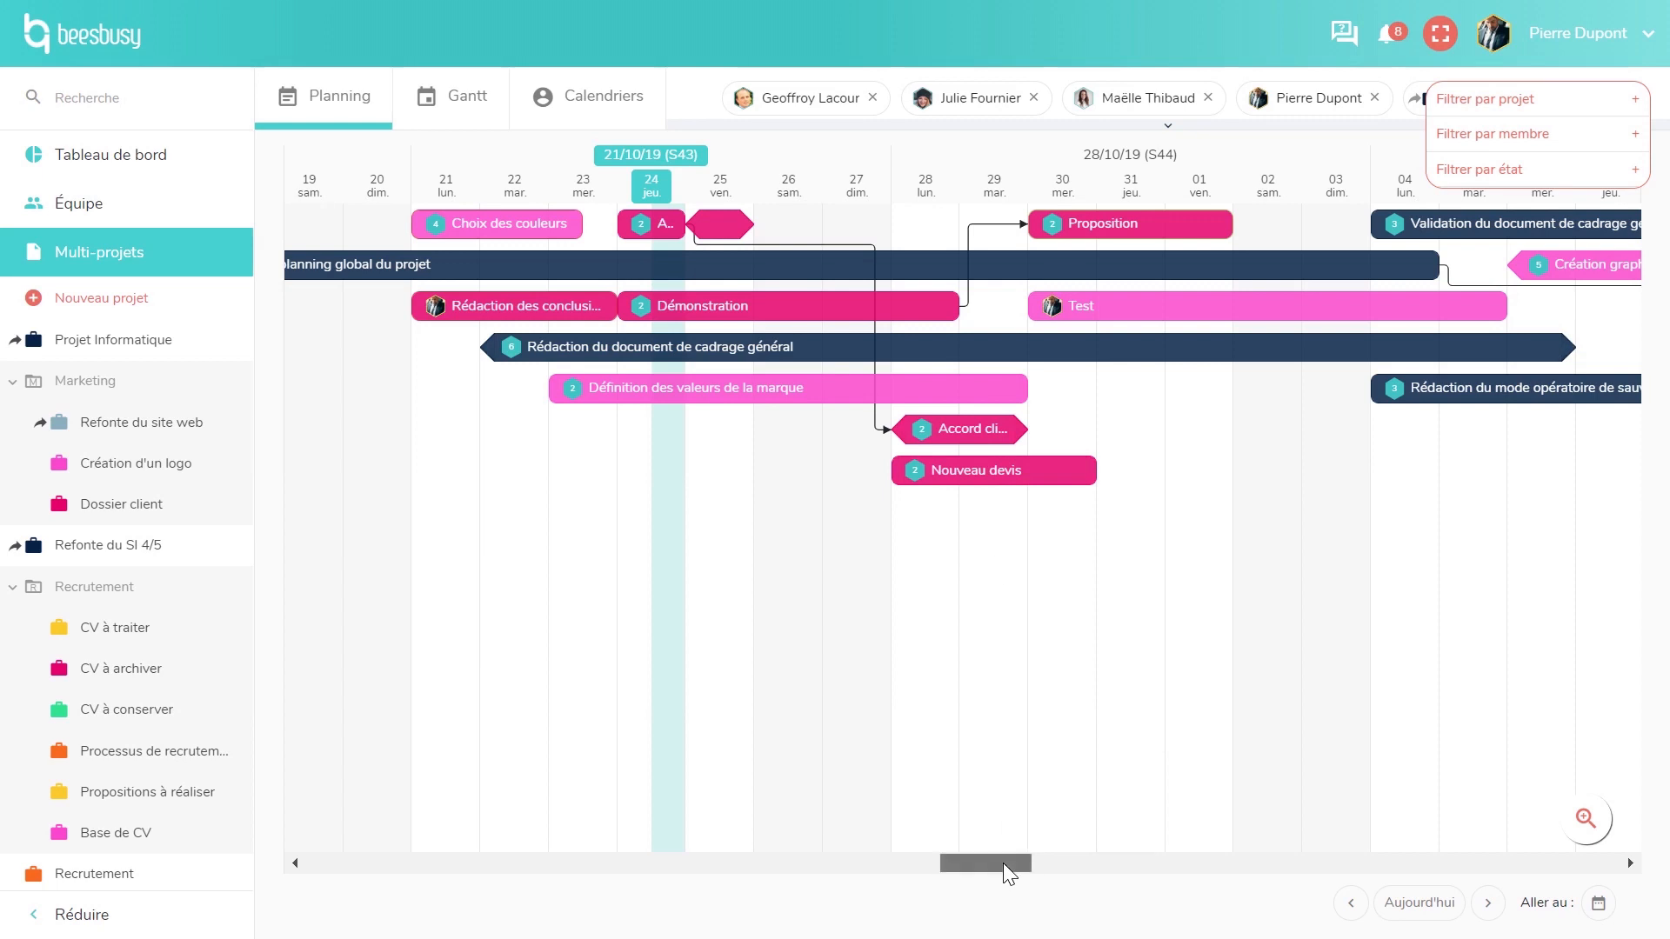
- Move Nouveau devis two days later to start 30/10, then show the Gantt chart
drag(1004, 863, 1009, 862)
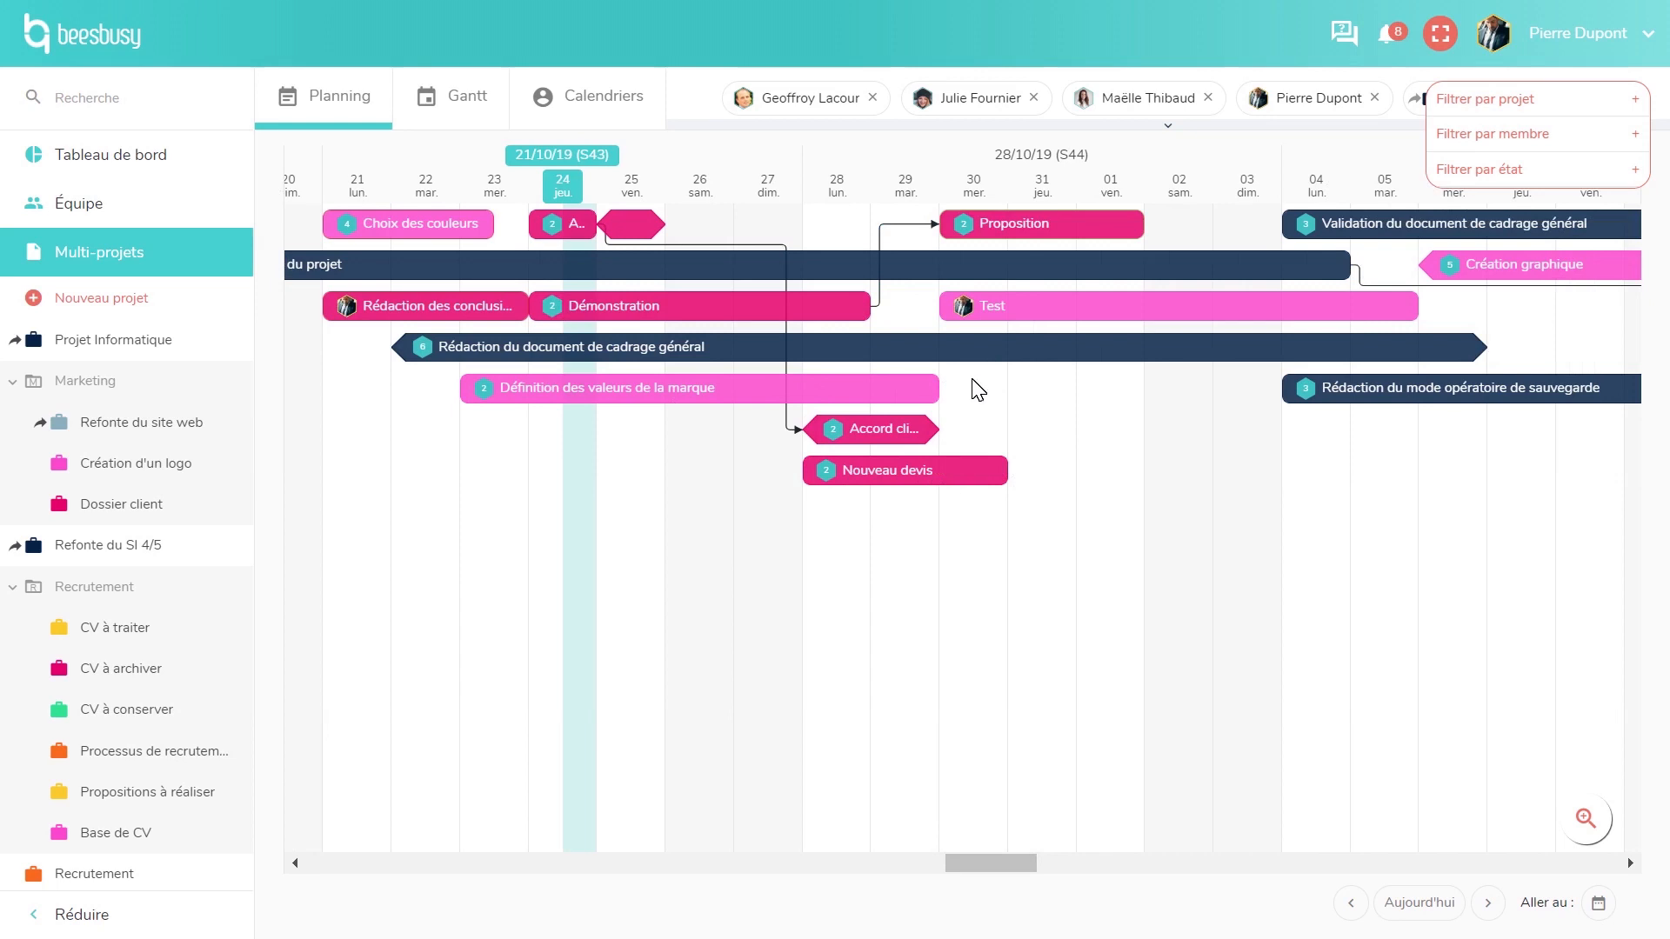
drag(920, 479, 1068, 477)
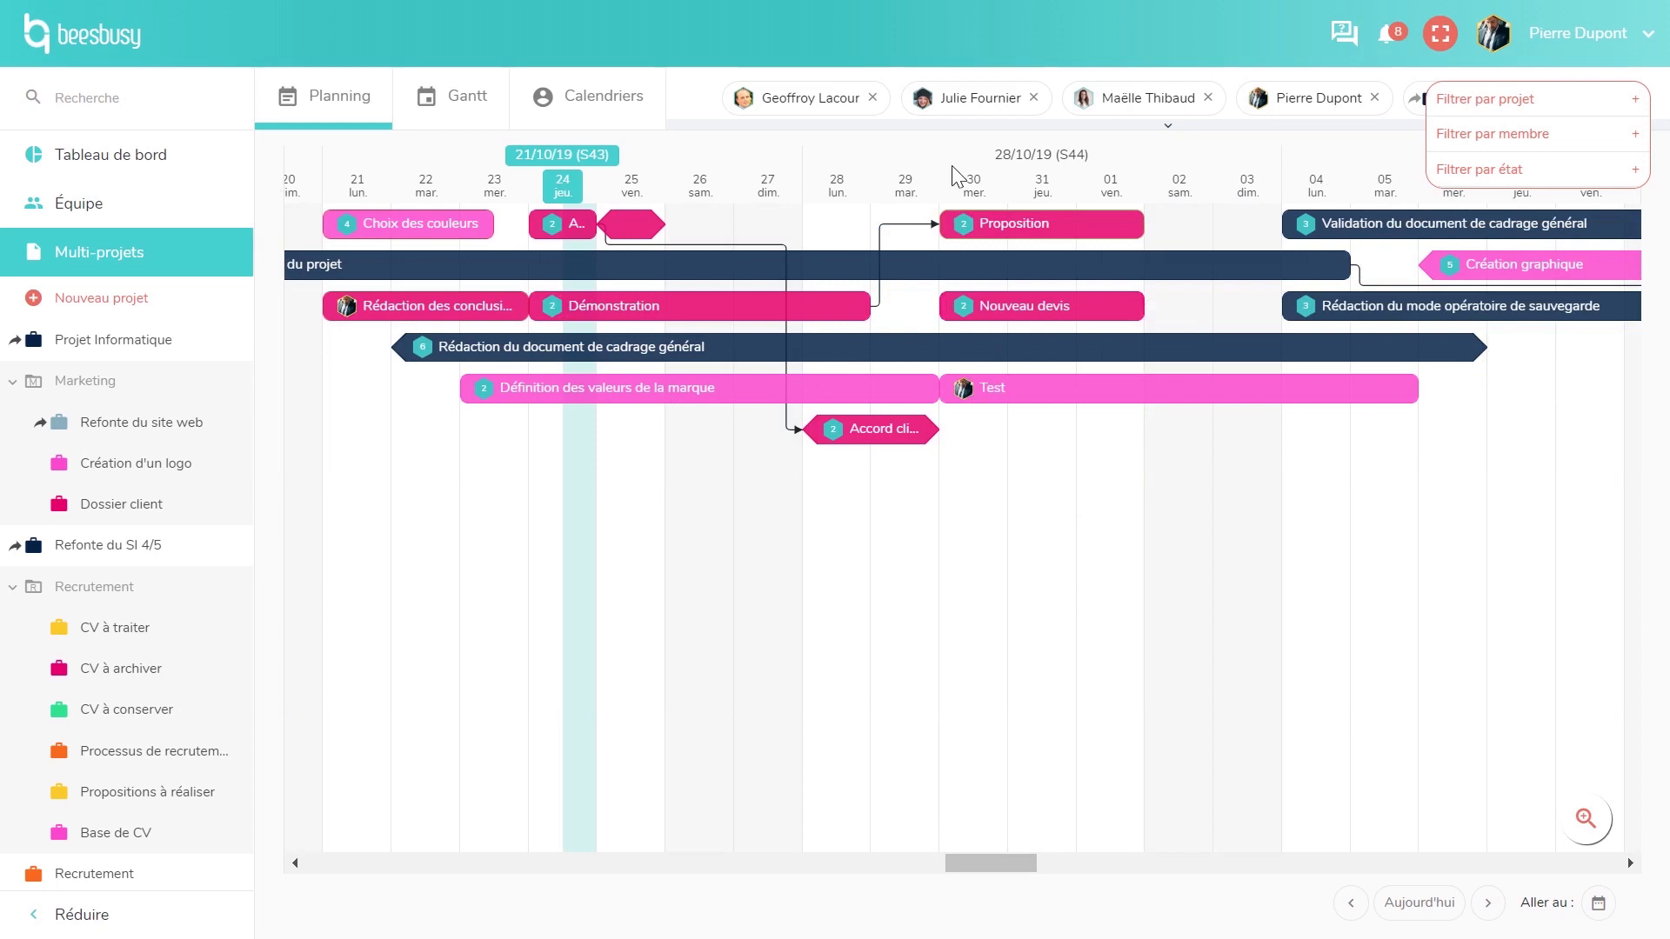
click(459, 116)
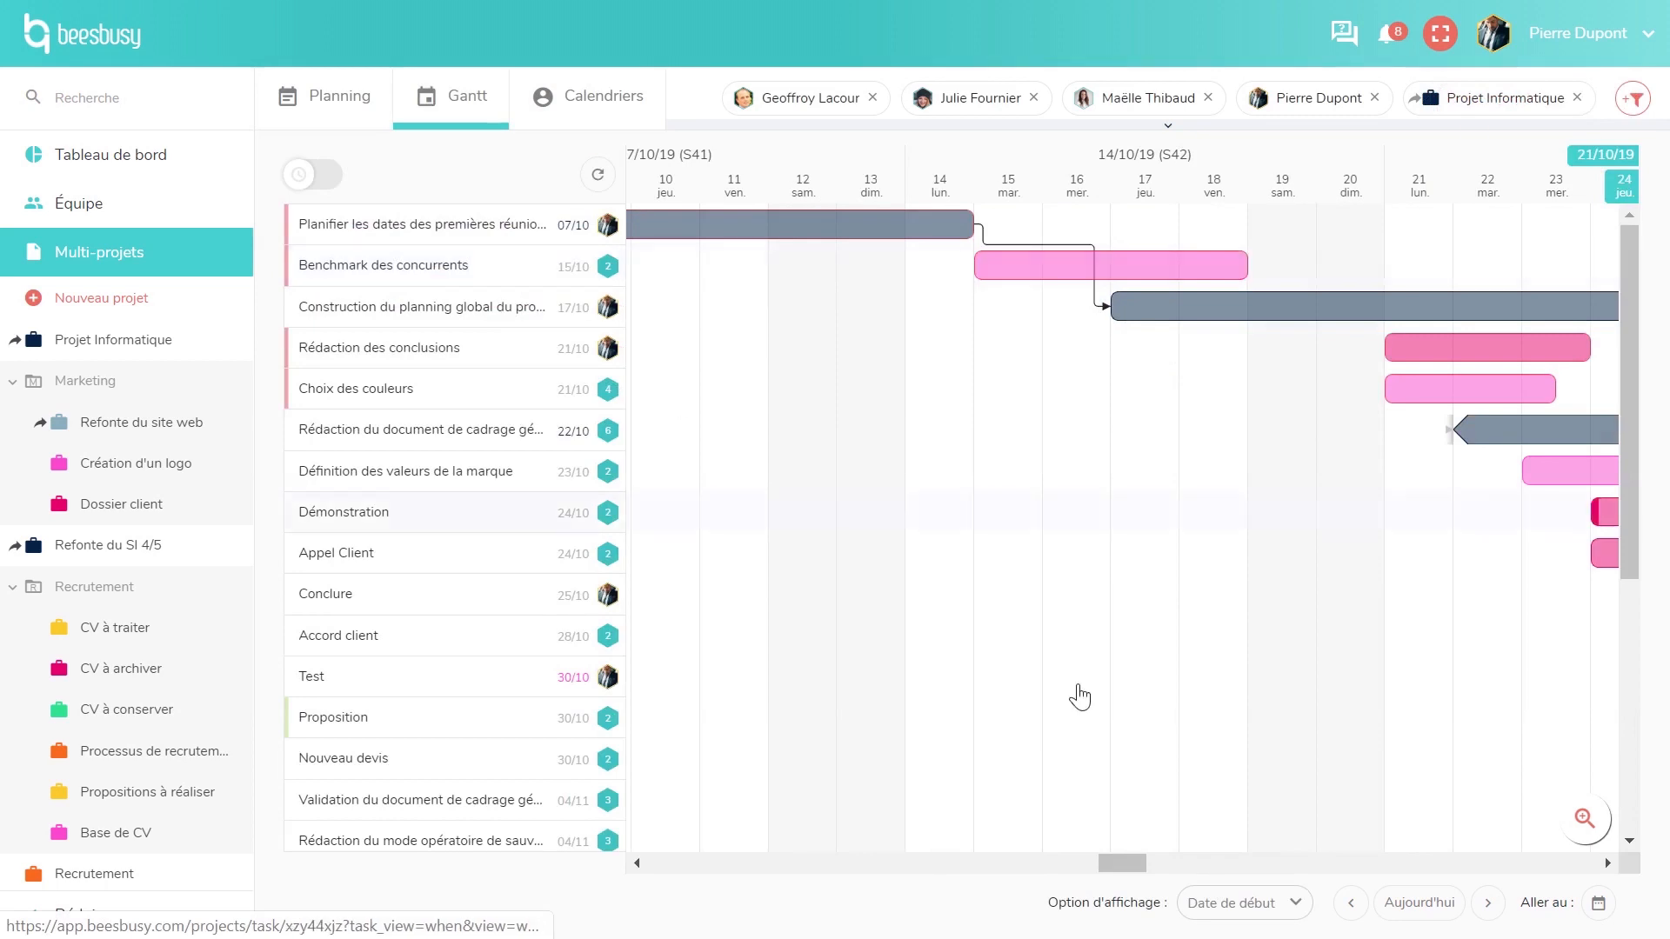
- Show task time totals, collapse Projet Informatique and Création d'un logo, then view per-member calendars
drag(1129, 864, 1166, 864)
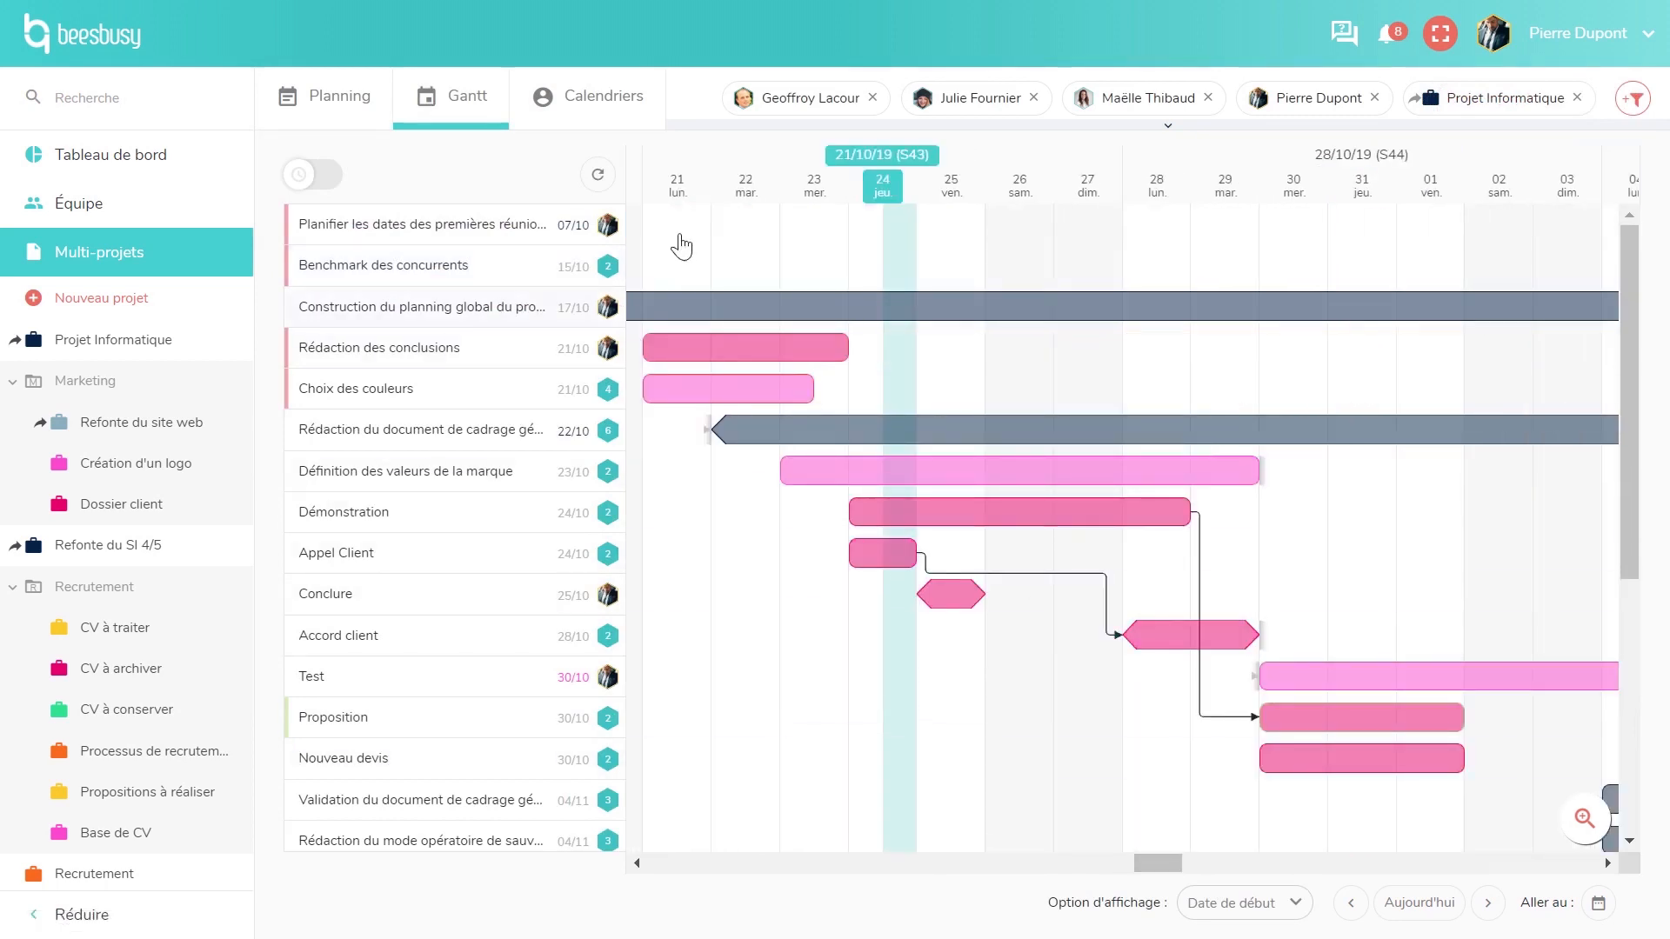
click(338, 180)
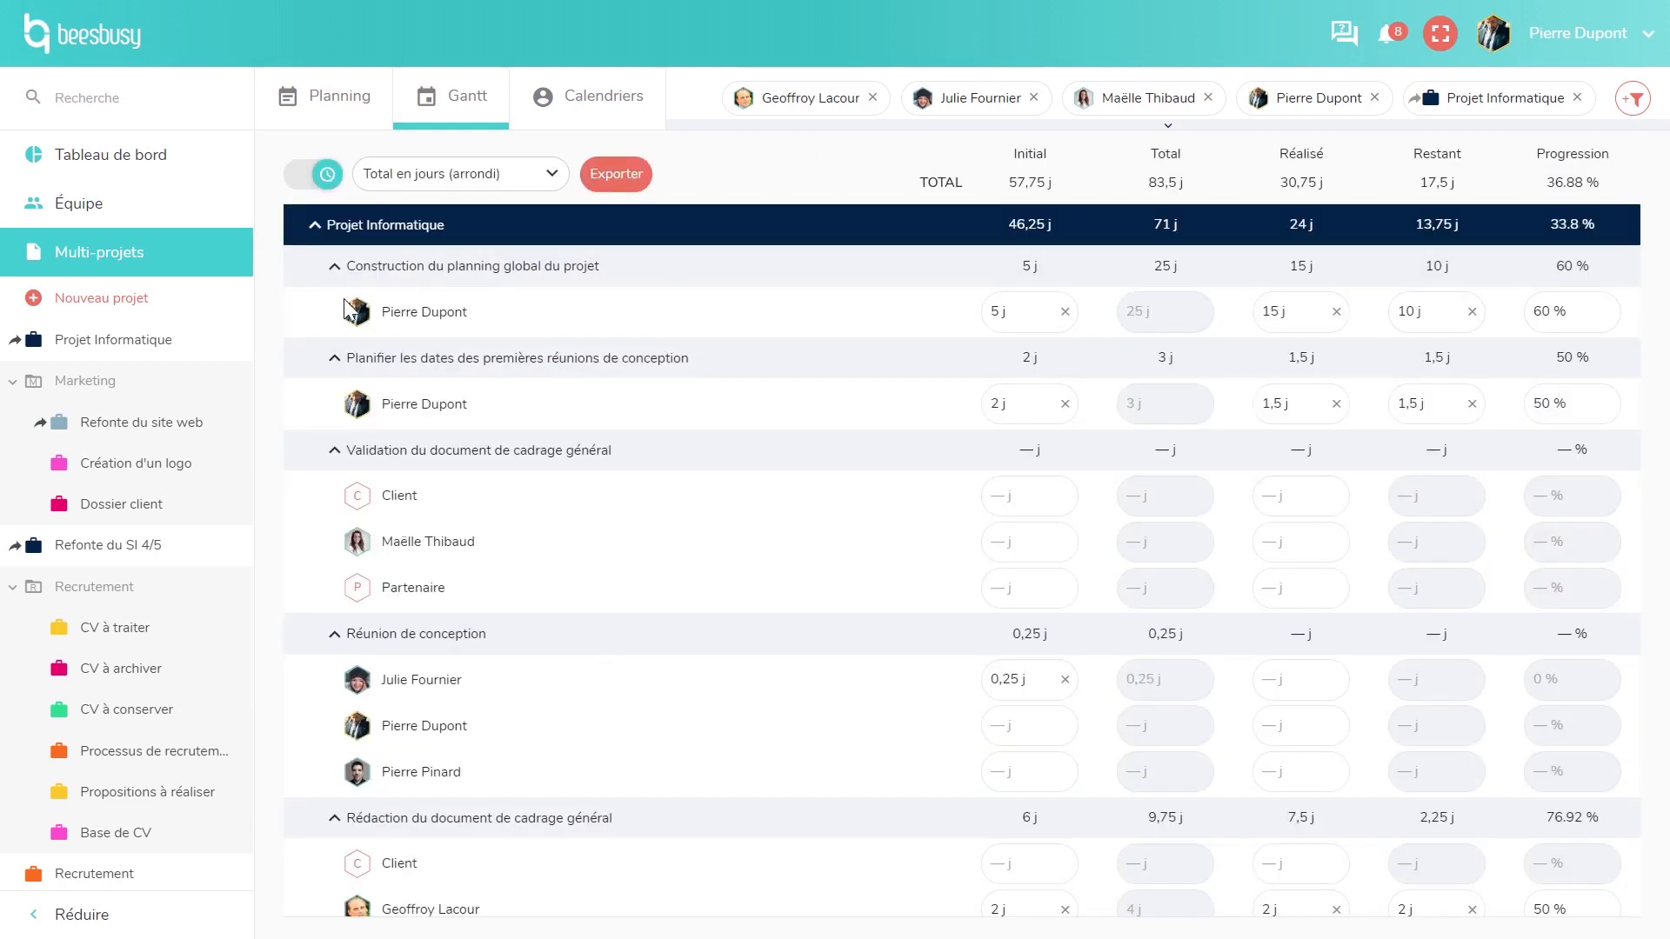
click(441, 228)
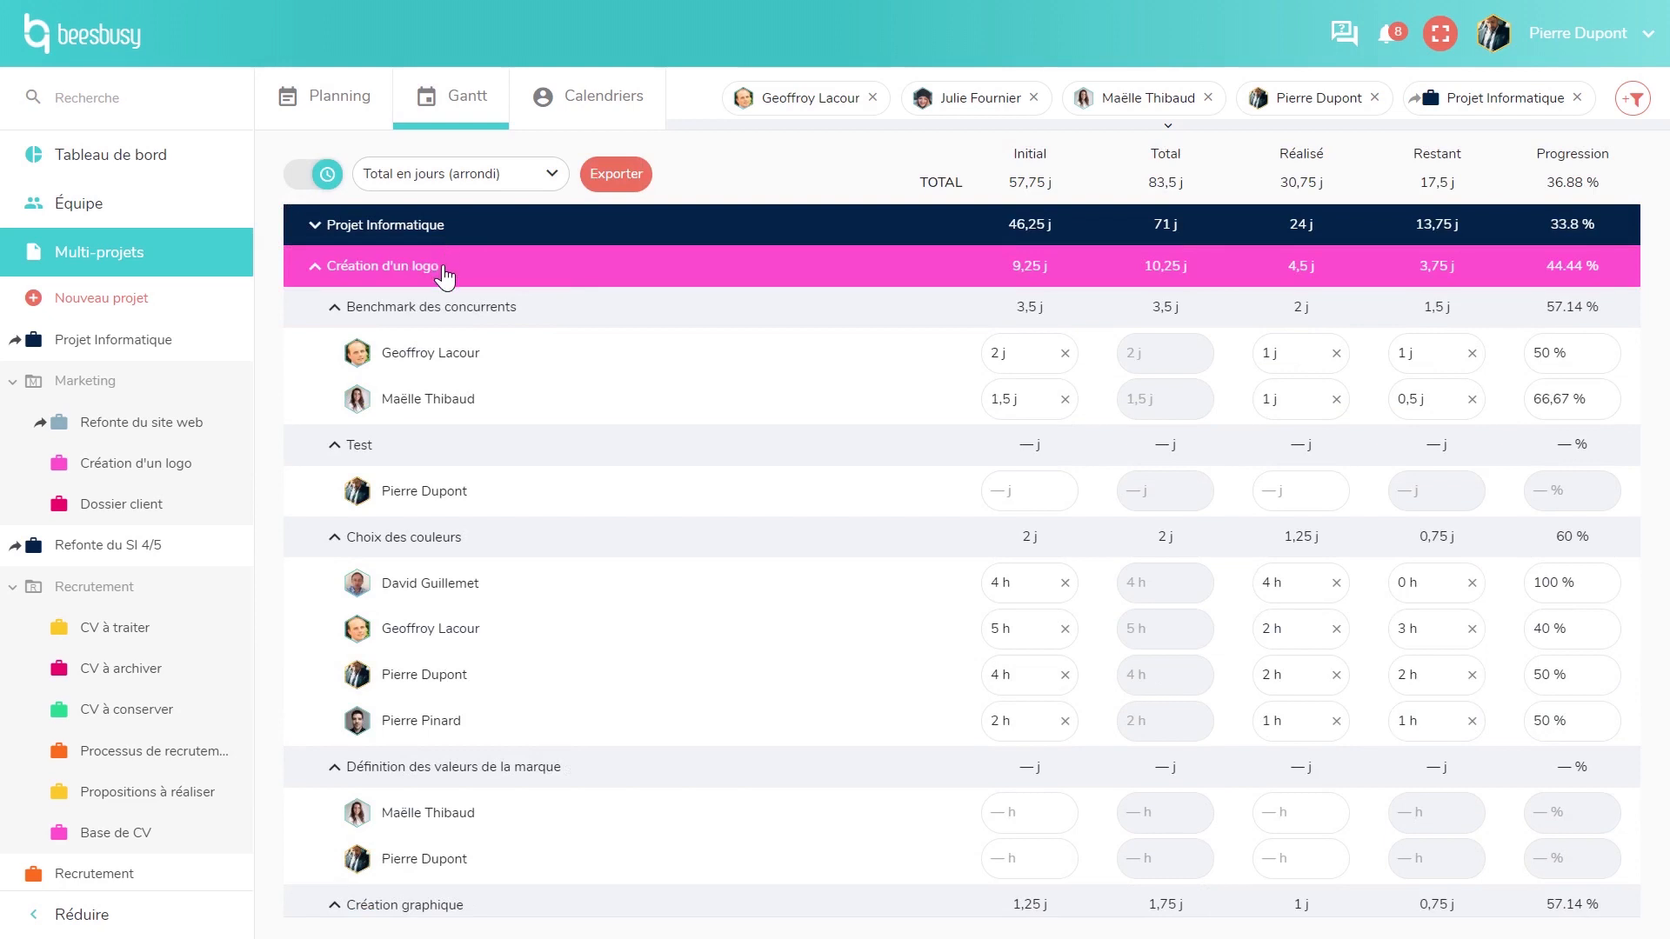
click(443, 271)
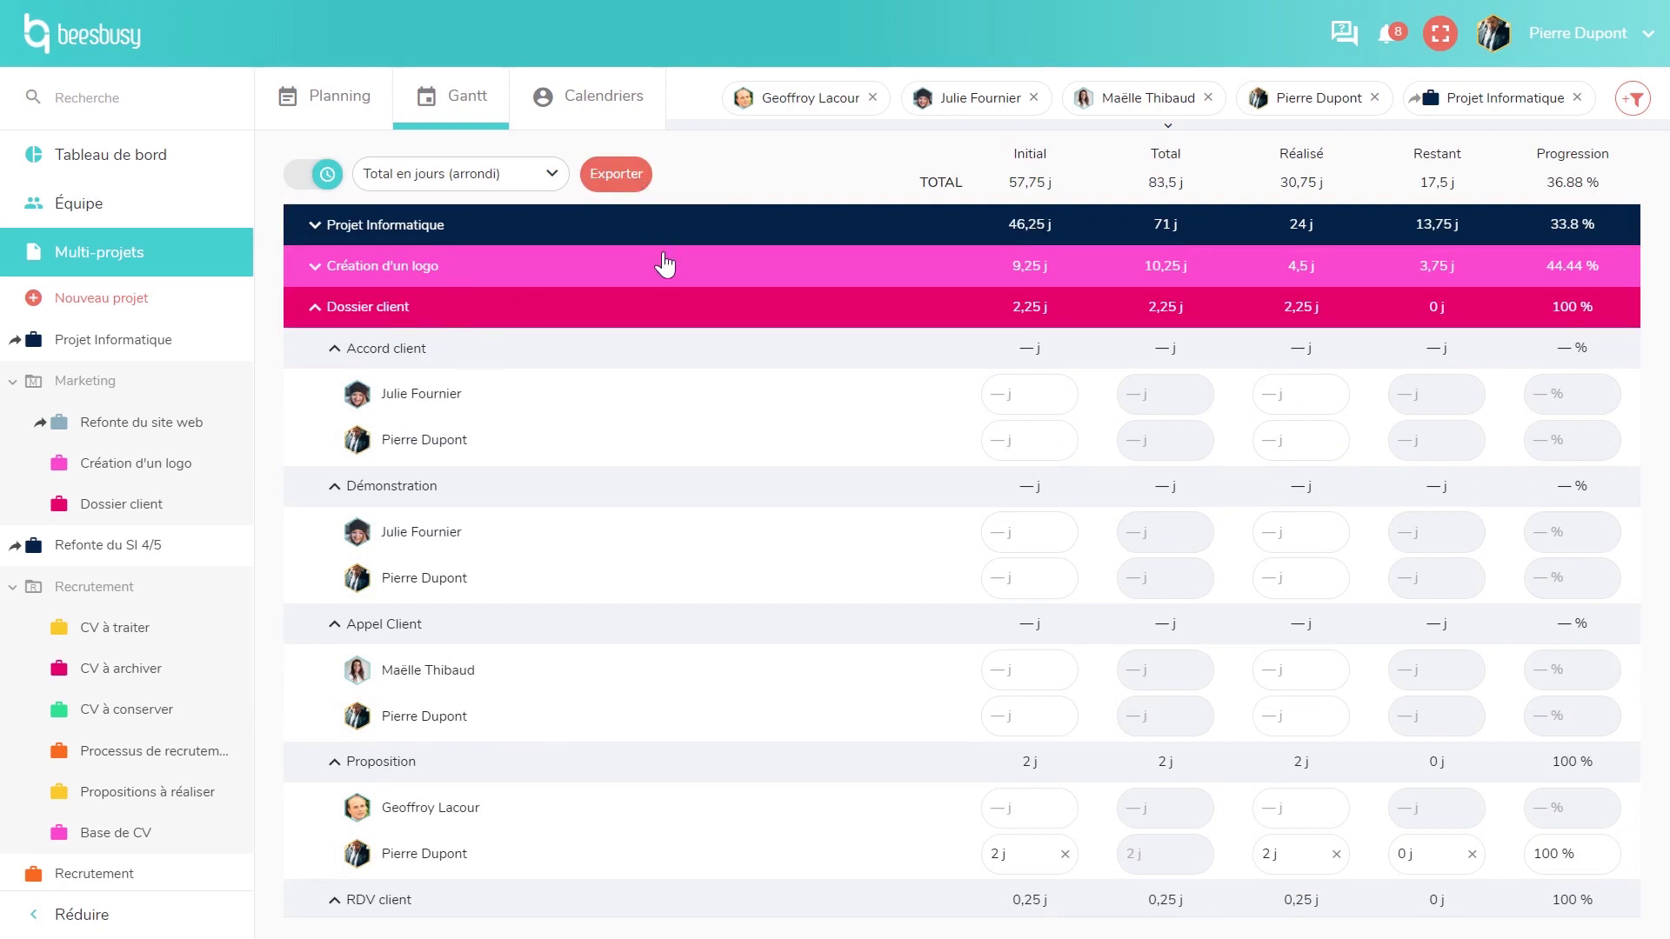
click(600, 105)
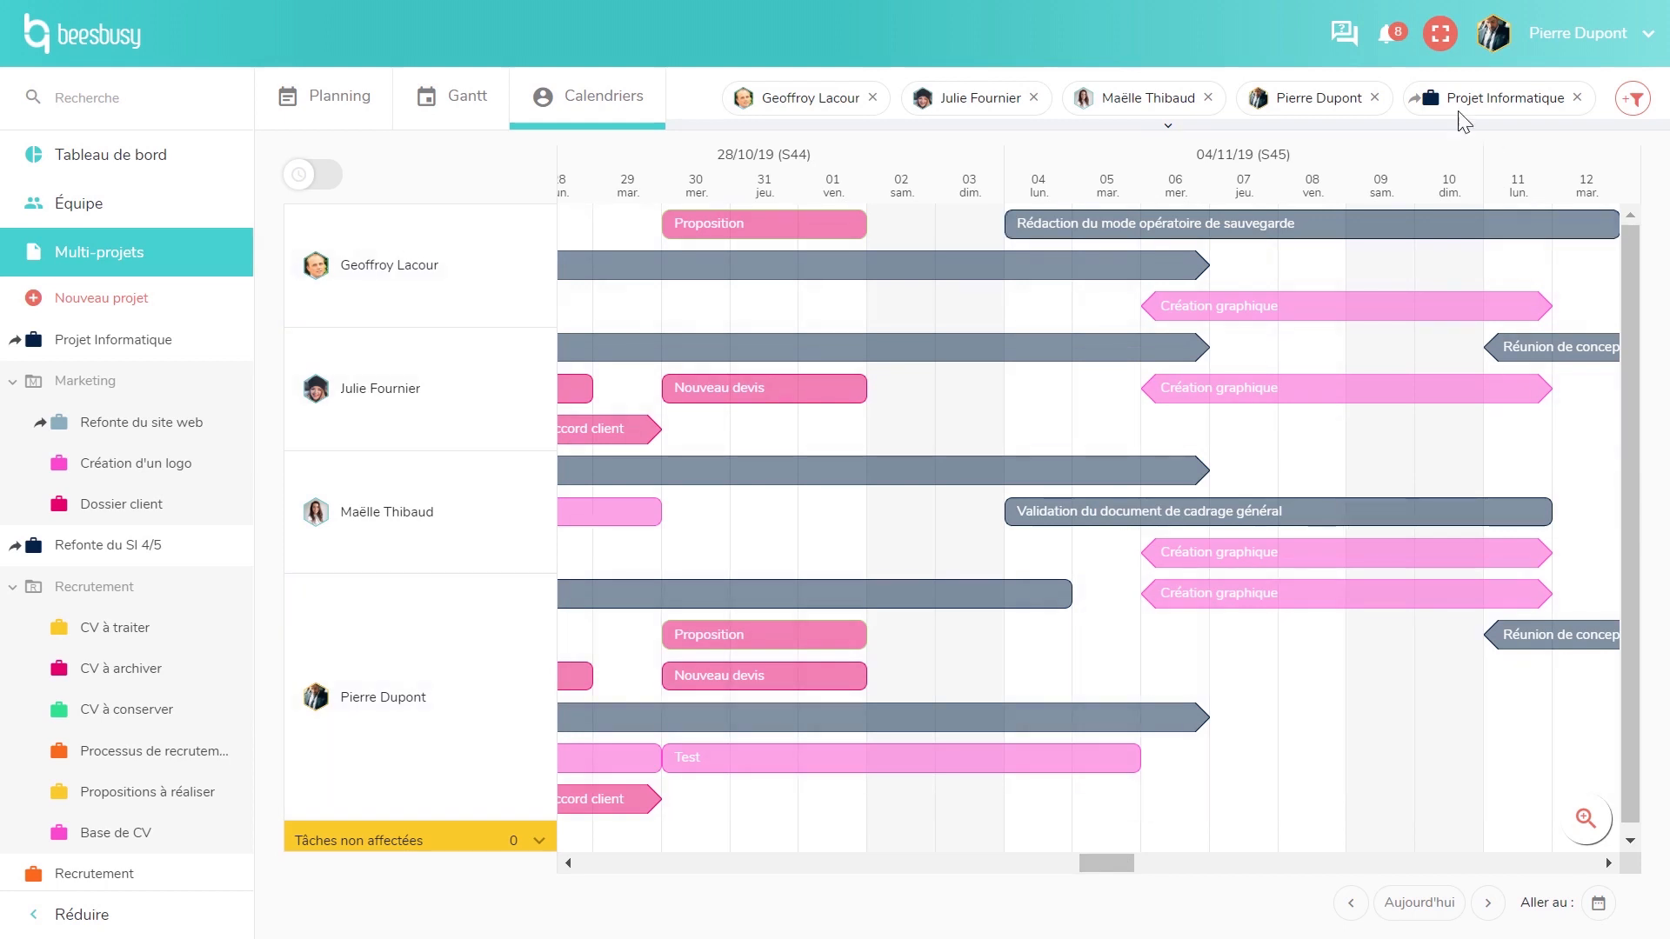
- In presentation mode, move Pierre Dupont's Nouveau devis to start 04/11 and check its Quoi details
click(1446, 42)
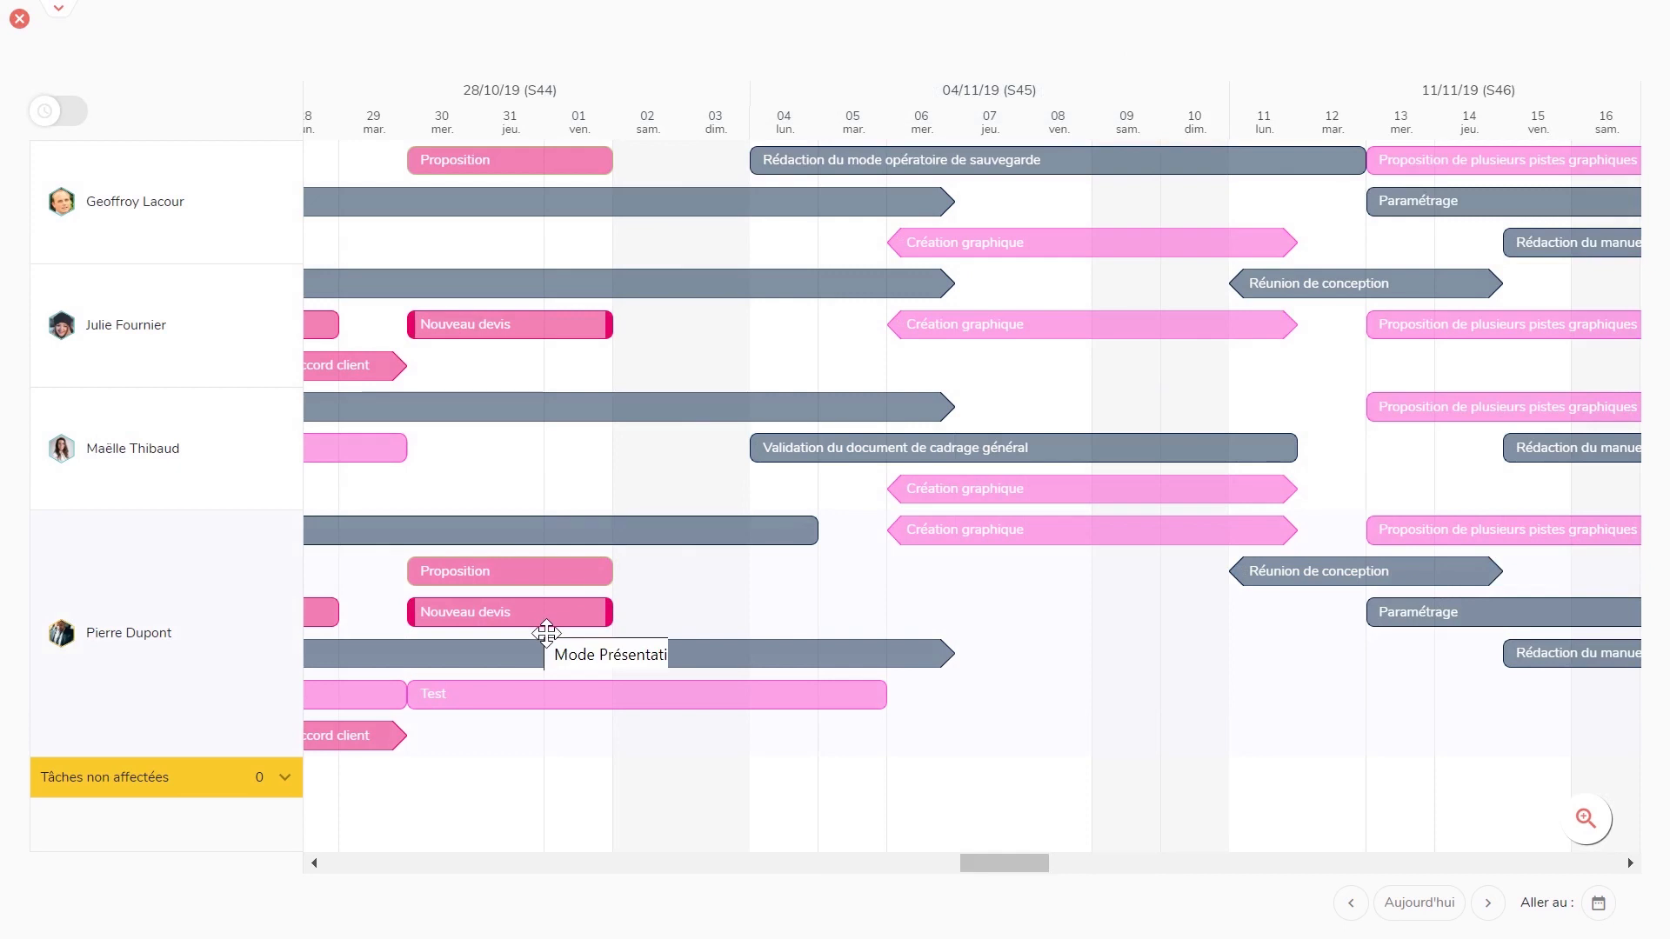
drag(547, 632, 883, 679)
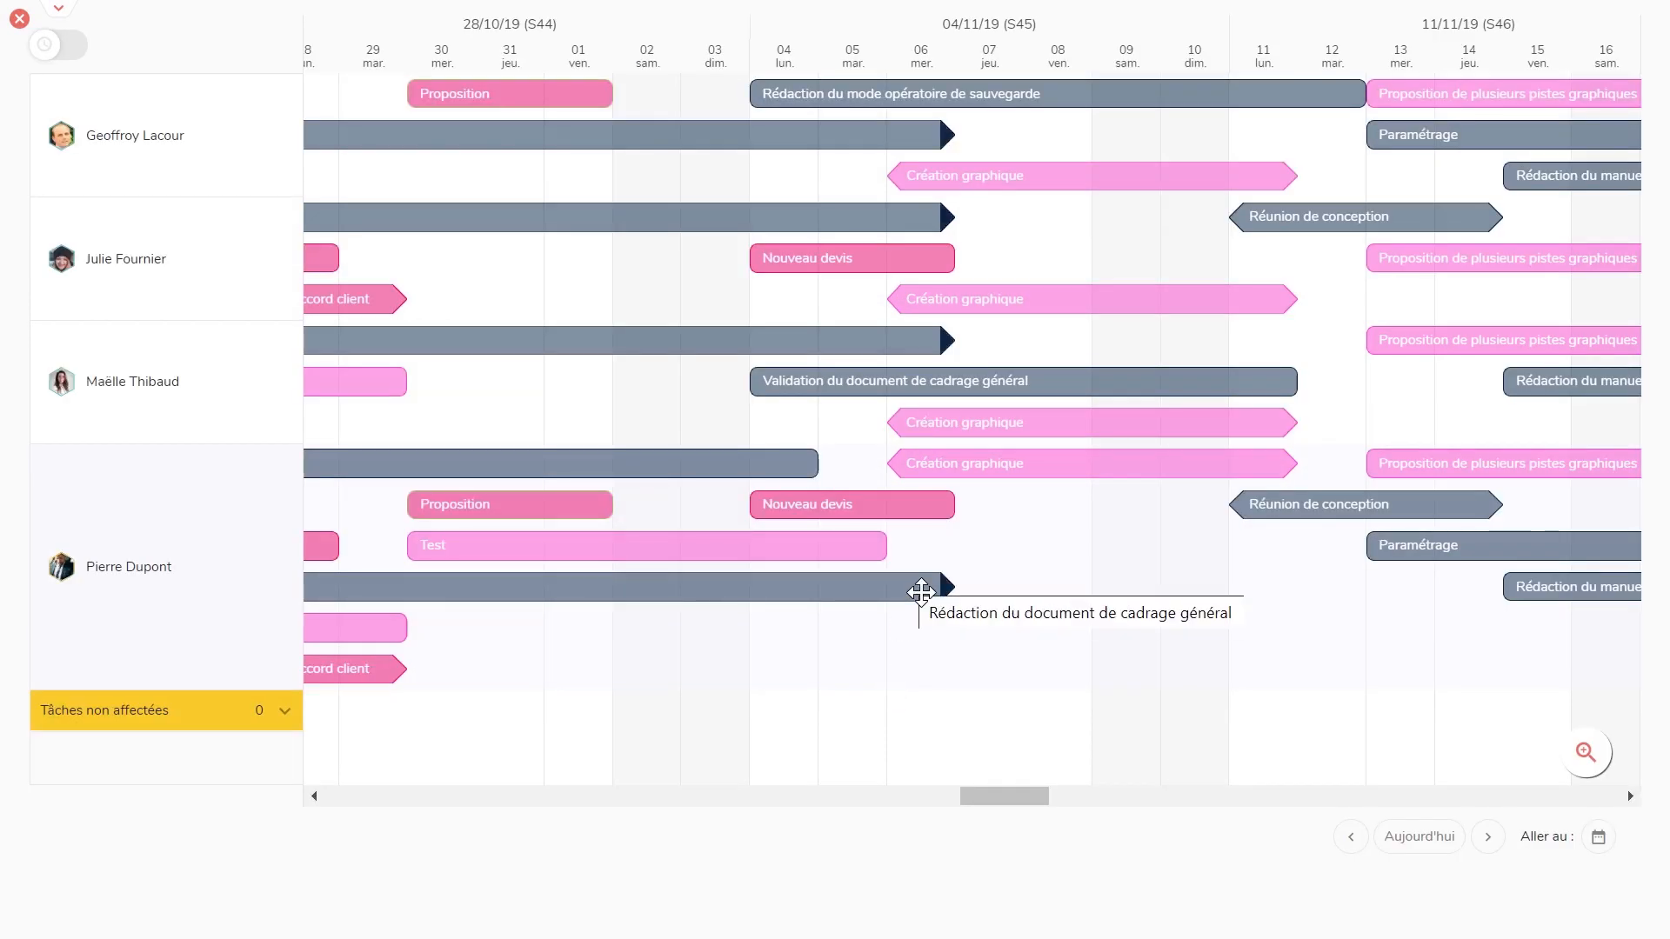
mouse_move(866, 511)
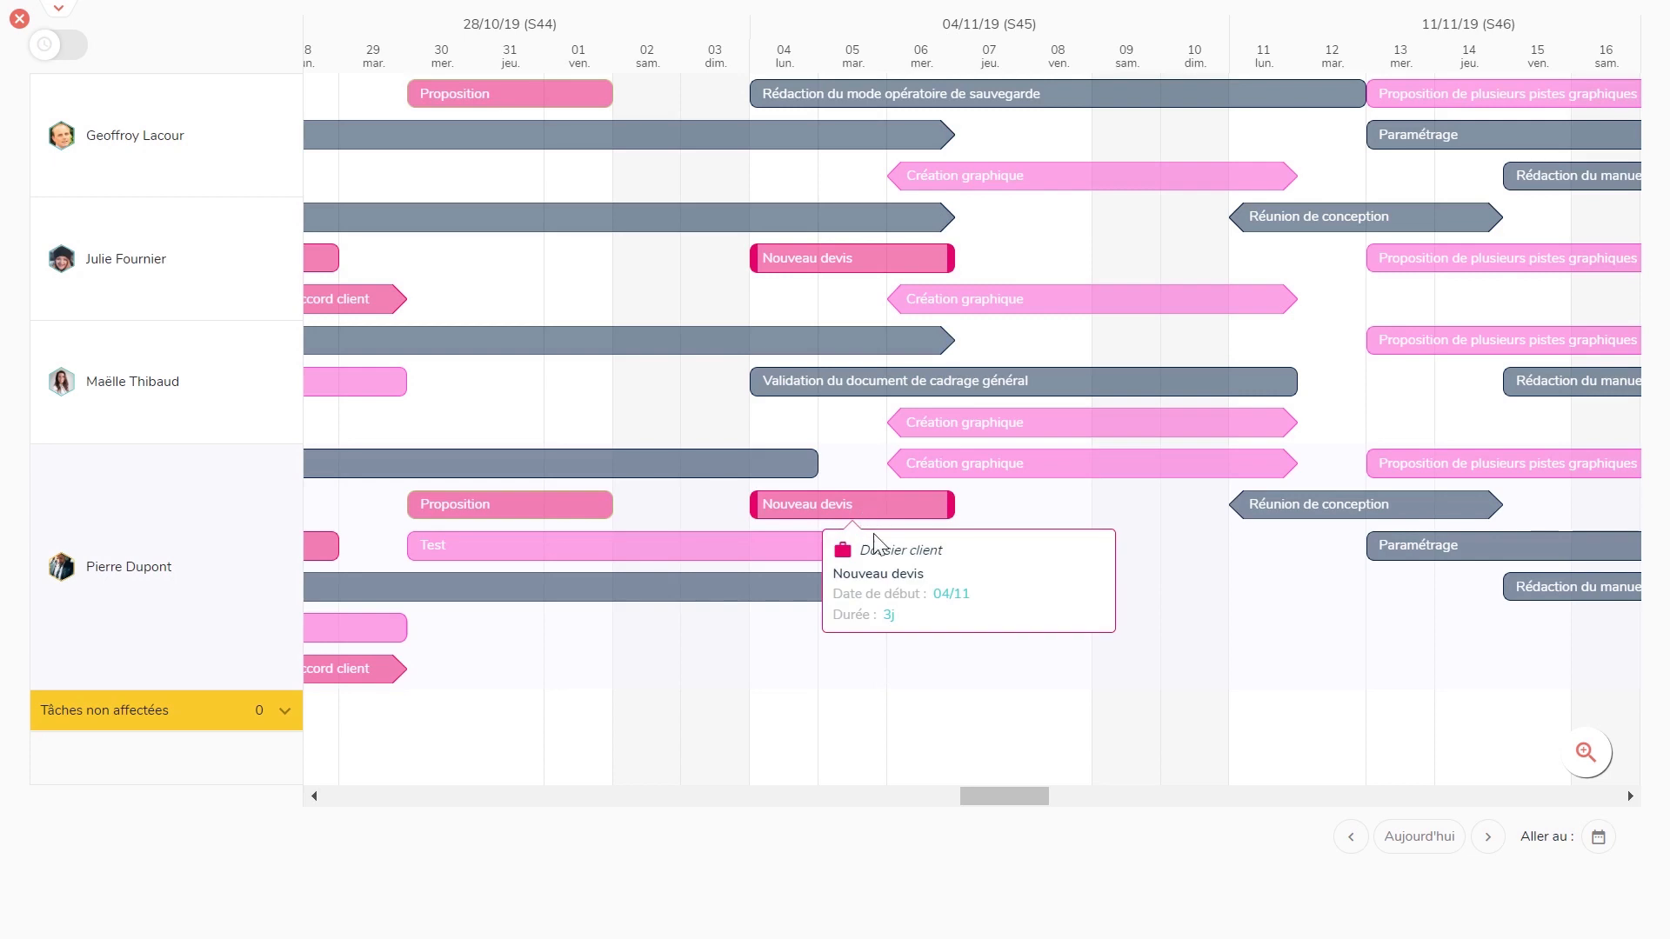
click(884, 587)
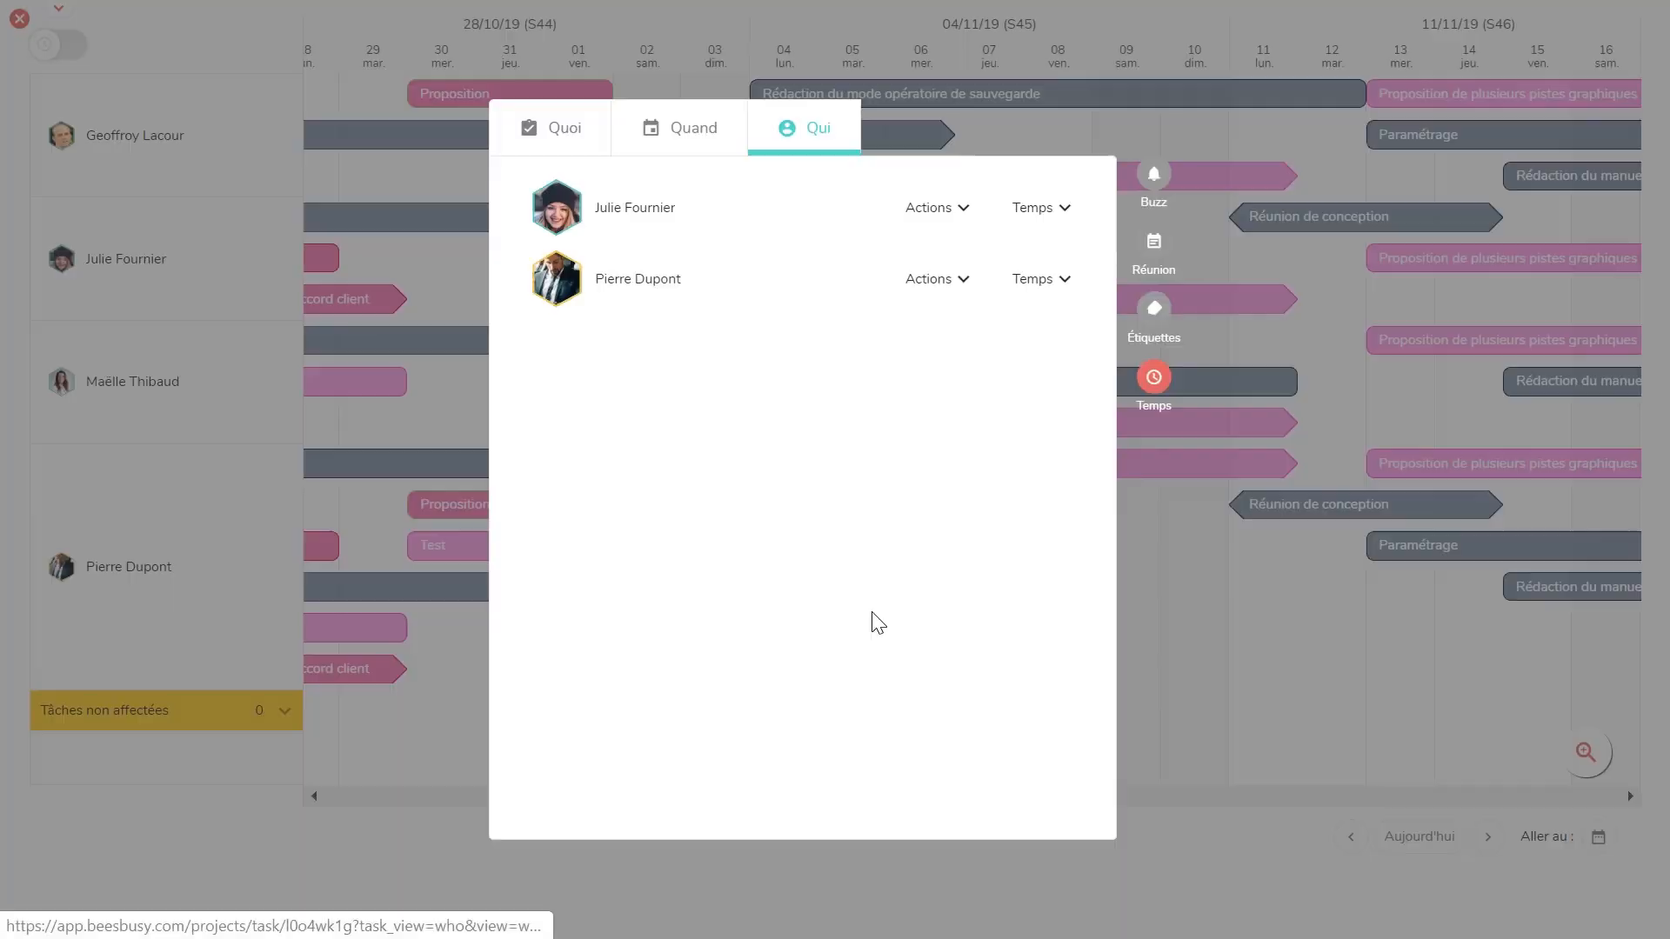
click(581, 153)
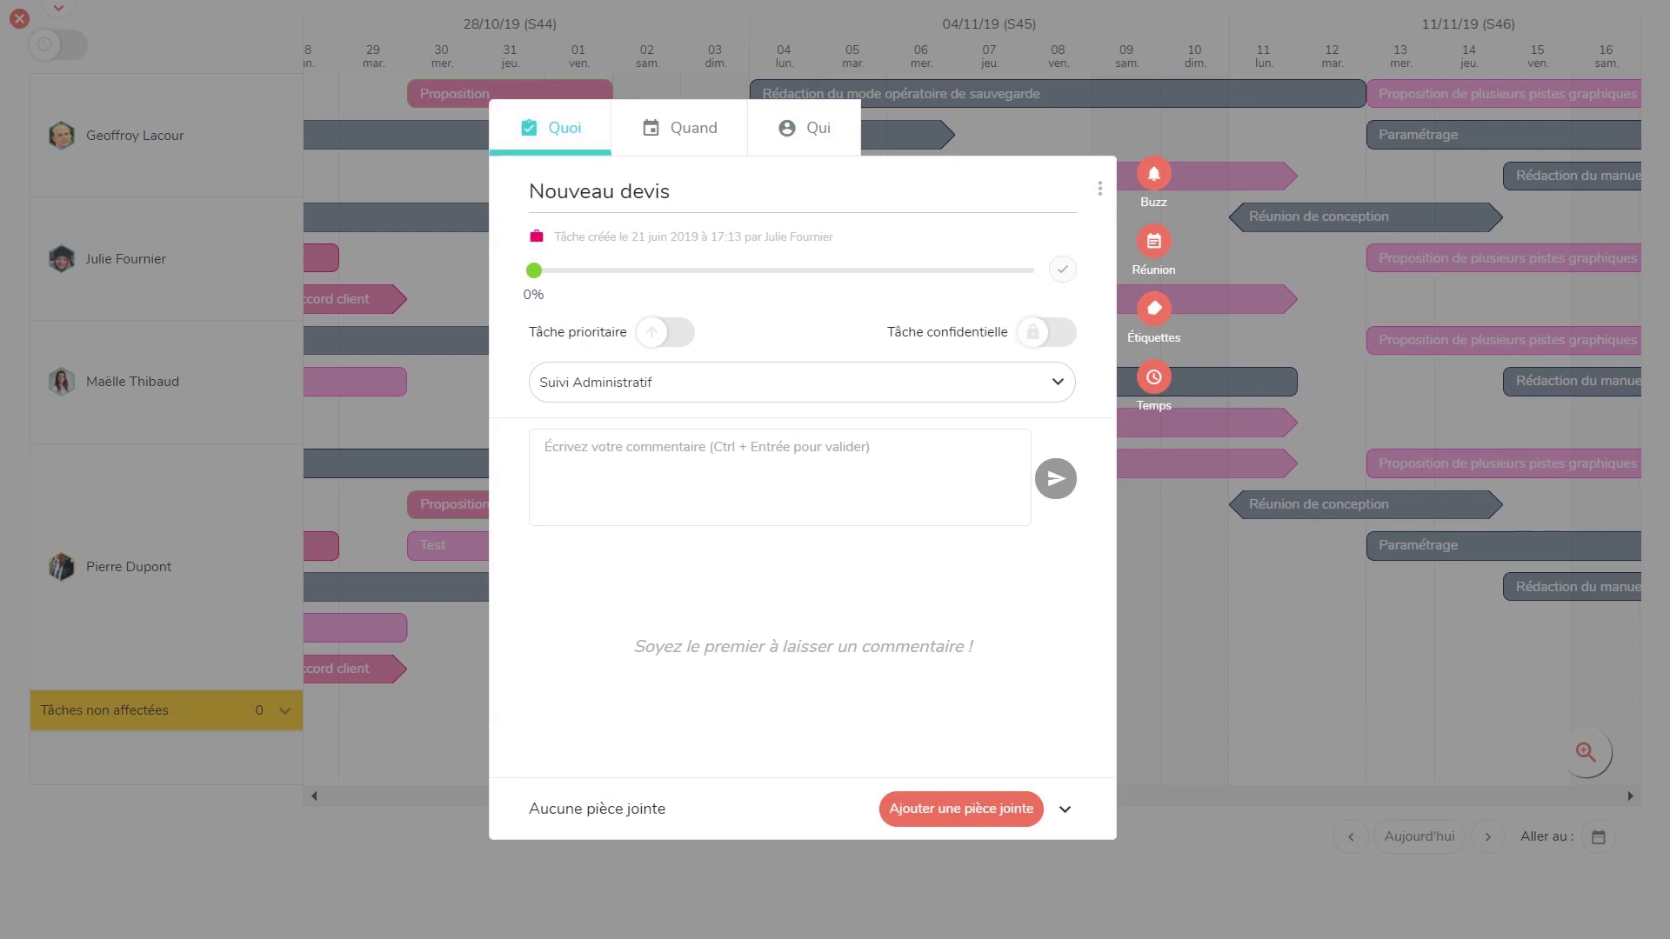
click(1139, 609)
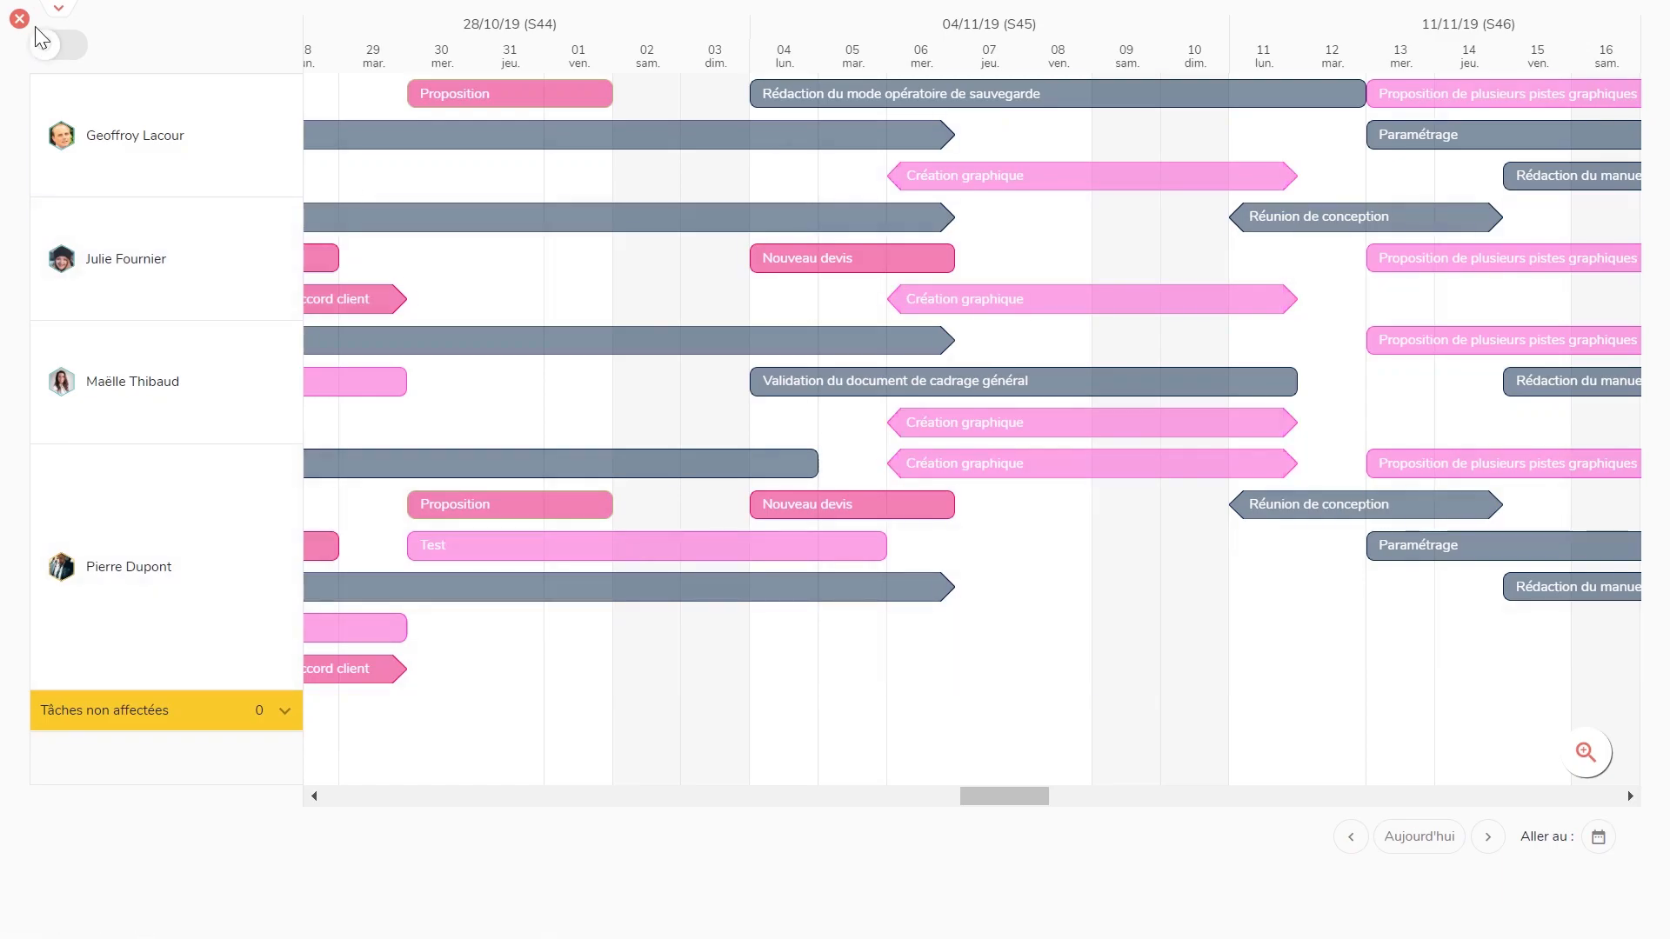
click(59, 8)
- Switch back to the Planning timeline and exit presentation mode
click(87, 35)
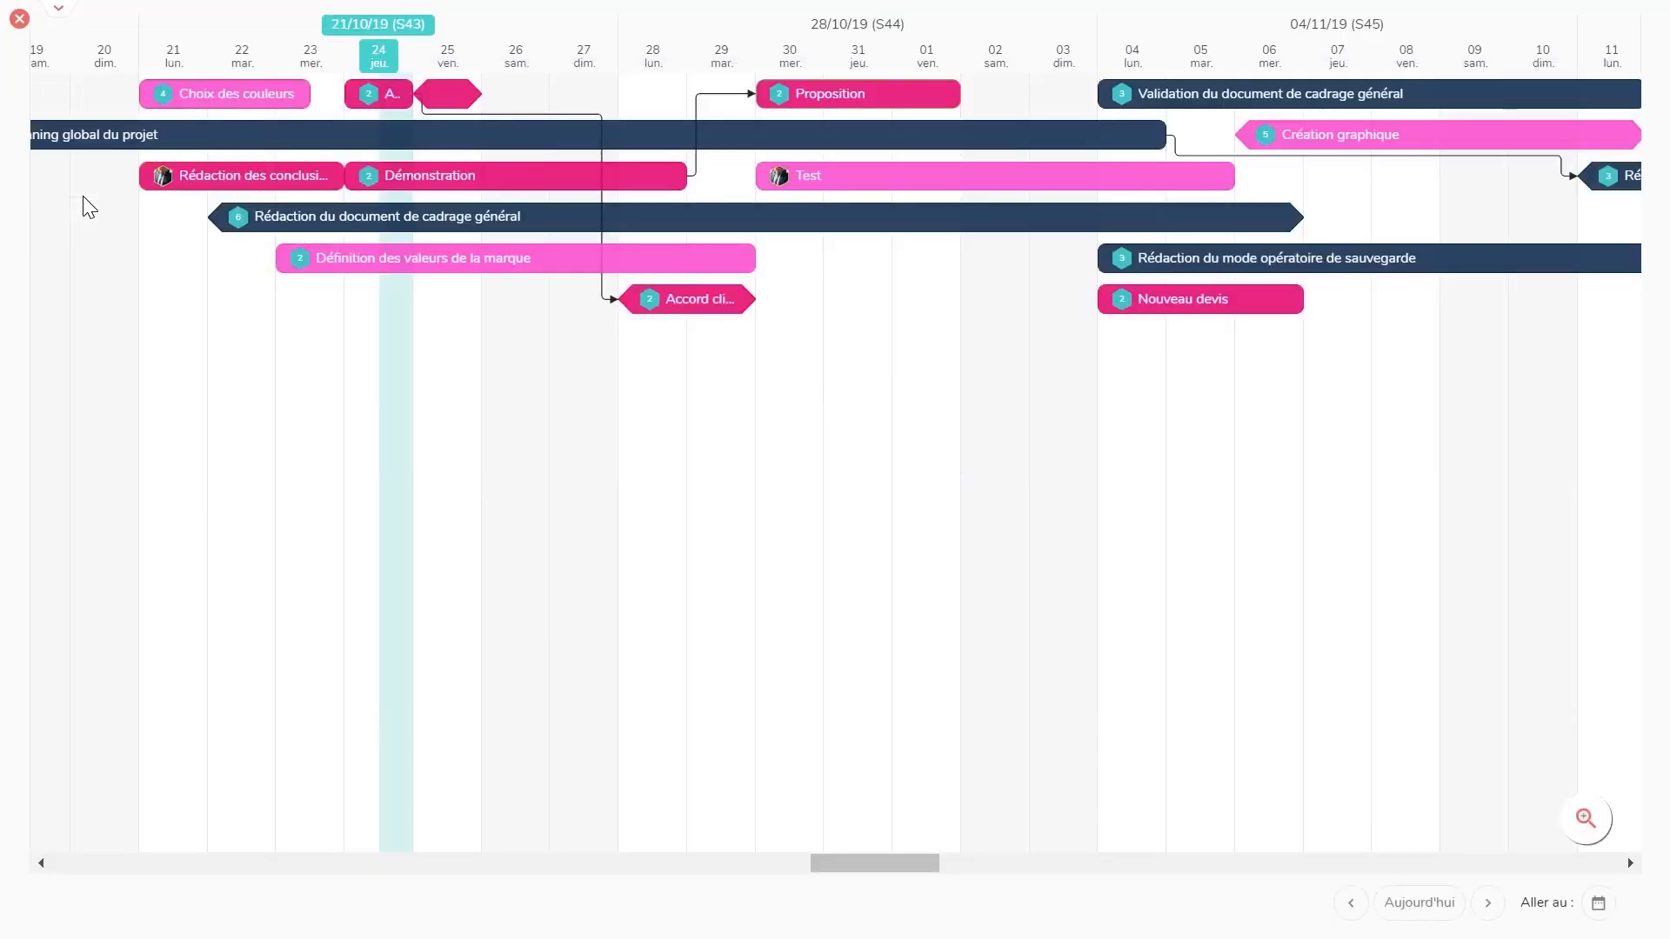
click(19, 18)
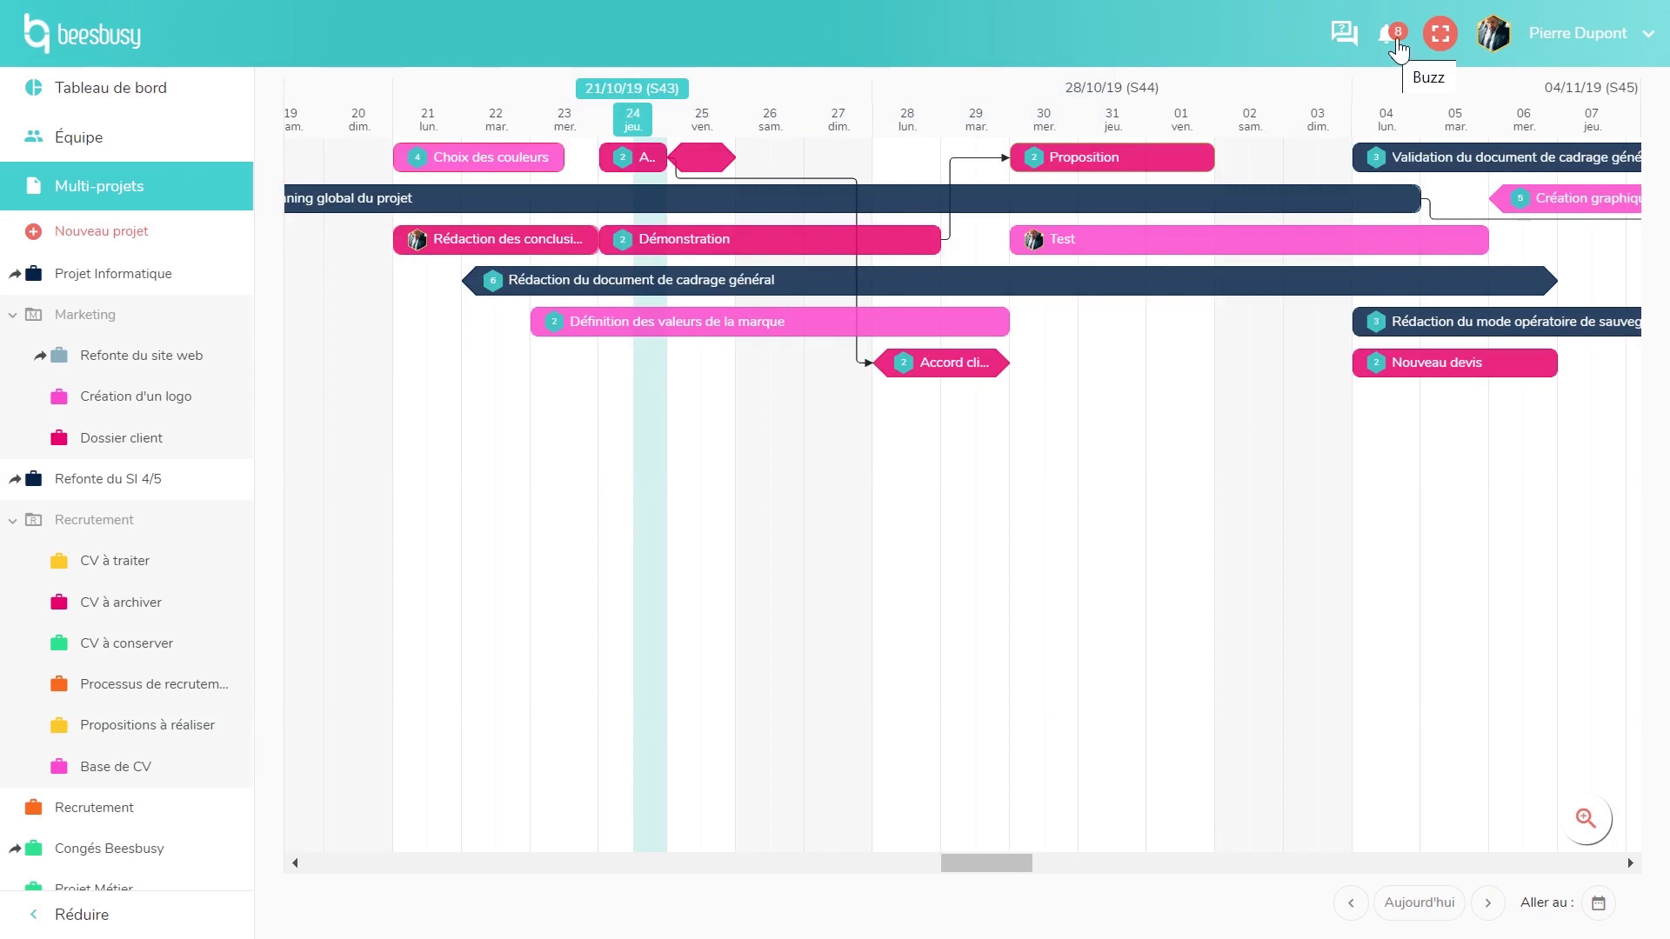
- Open the notifications, inspect the latest one's change history, and scroll through older ones
click(1396, 39)
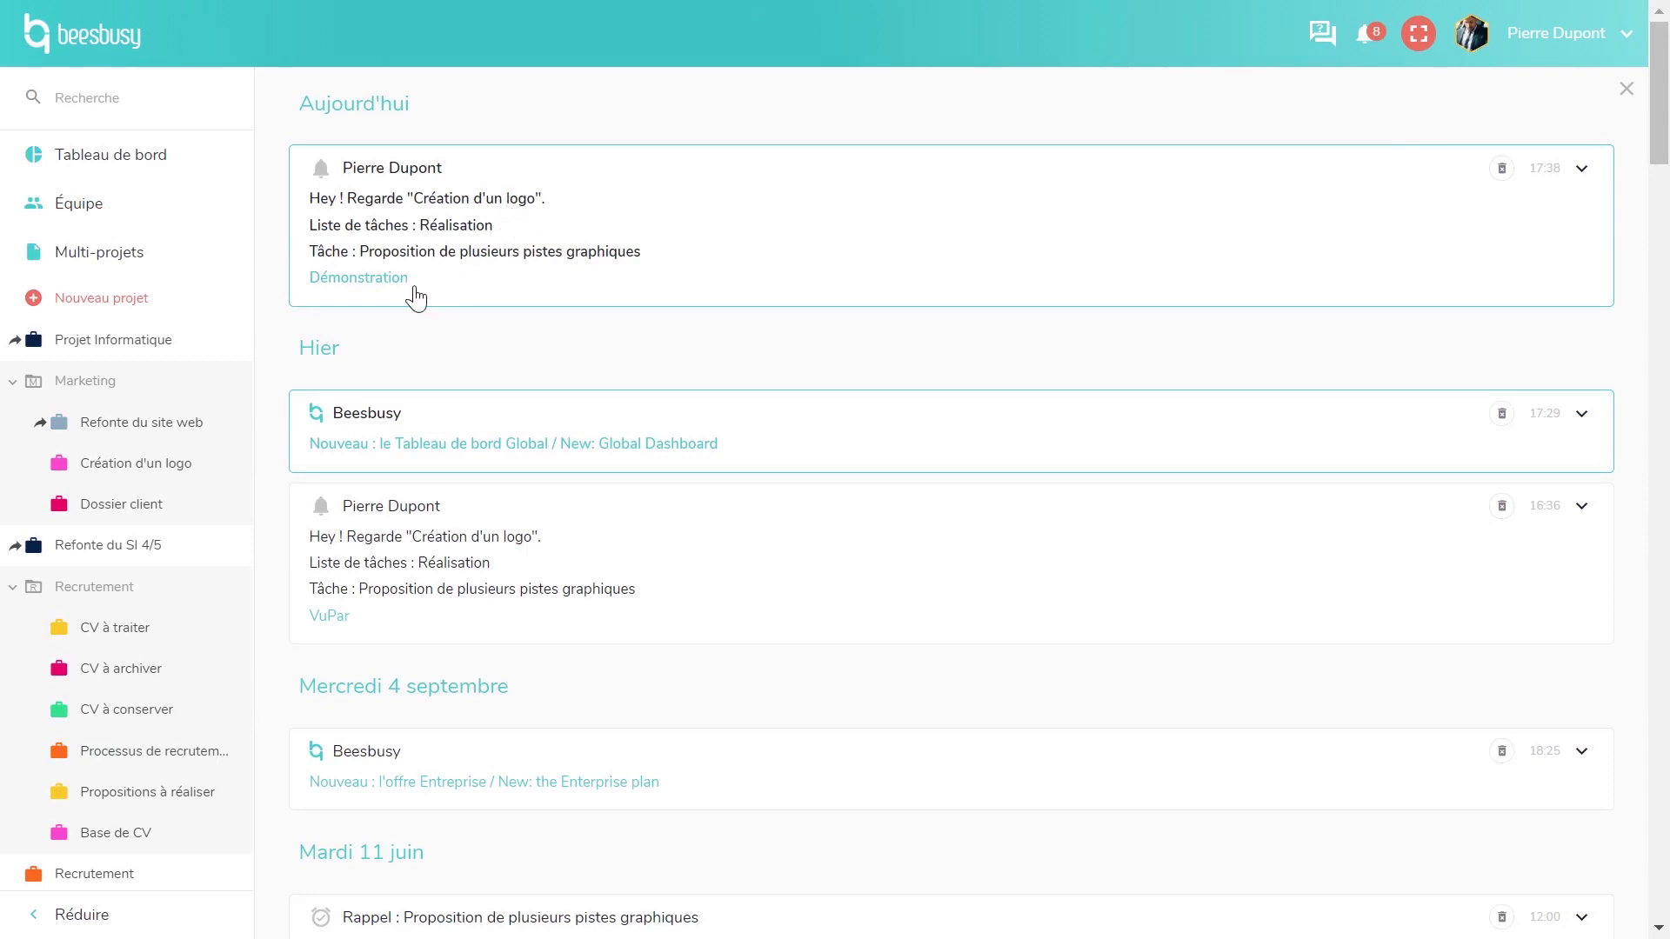
click(582, 233)
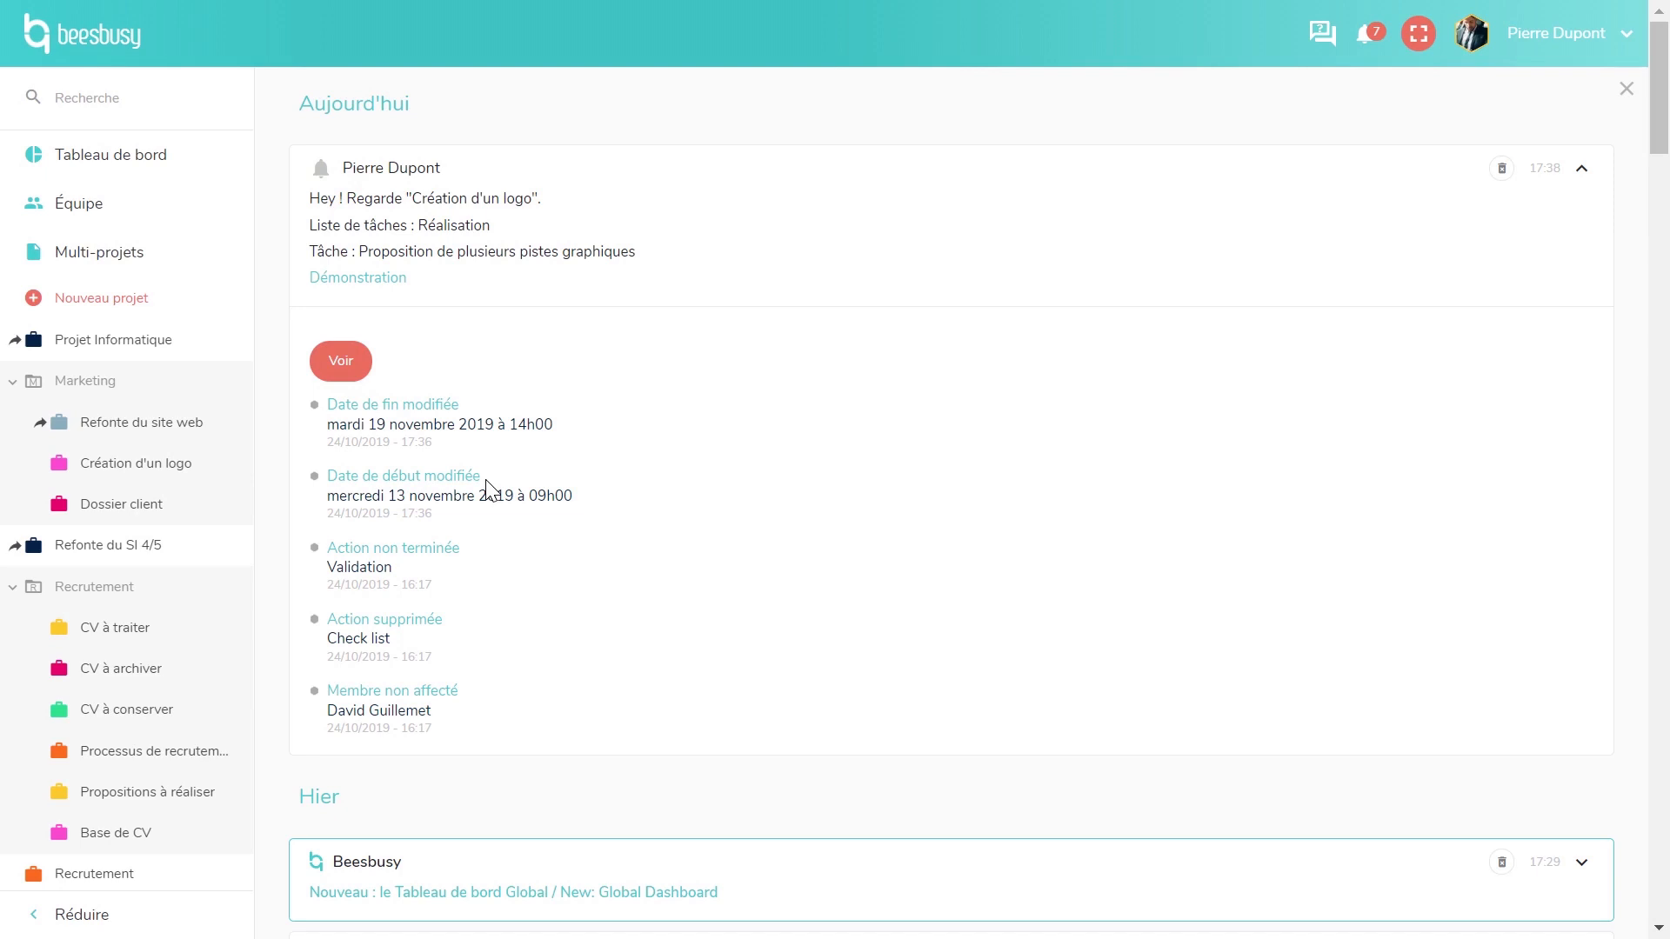
click(655, 253)
scroll(687, 354, down, 2)
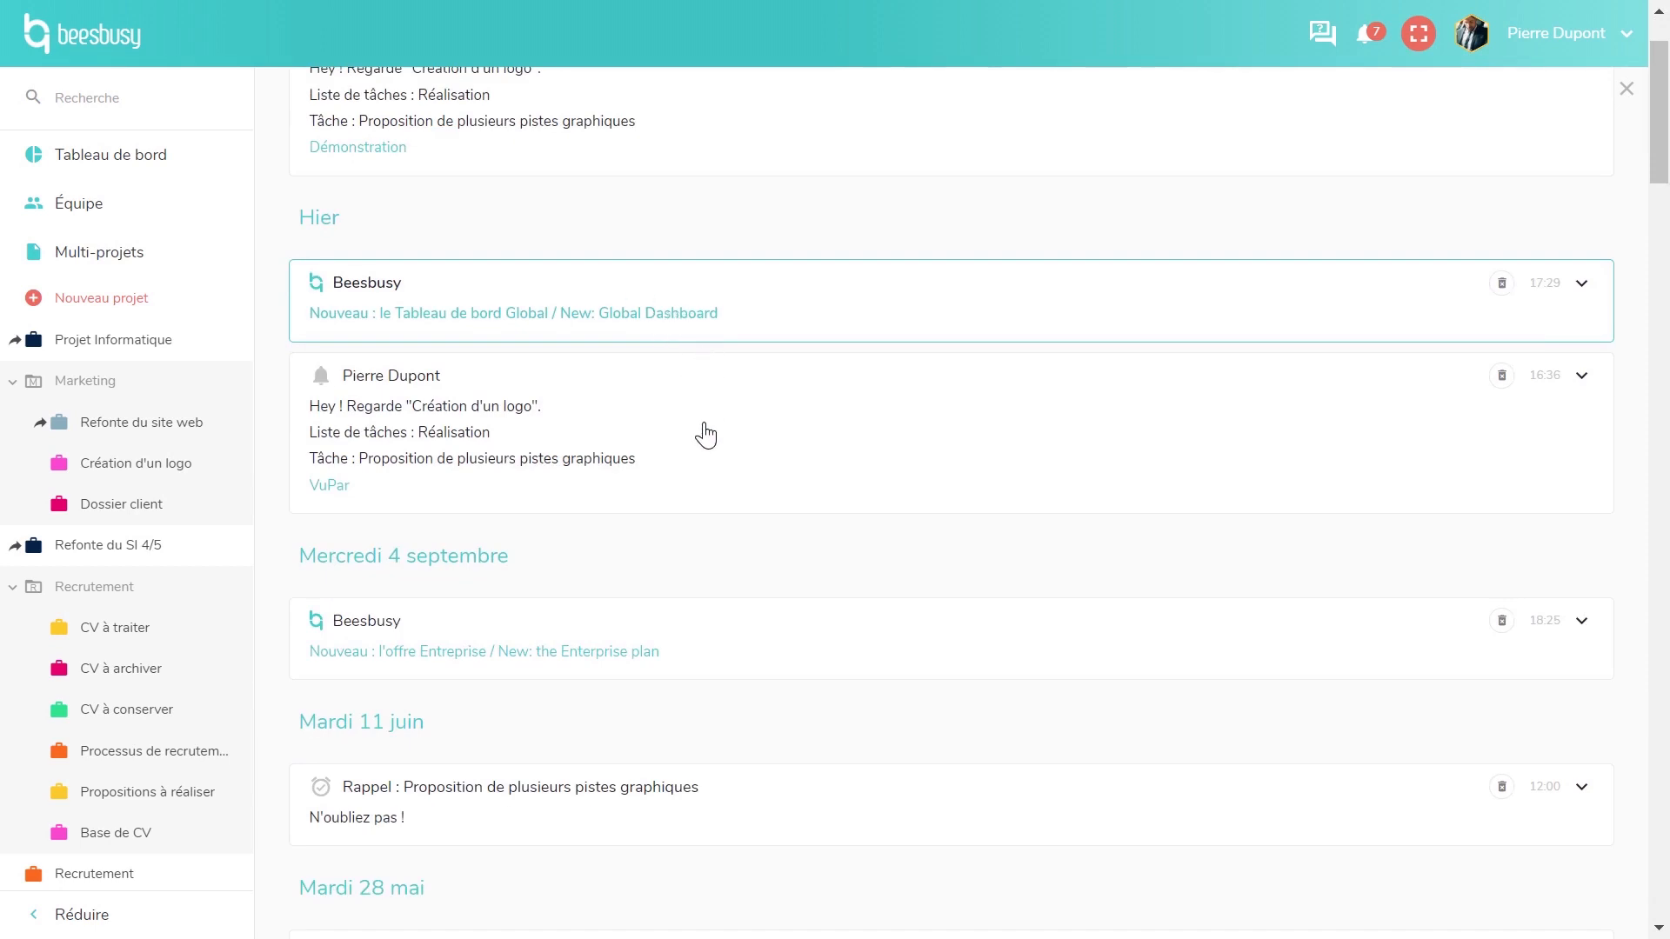
scroll(704, 435, down, 2)
scroll(701, 480, down, 5)
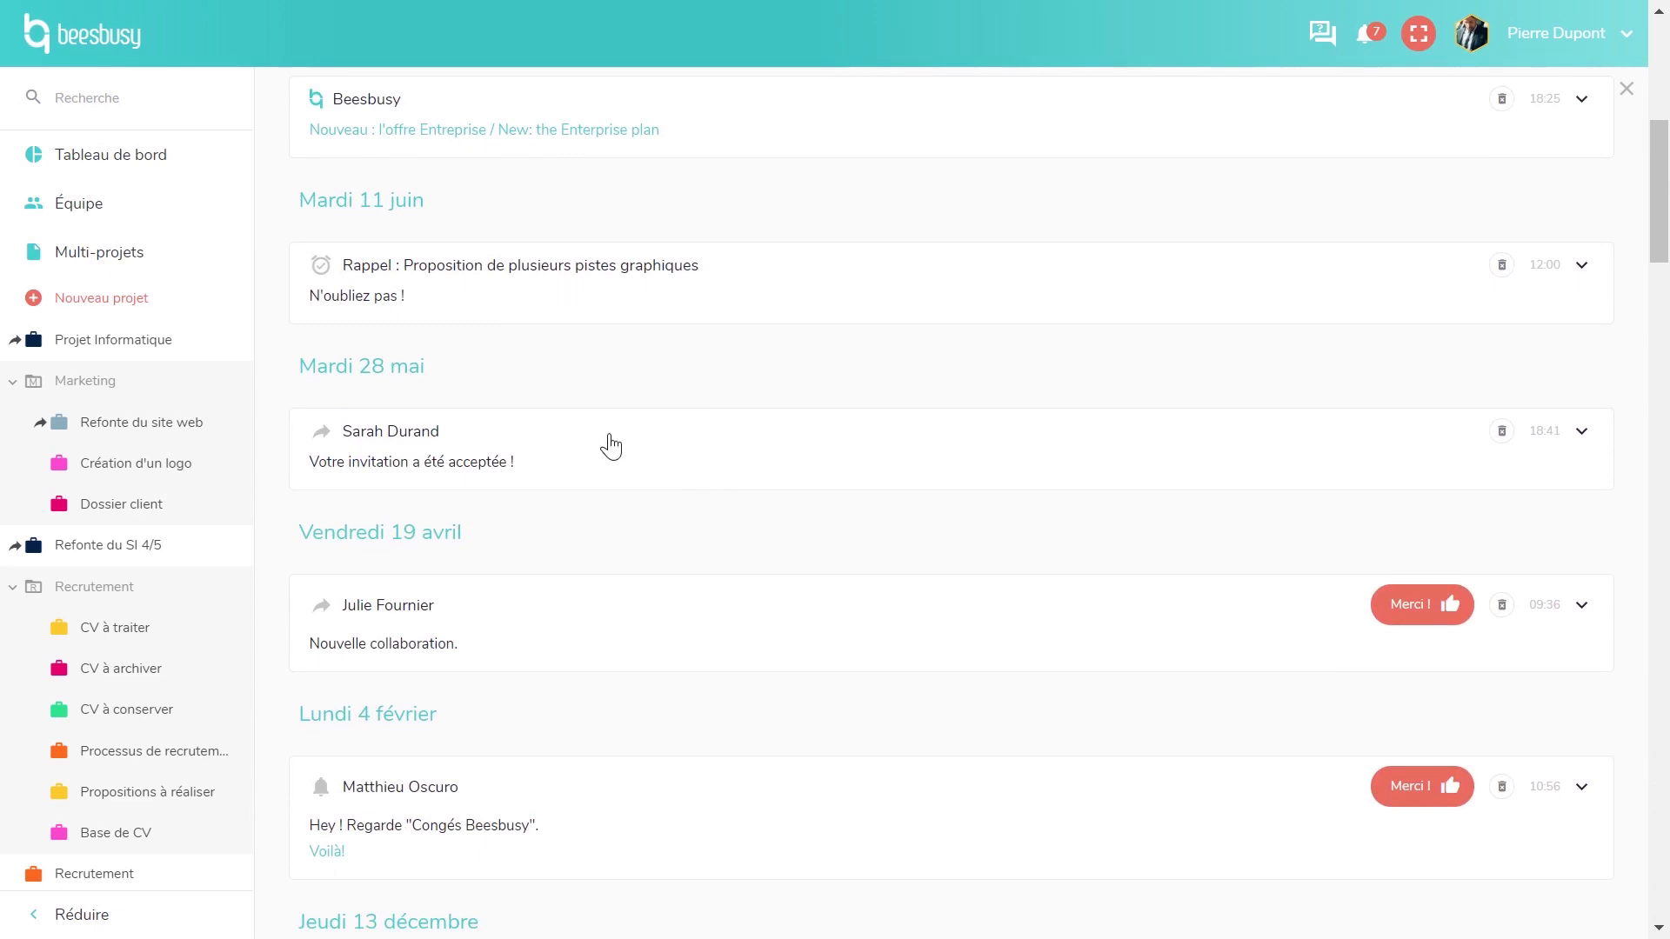
scroll(611, 445, down, 3)
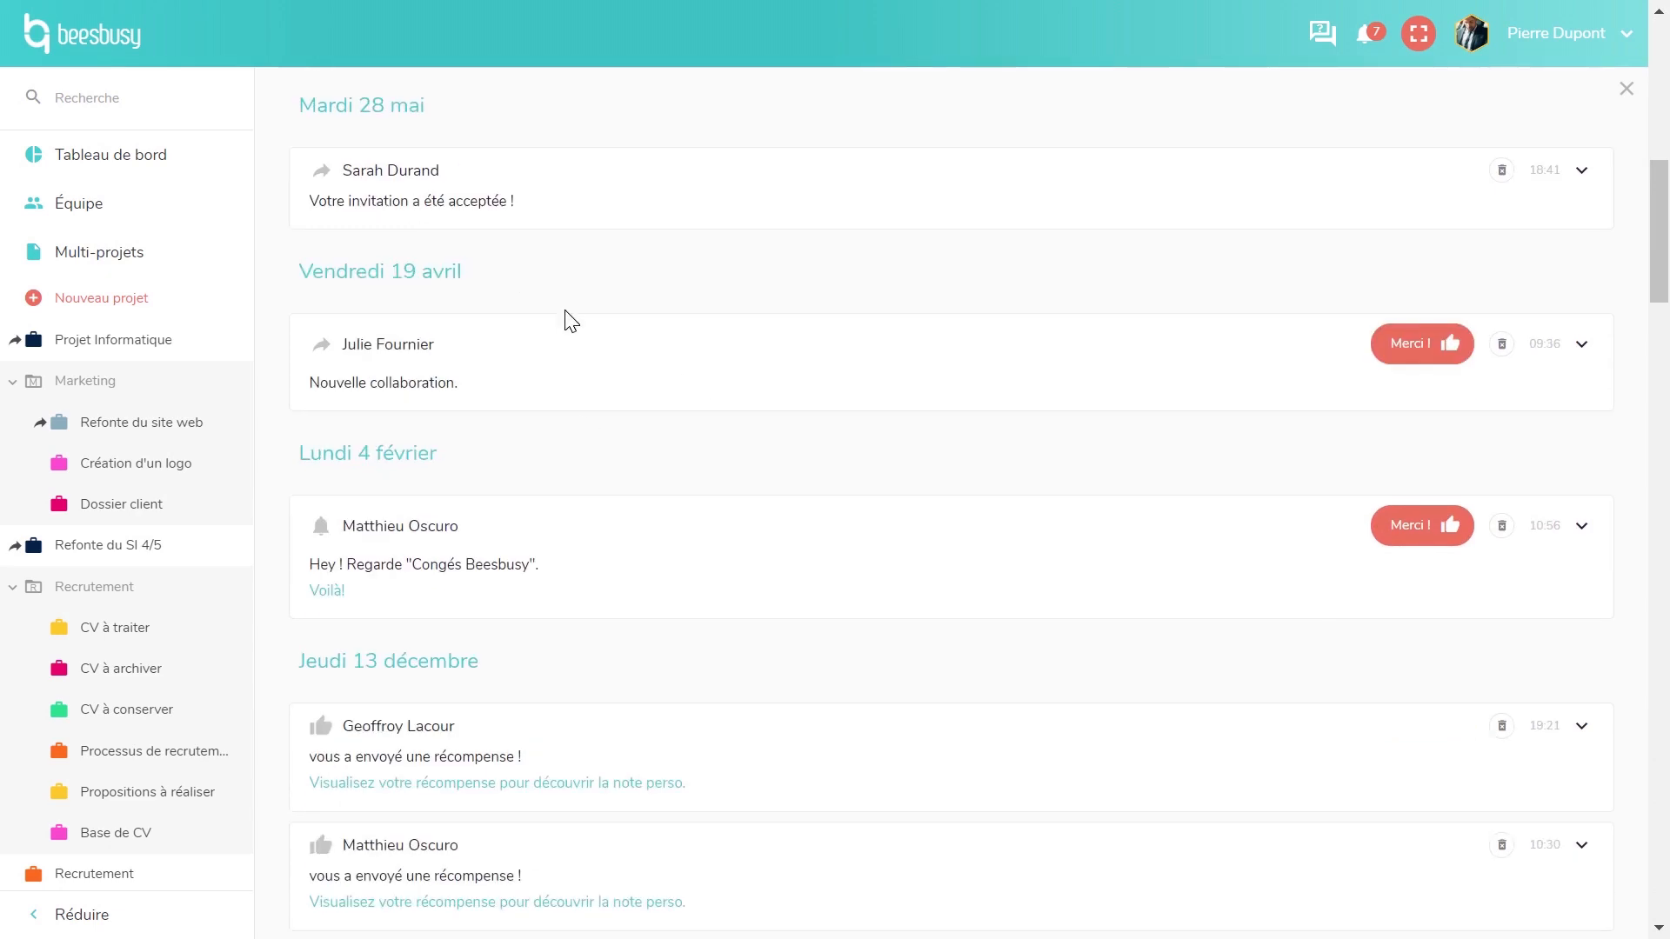
scroll(570, 322, down, 5)
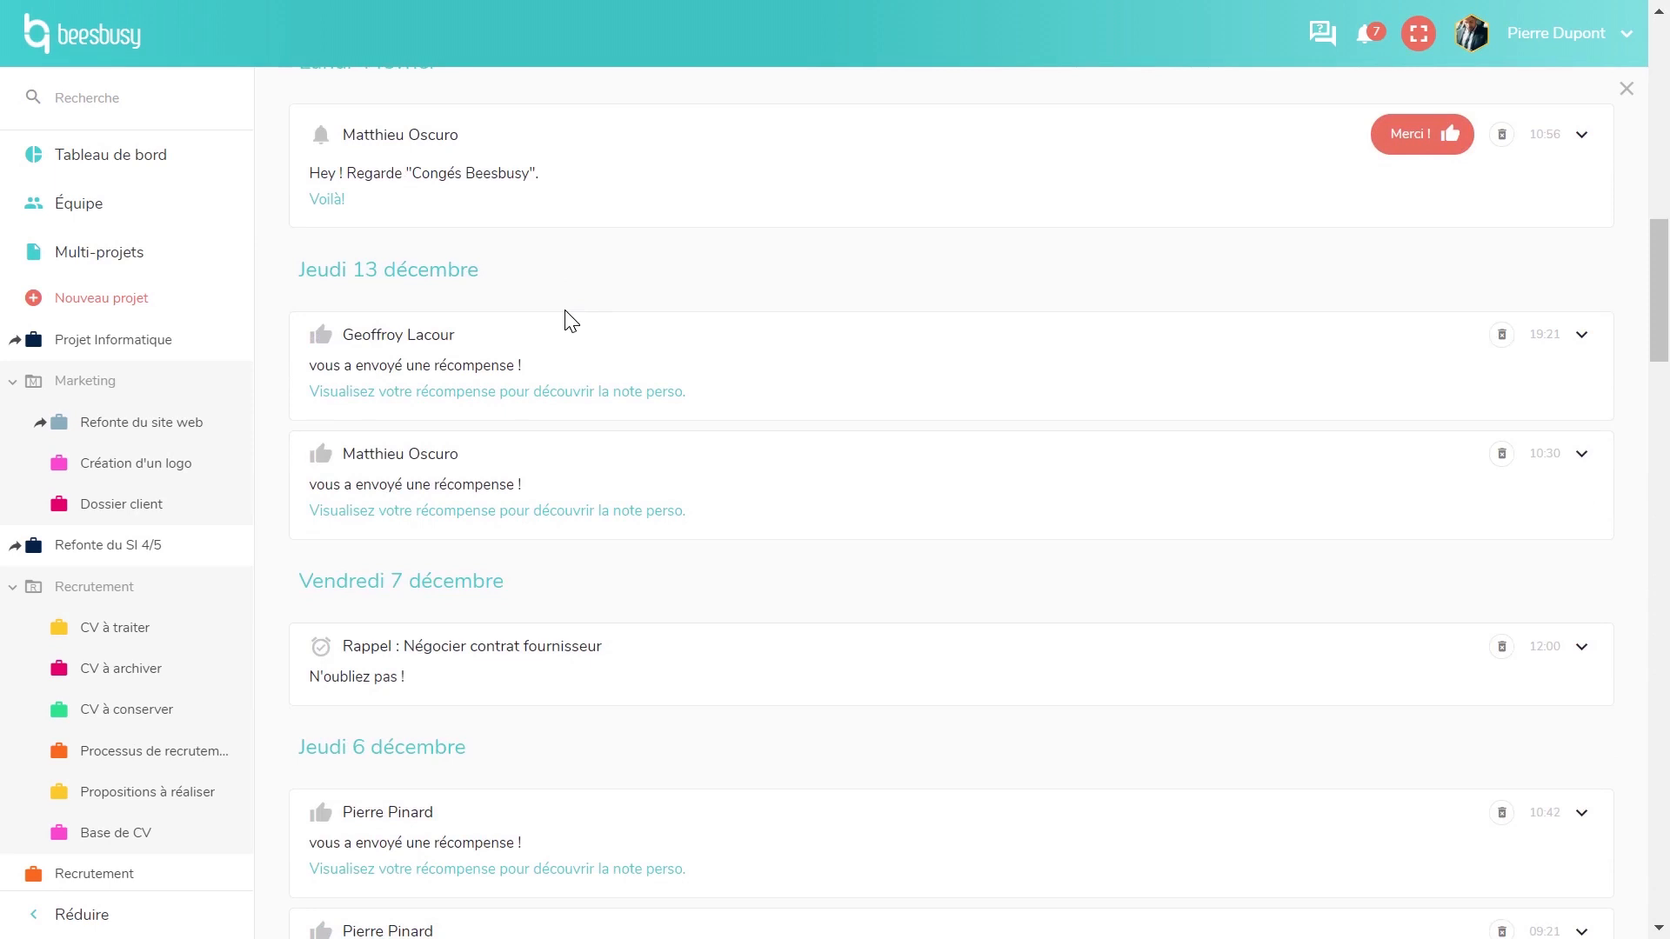
scroll(571, 335, down, 2)
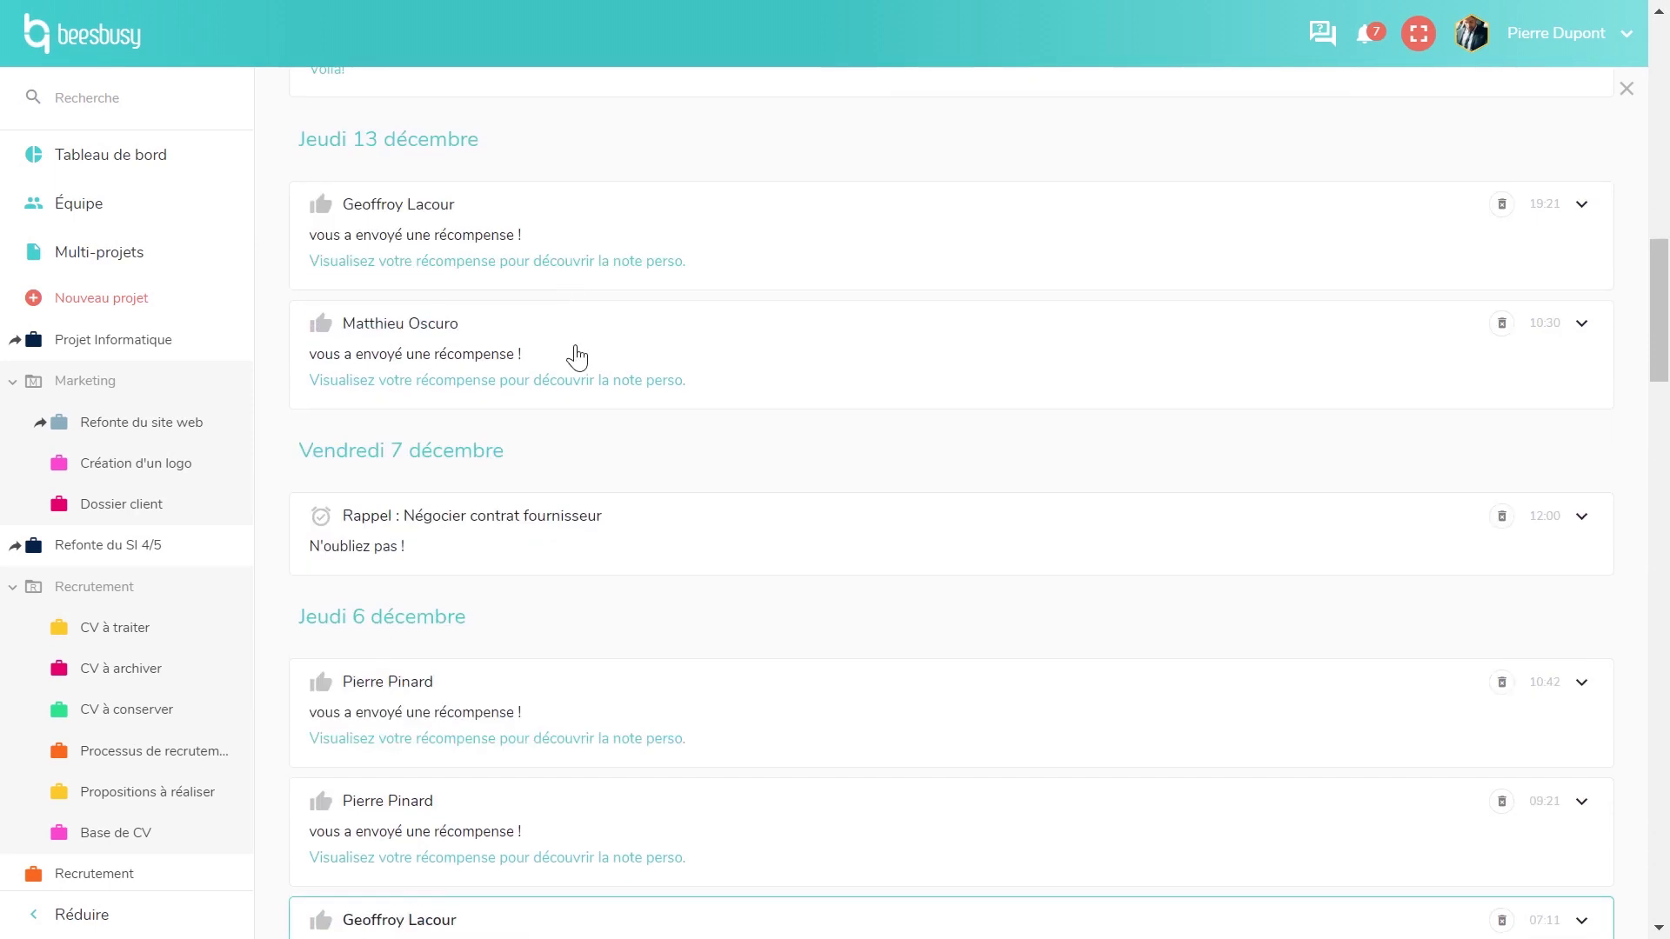
- View the teammate's reward from its notification, then close the notifications panel
click(474, 261)
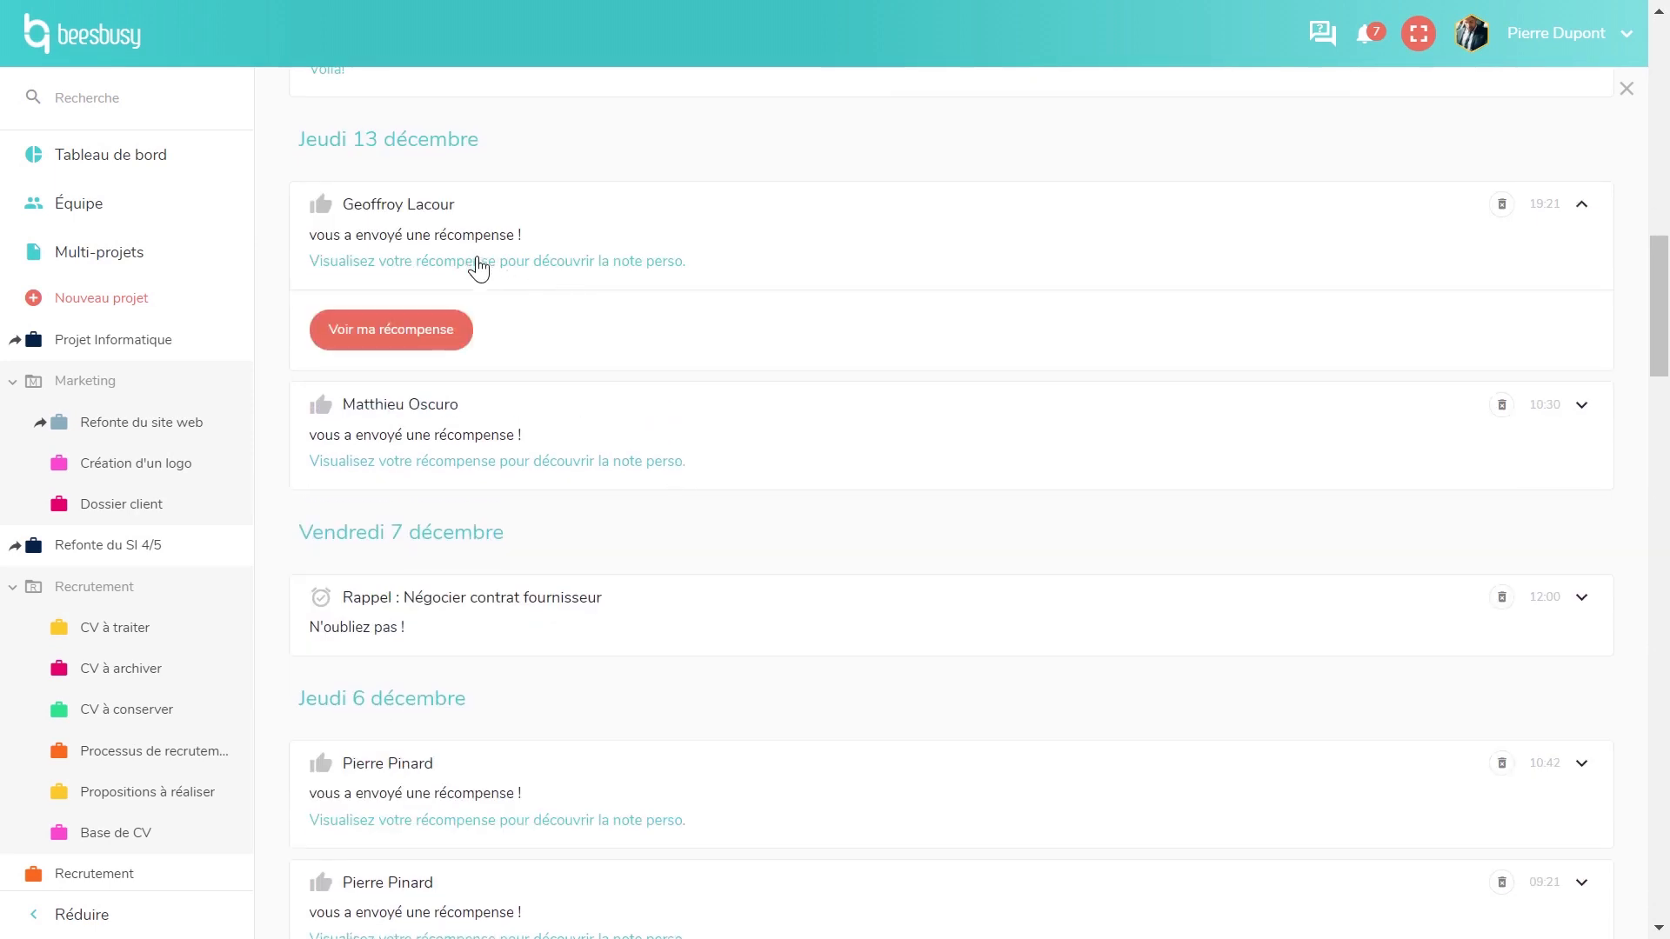
click(409, 335)
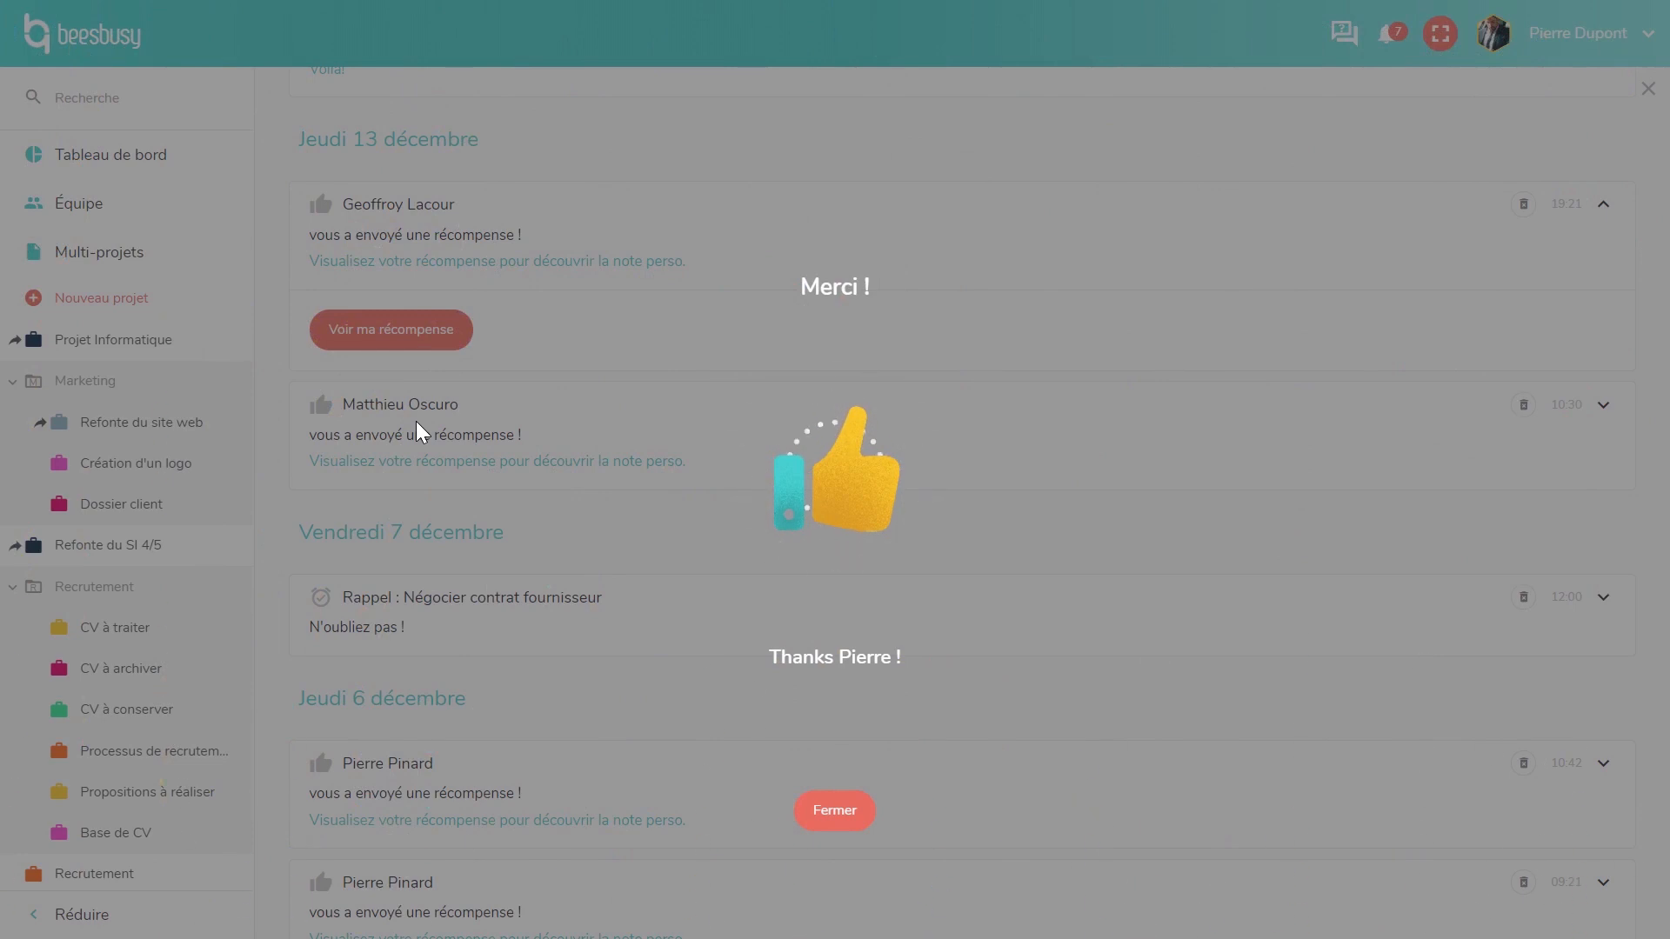
click(839, 817)
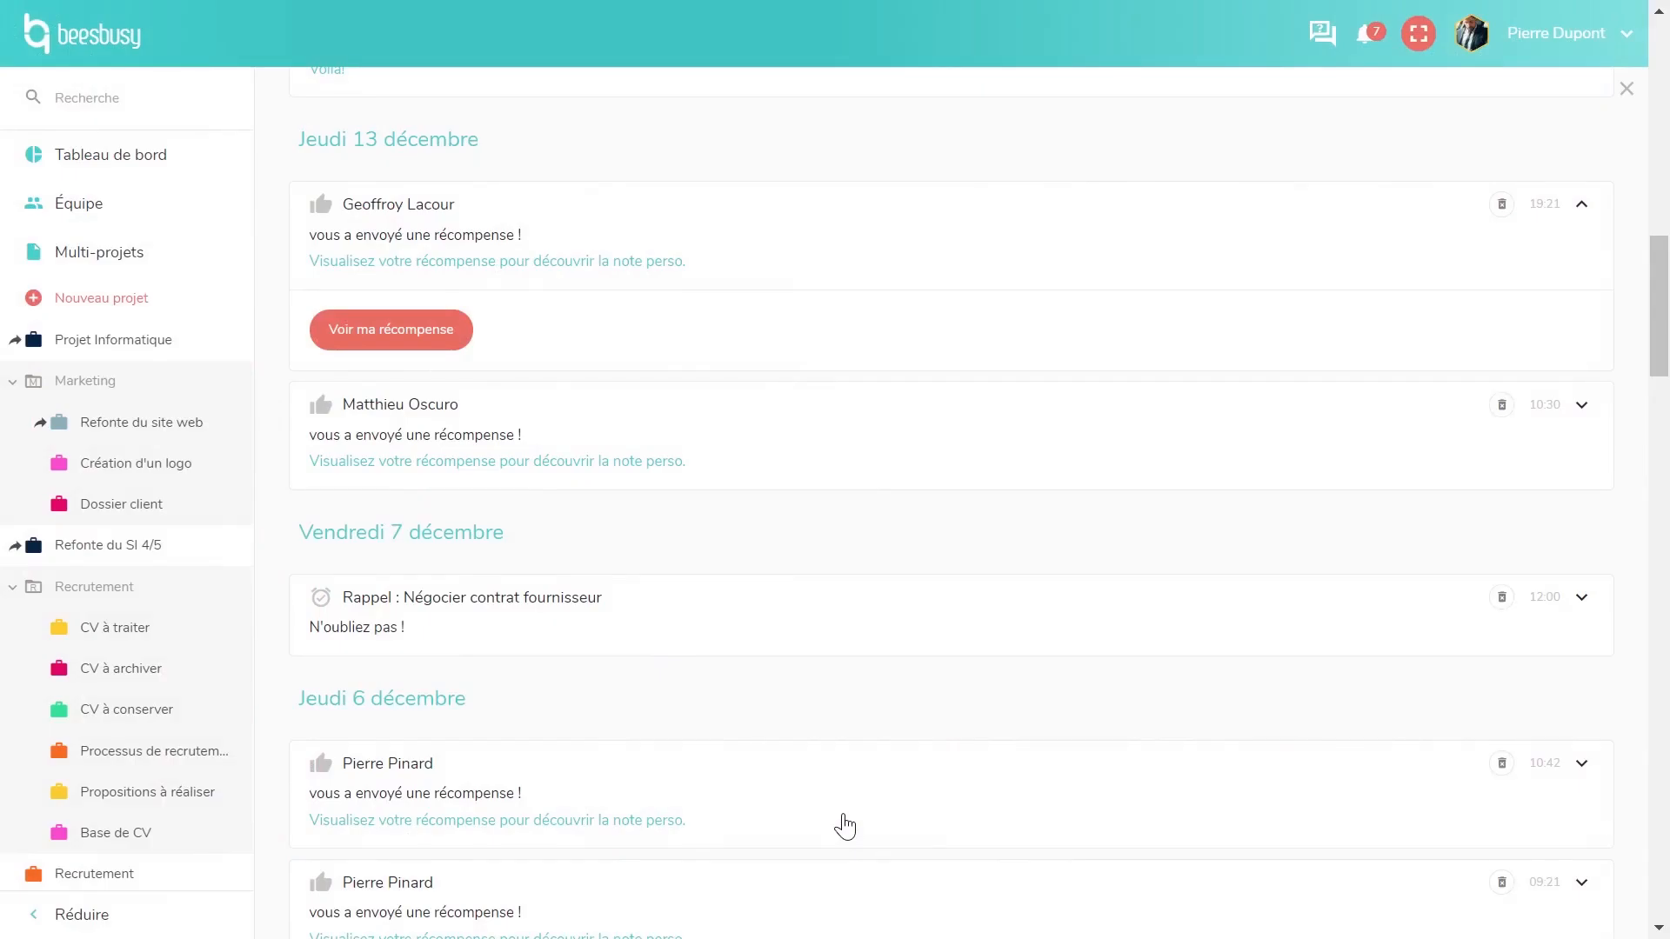
scroll(1048, 406, up, 15)
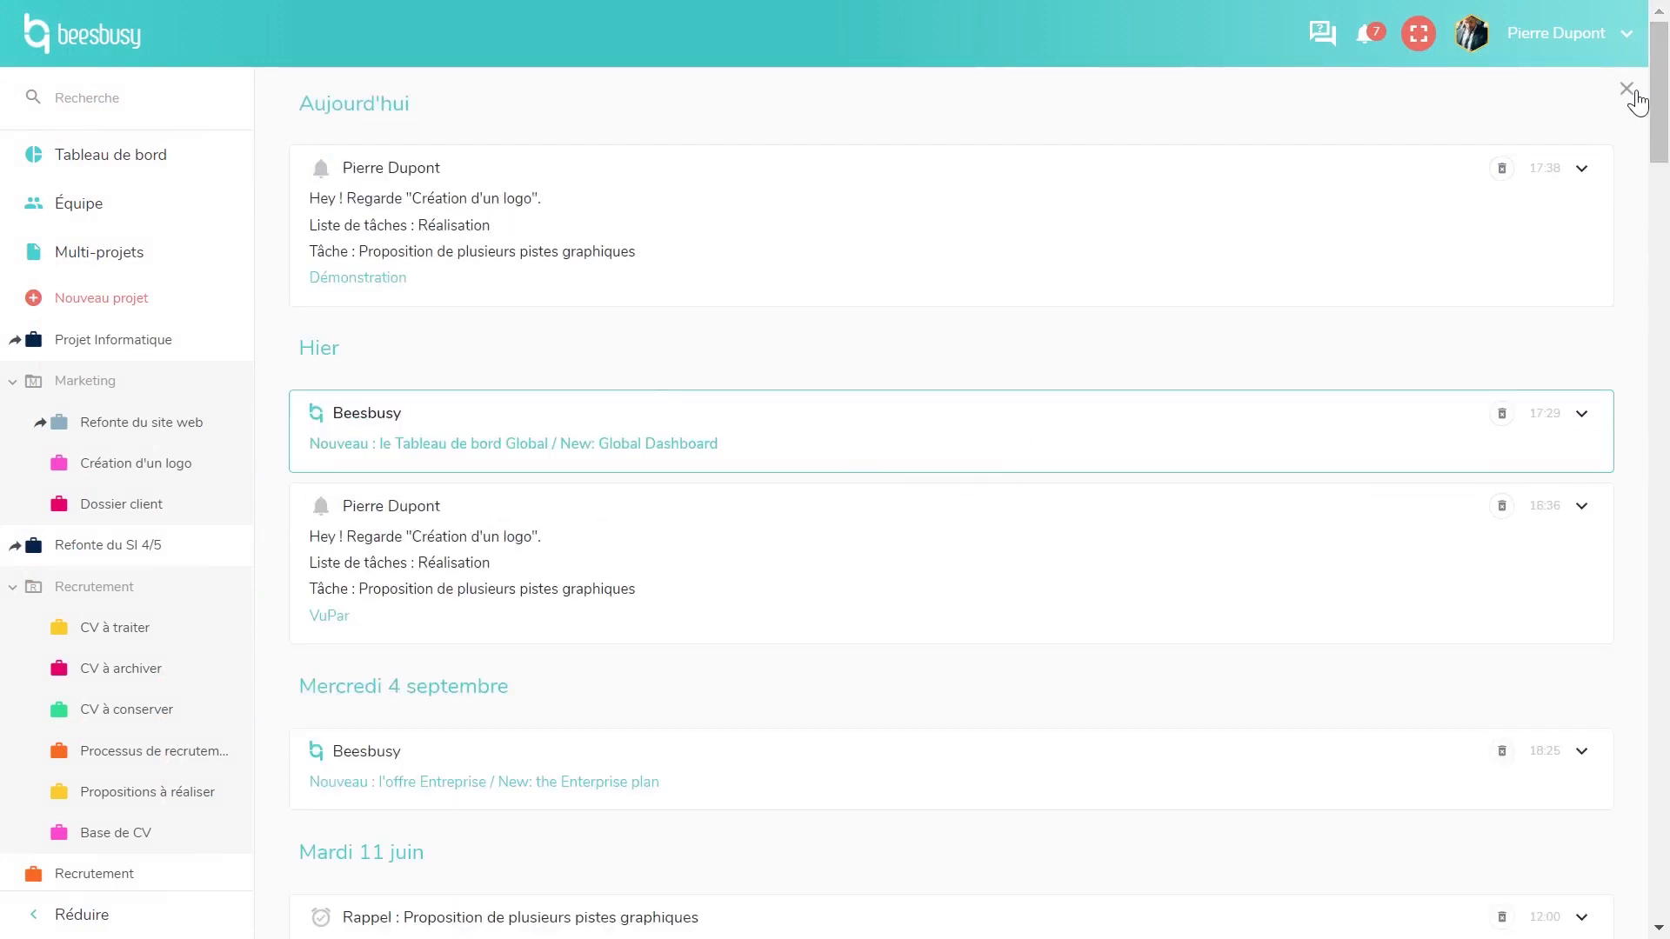
click(1365, 37)
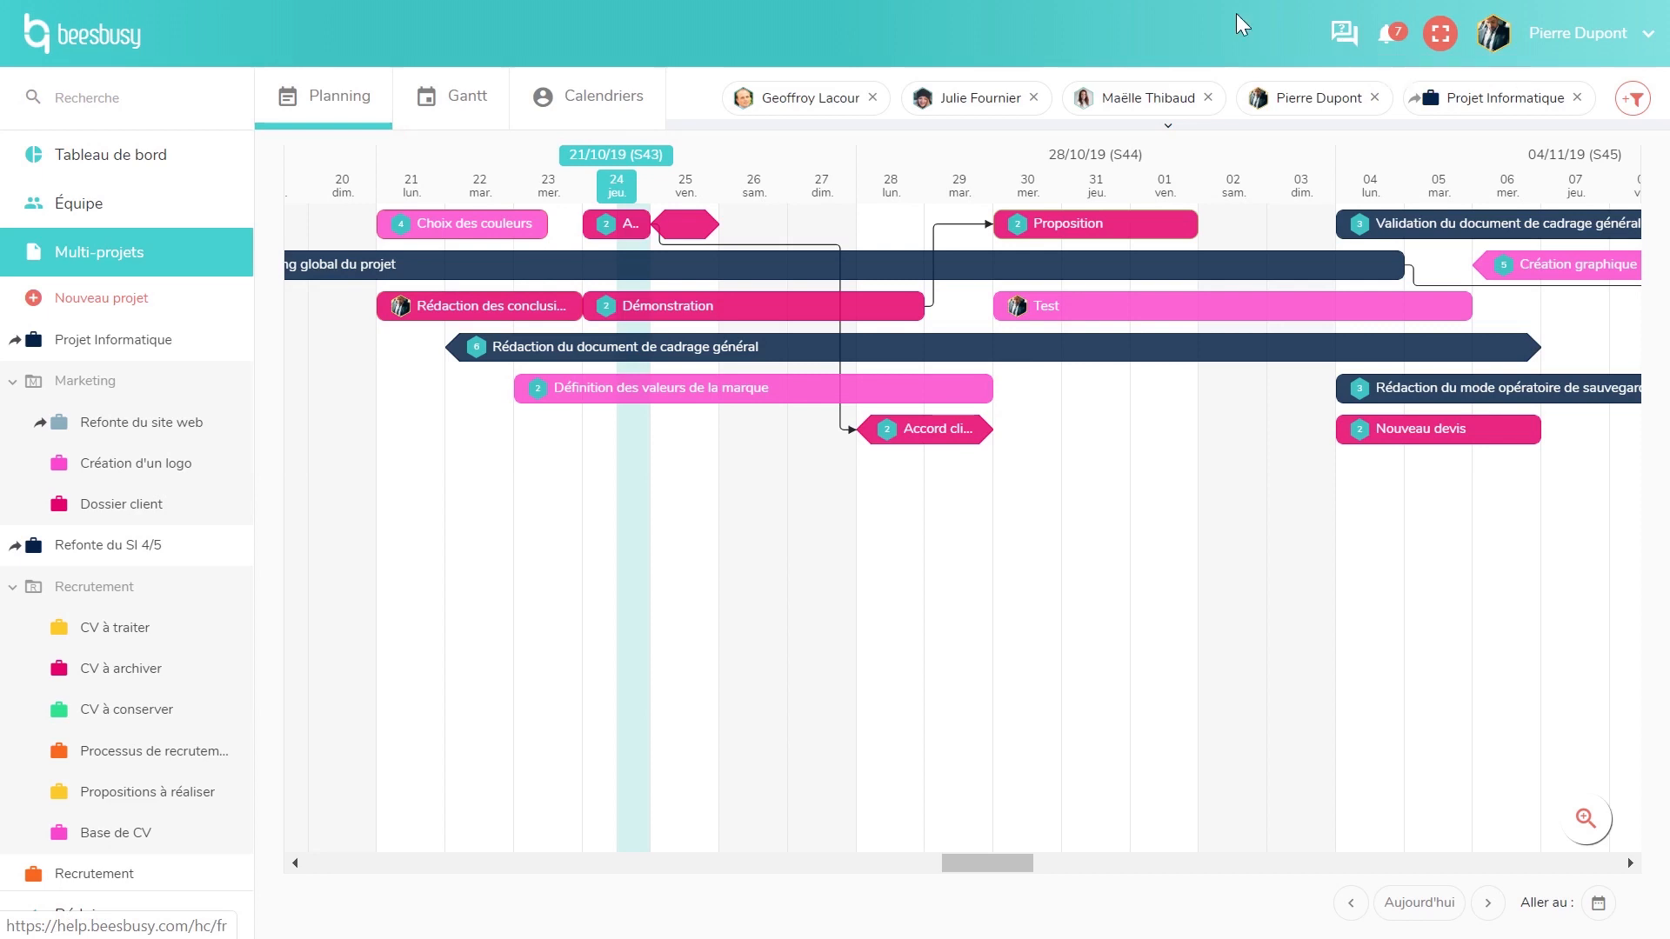
- On the dashboard, expand Projet Informatique's Lancement tasks, collapse them, then switch to Individuel
click(133, 170)
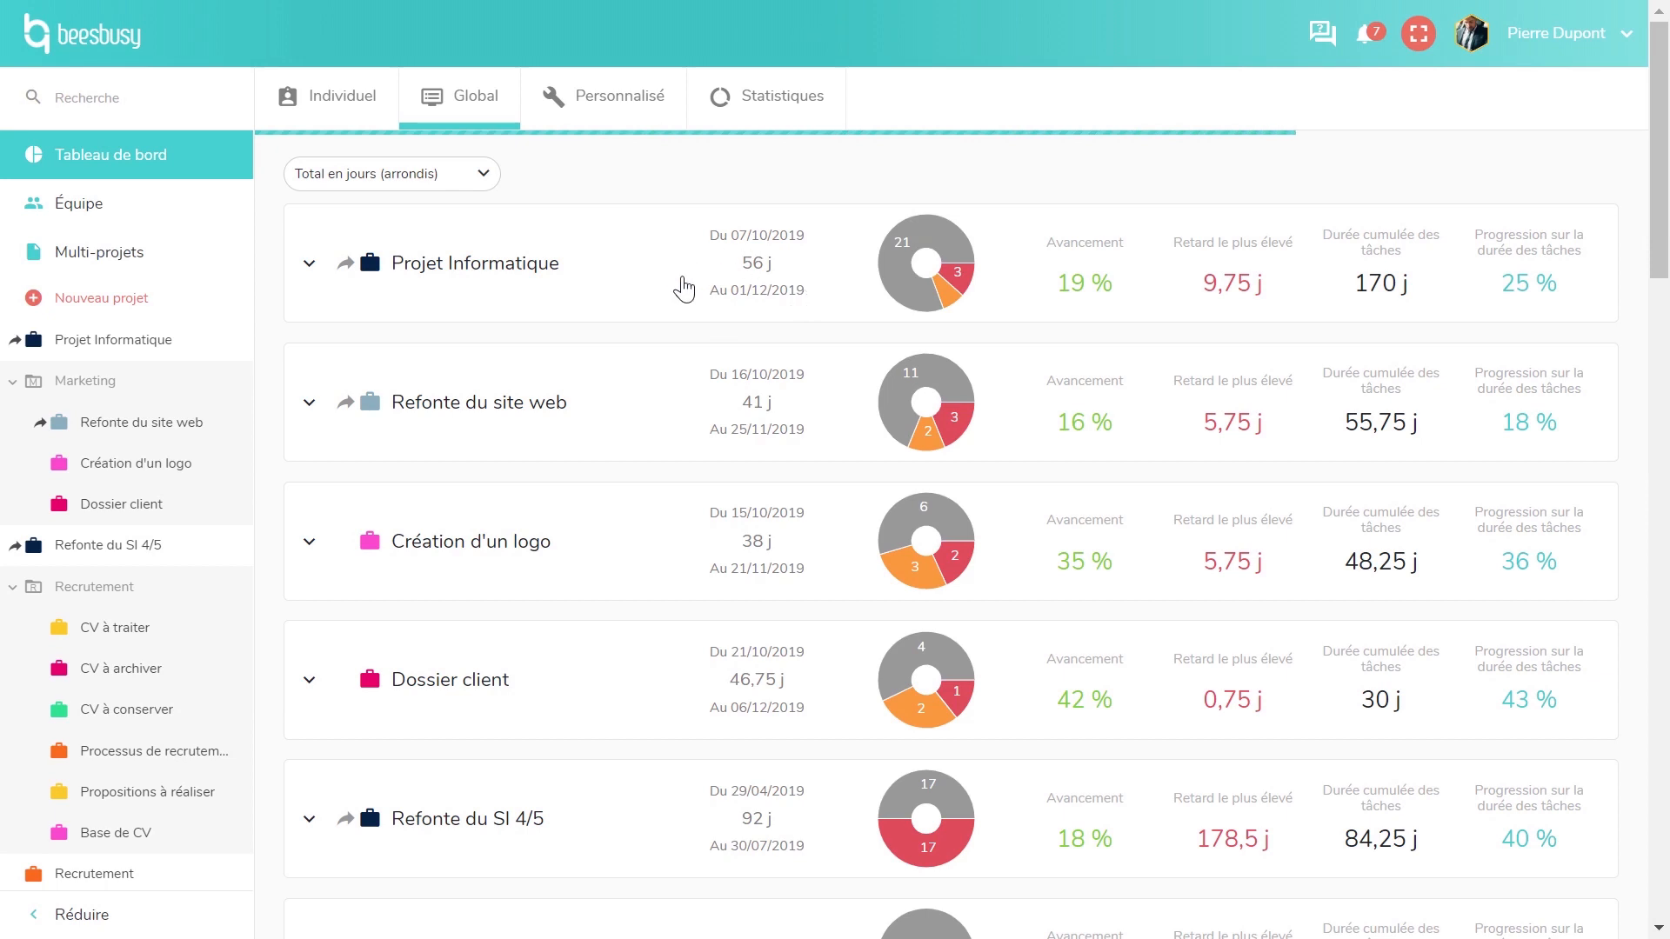
click(680, 287)
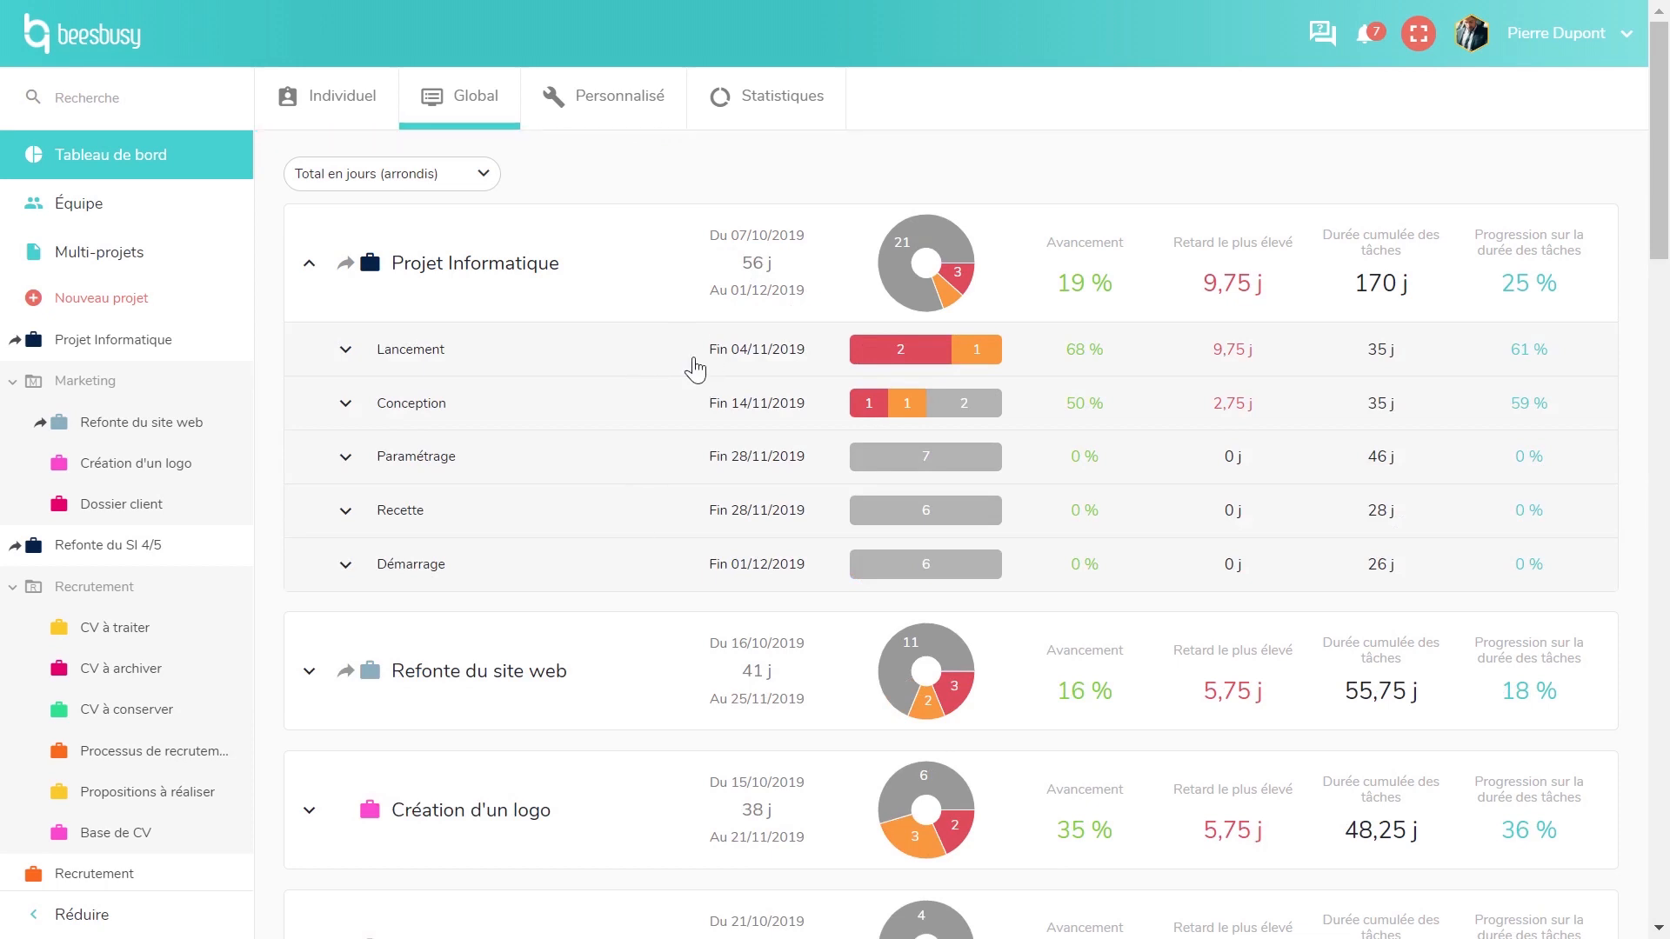
click(753, 357)
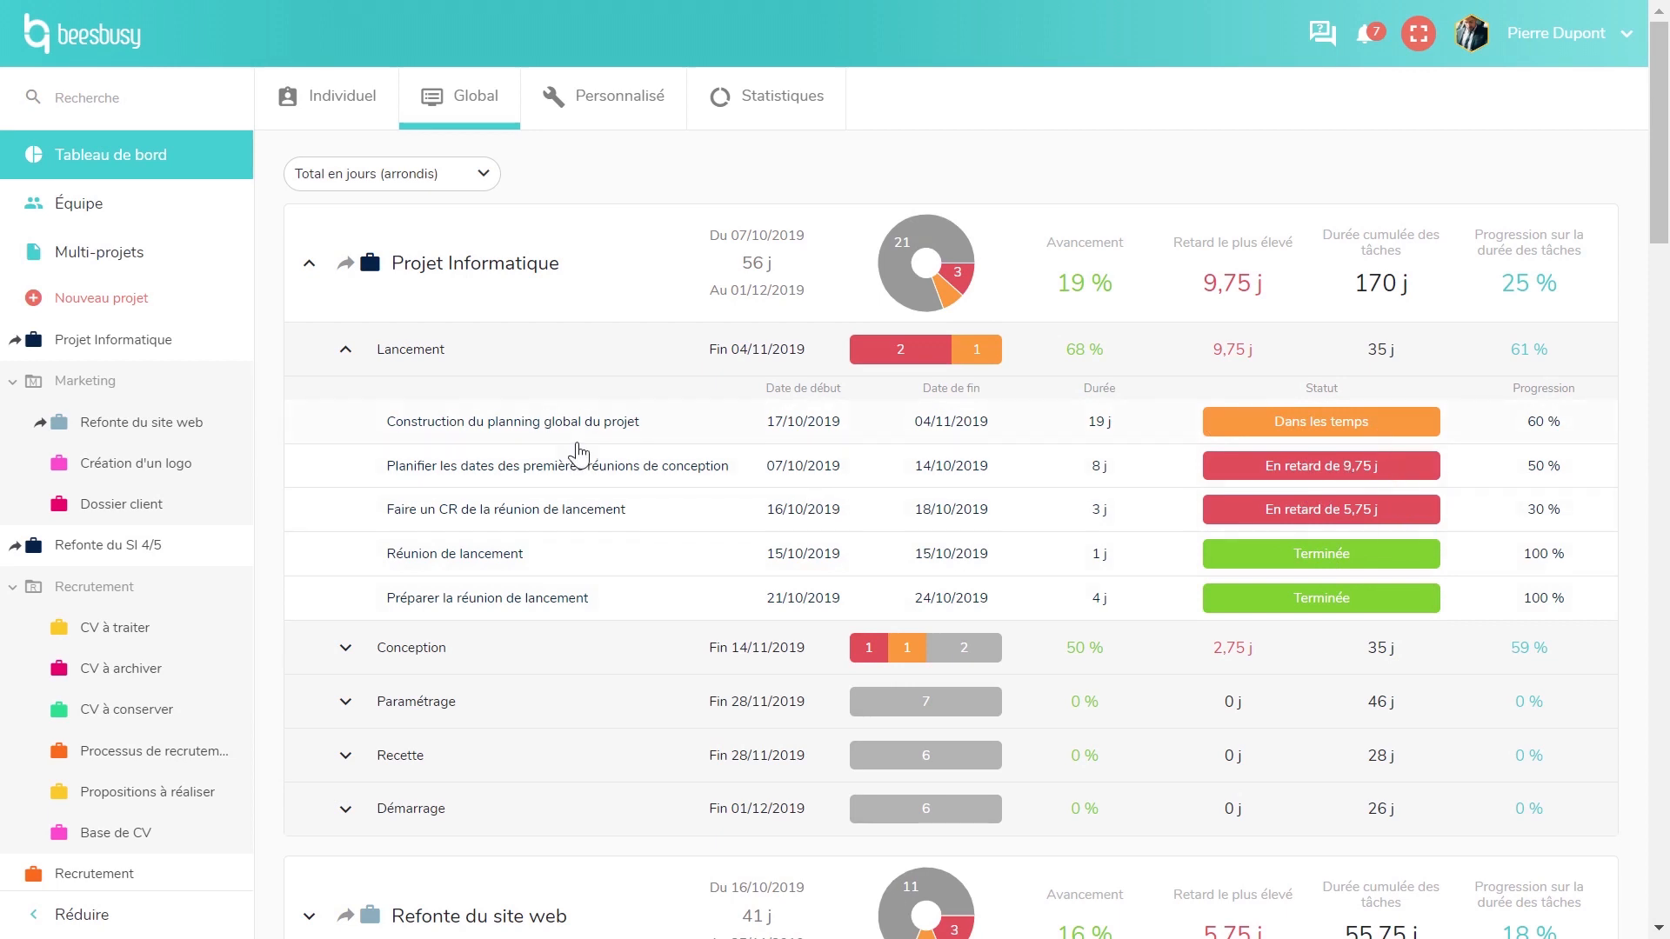
click(524, 357)
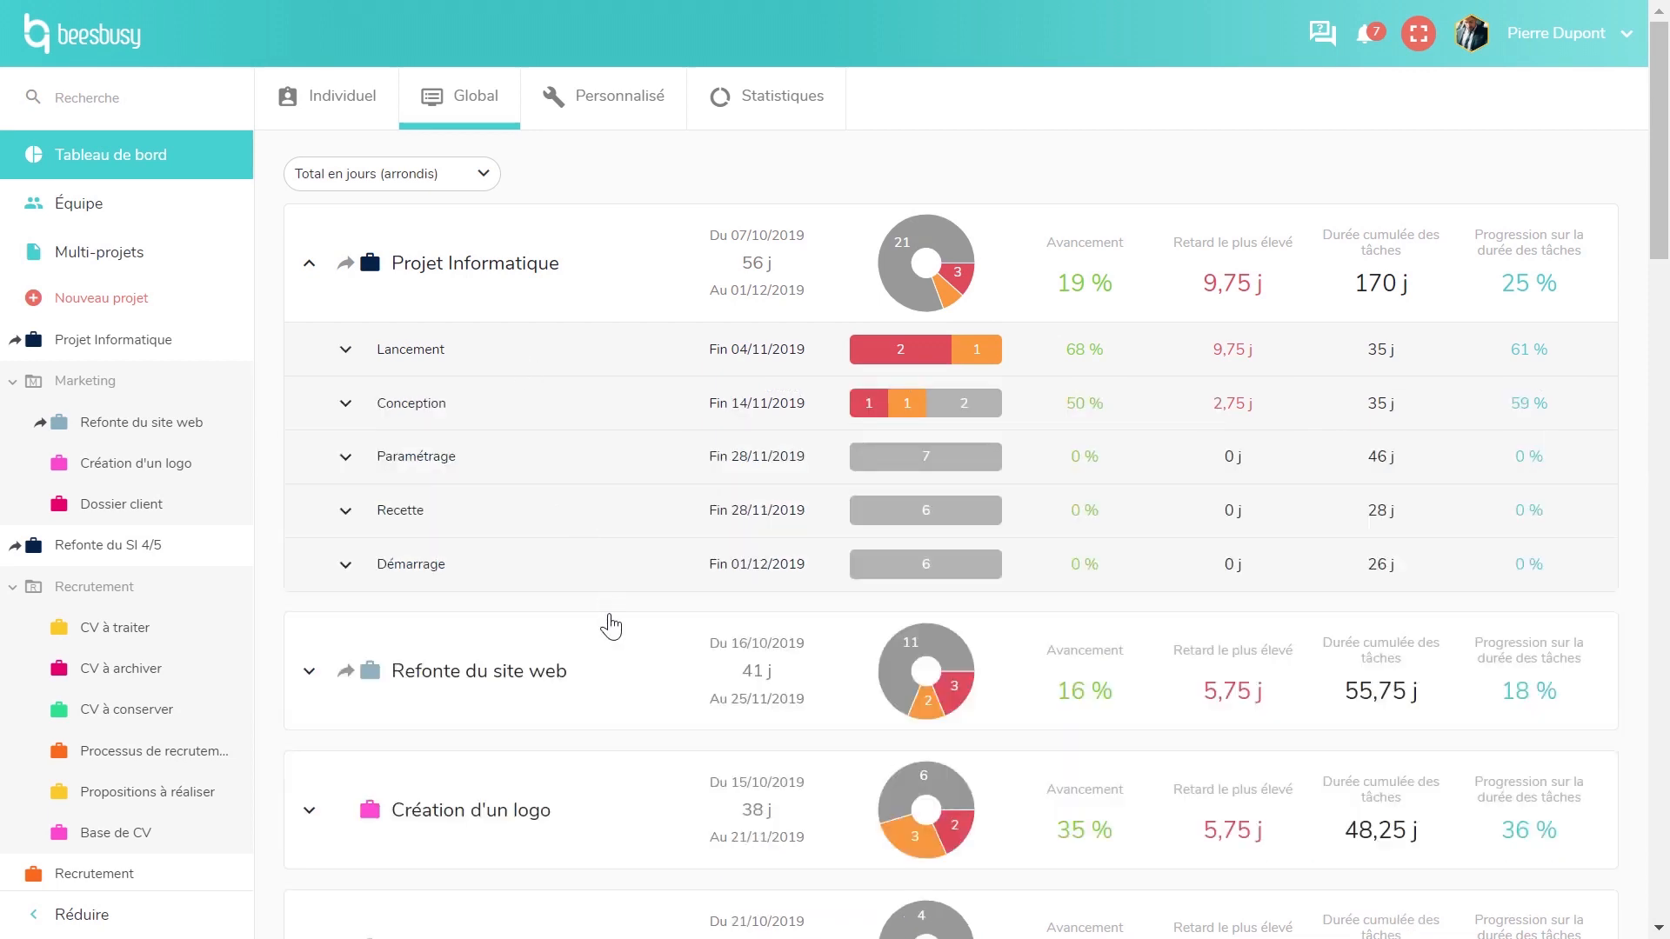
click(342, 102)
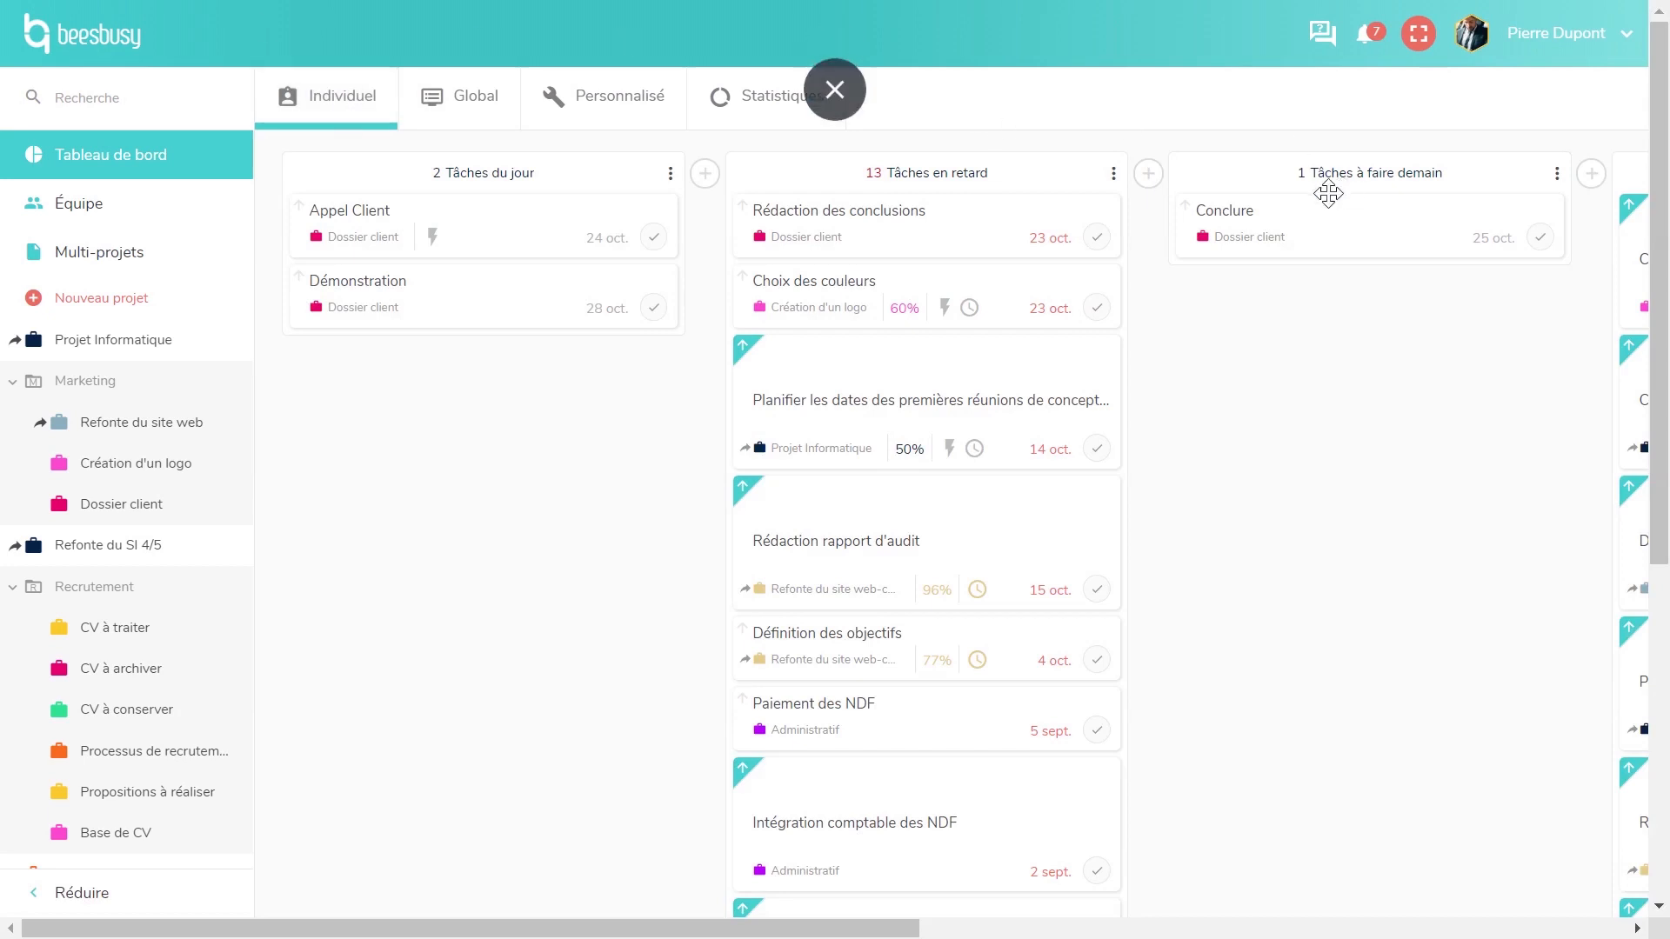
- Place Tâches à faire demain before Tâches en retard, then start a new Personnalisé indicator
drag(1327, 184, 844, 189)
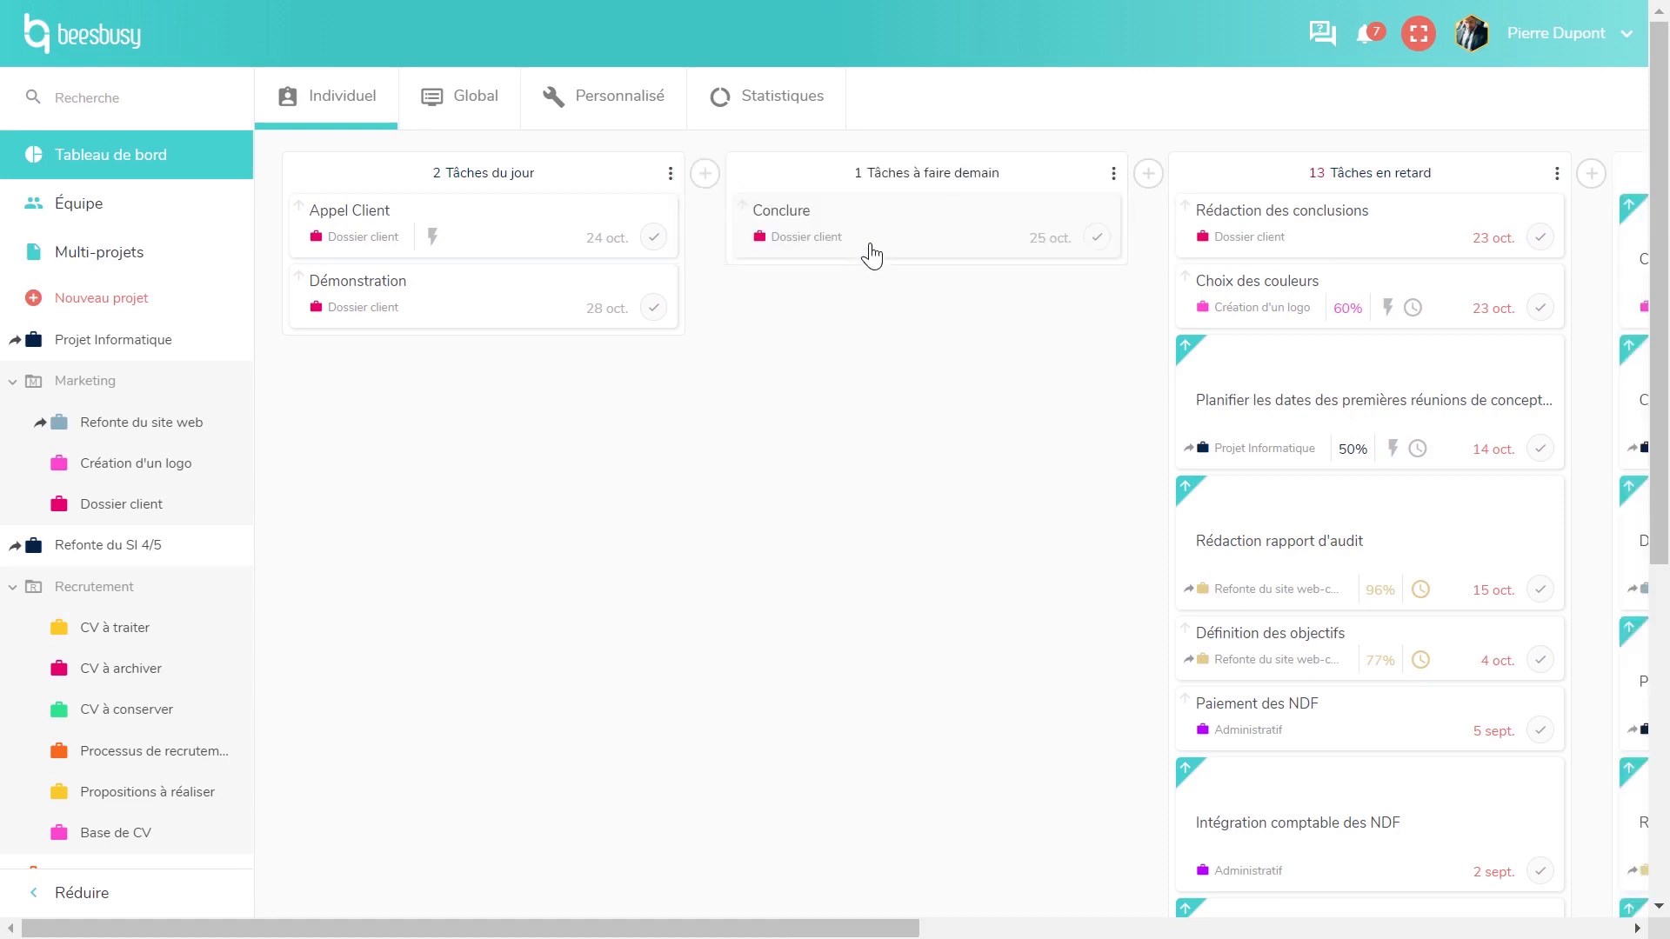
click(704, 173)
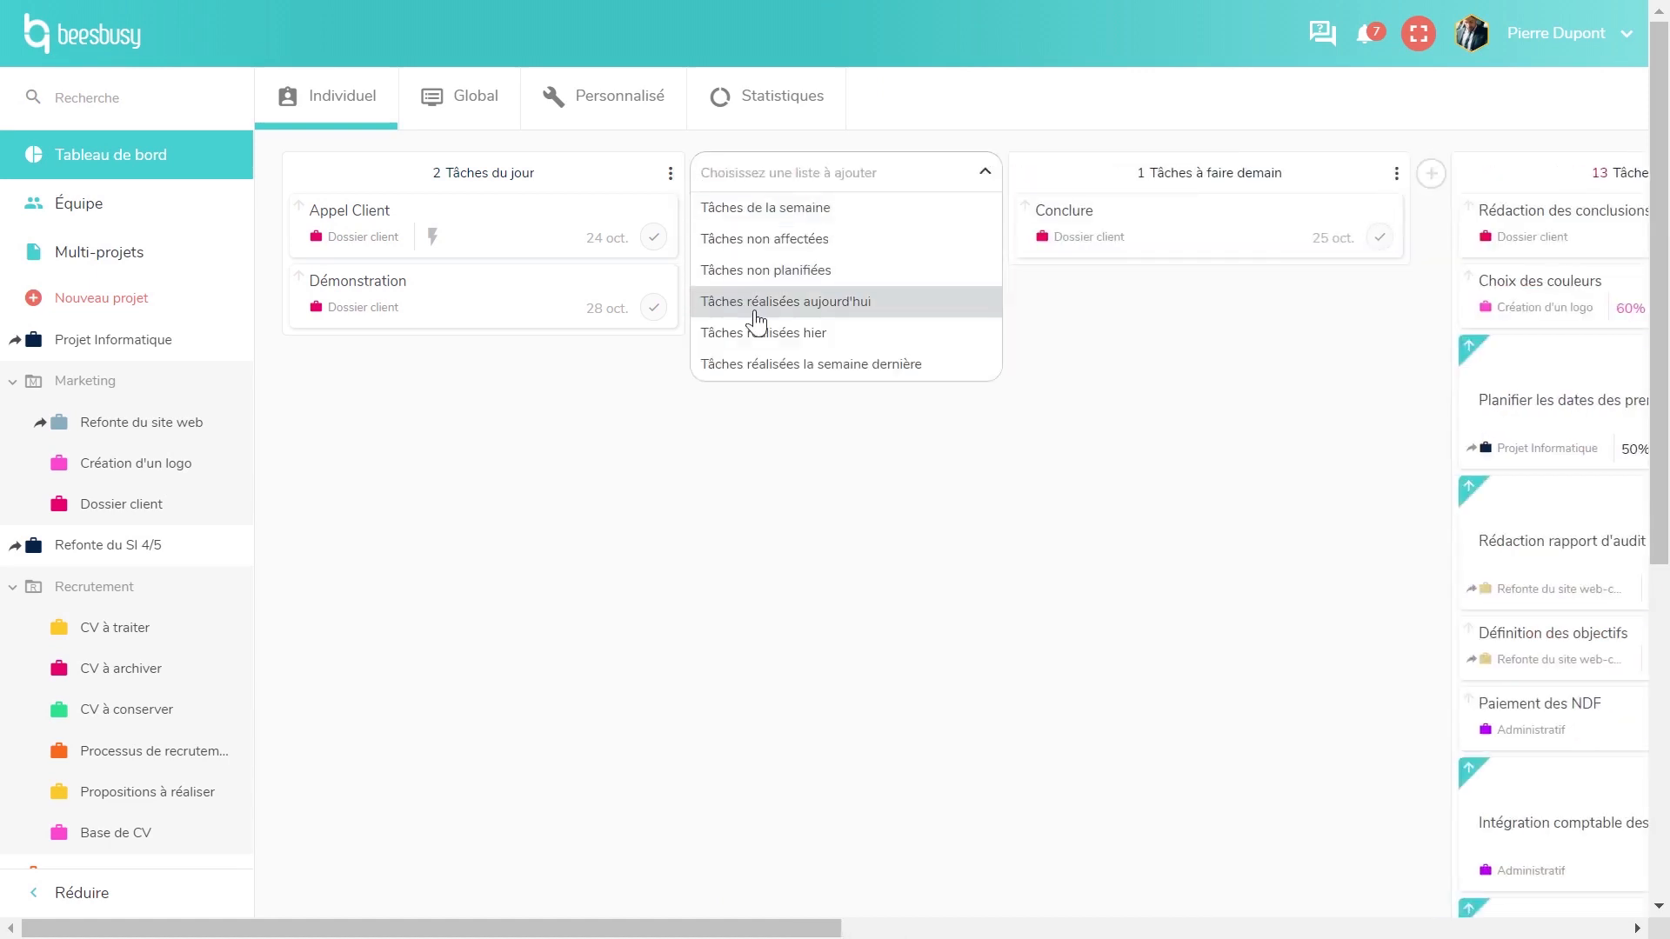
click(742, 471)
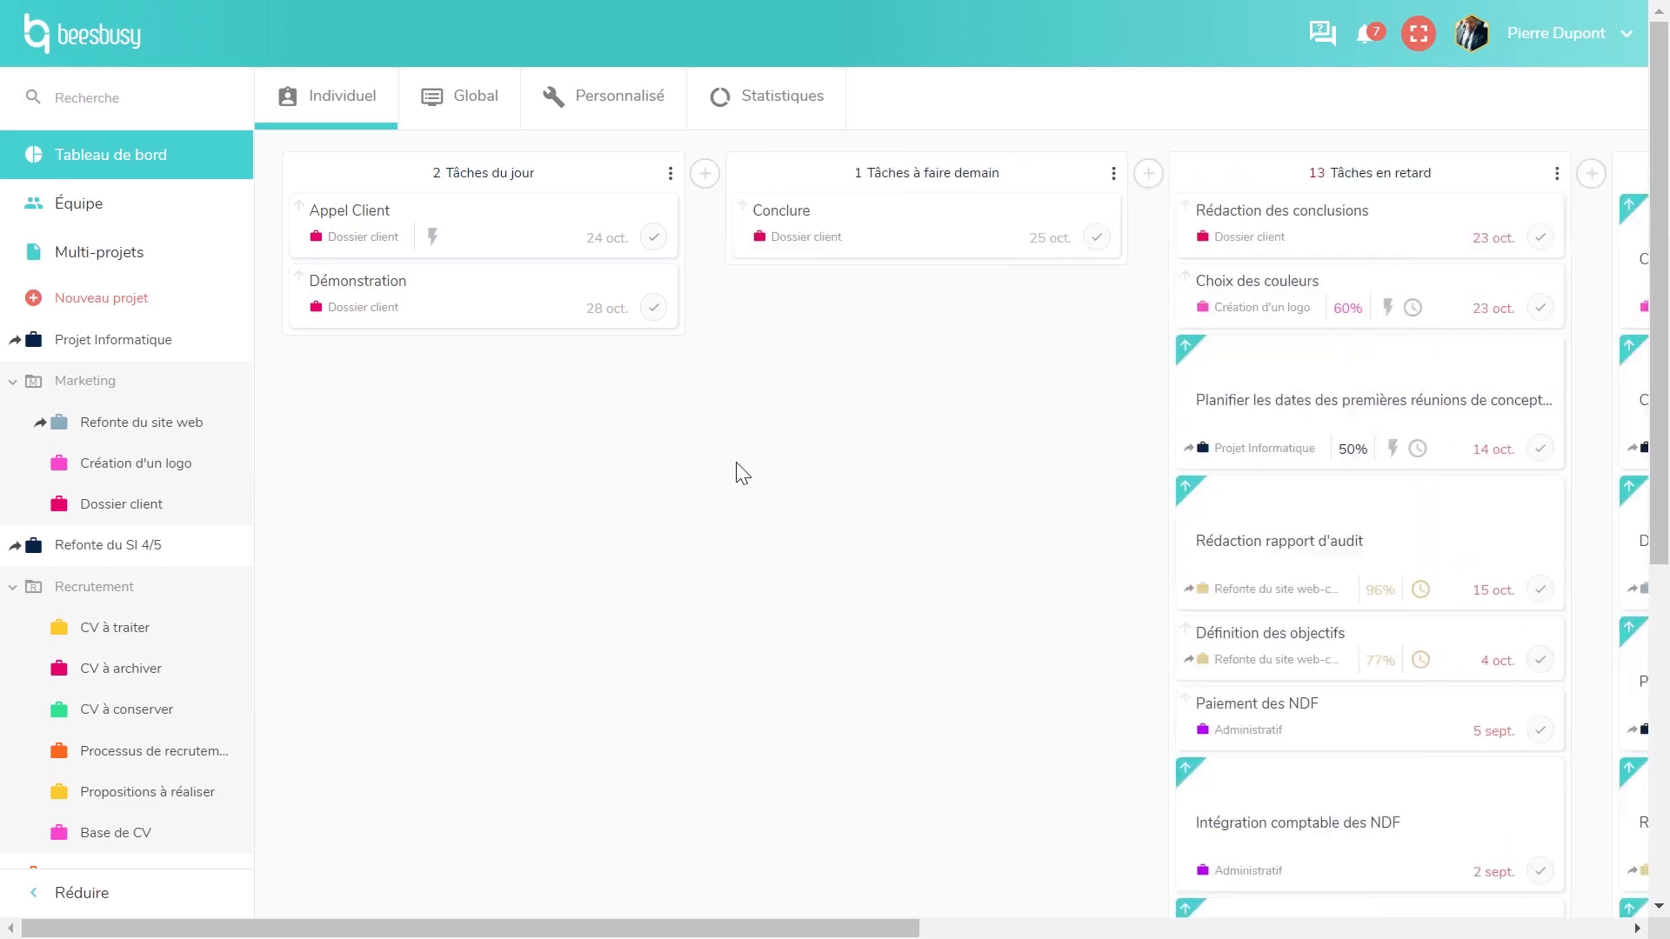
click(631, 118)
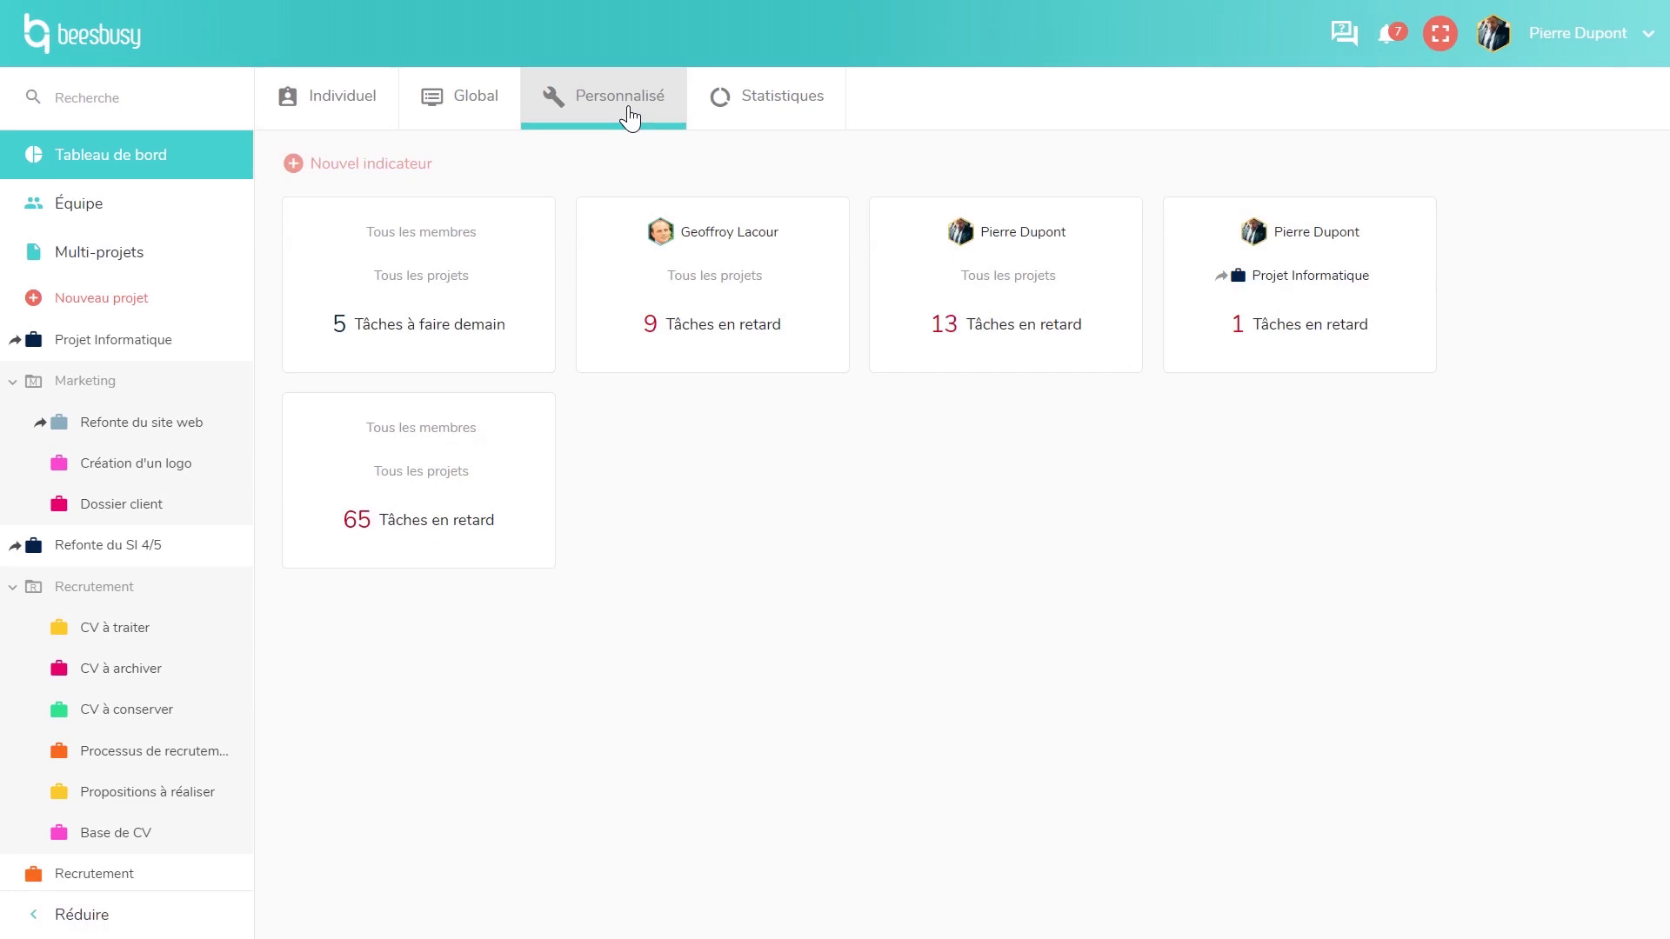
click(403, 169)
- Add an indicator counting overdue Création d'un logo tasks, then go to the team members page
click(1344, 277)
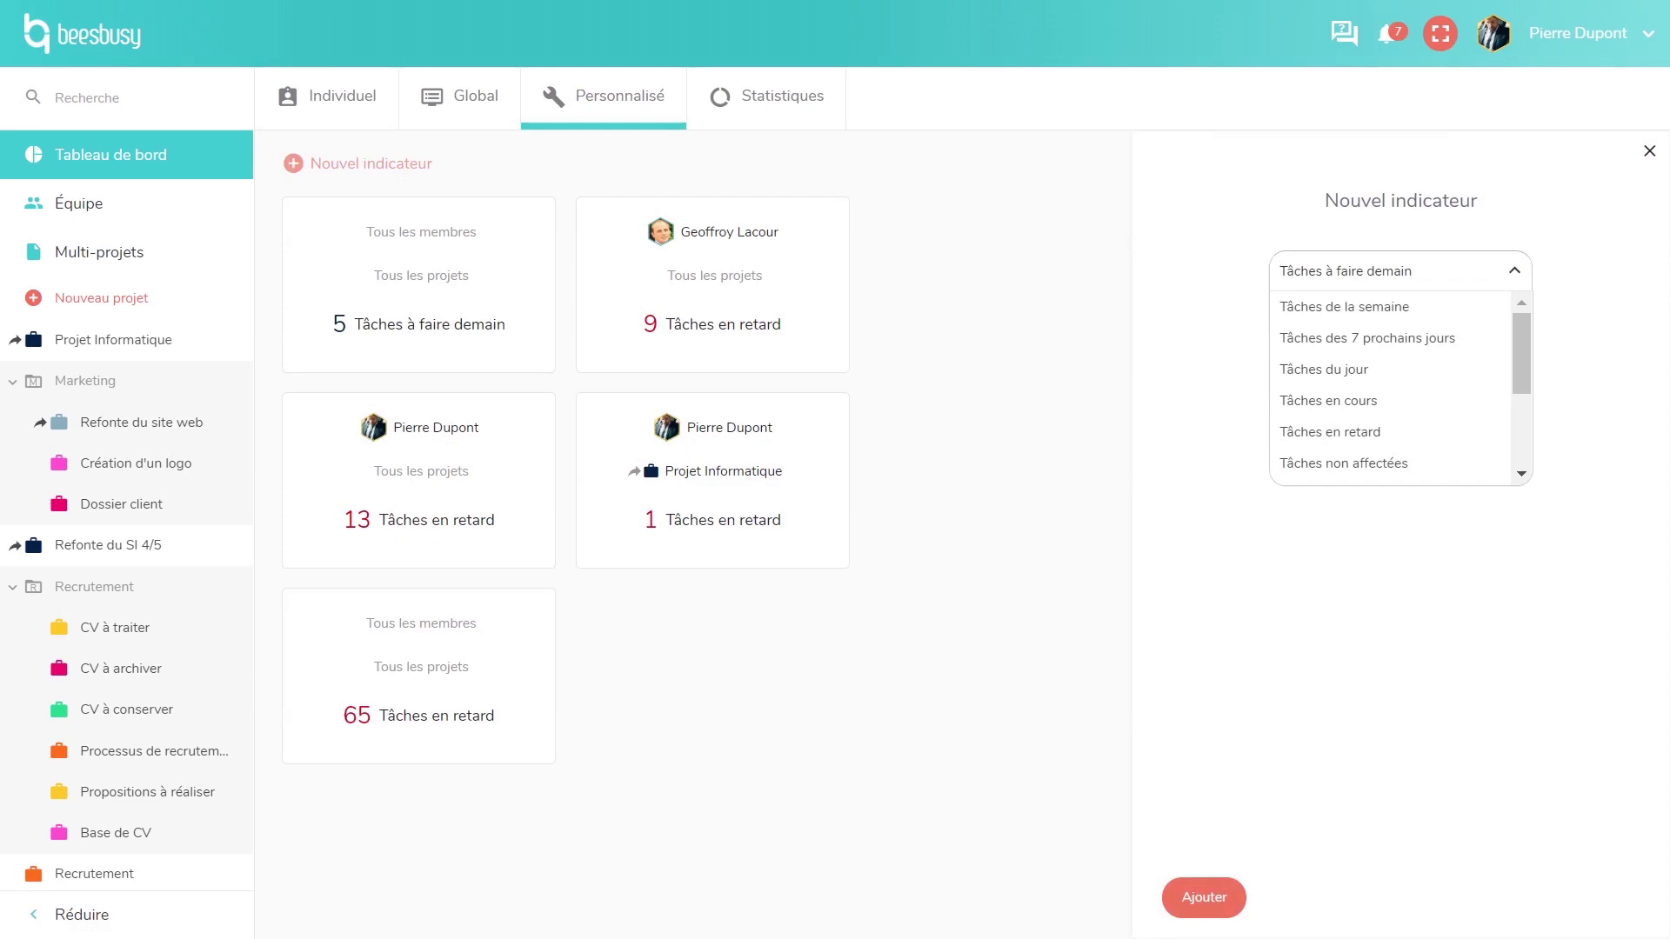
click(1340, 431)
click(1352, 367)
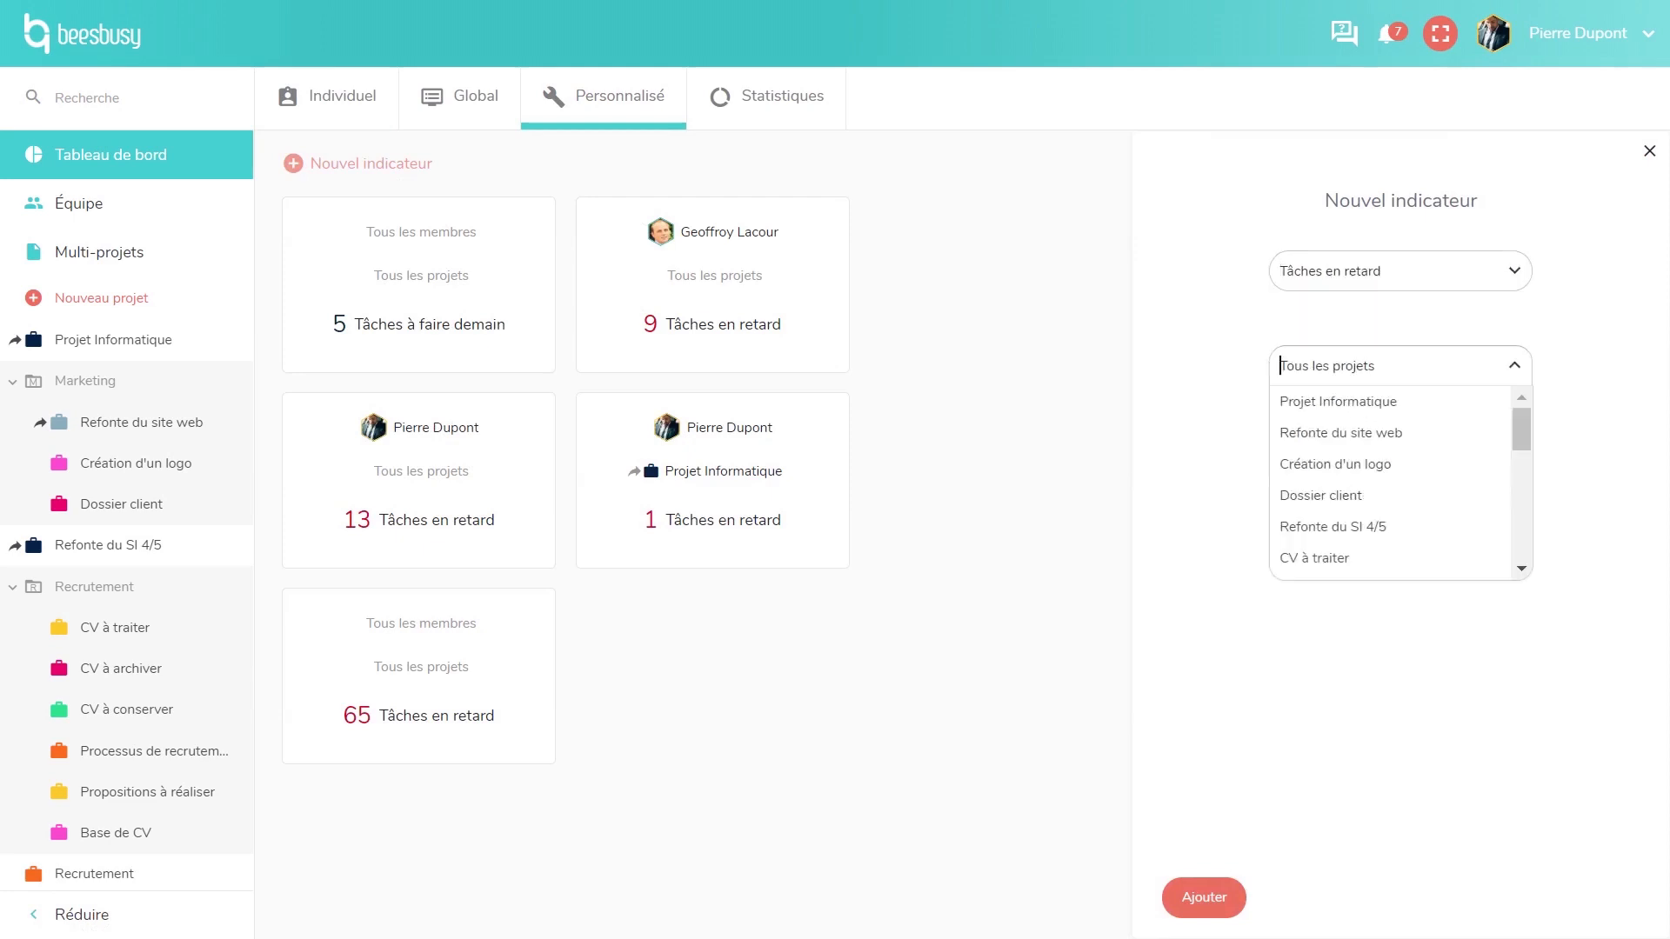
click(1367, 463)
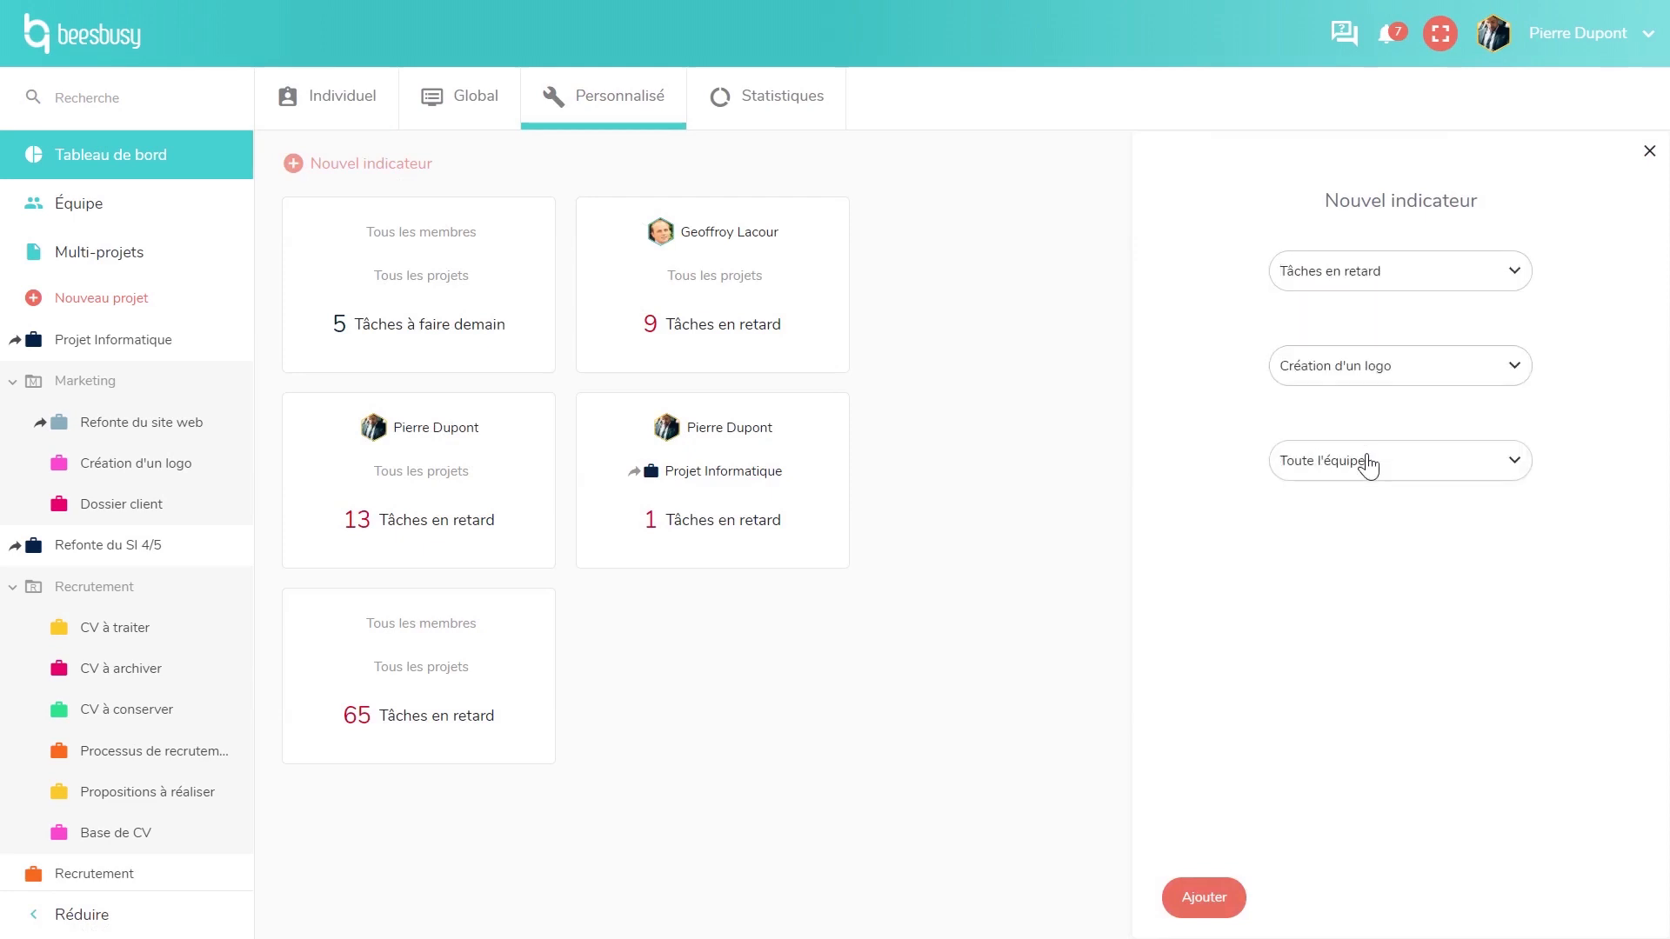
click(1206, 902)
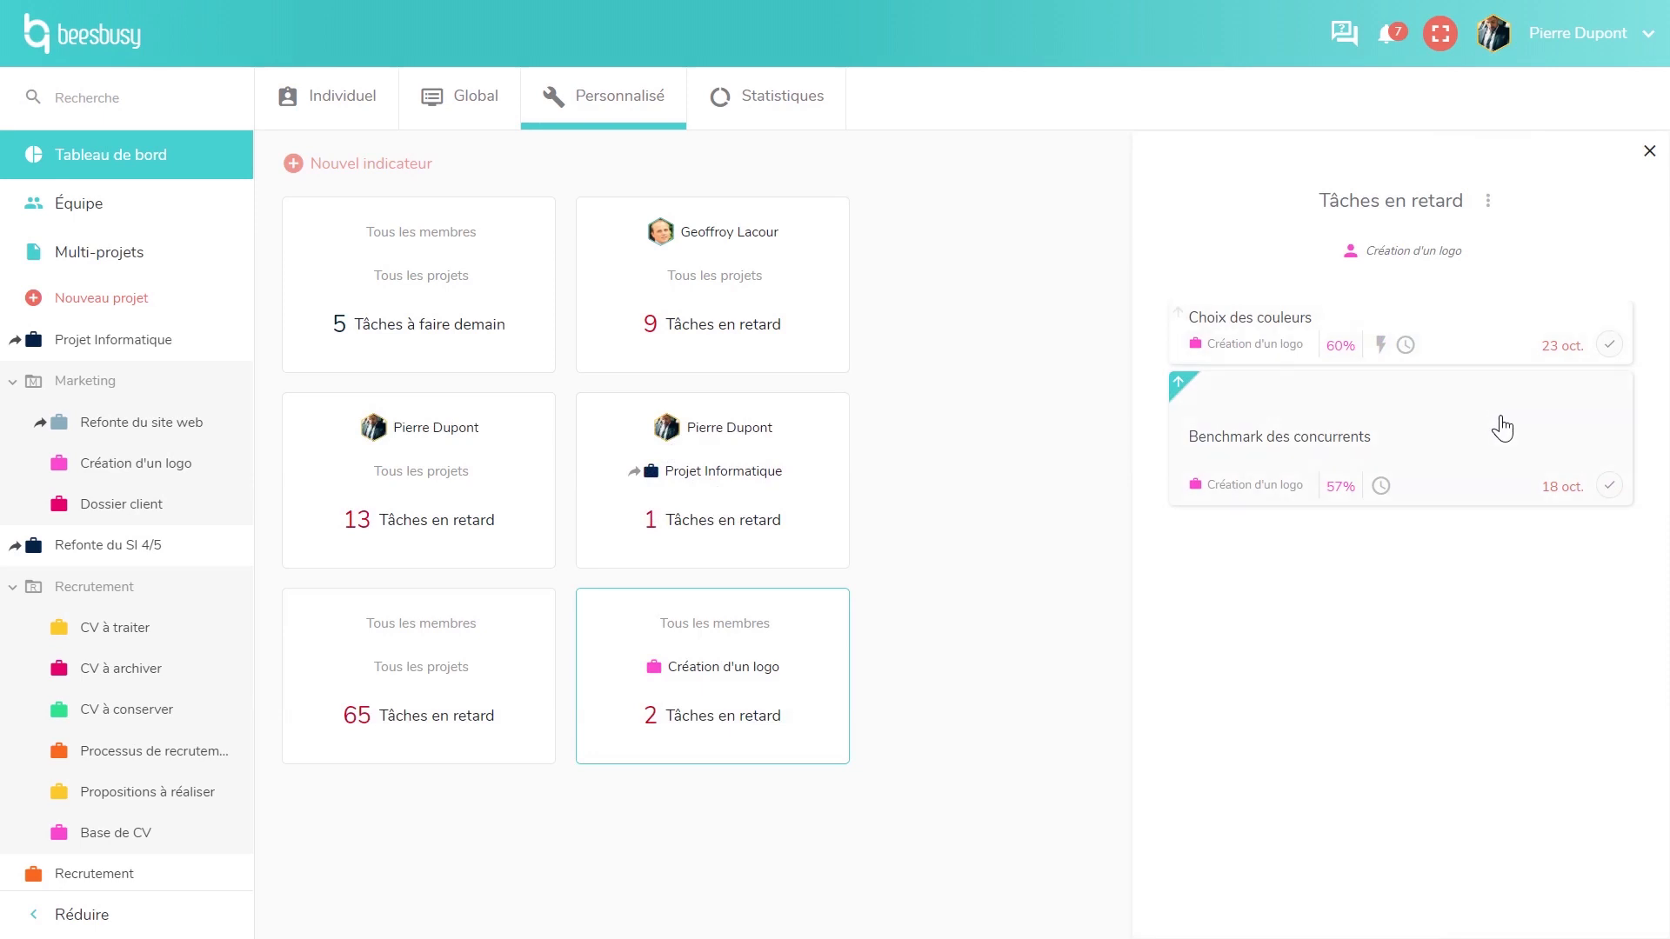
click(1650, 153)
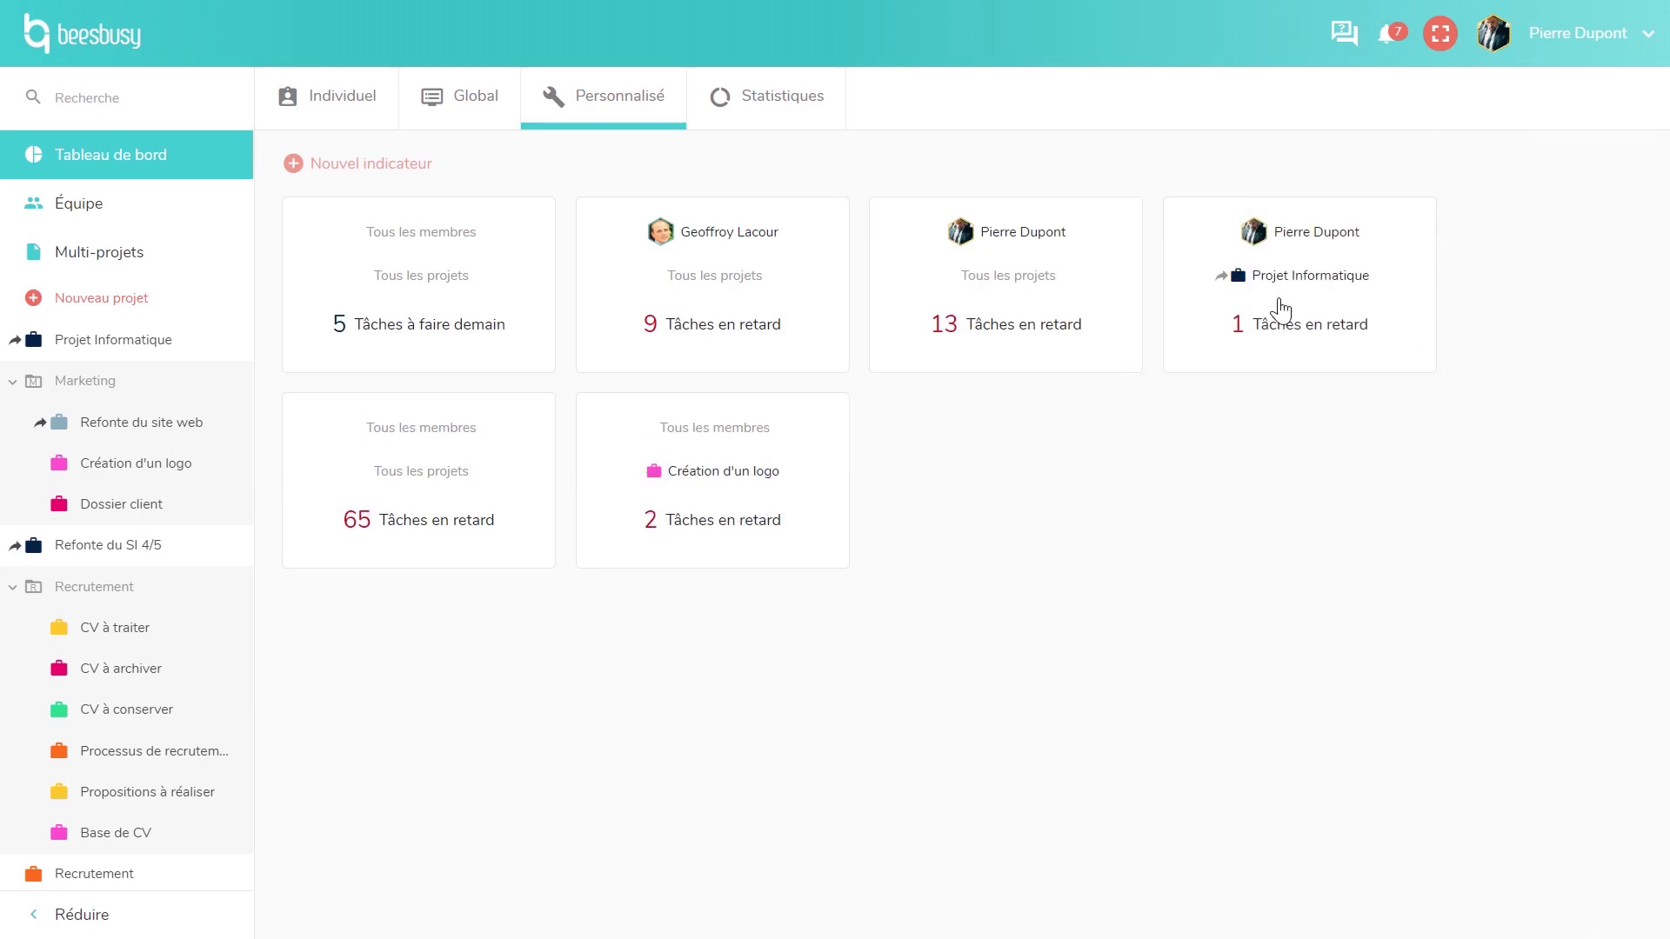
click(122, 219)
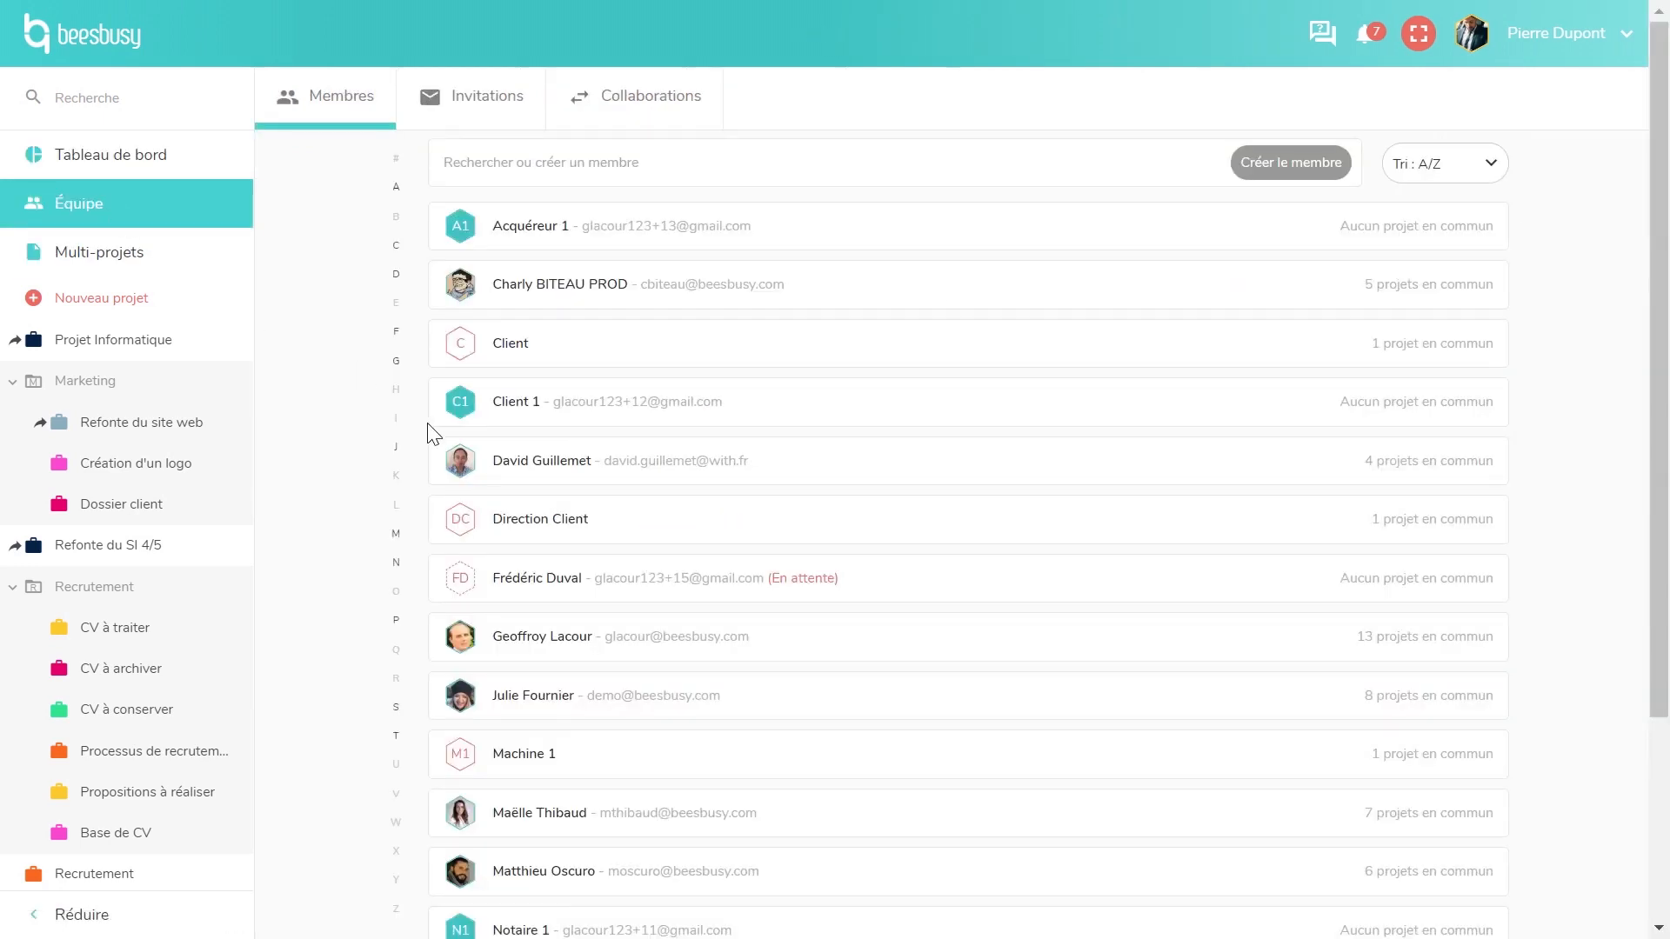
- Open a team member's profile, scroll to their shared projects, then view the team Invitations
scroll(432, 435, down, 3)
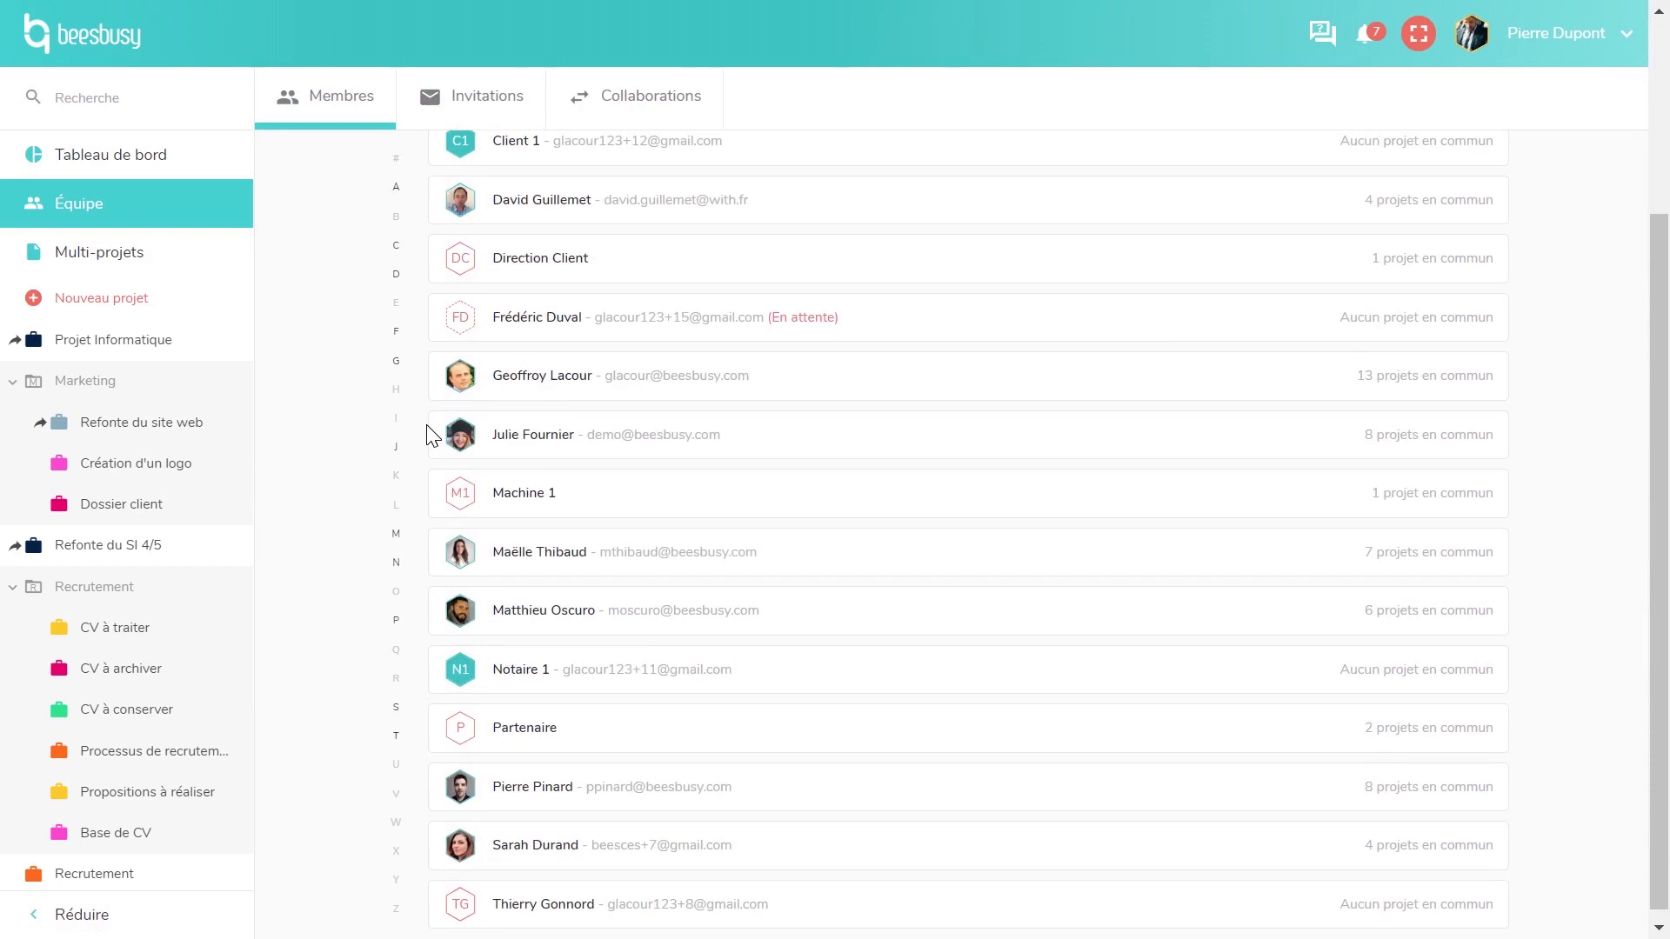
click(407, 626)
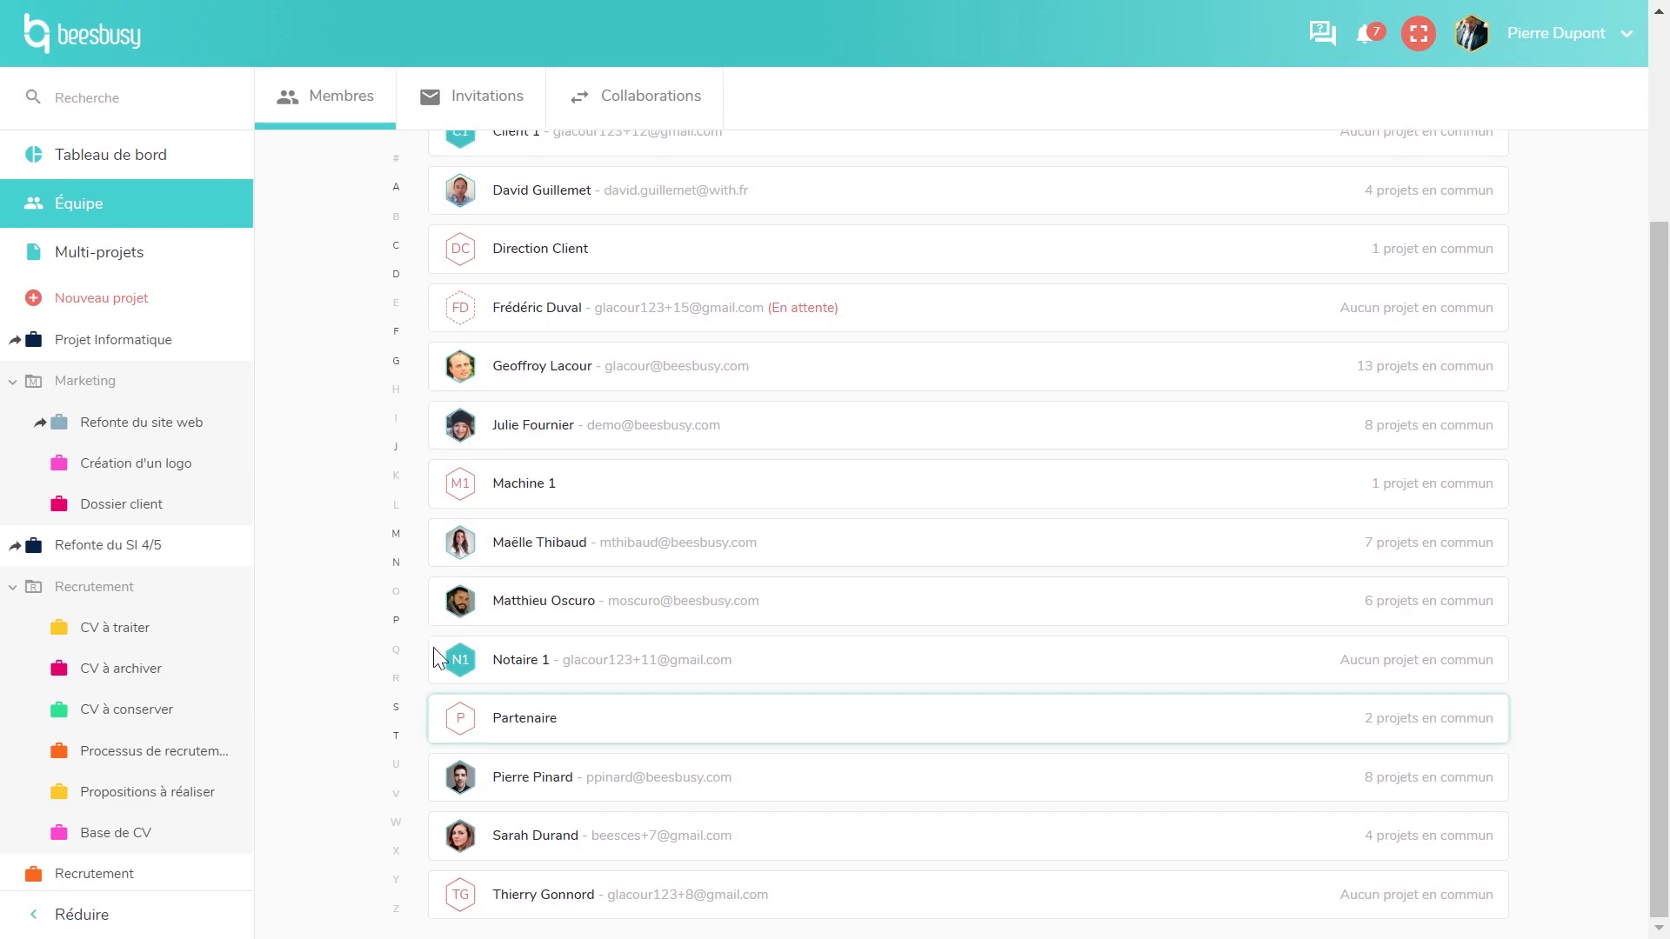
click(553, 788)
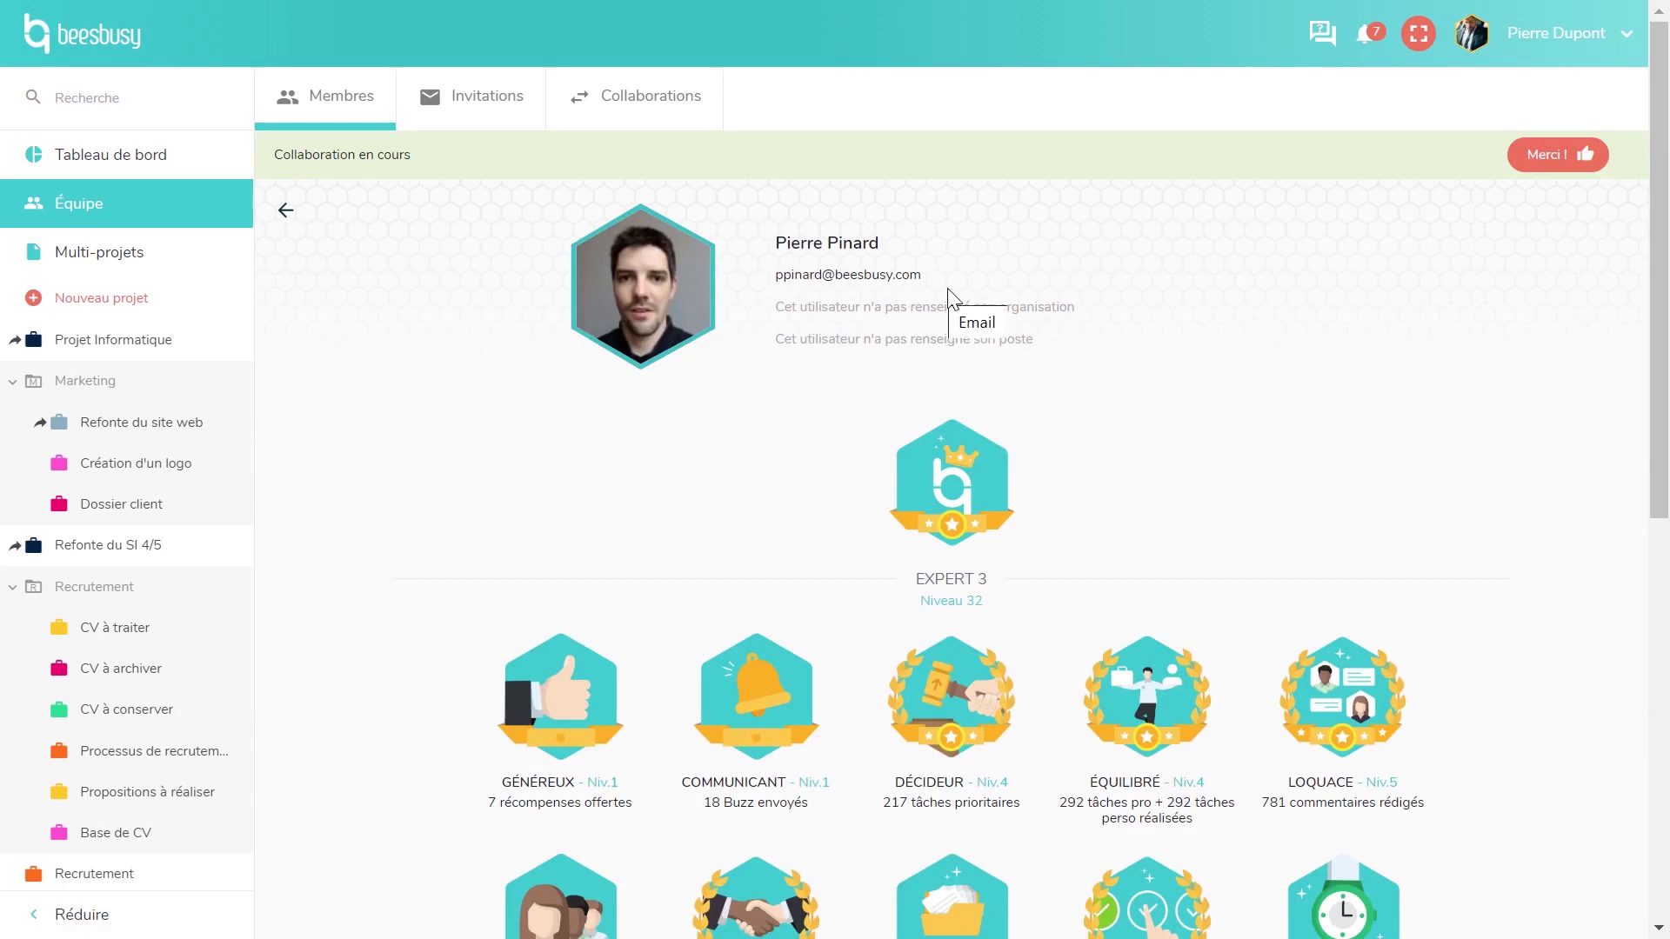
scroll(1030, 479, down, 9)
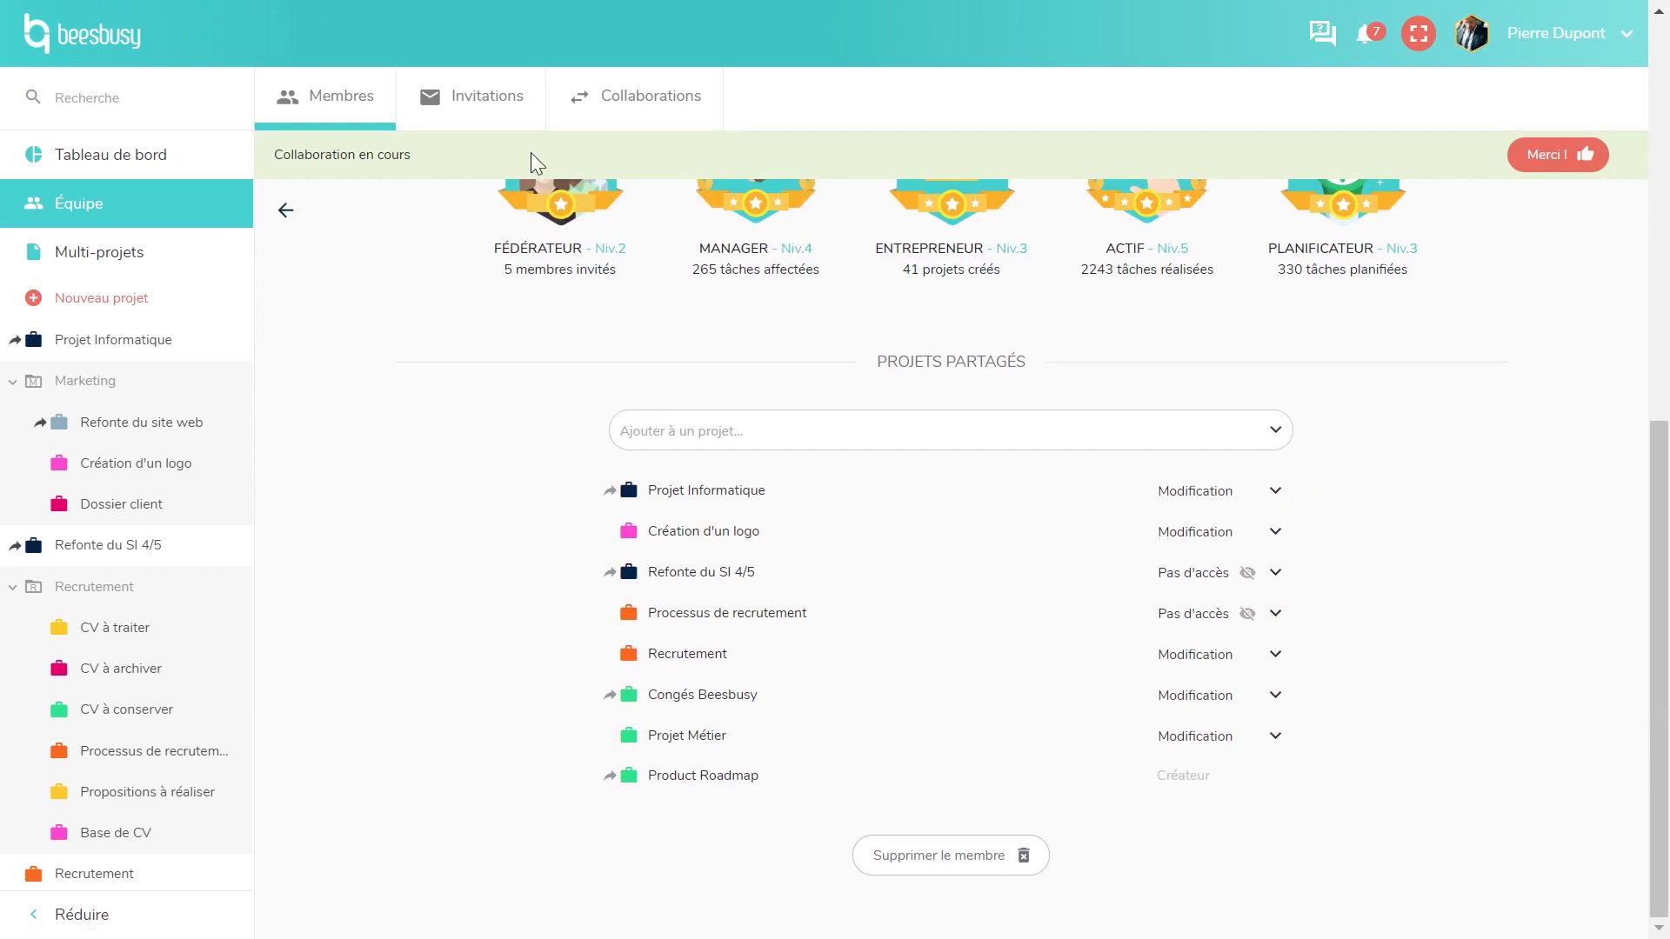
click(477, 116)
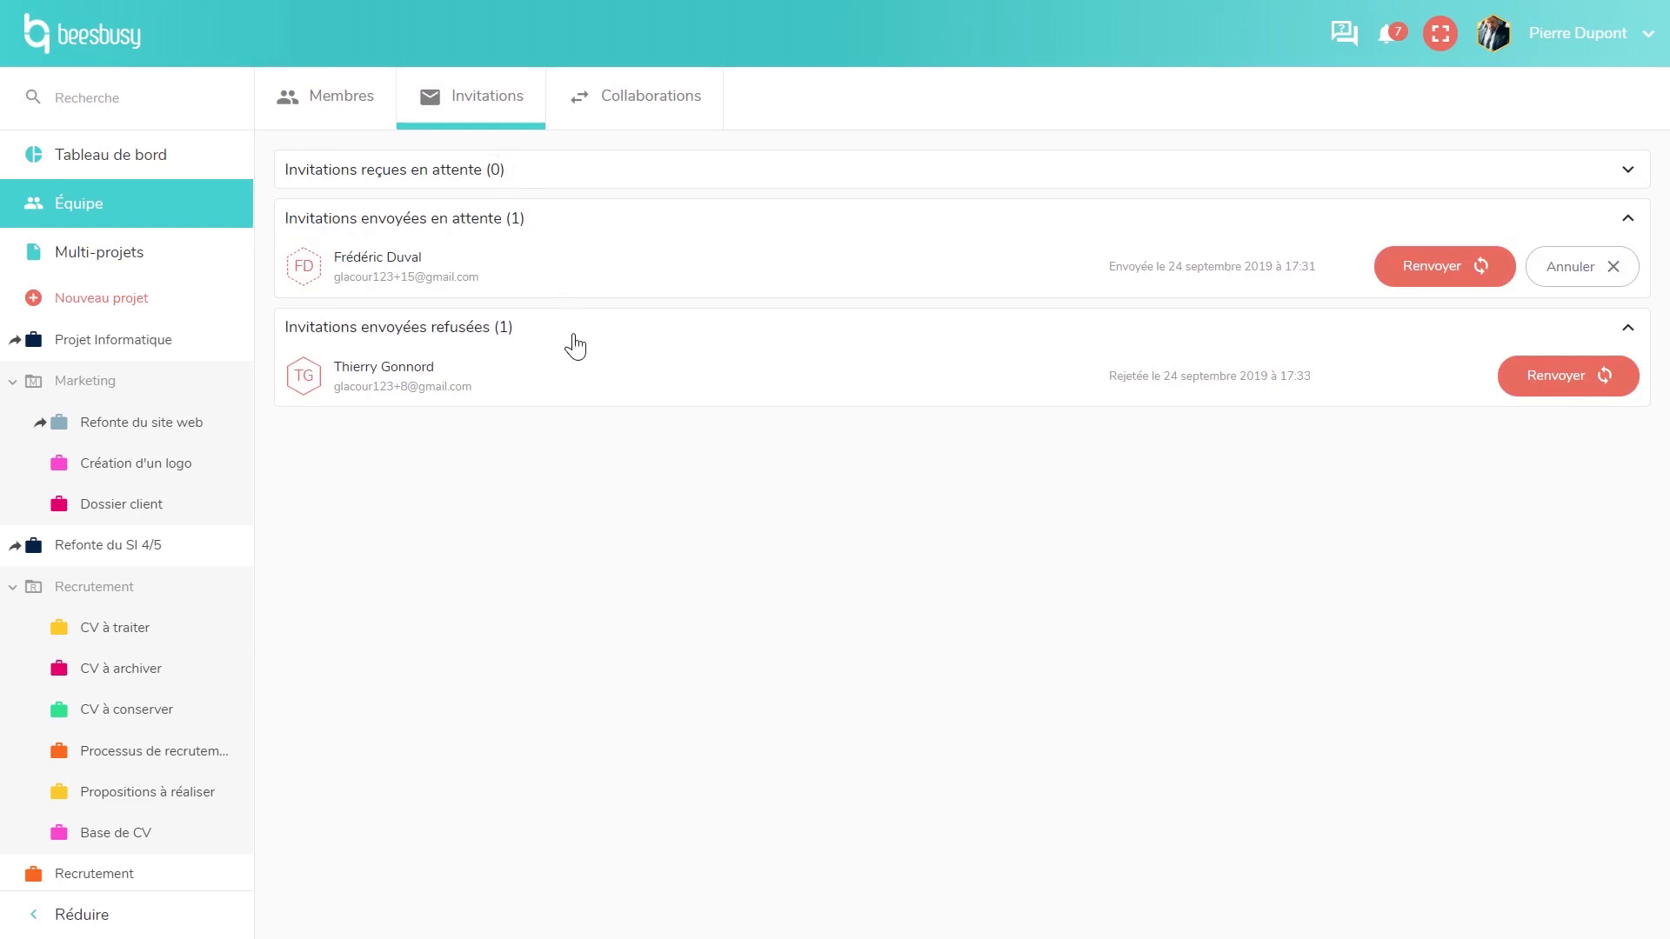
- Show team Collaborations with the 10 projects of other members expanded instead of your own
click(659, 108)
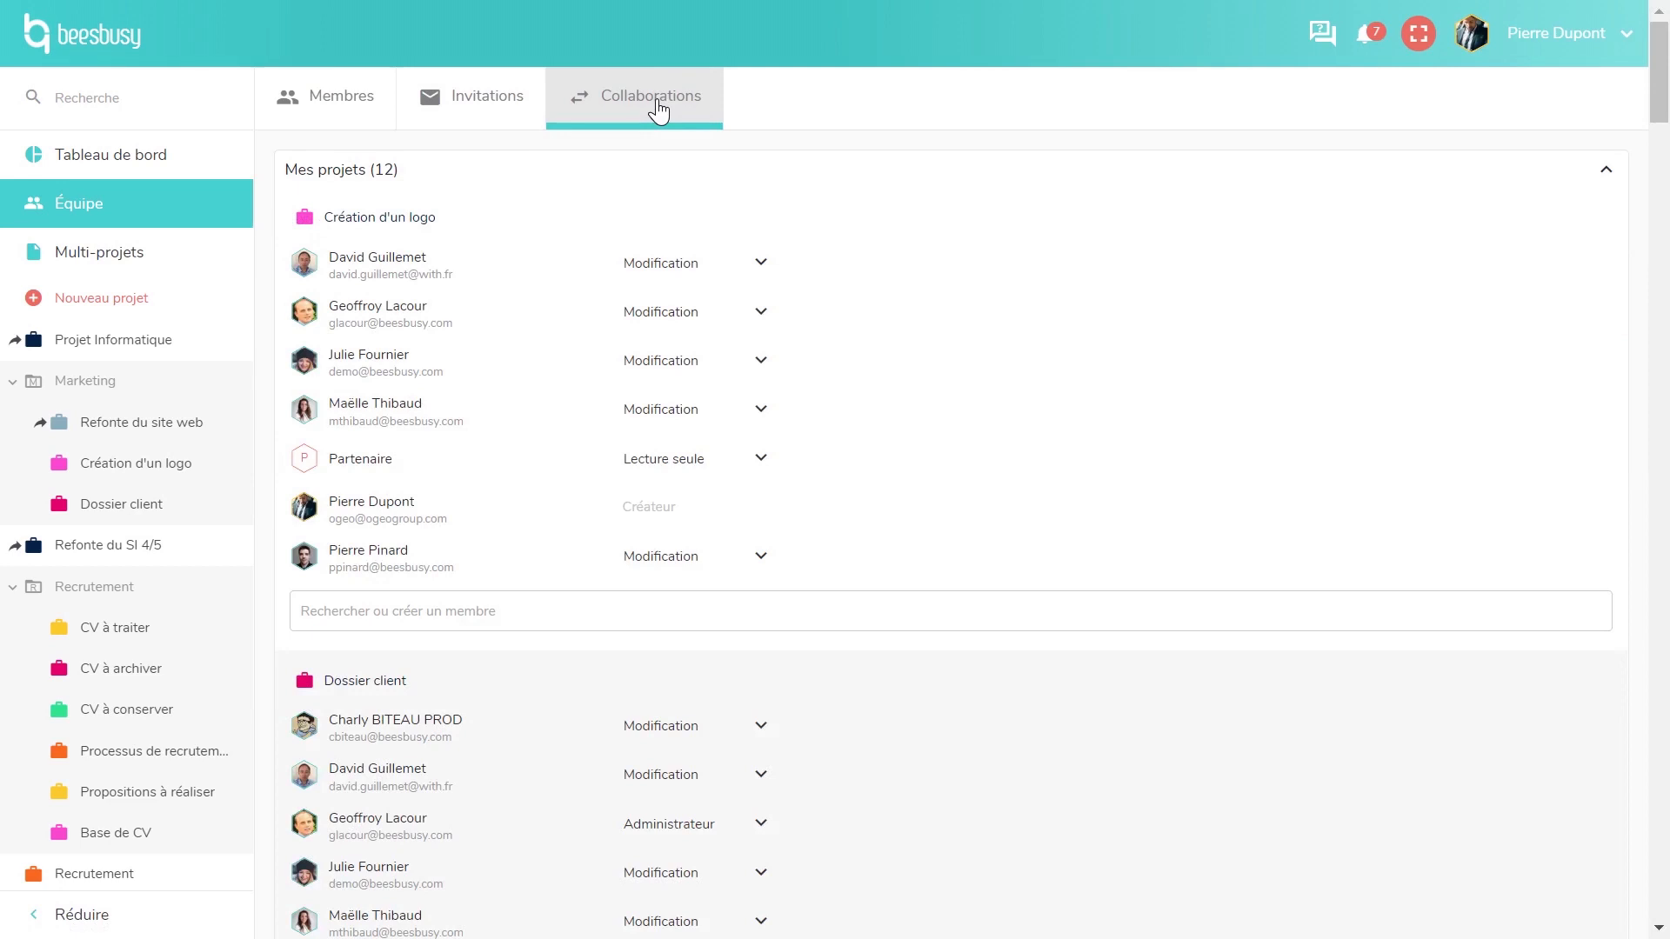
click(590, 173)
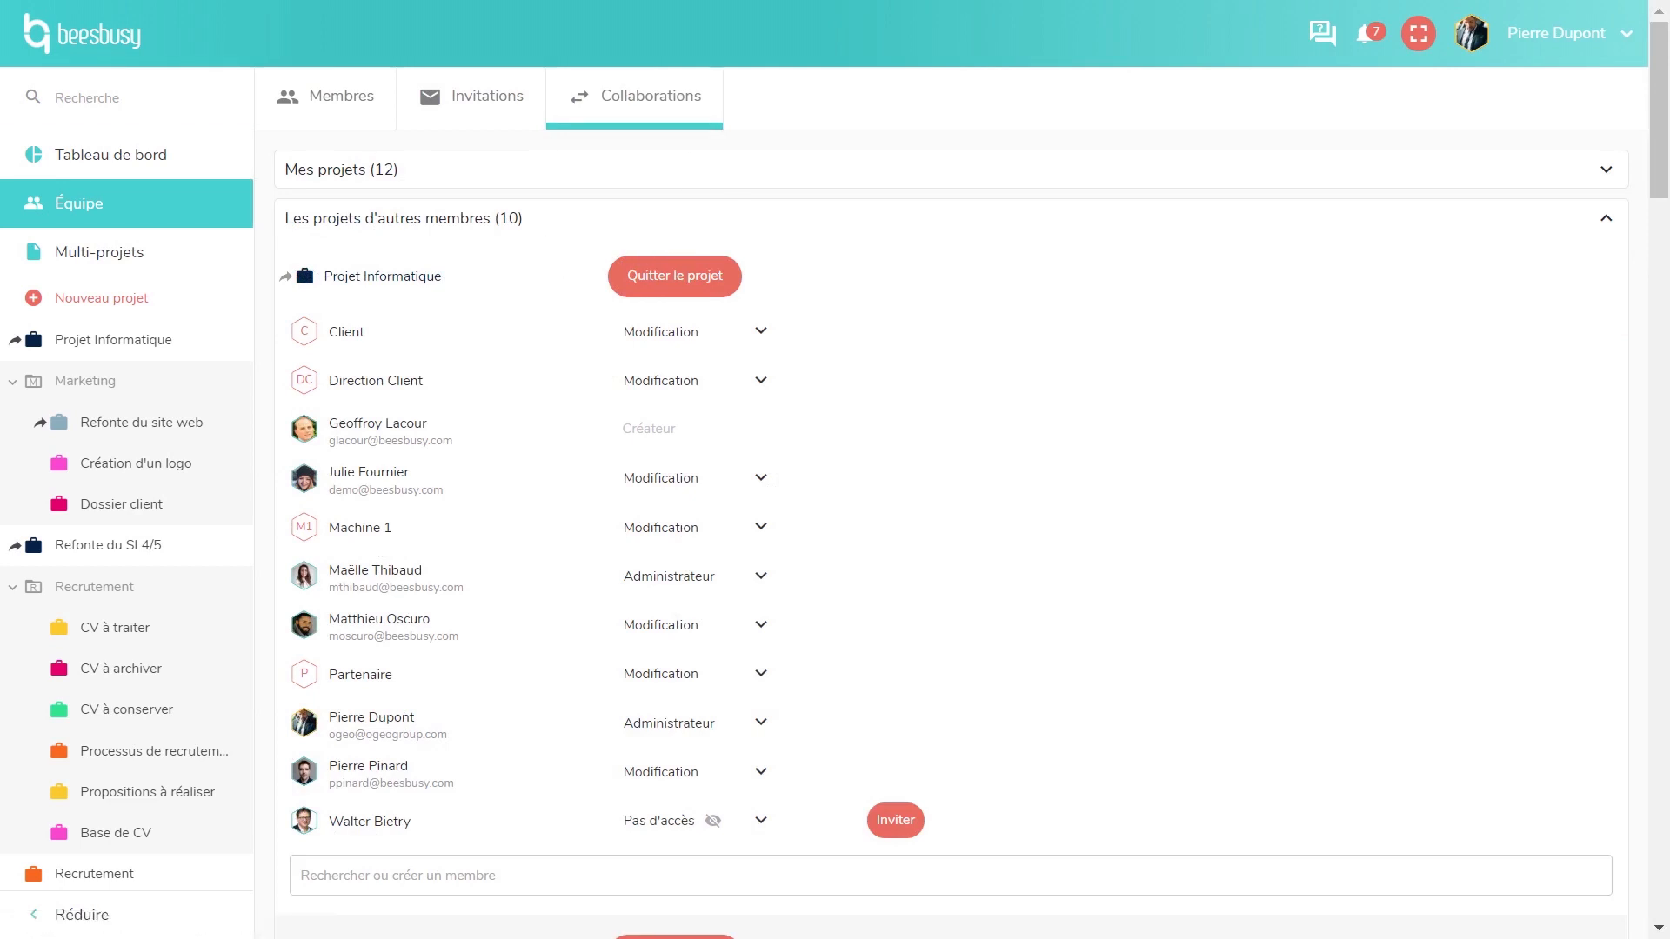
click(146, 120)
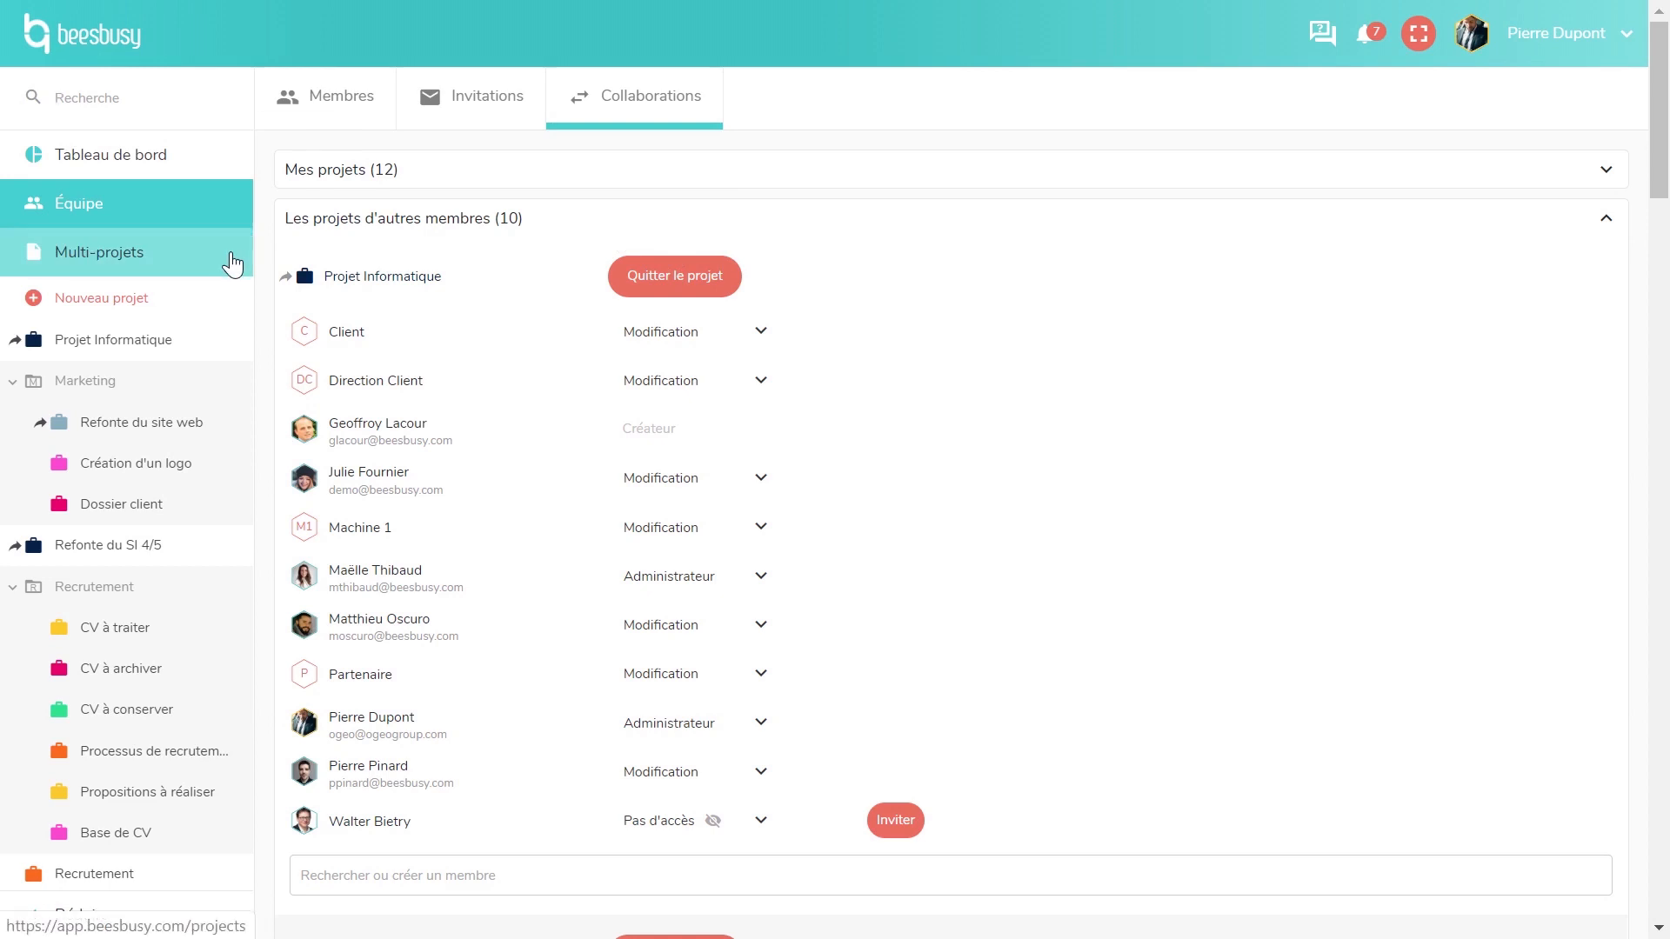
- Search the workspace for 'Test' and scroll through the 48 matching lists, tasks and comments
text(Test)
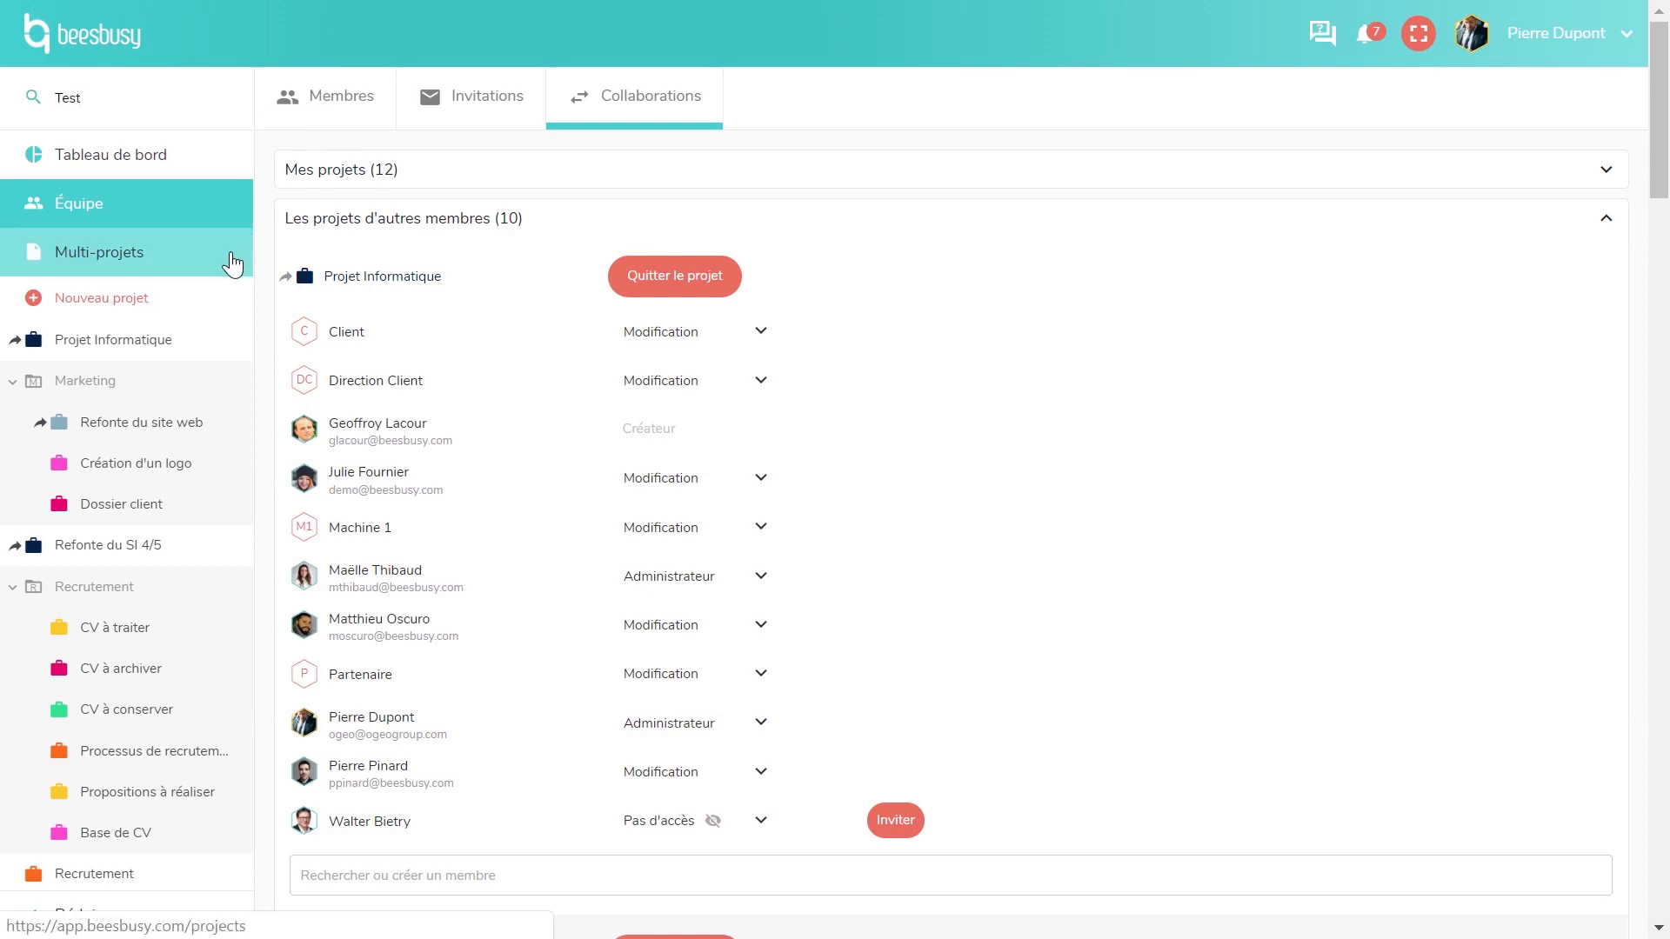
key(Return)
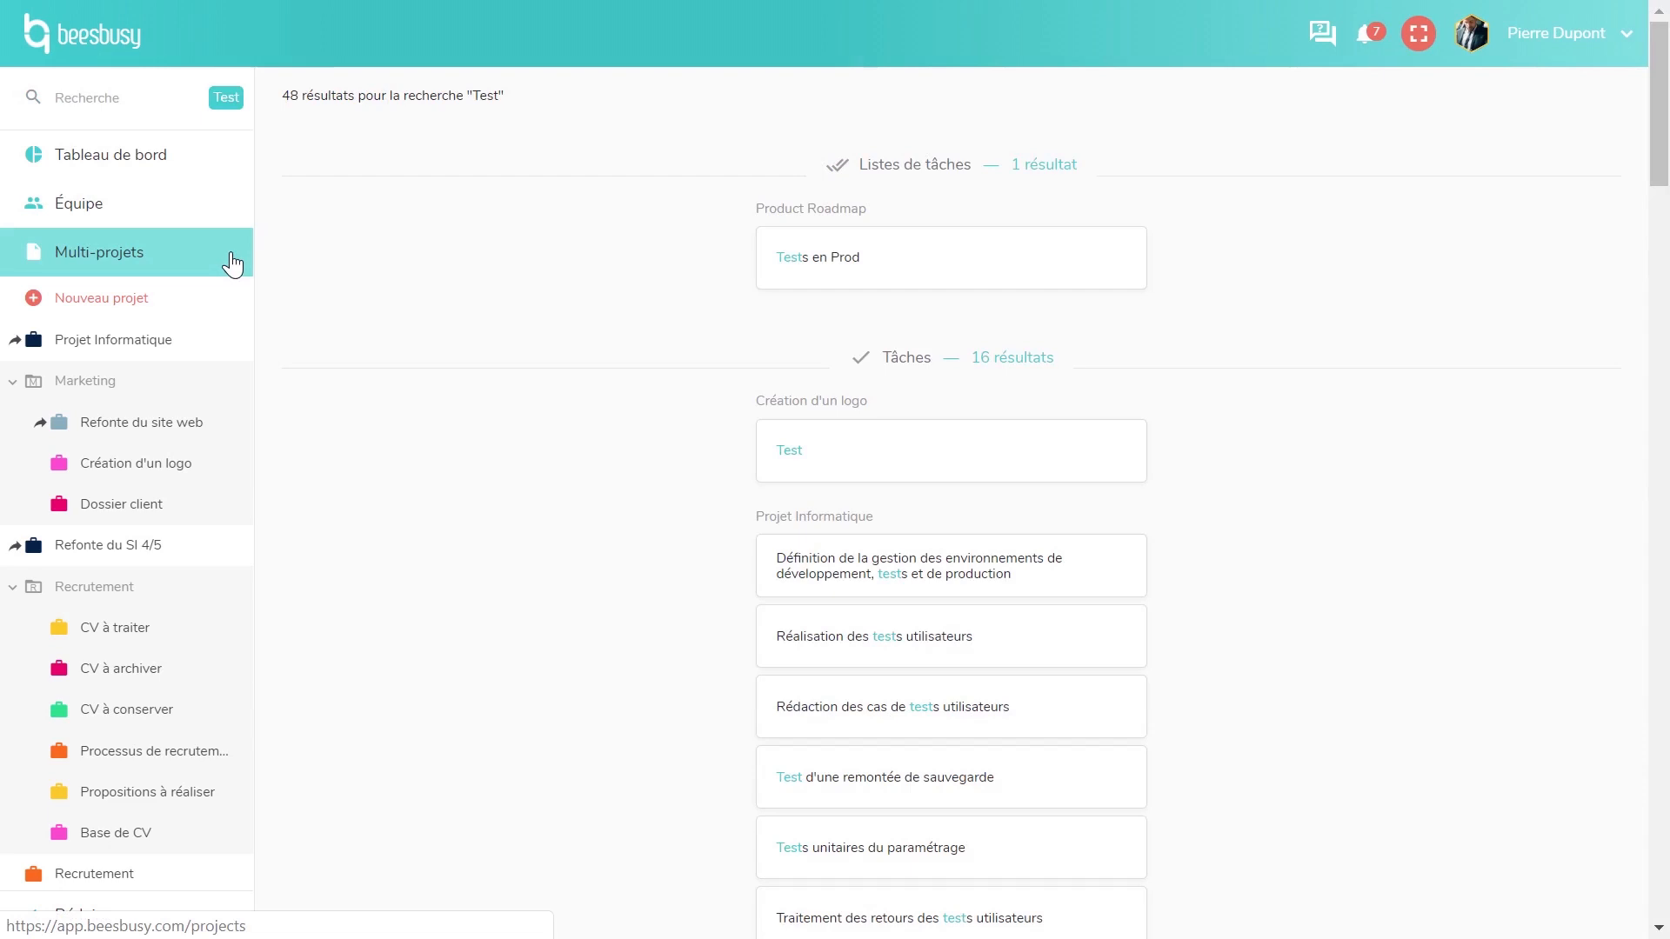
scroll(1022, 352, down, 9)
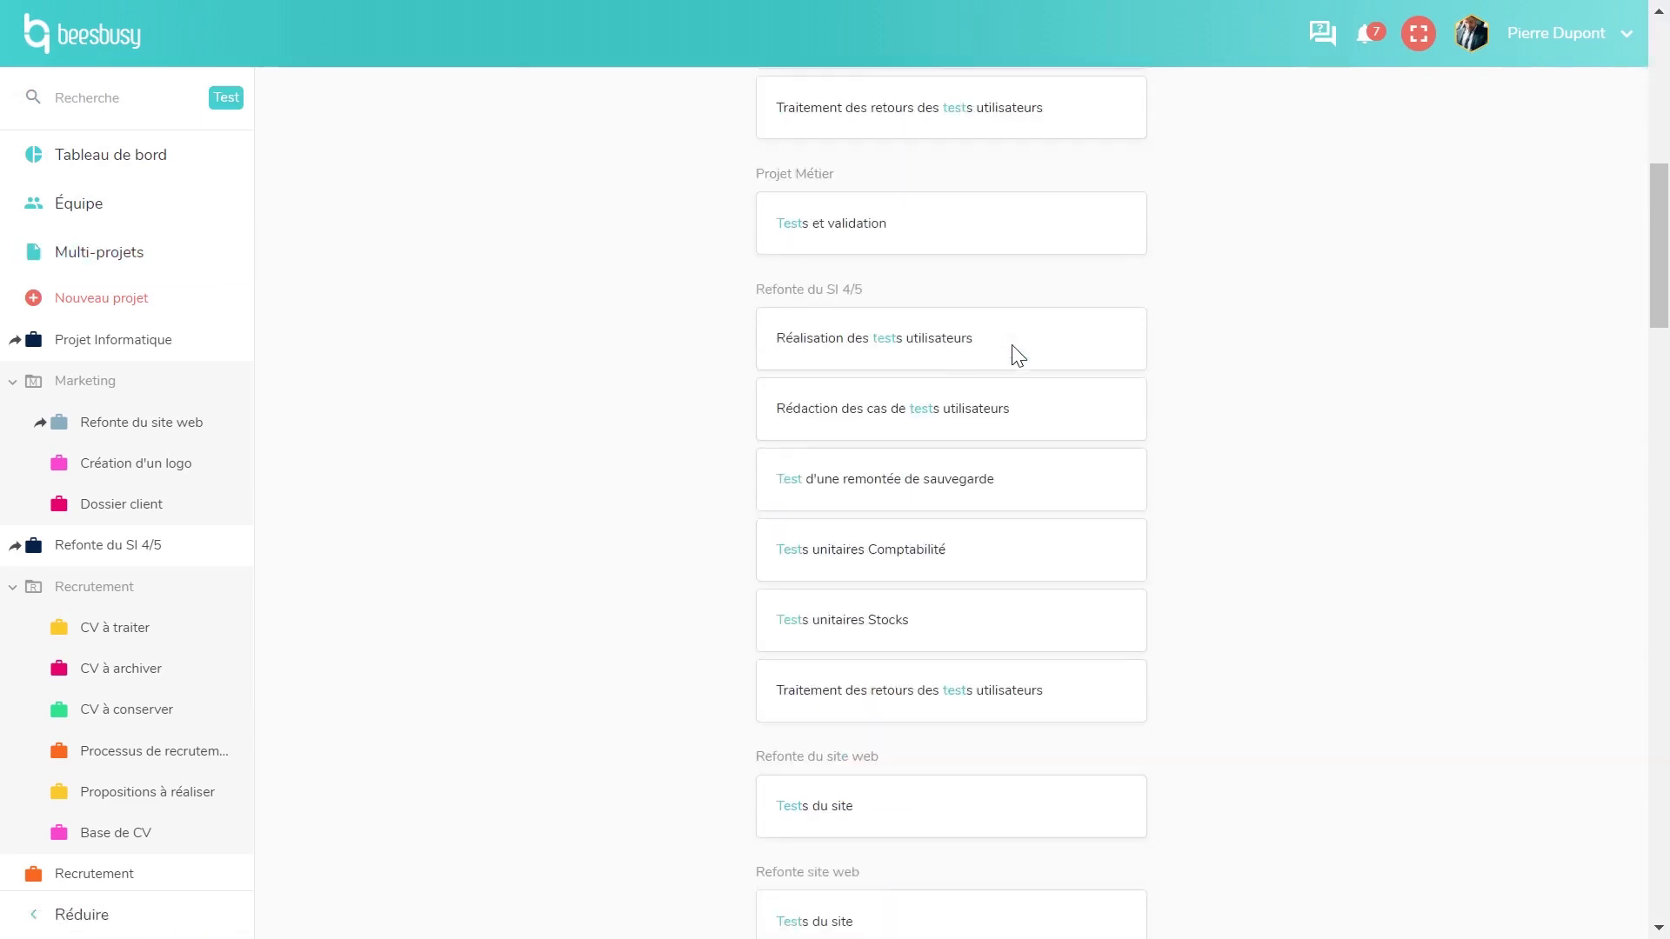
scroll(1018, 355, down, 10)
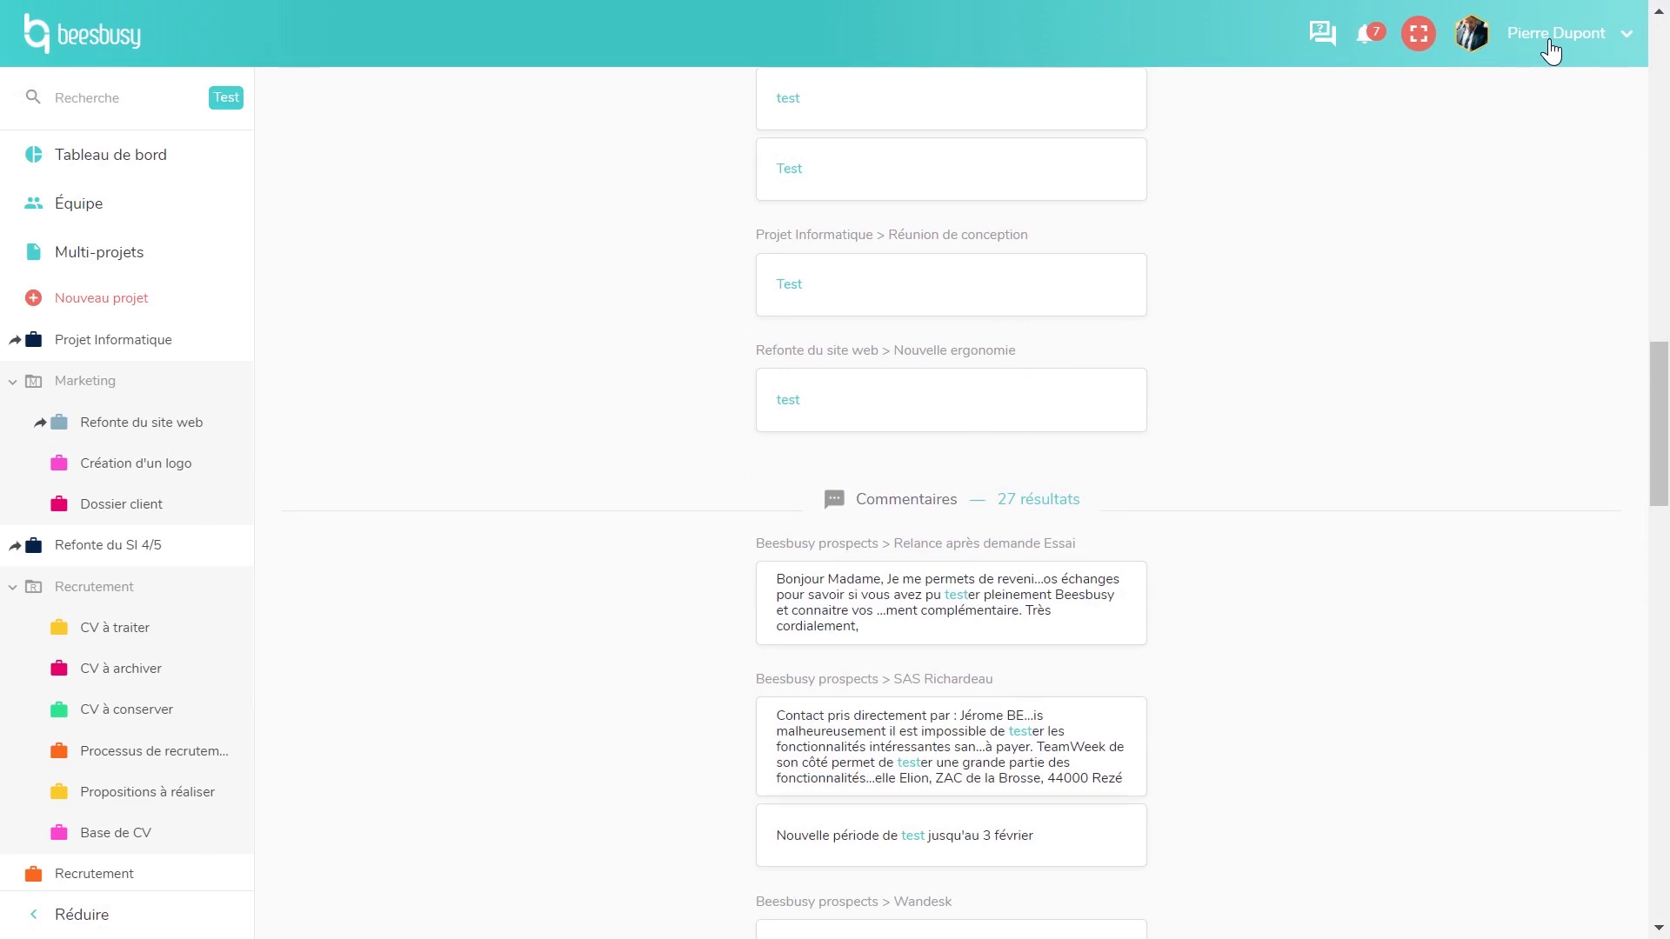
- Open your Profil page and browse its badges and preferences
click(1549, 44)
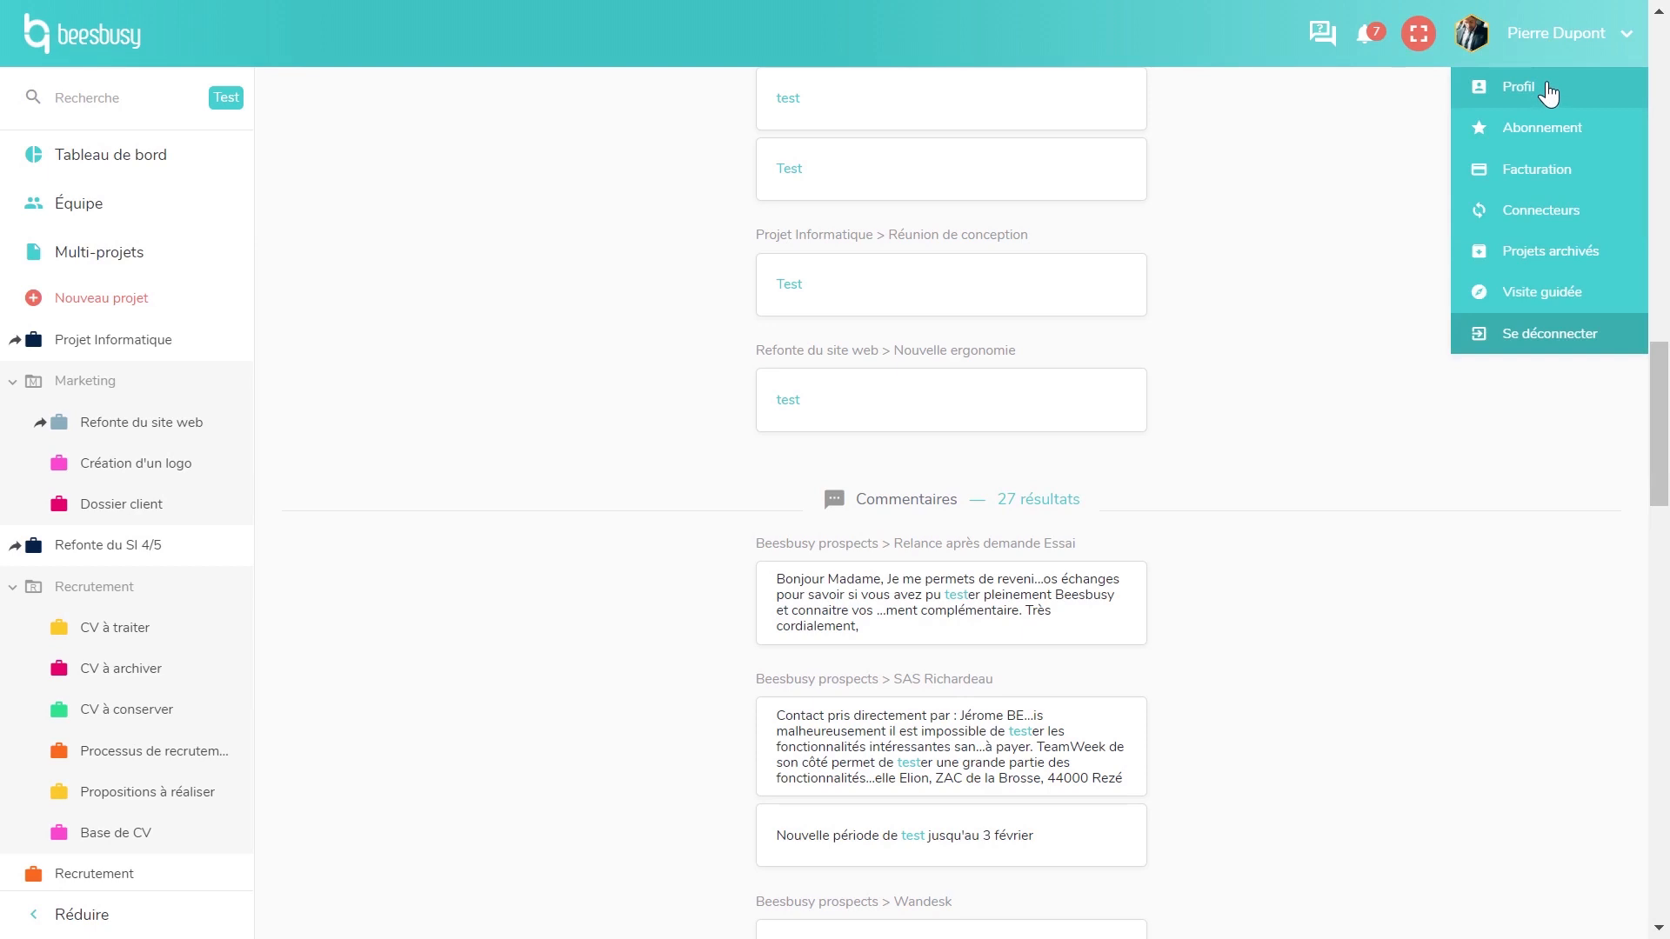
click(1548, 91)
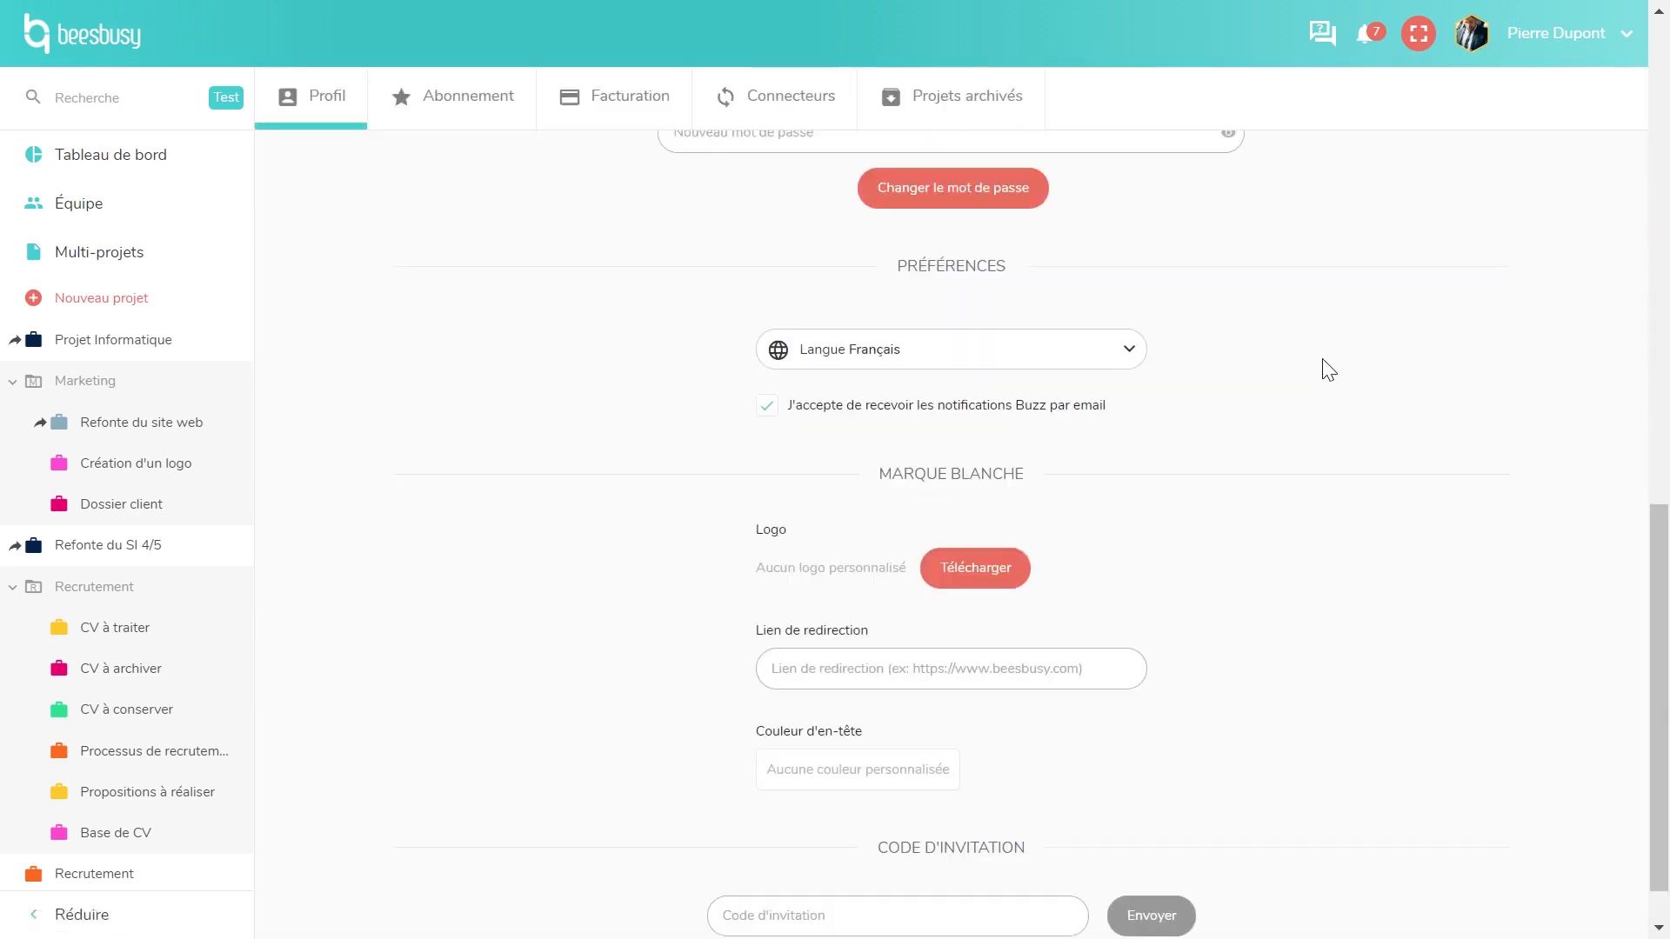
scroll(1323, 359, up, 10)
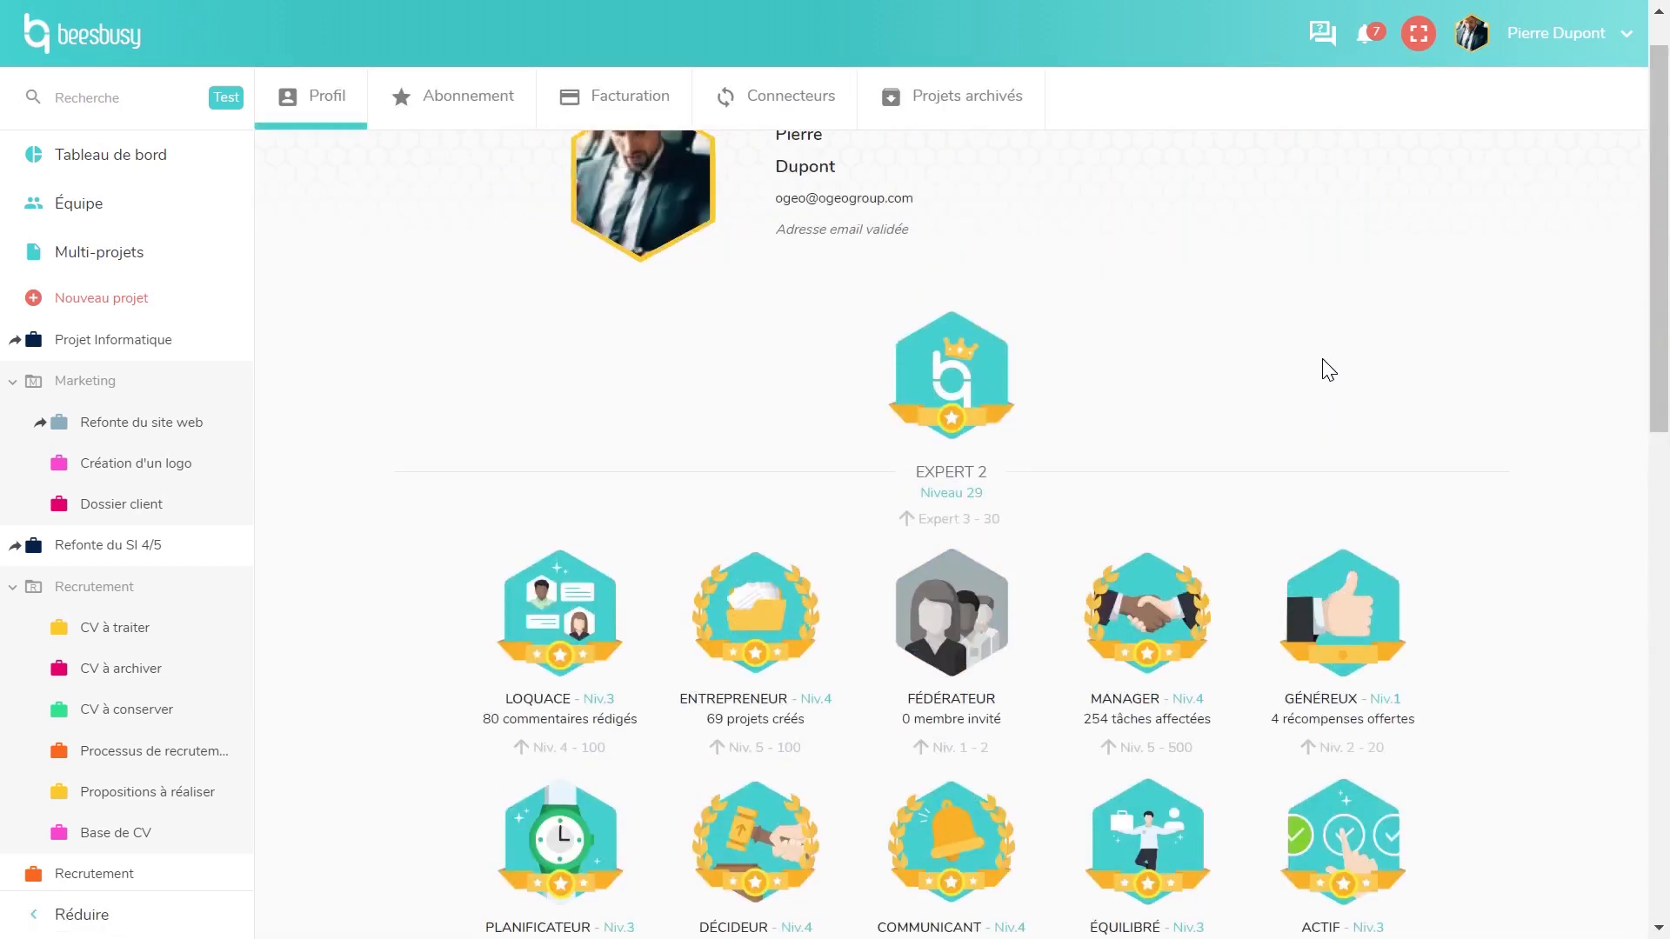
scroll(1300, 383, up, 1)
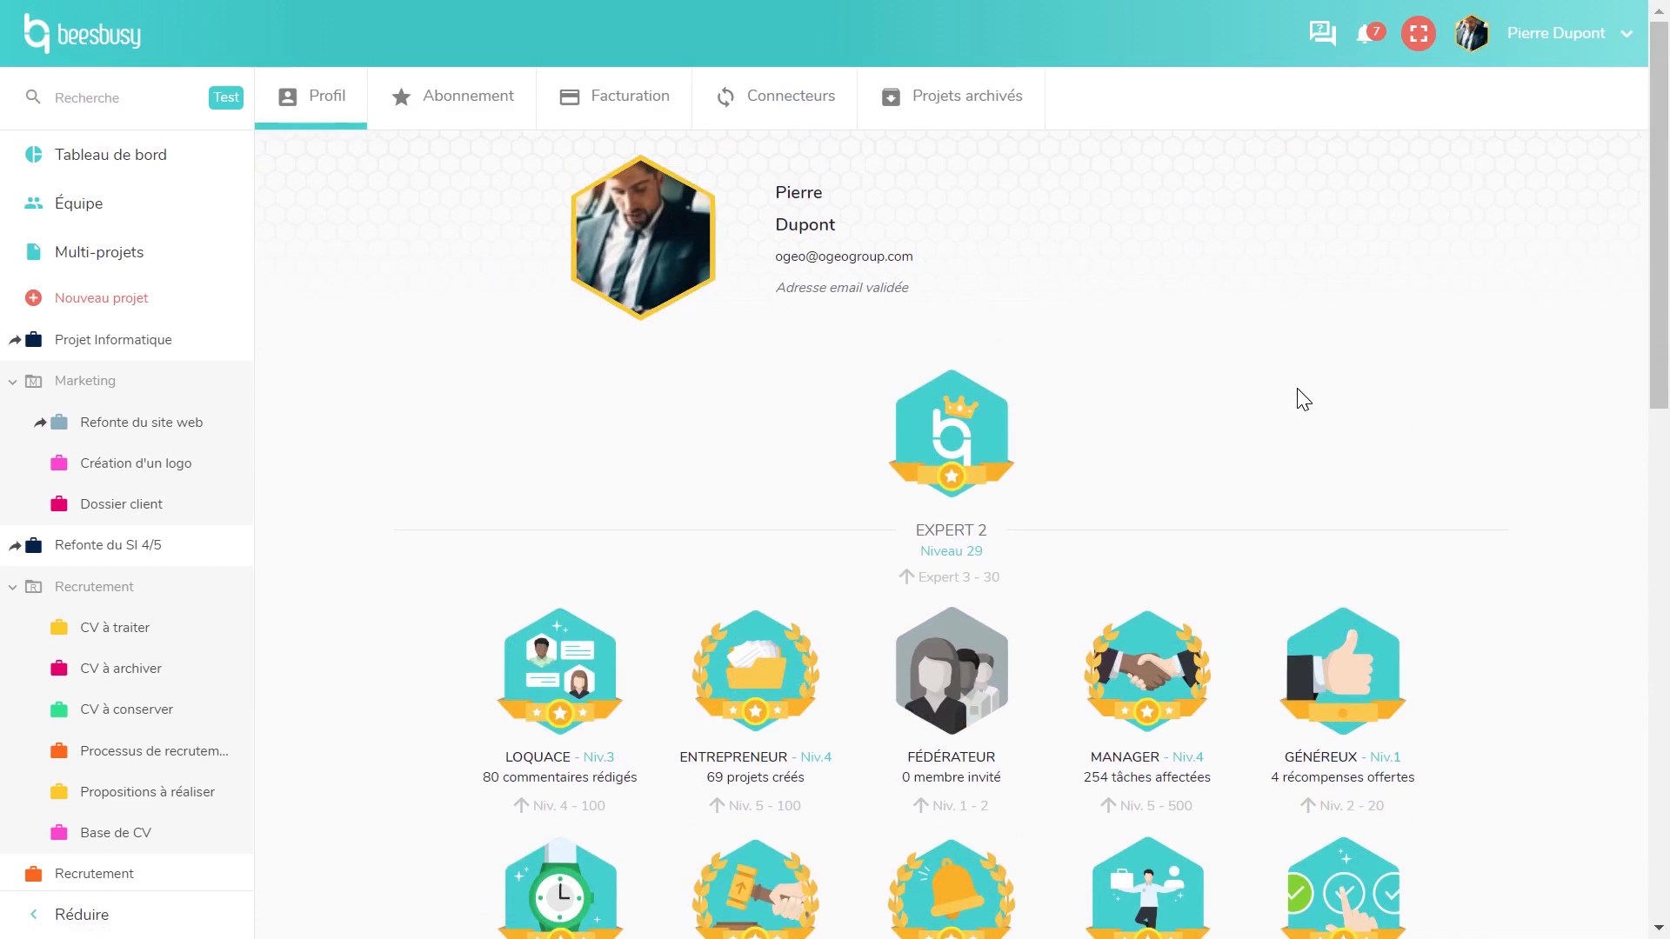
scroll(1300, 398, down, 2)
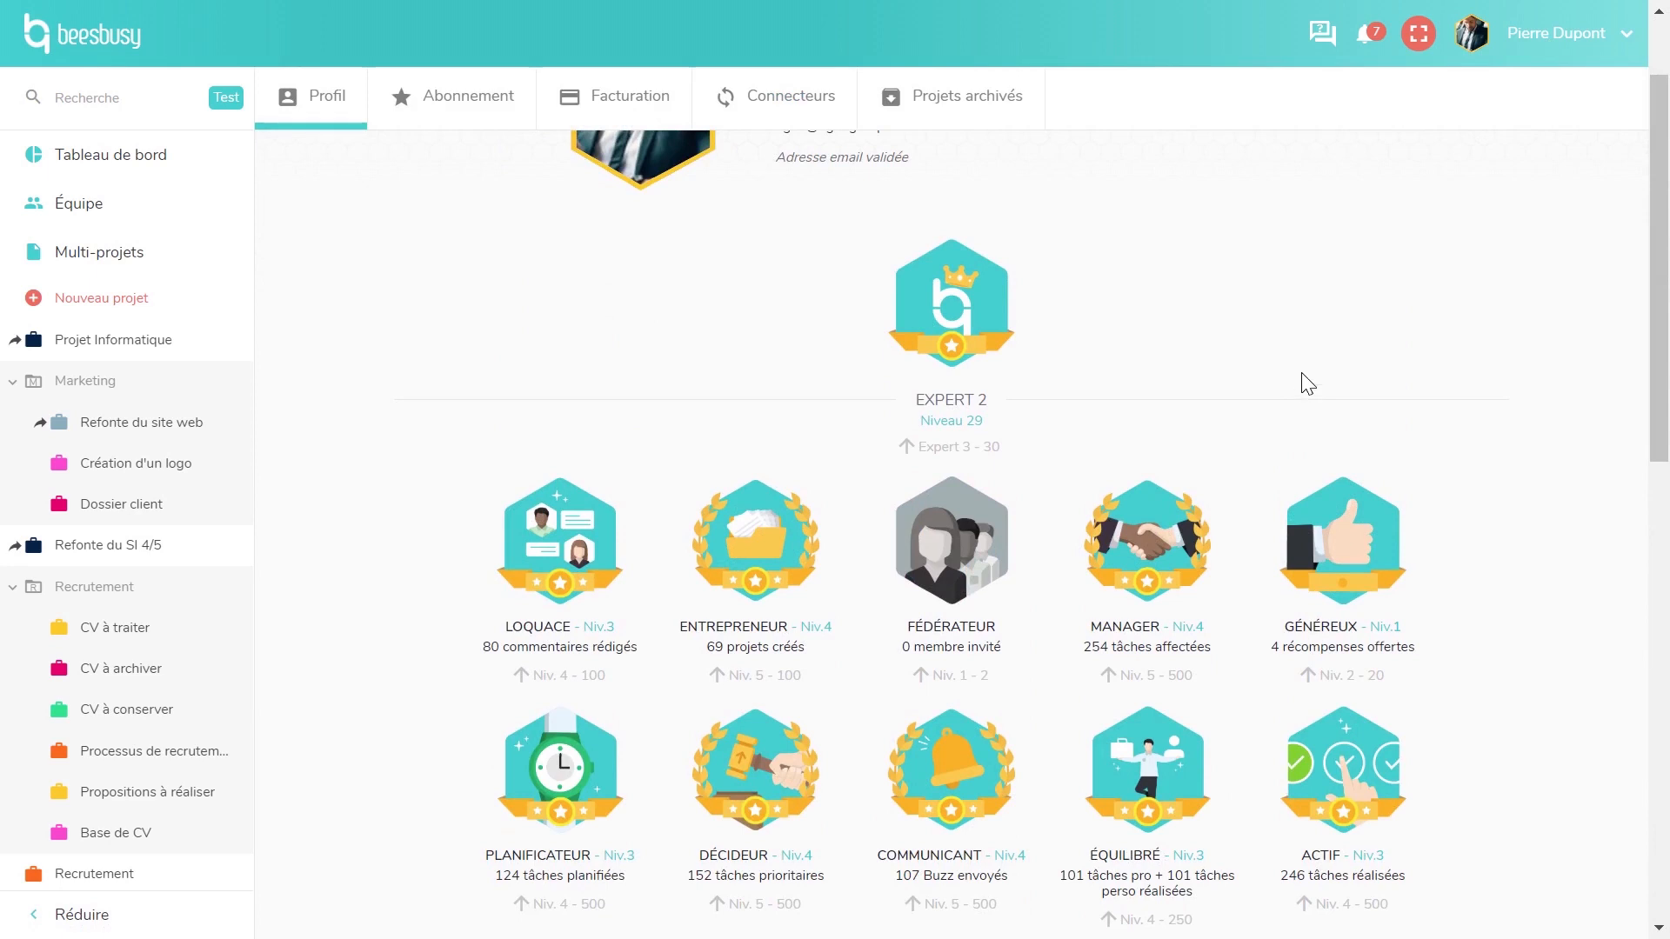
scroll(1303, 384, up, 2)
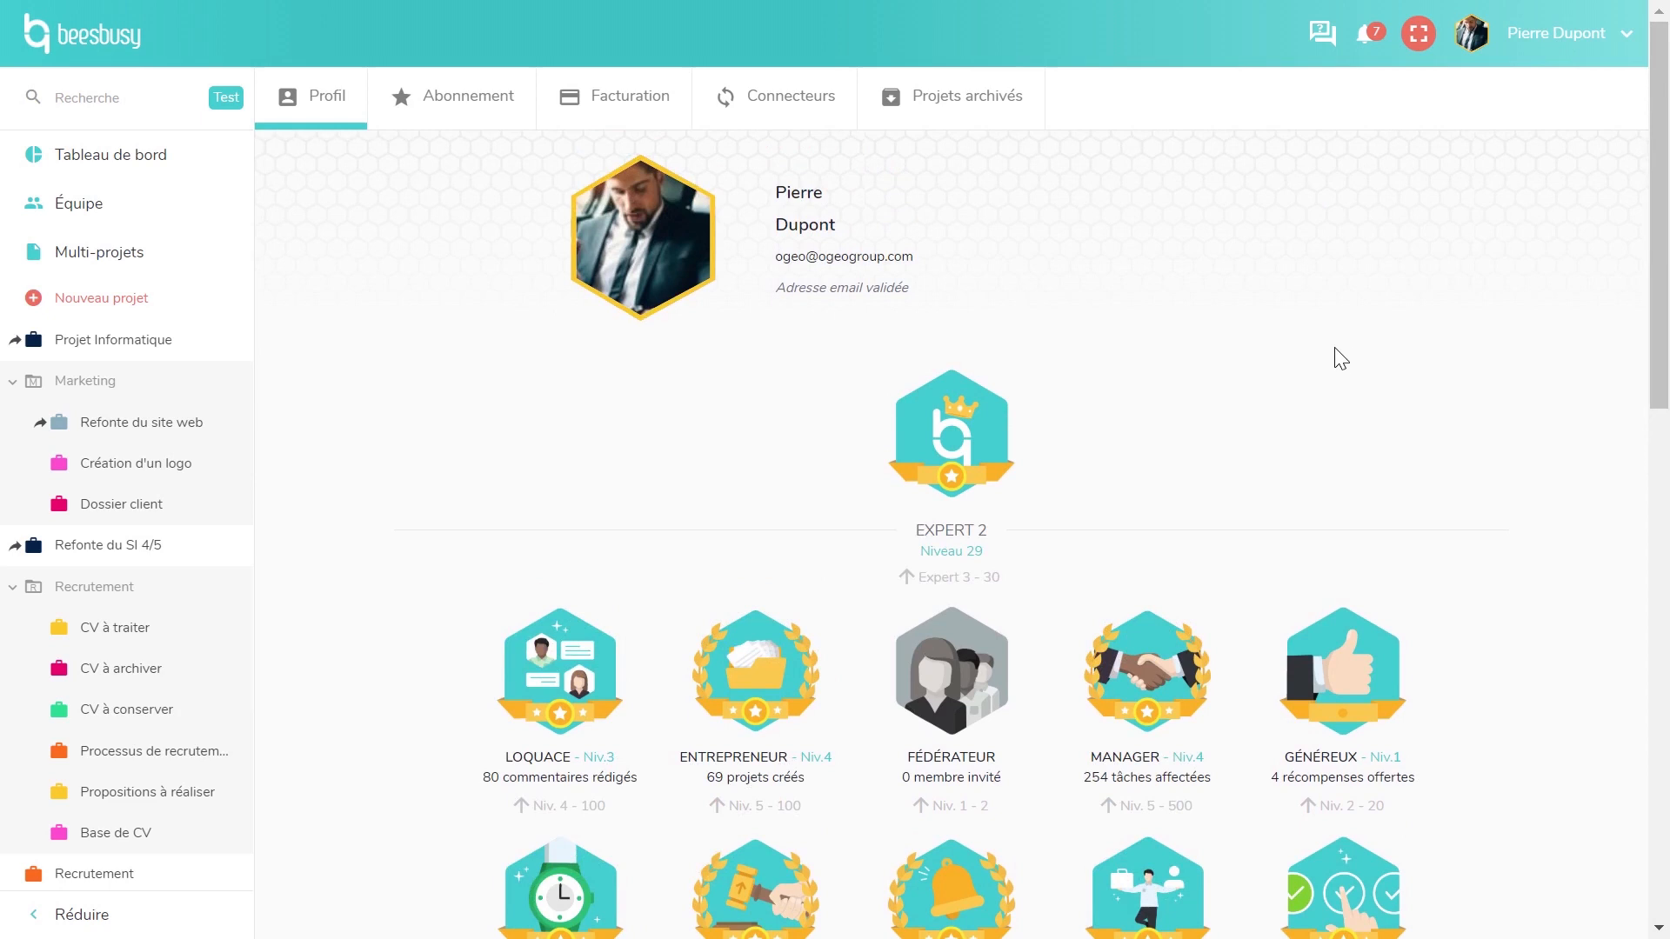
- Review the Marque blanche logo, redirect link and header colour options, then log out
scroll(1336, 366, down, 2)
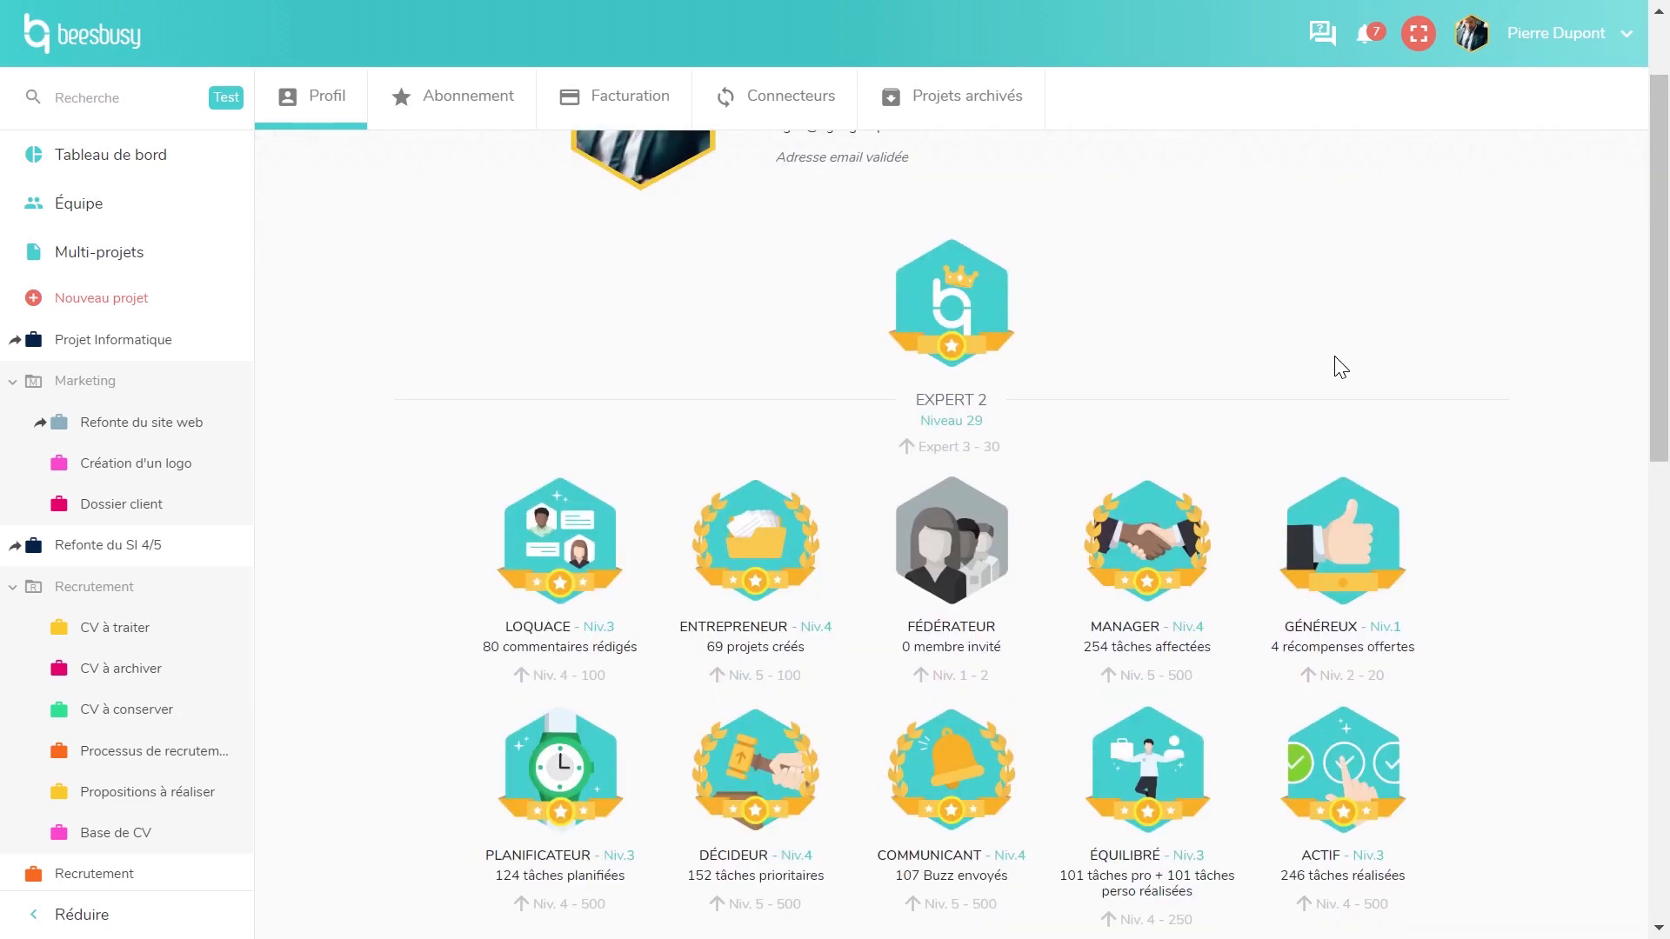
scroll(1336, 360, down, 12)
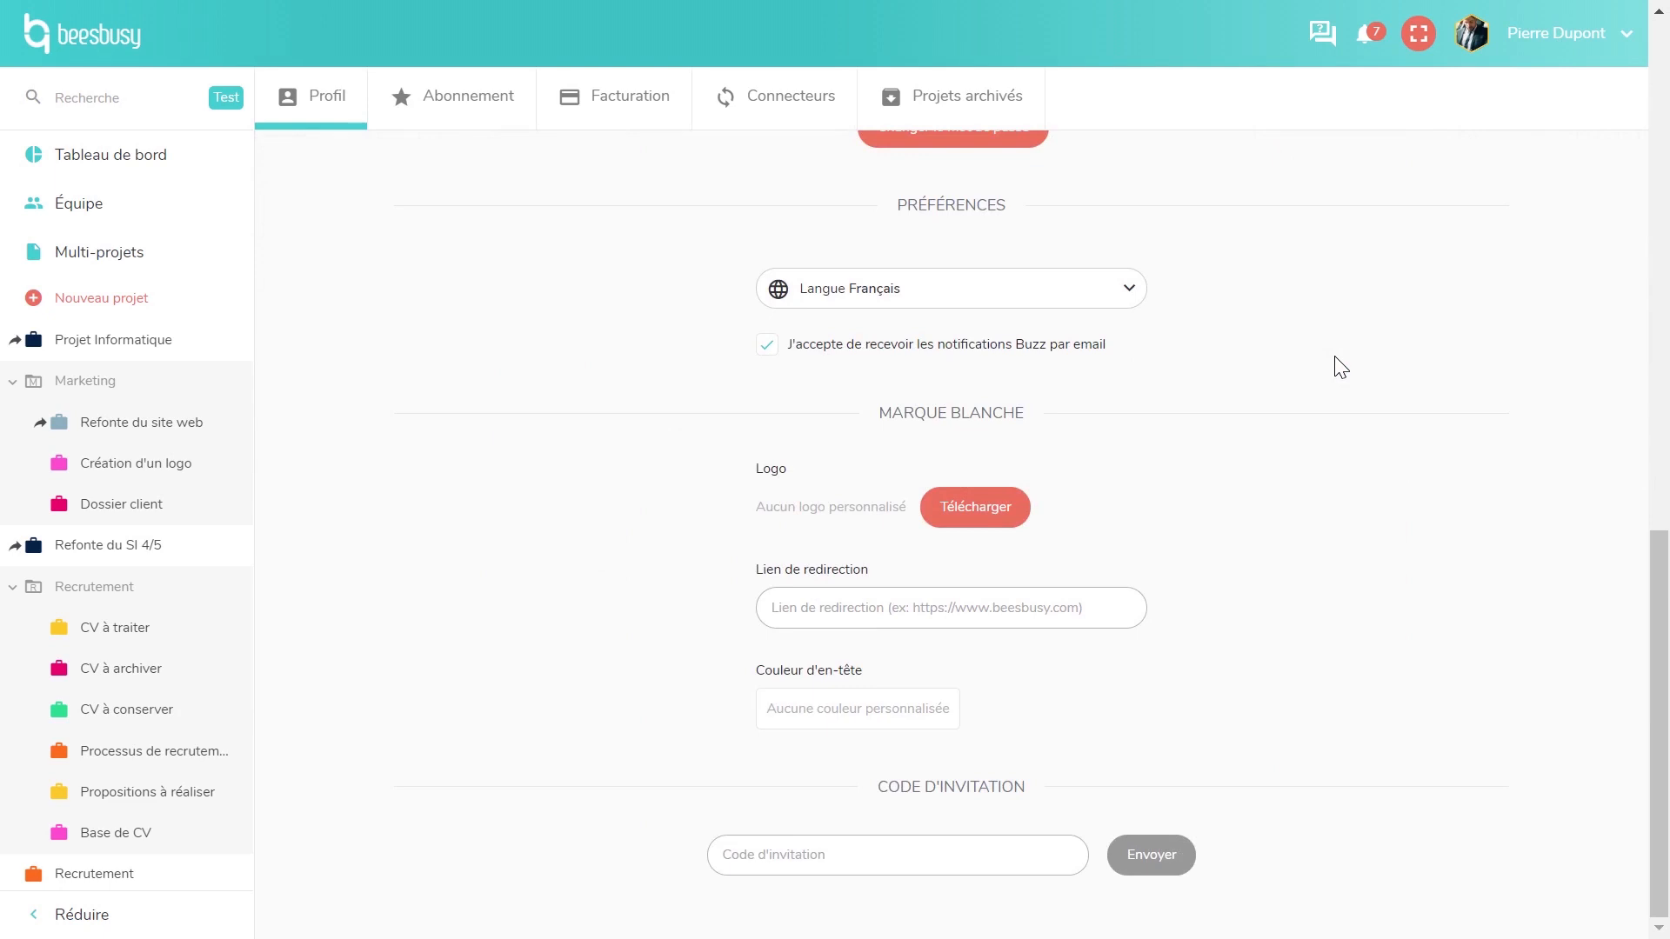
click(1581, 40)
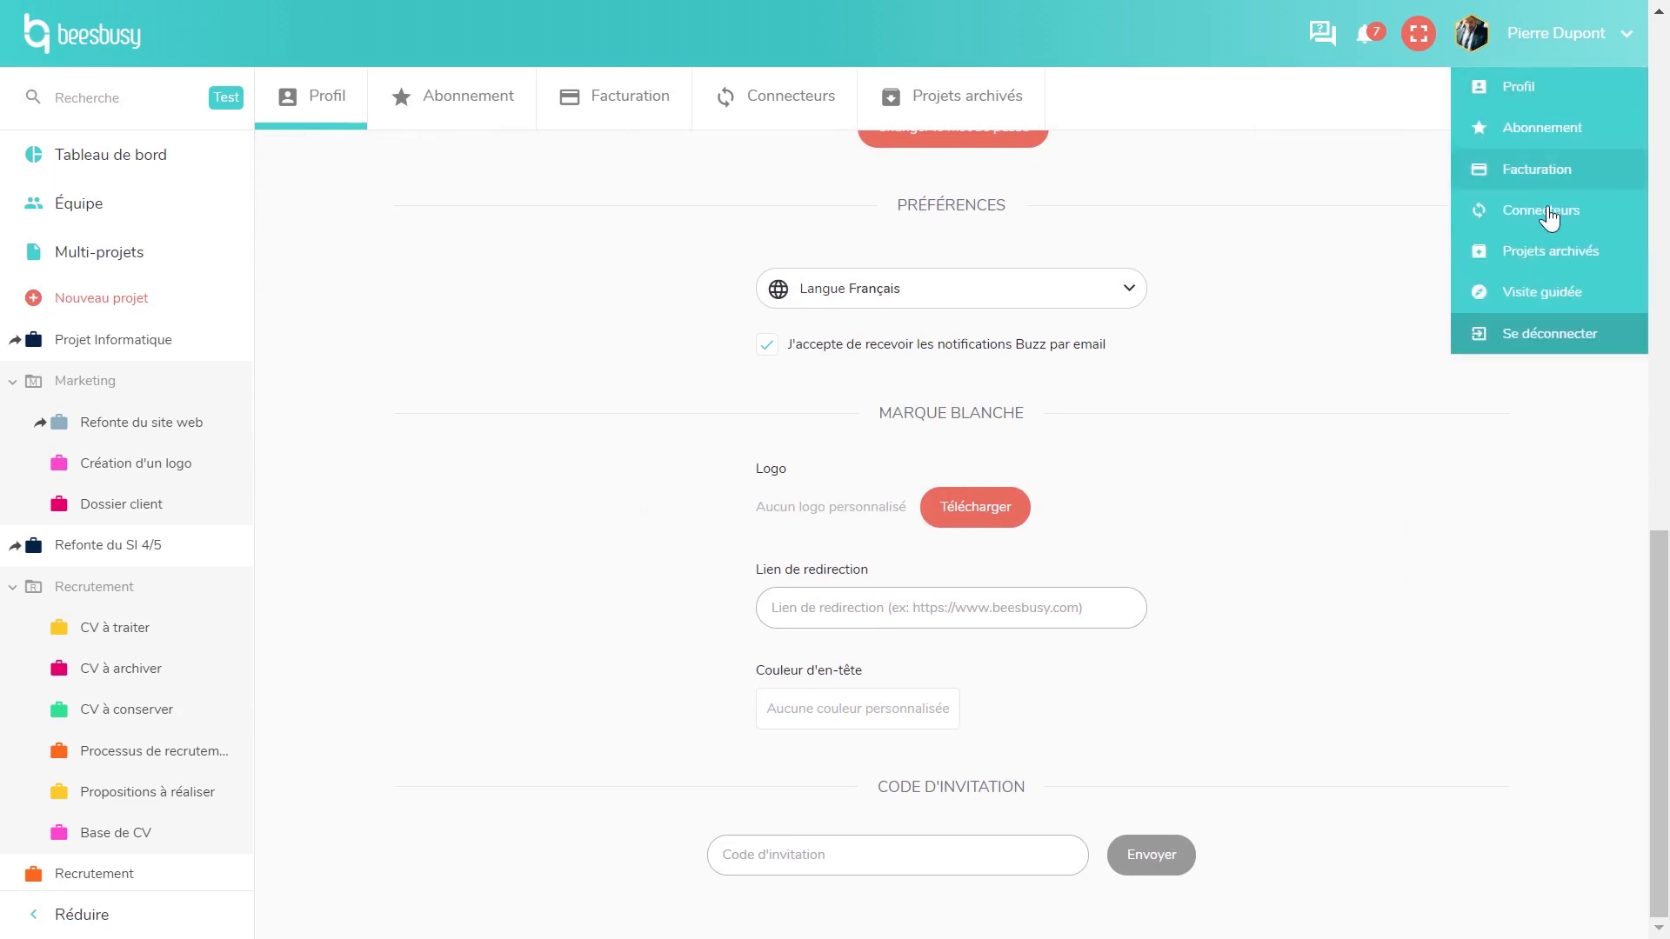
click(1538, 338)
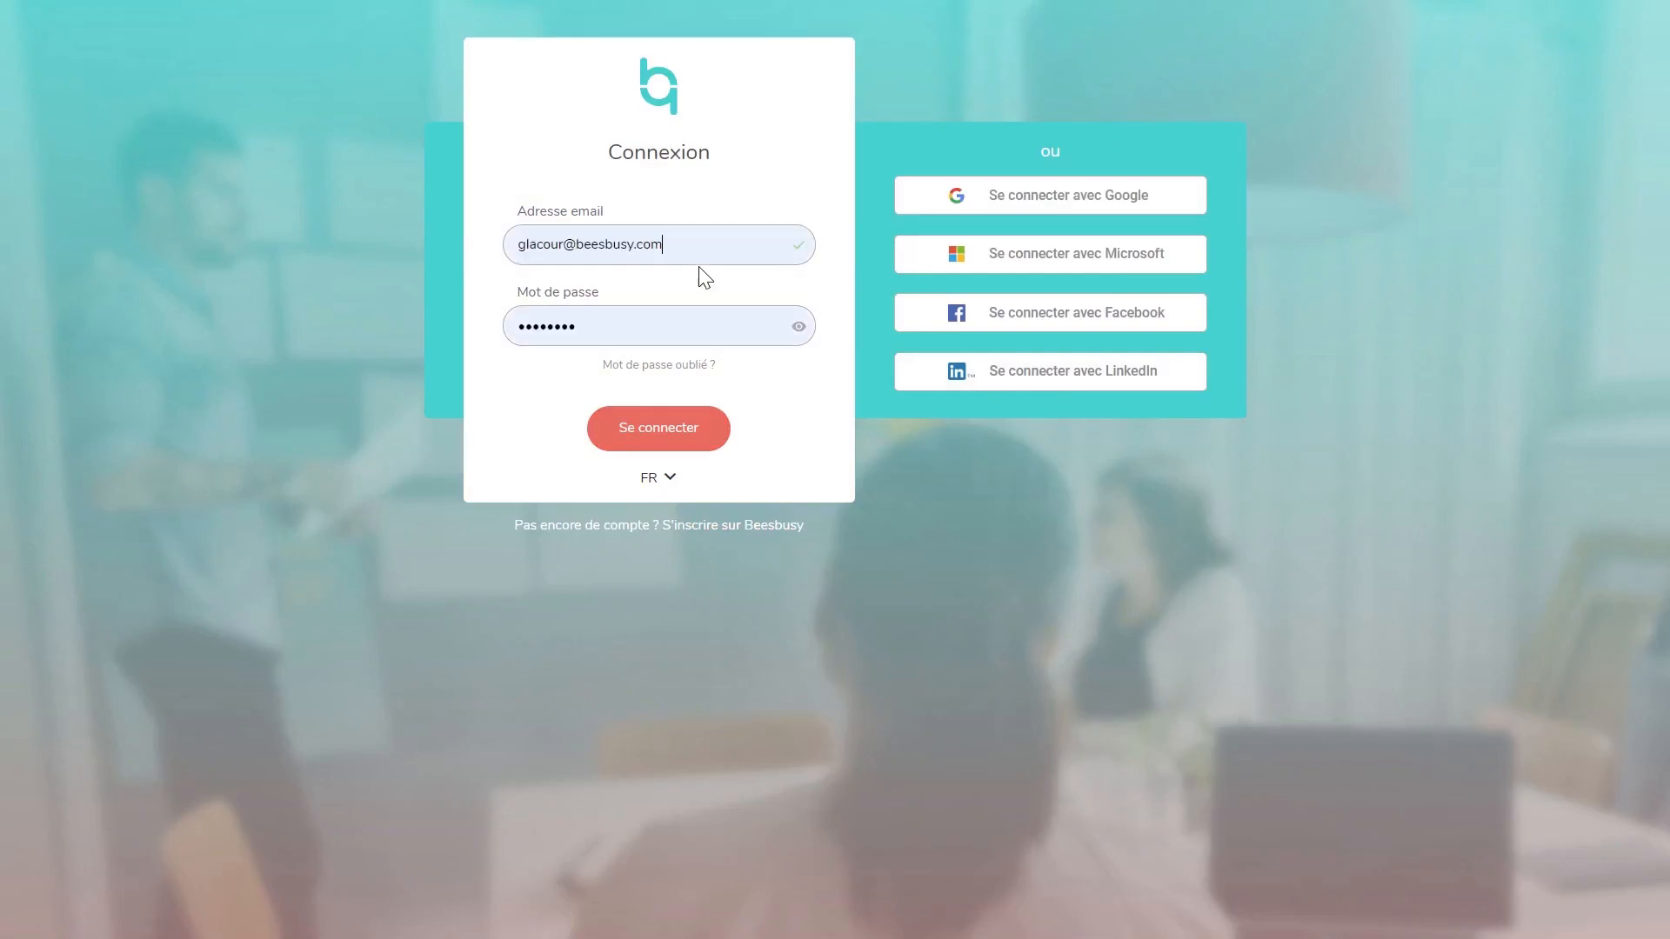
- Sign in with the prefilled credentials to reach the bpifrance-branded workspace
click(661, 435)
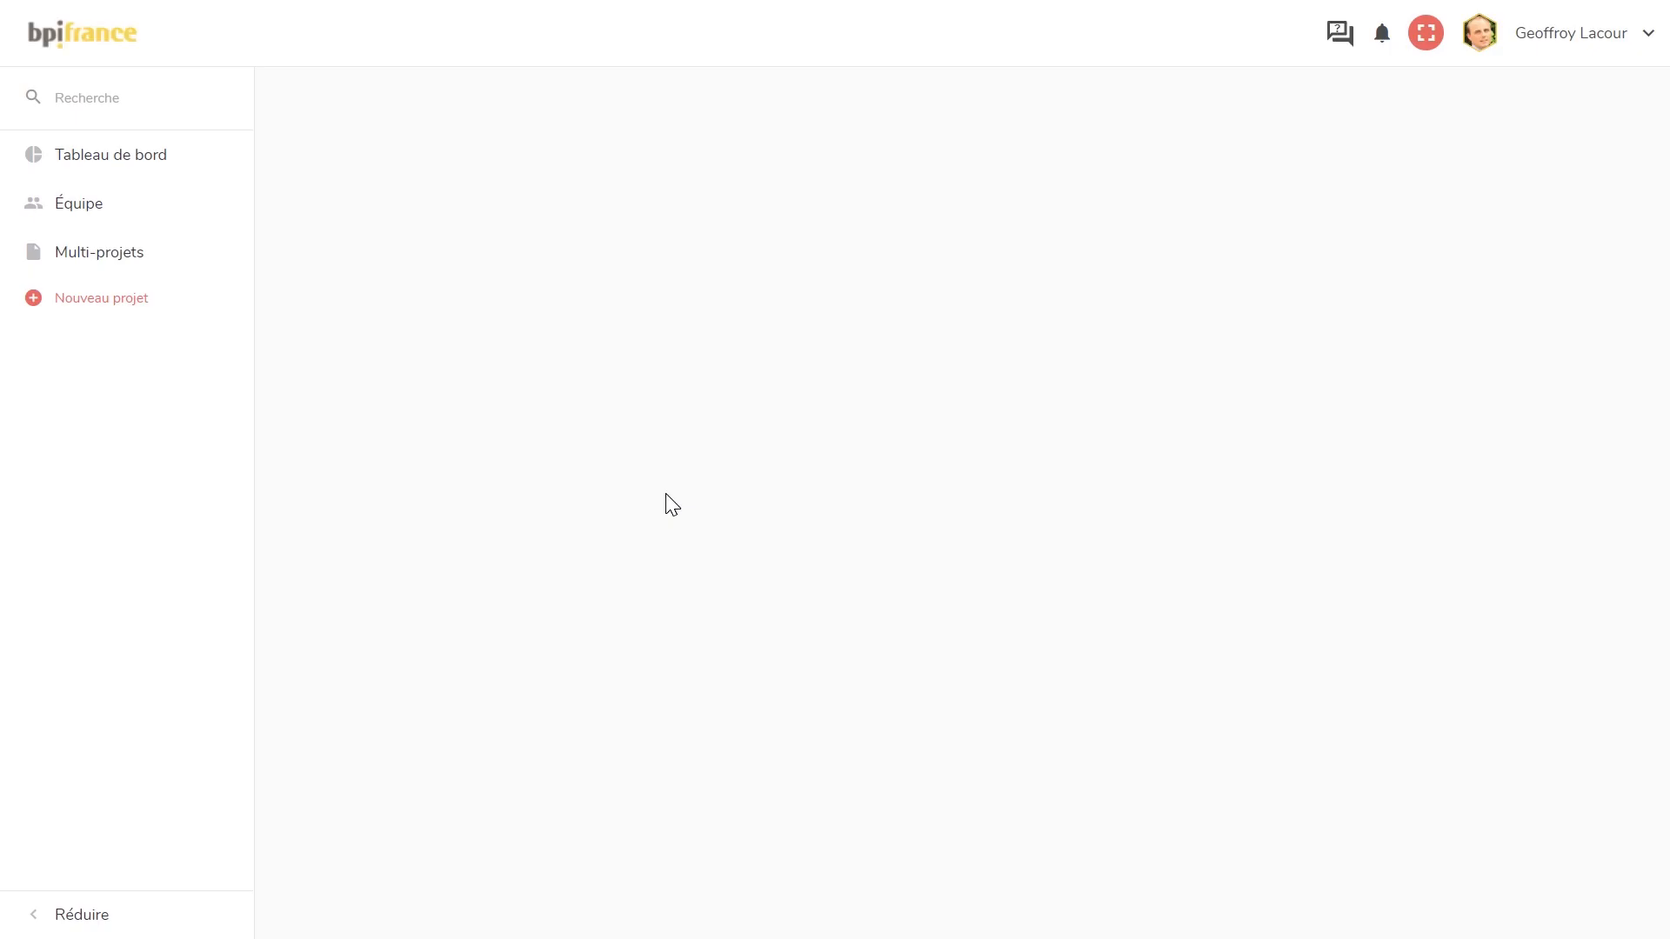